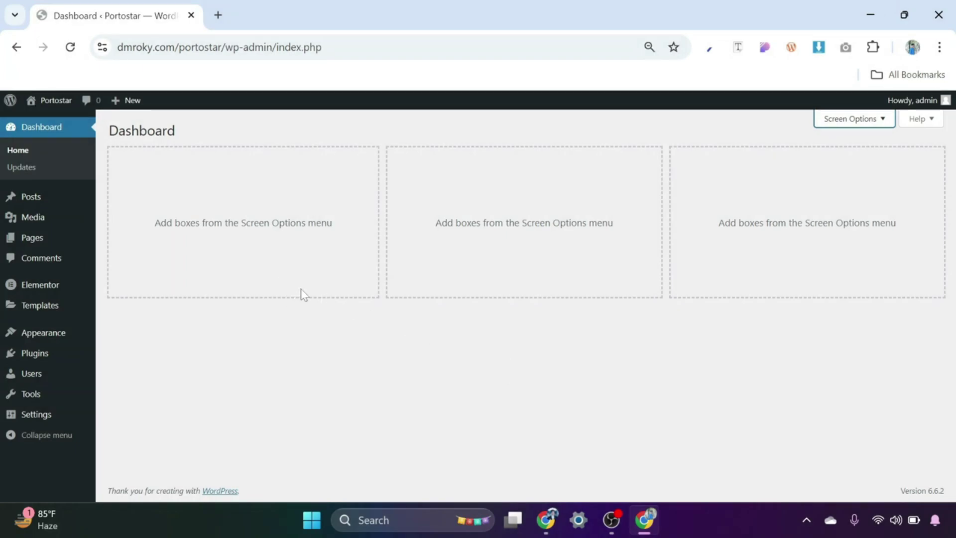
Step: Open the About page from the site's page list and edit it with Elementor
mouse_move(58, 242)
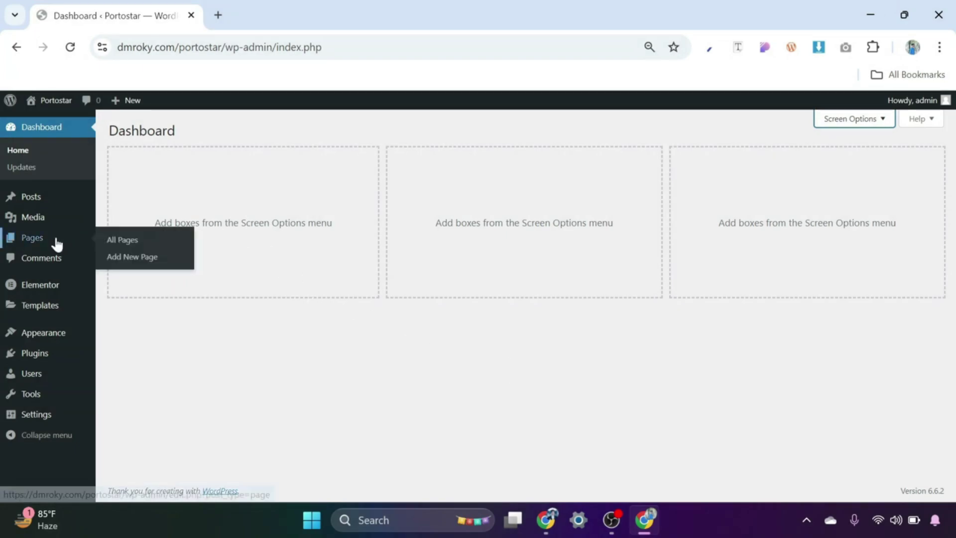
left_click(120, 240)
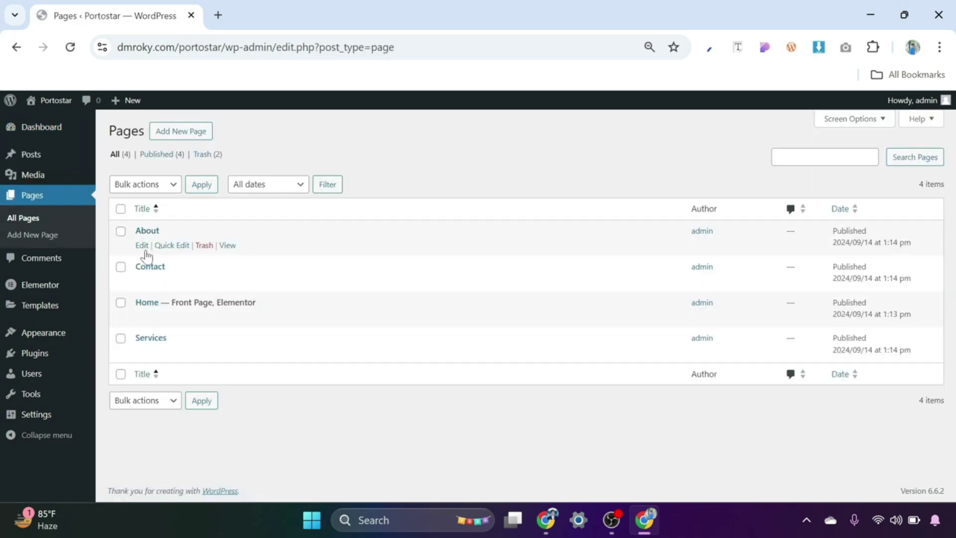
left_click(143, 247)
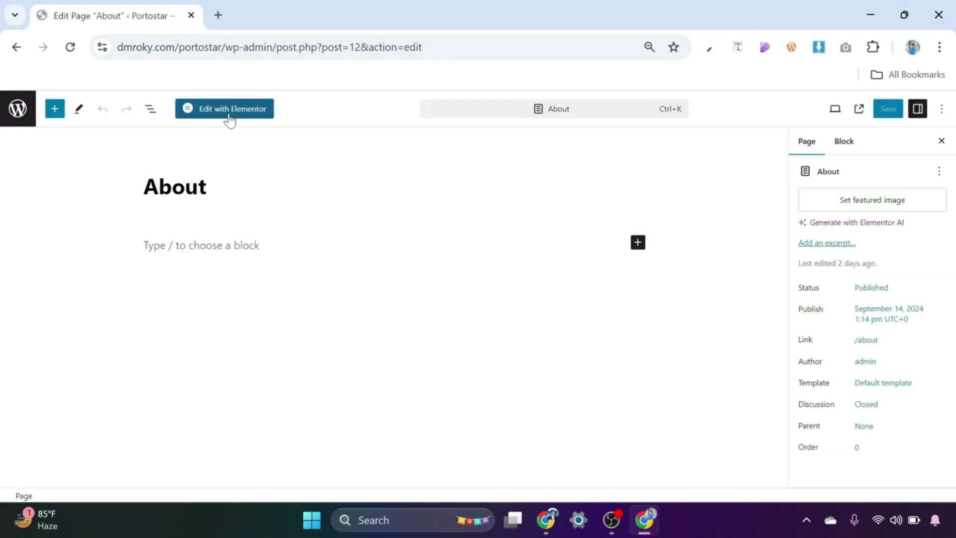
left_click(228, 117)
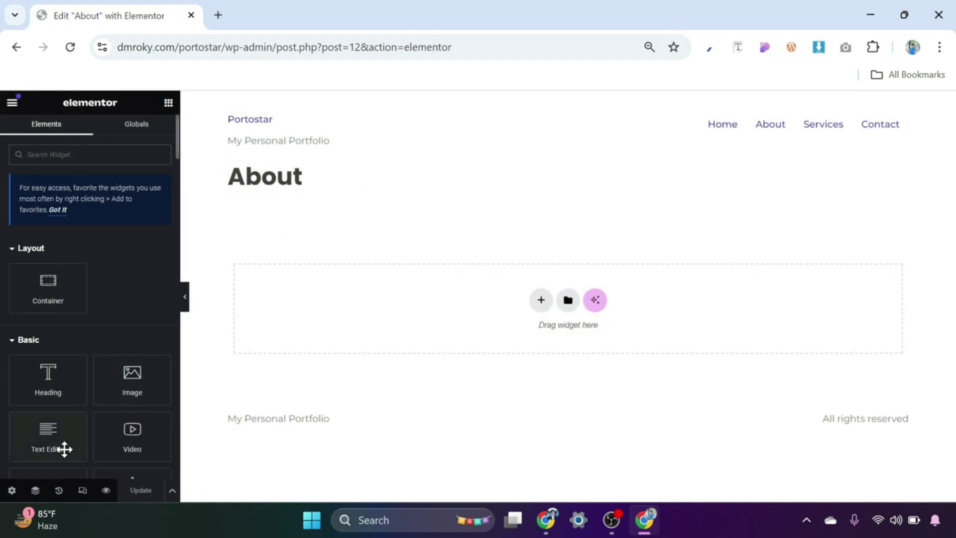
Step: Set the About page's layout to Elementor Full Width in the page settings
left_click(12, 490)
scroll(100, 411, "down", 2)
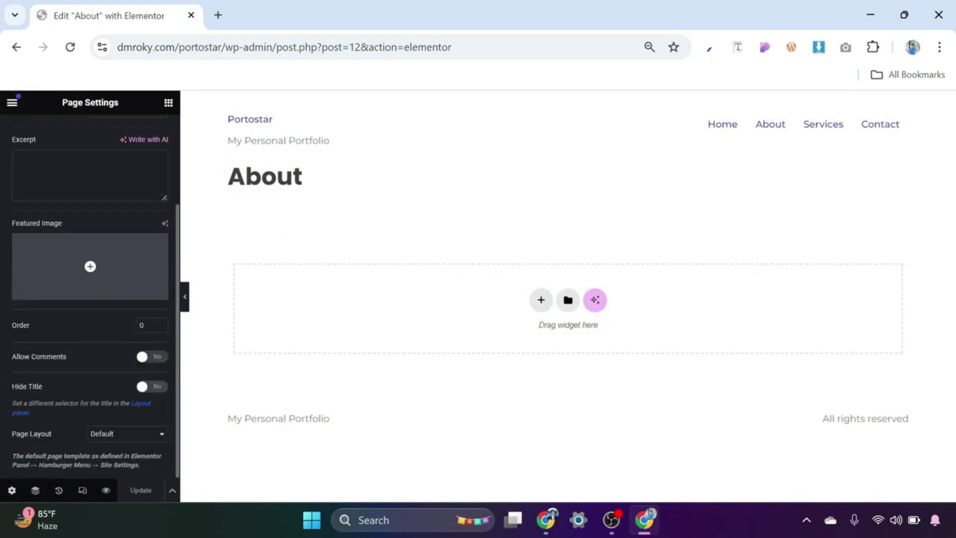
left_click(128, 435)
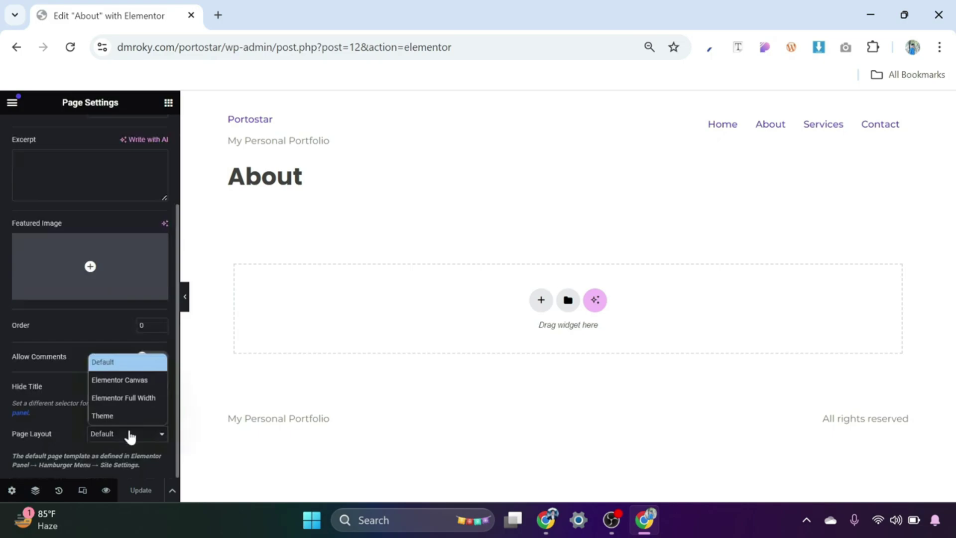
left_click(133, 398)
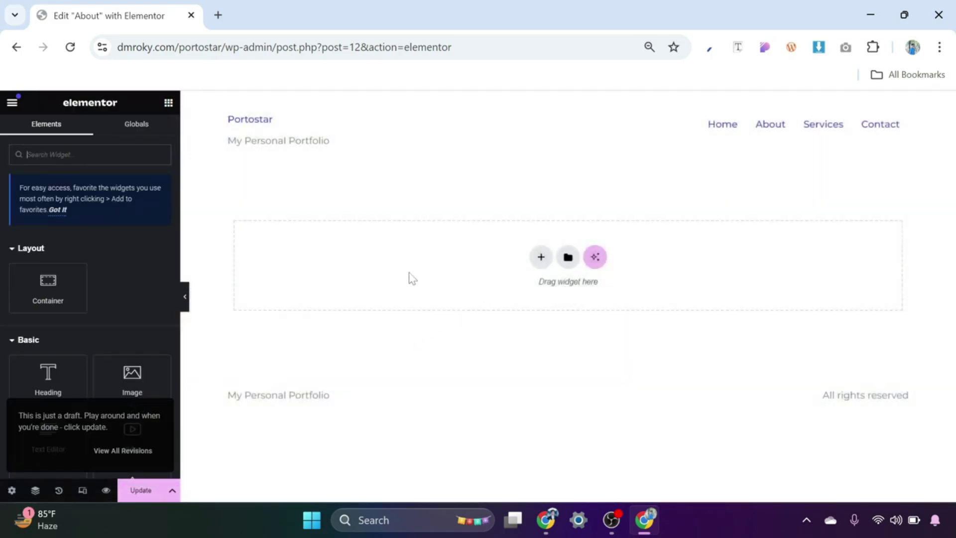
Step: Add a single-column container with unlinked padding of 150 px top and bottom and 0 on the sides
left_click(541, 259)
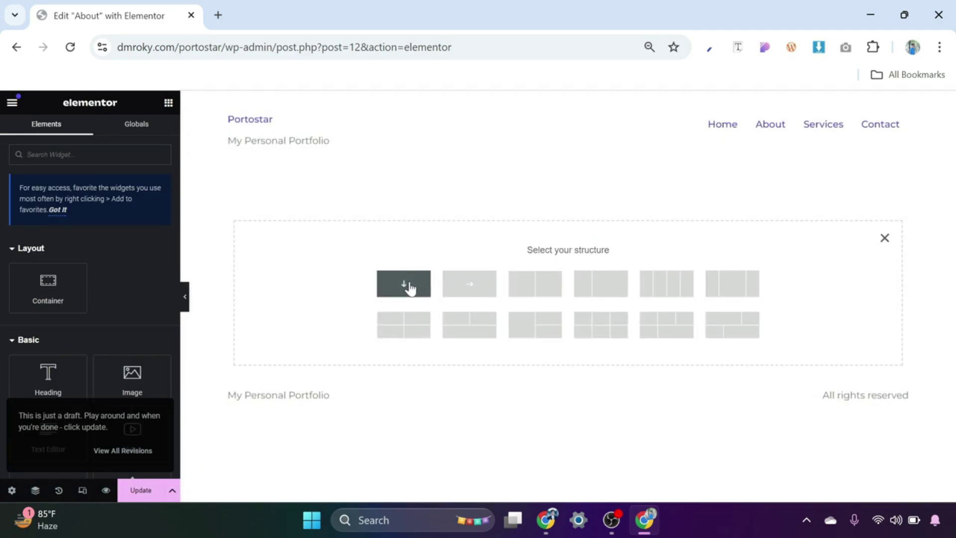
left_click(408, 287)
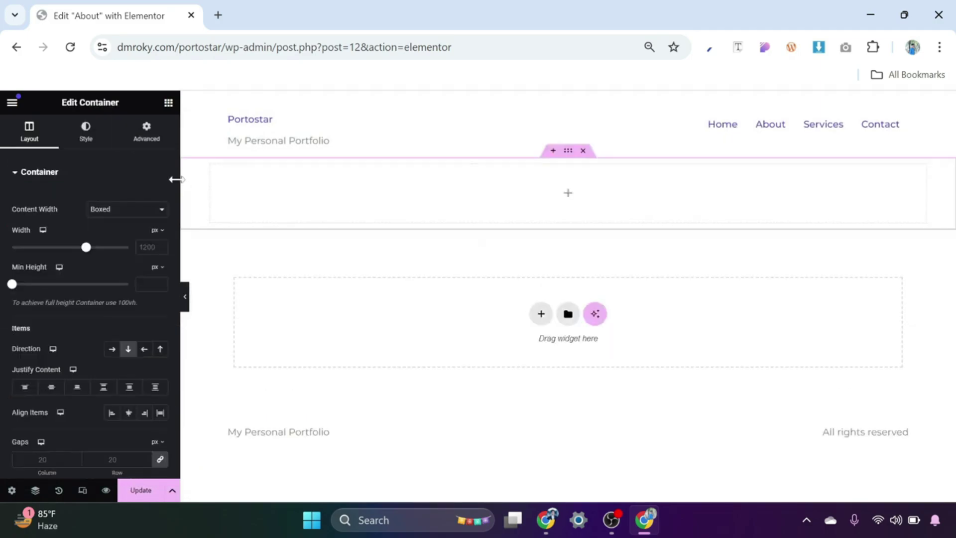
left_click(148, 134)
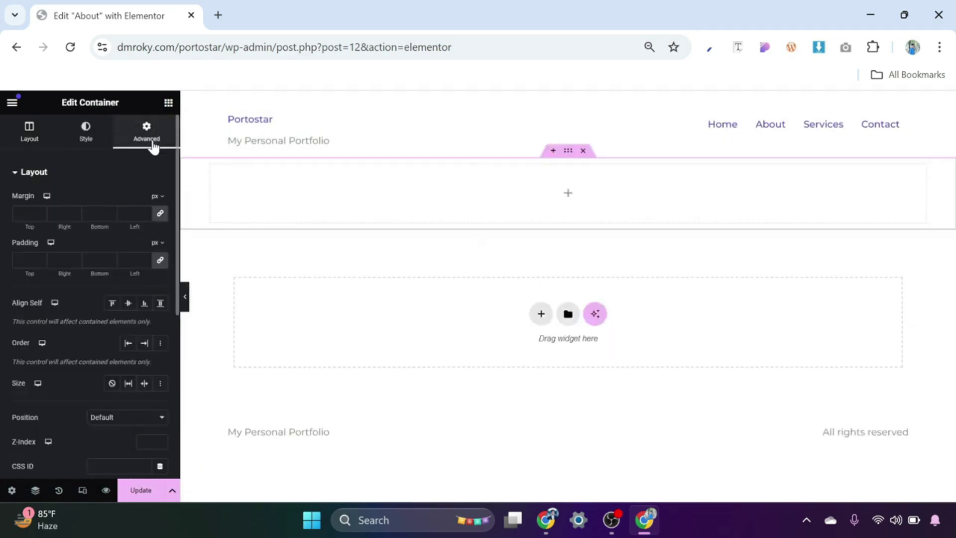
left_click(160, 263)
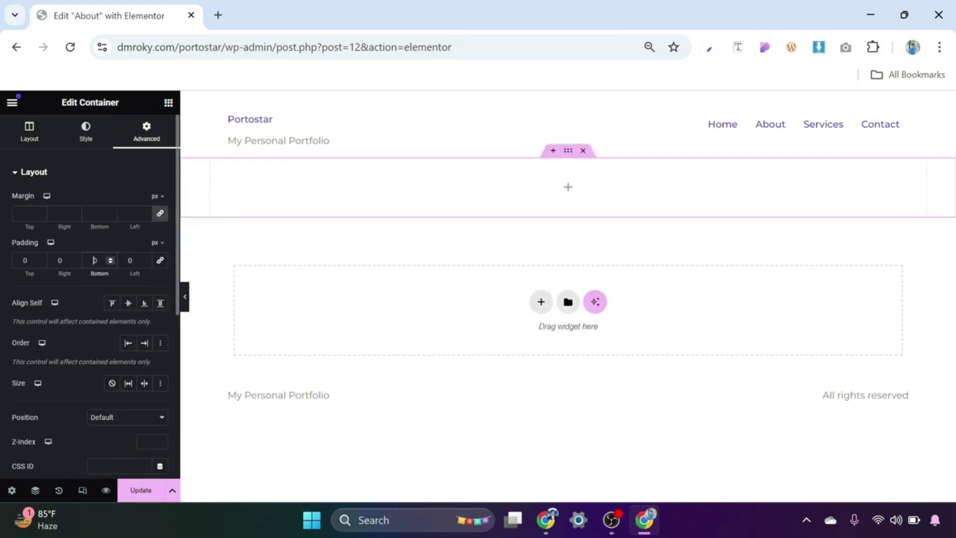
type("150")
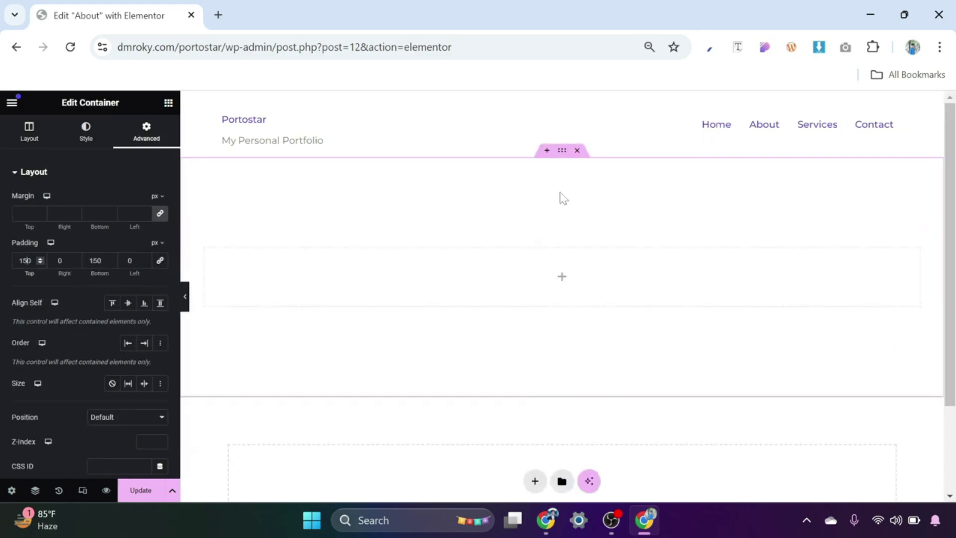
Step: Give the container a classic background filled with the very light grey global color
left_click(89, 142)
left_click(113, 227)
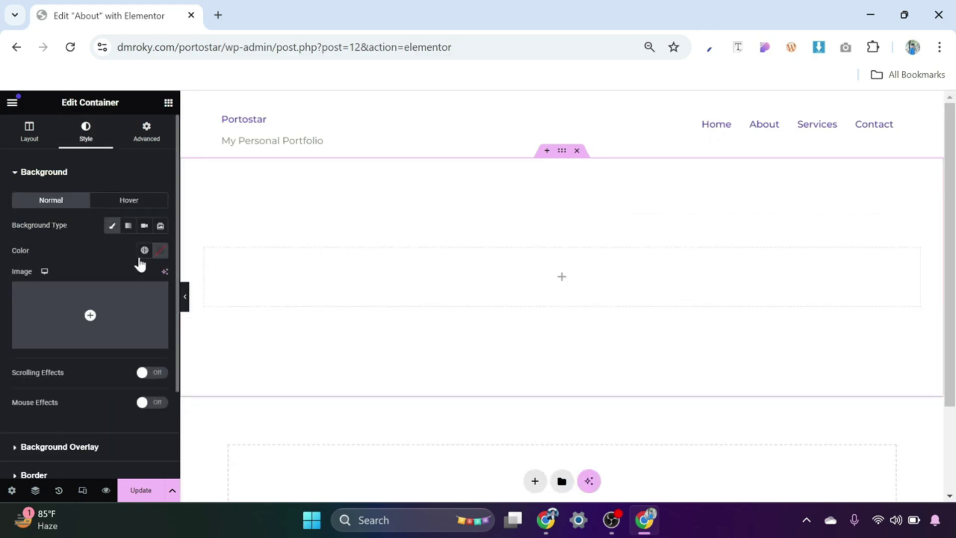
left_click(144, 250)
left_click(104, 332)
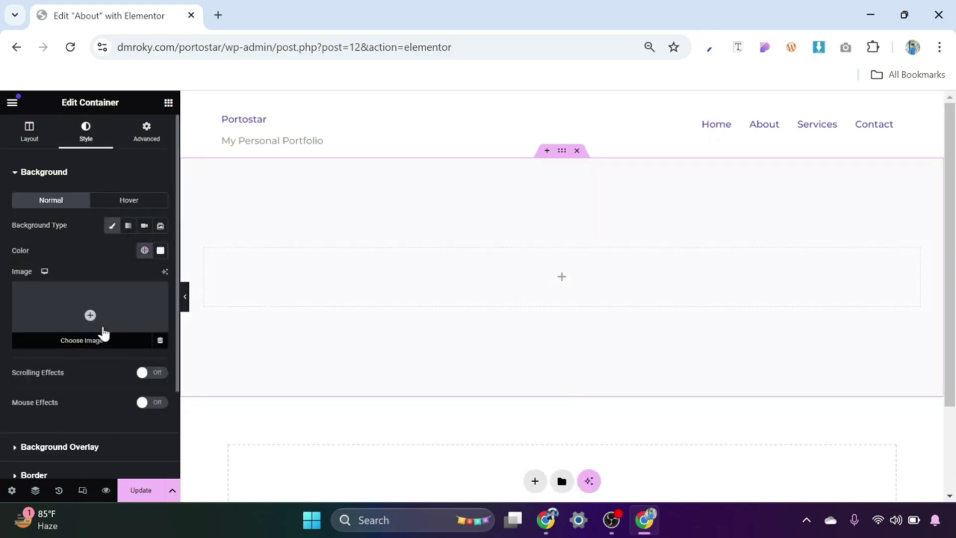
Step: Place a Heading widget in the container and set its title to "About Me"
left_click(563, 279)
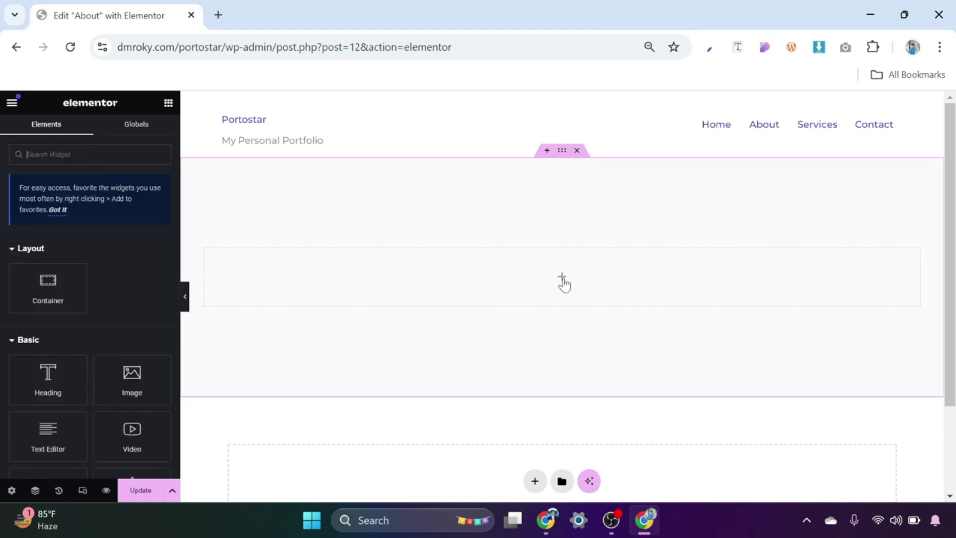
left_click_drag(47, 373, 503, 263)
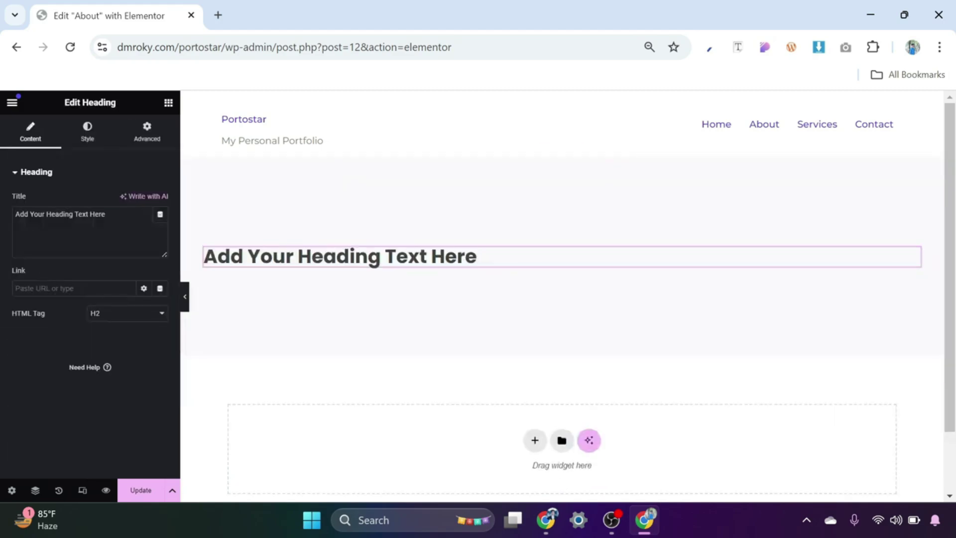
left_click_drag(113, 219, 1, 232)
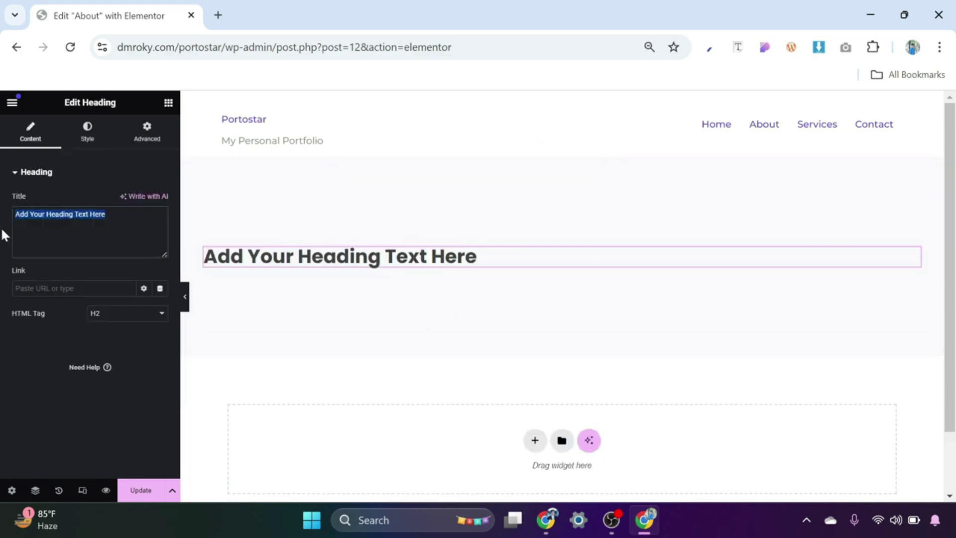
type("About Me")
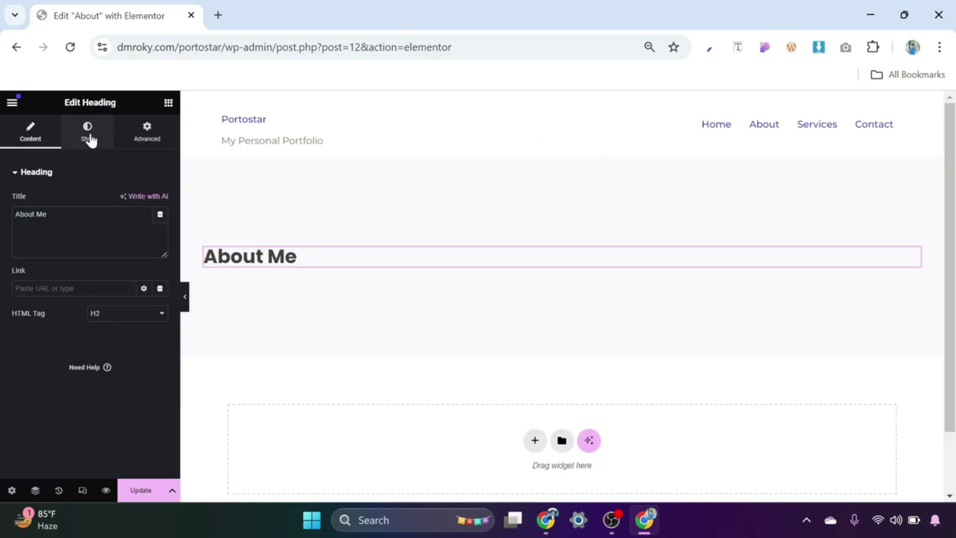
Step: Center the heading and set its typography to size 45 px with the Uppercase transform
left_click(88, 139)
left_click(128, 204)
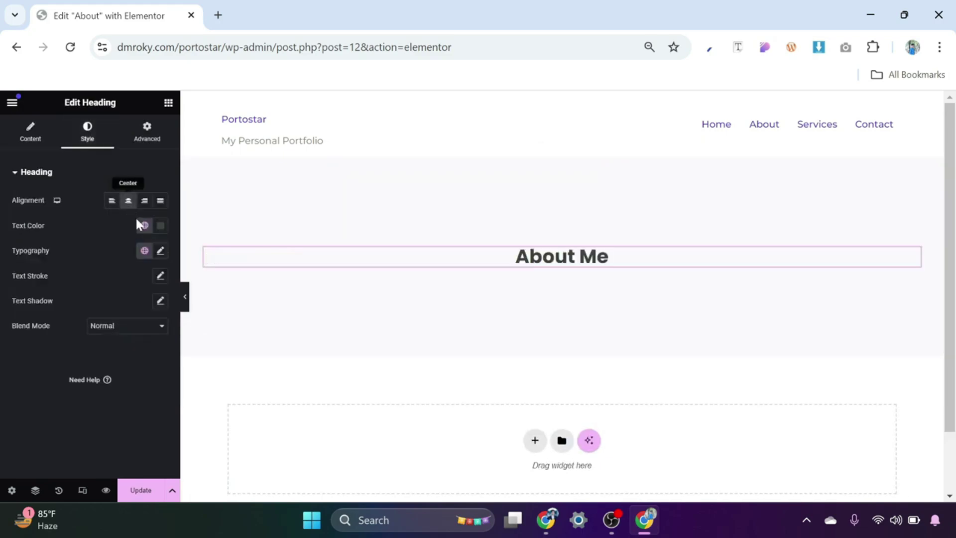
left_click(161, 252)
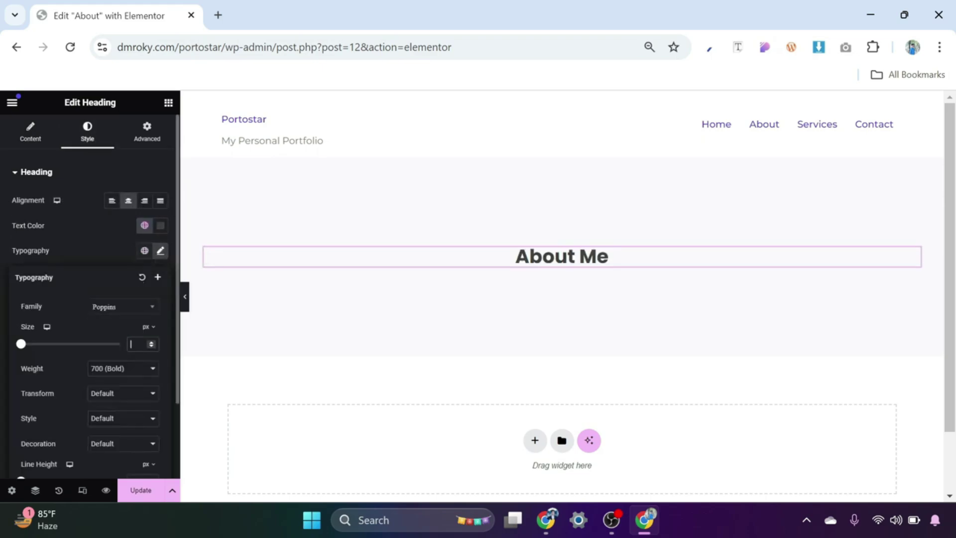
type("45")
scroll(143, 343, "down", 2)
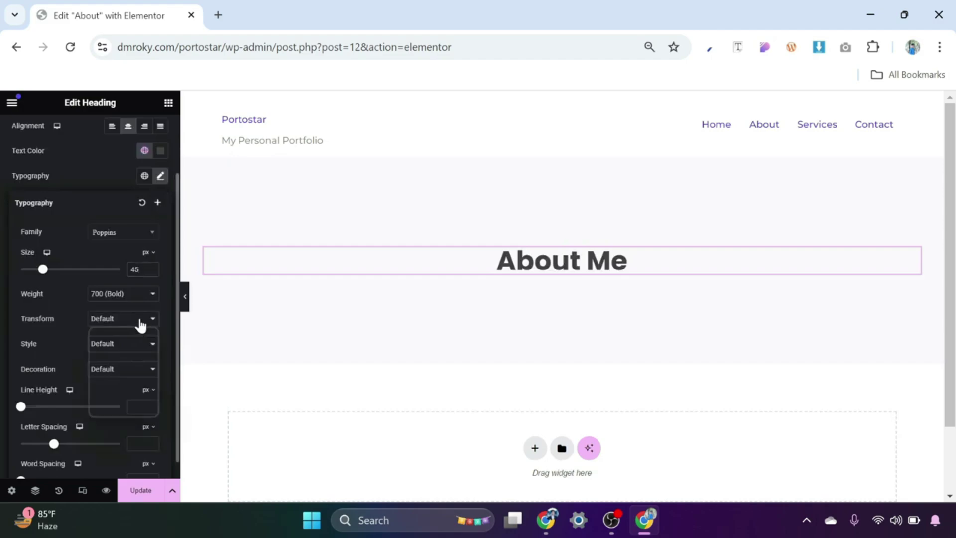
left_click(139, 324)
left_click(129, 353)
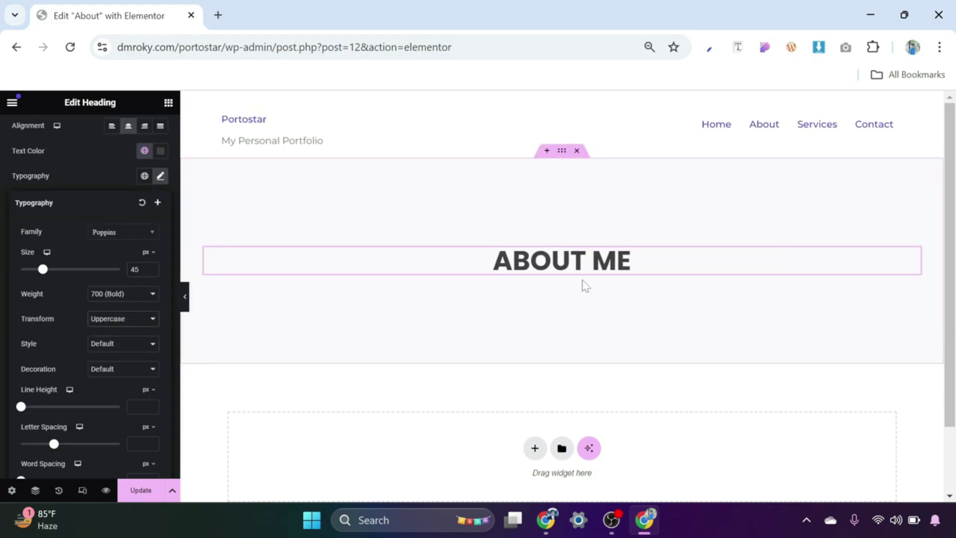
Step: Set group-ellipse.png from the media library as the heading container's background image
left_click(562, 153)
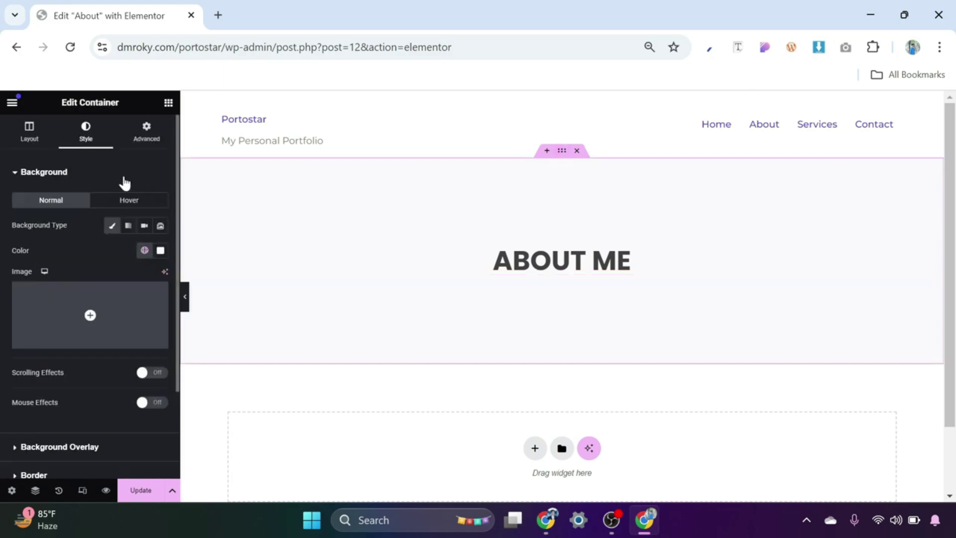
left_click(91, 315)
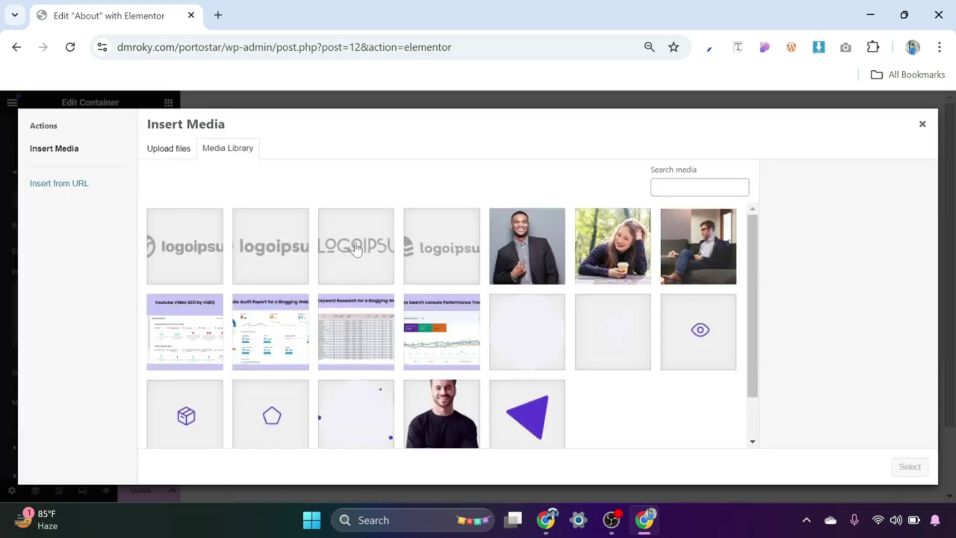
scroll(391, 255, "down", 1)
left_click(356, 368)
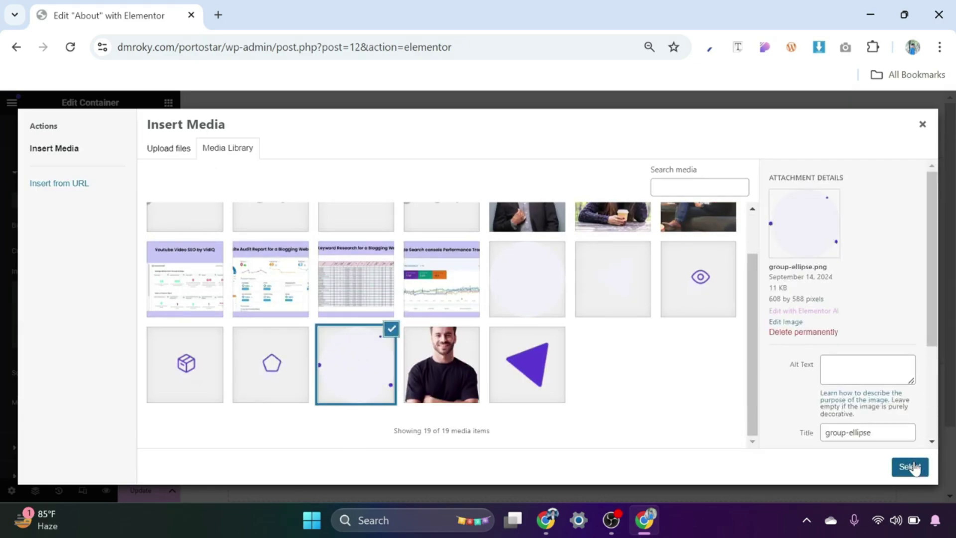
left_click(910, 467)
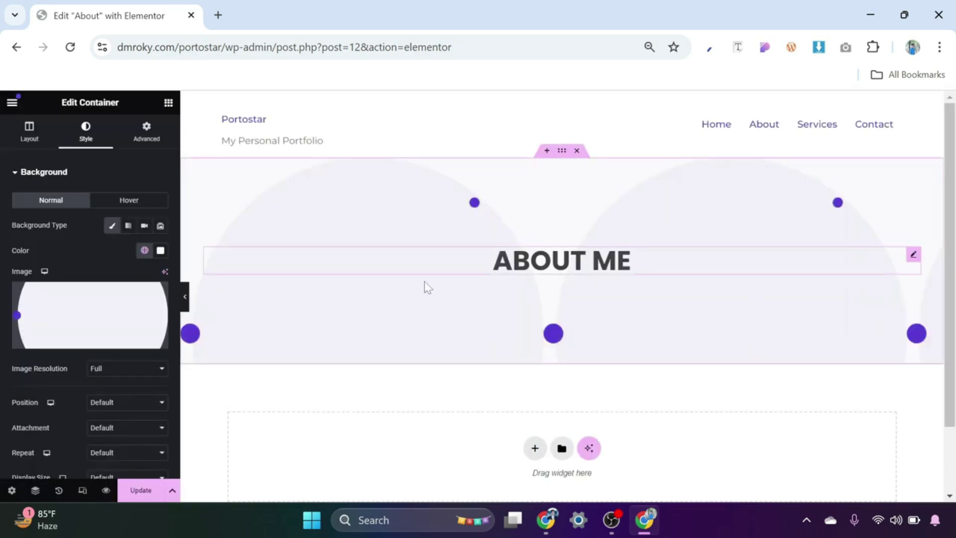
Step: Set the background image's position to Center Right, repeat to No-repeat and display size to Contain
scroll(361, 291, "down", 2)
scroll(139, 363, "down", 2)
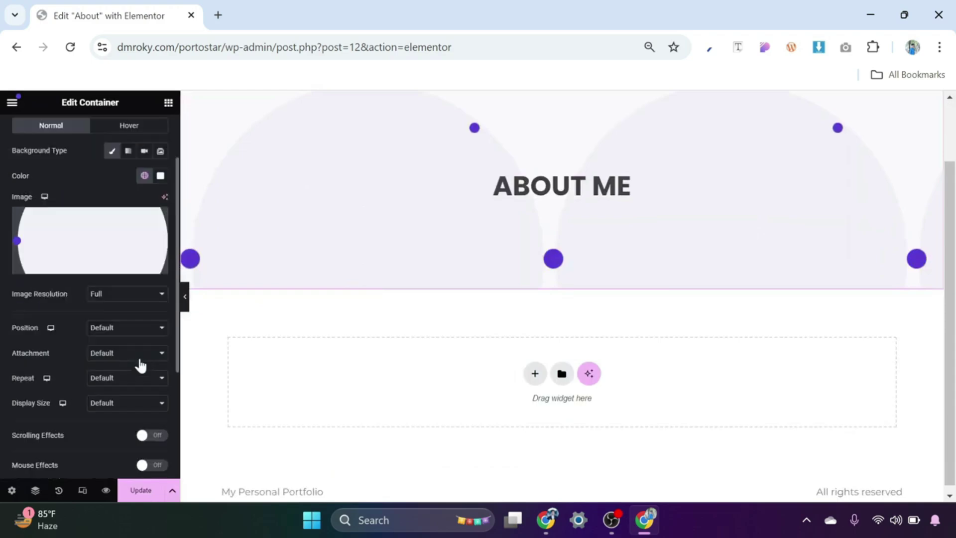
left_click(155, 329)
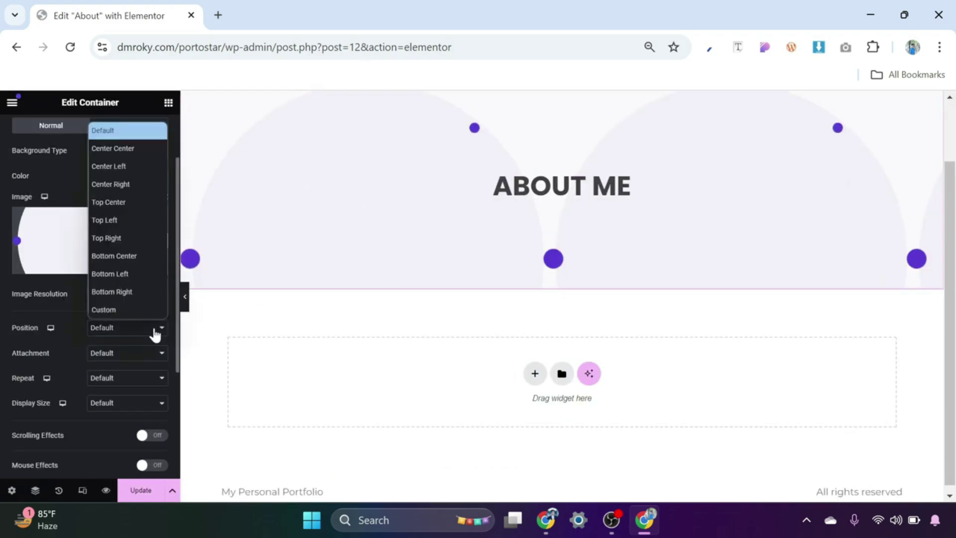
left_click(137, 186)
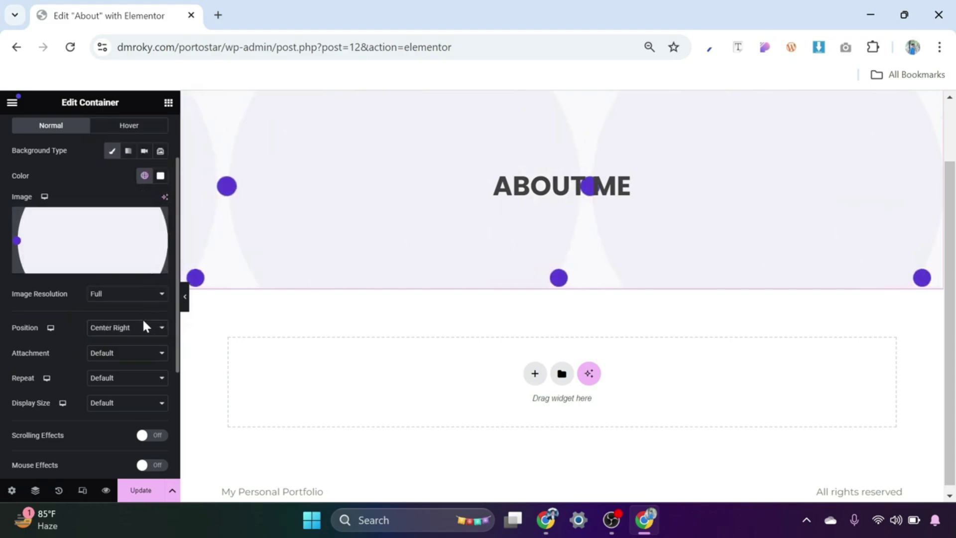
left_click(140, 388)
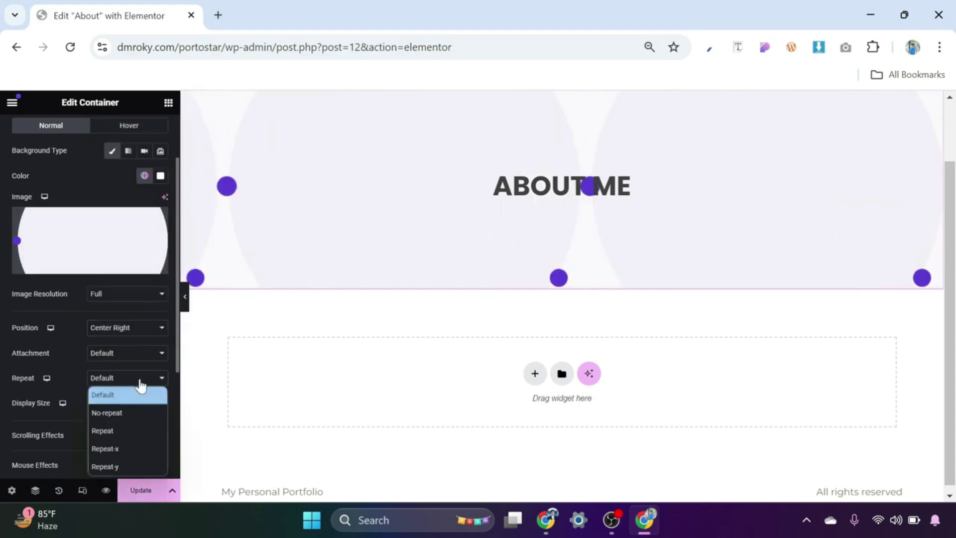
left_click(124, 412)
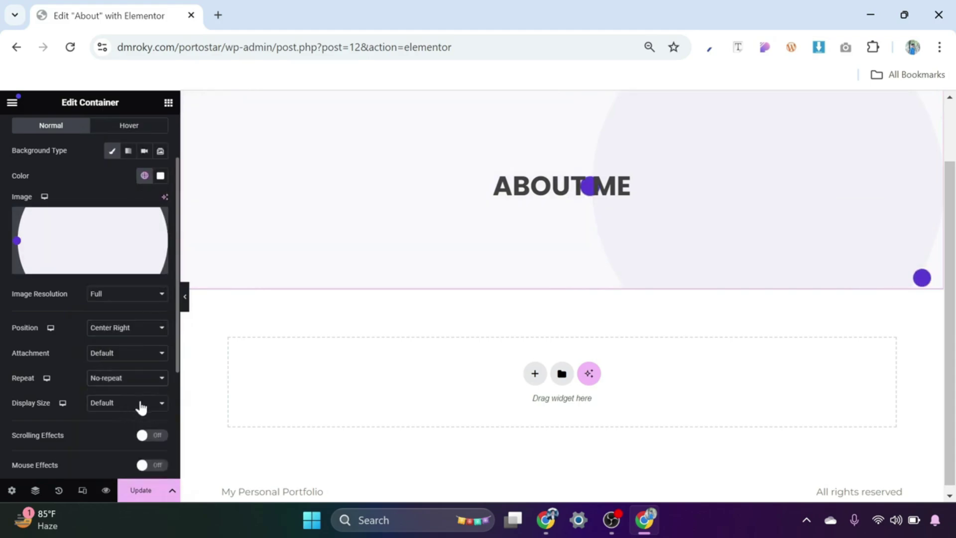
left_click(141, 407)
left_click(124, 470)
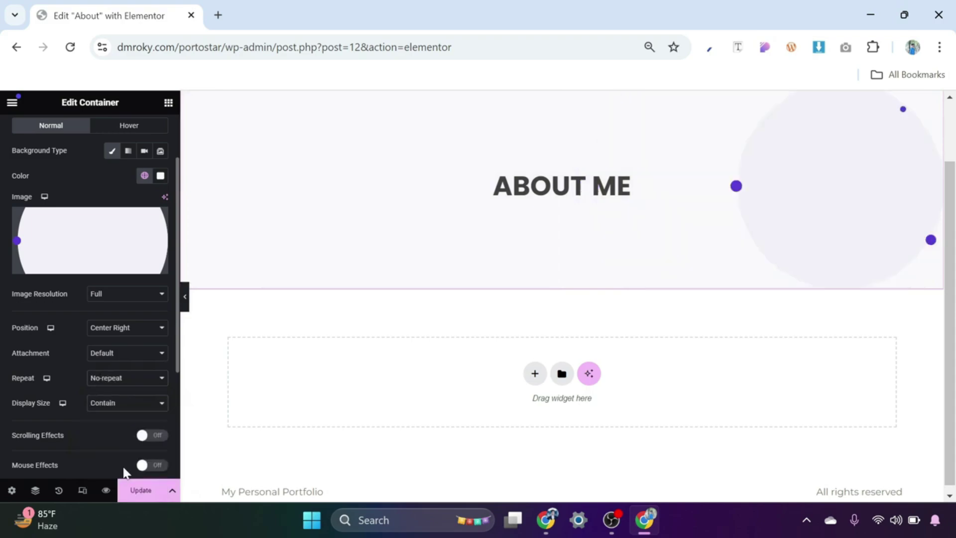
Step: Add a two-column container below the About Me banner and set its top and bottom padding to 100 px
scroll(915, 203, "down", 1)
left_click(535, 368)
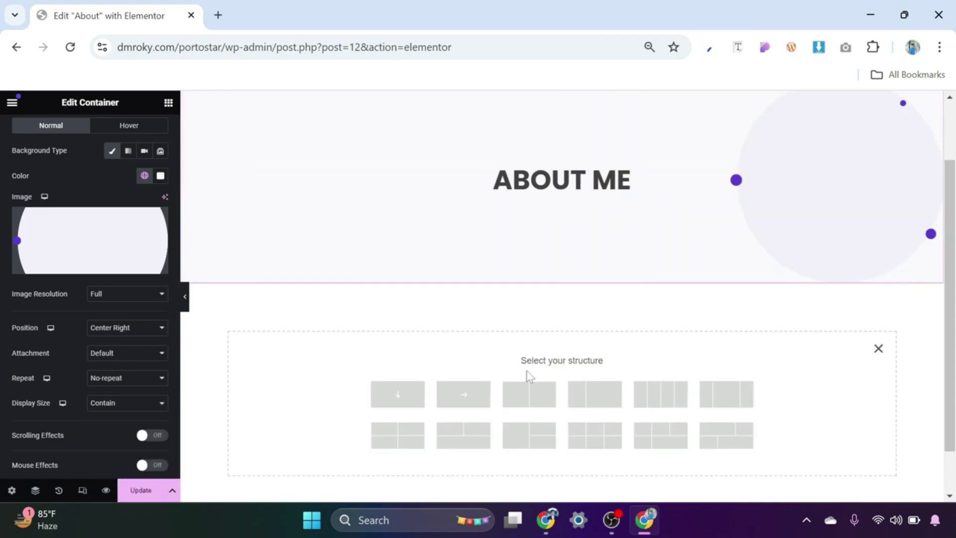
left_click(529, 398)
left_click(146, 134)
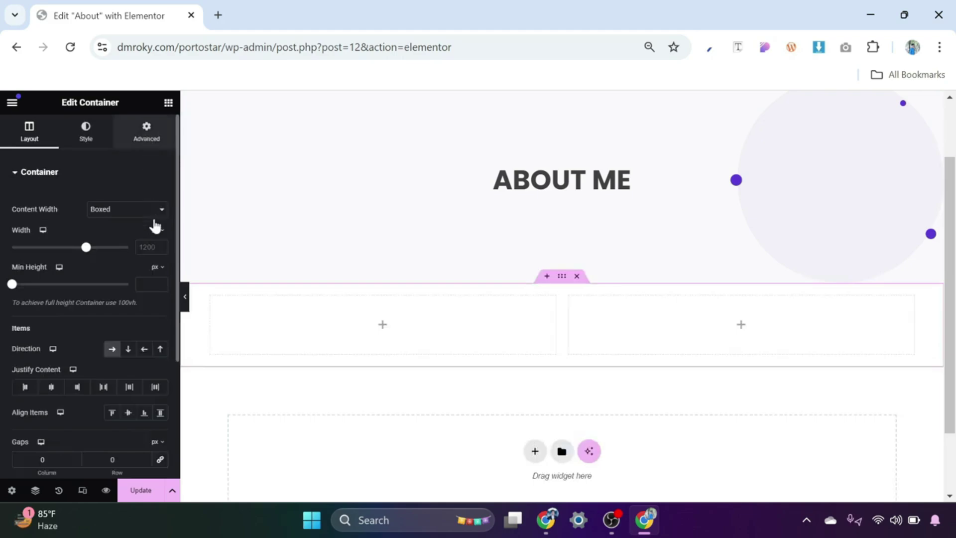
left_click(160, 262)
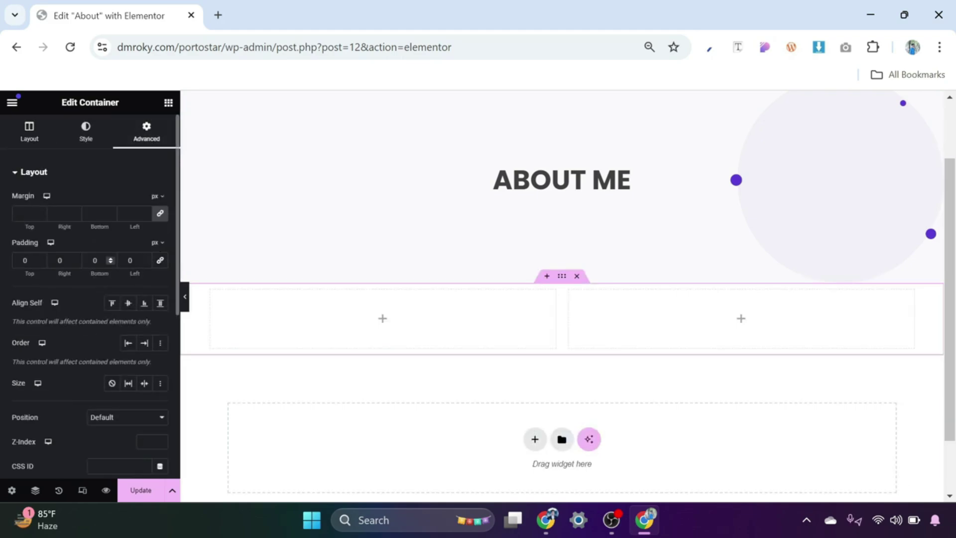
type("100")
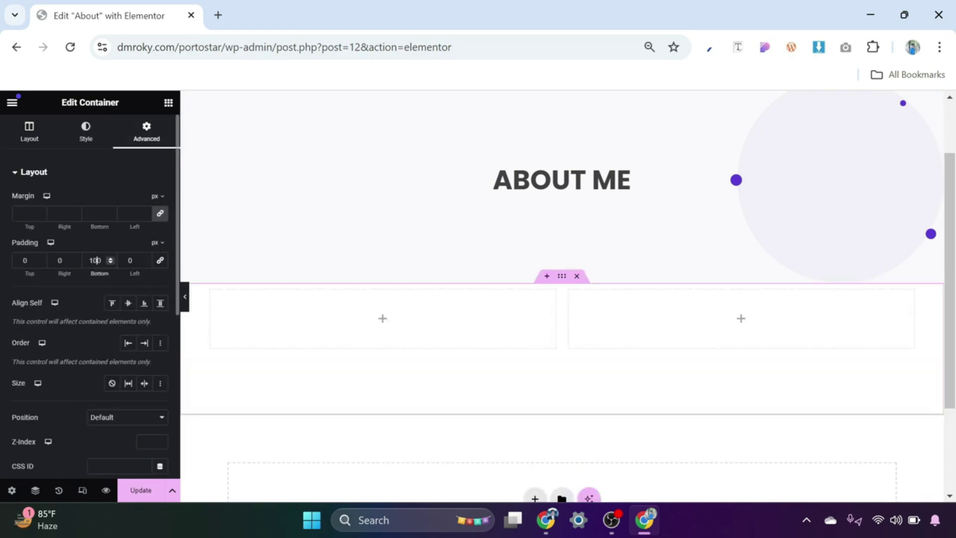
type("100")
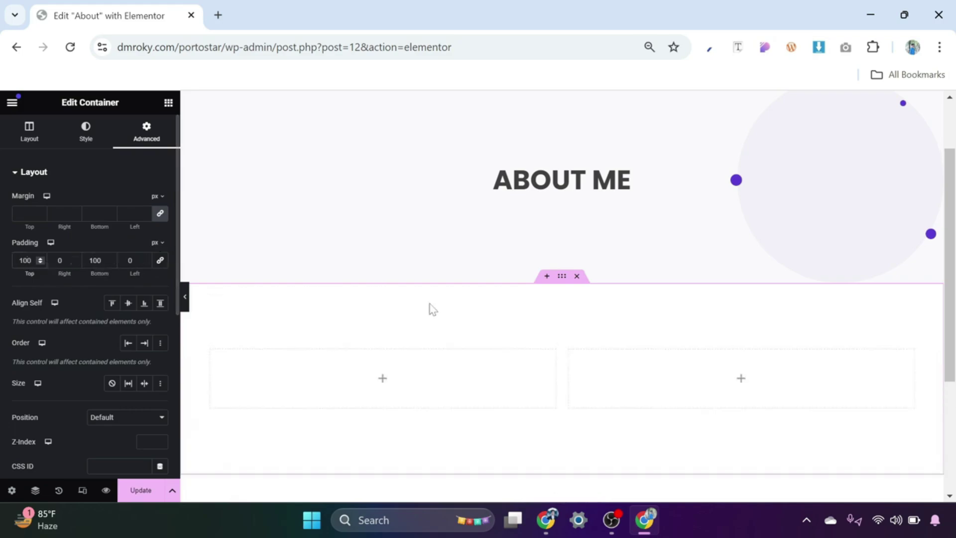
Step: Place an Image widget in the new section's left column and choose profile-hero.png from the media library
scroll(430, 309, "down", 2)
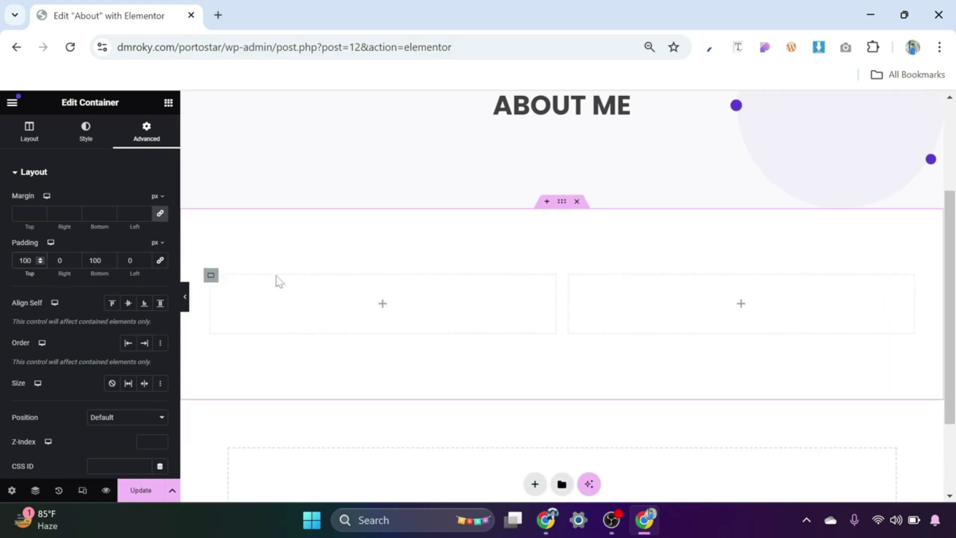
left_click(211, 276)
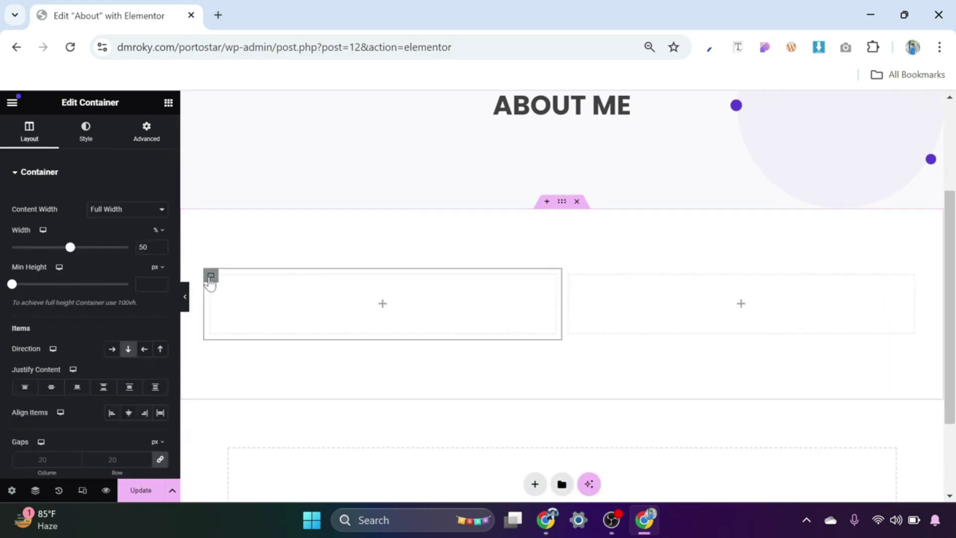
left_click(382, 305)
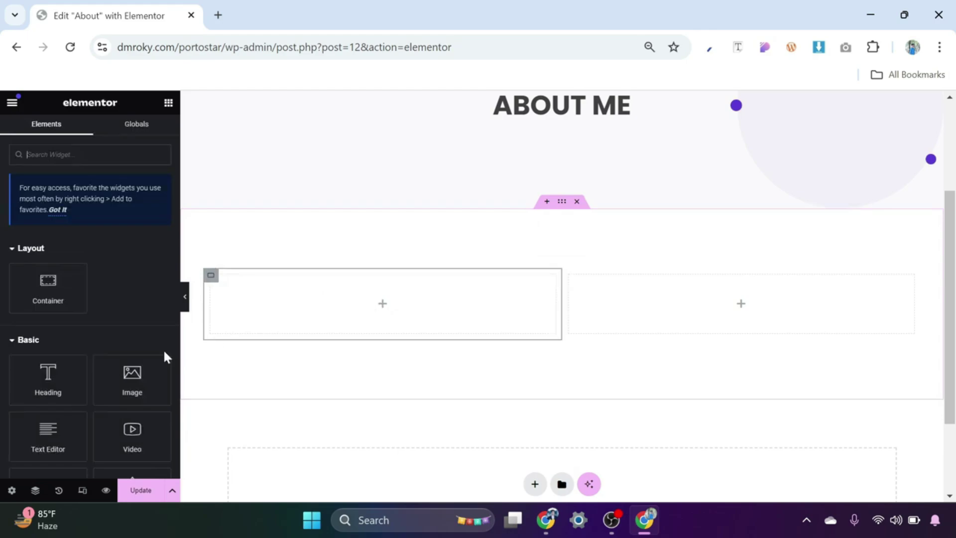
left_click_drag(125, 381, 364, 321)
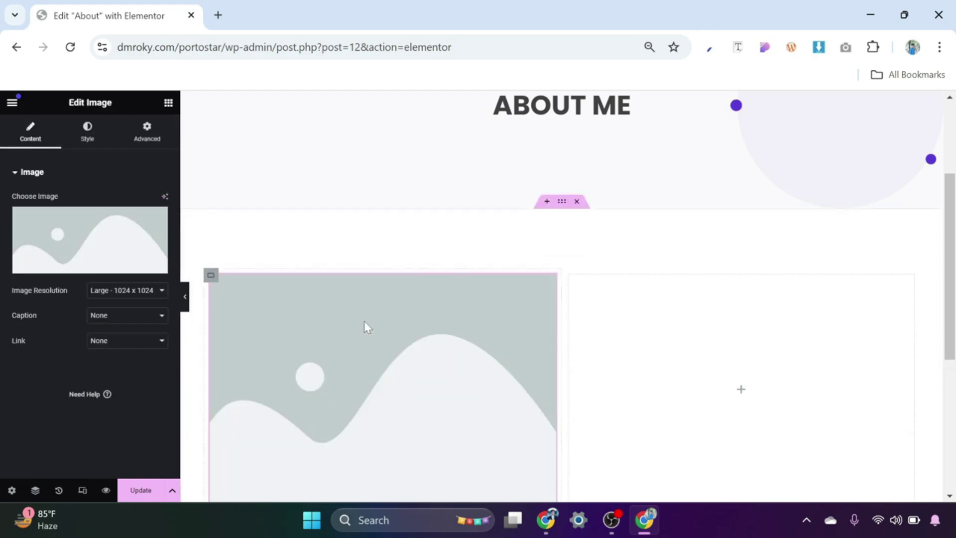
left_click(130, 230)
left_click(437, 420)
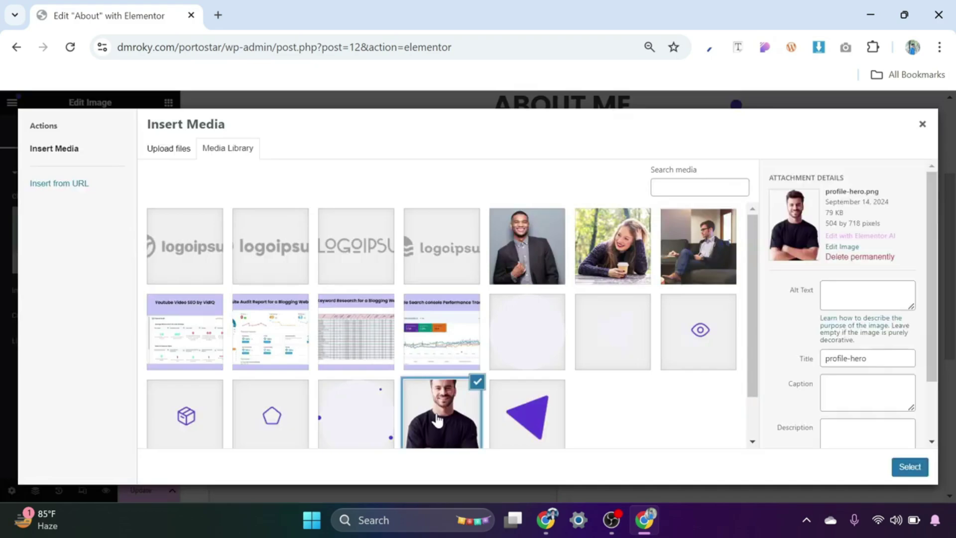
left_click(908, 471)
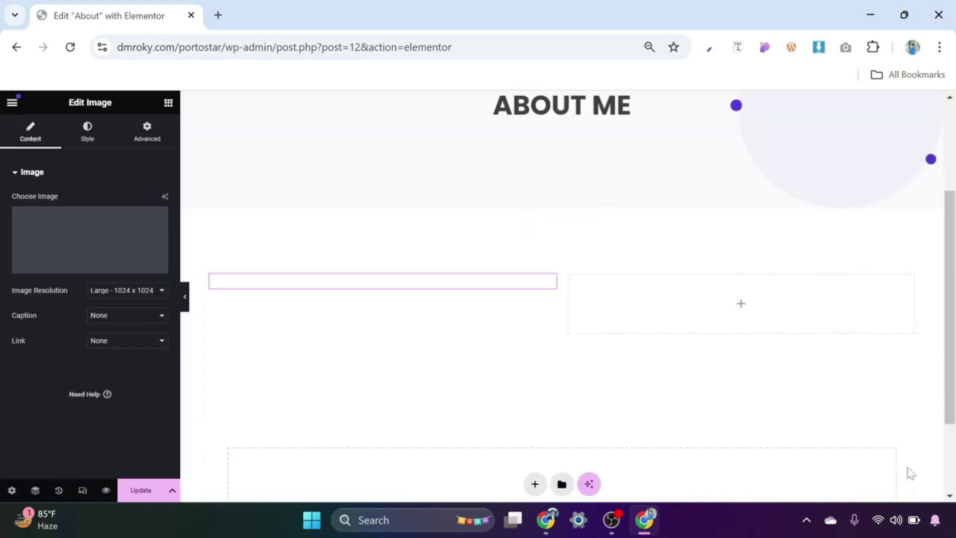
Step: Choose the profile image's resolution and set its width to 76%
scroll(498, 389, "down", 2)
scroll(455, 392, "down", 2)
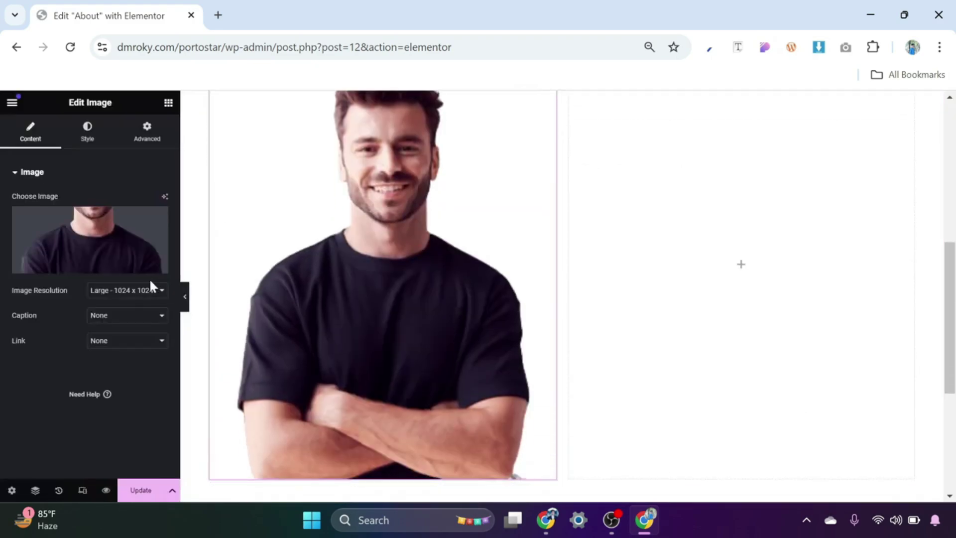
left_click(160, 293)
left_click(119, 411)
left_click(86, 142)
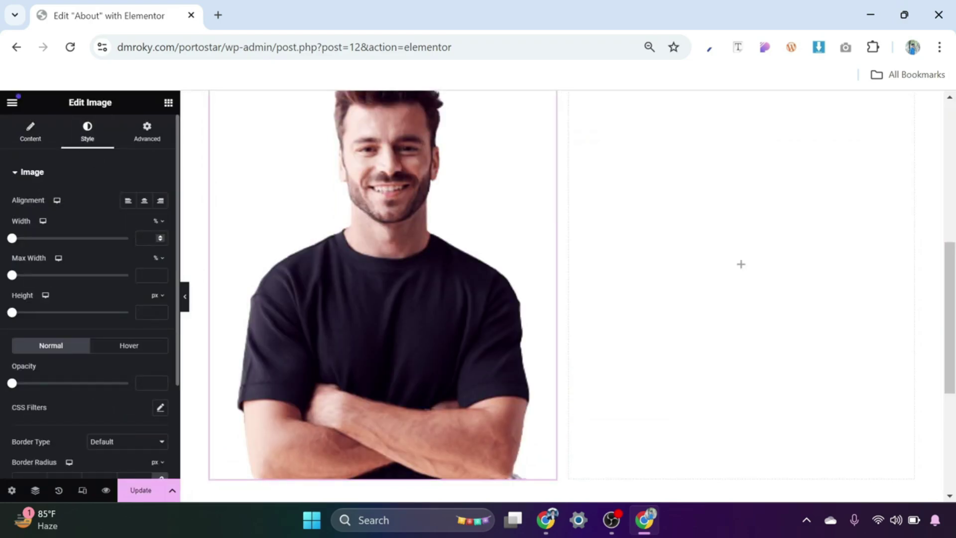
type("76")
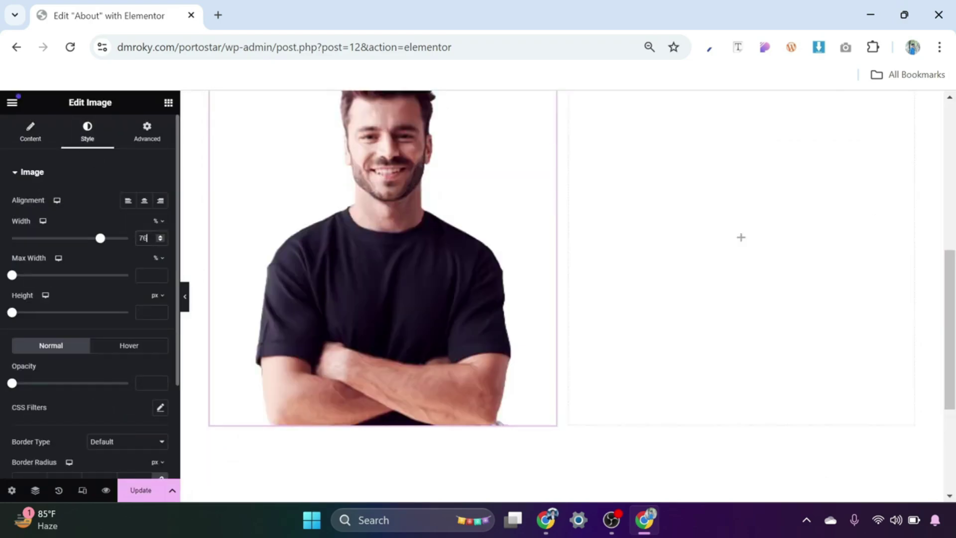
Step: Set group-ellipse.png from the media library as the background image of the left column's container
scroll(396, 279, "up", 2)
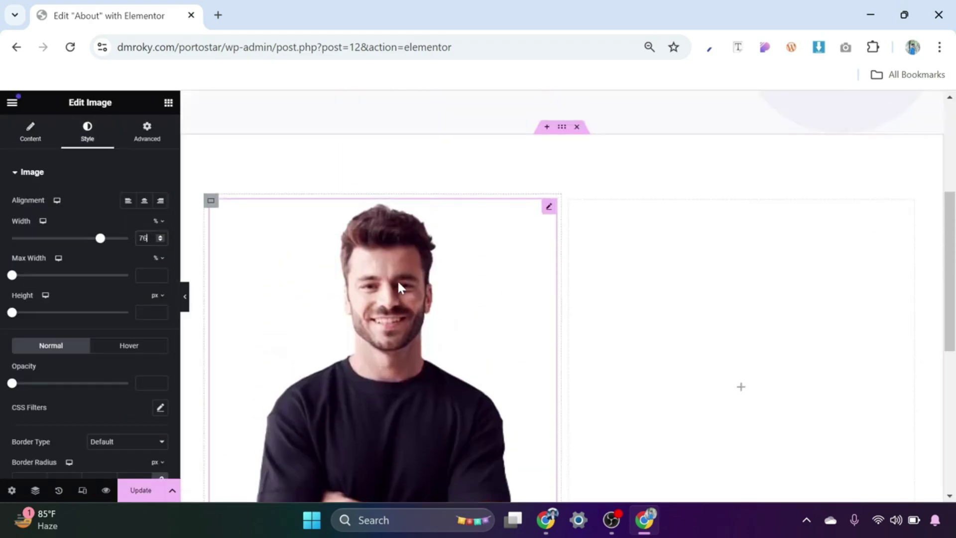
left_click(211, 202)
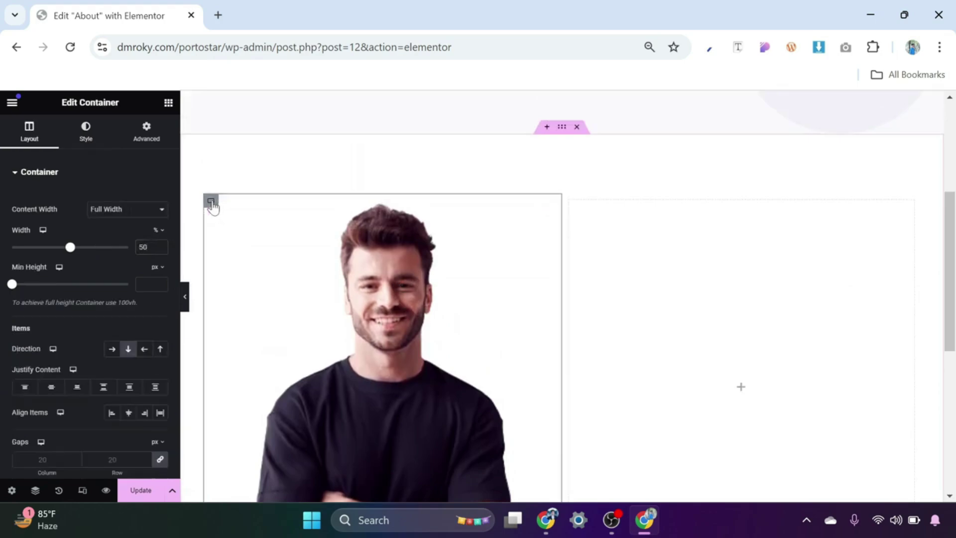
left_click(89, 142)
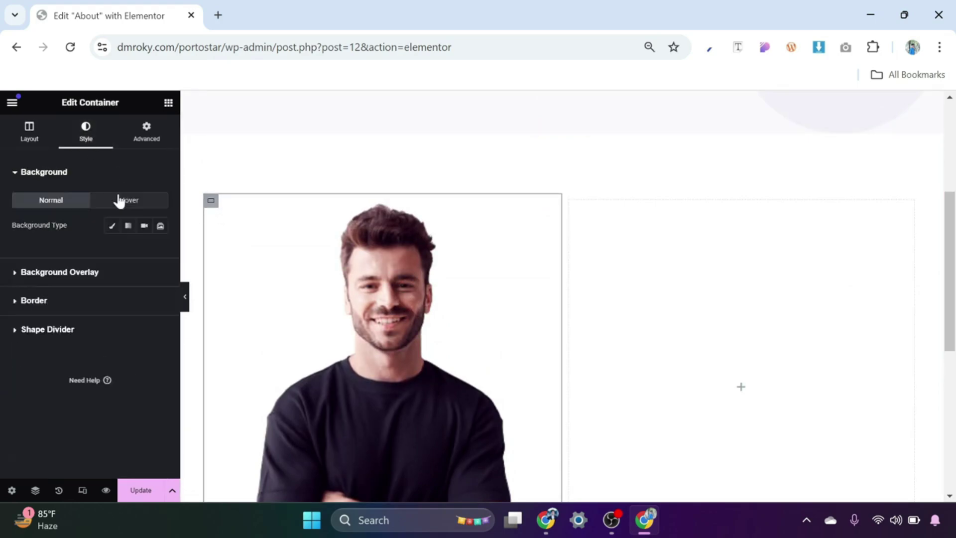
left_click(112, 228)
left_click(103, 321)
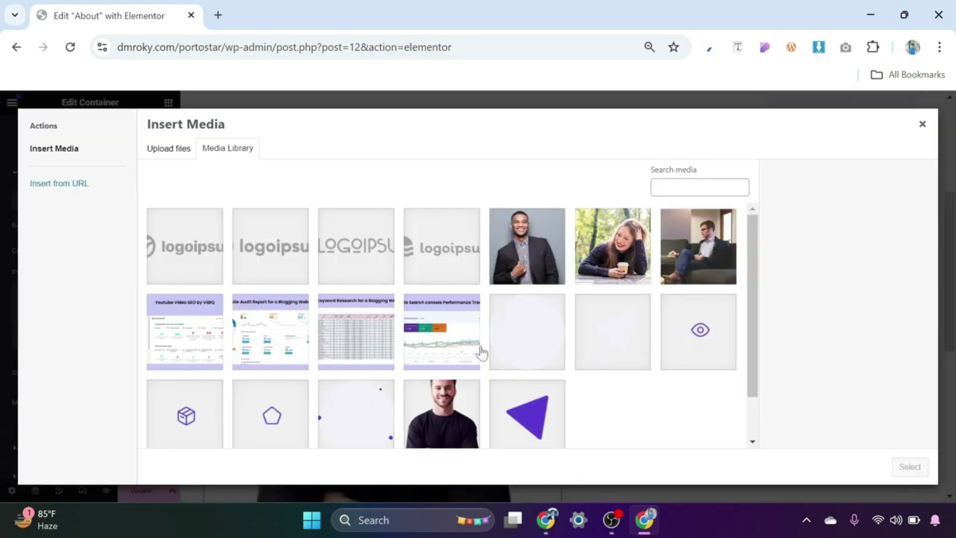
left_click(362, 417)
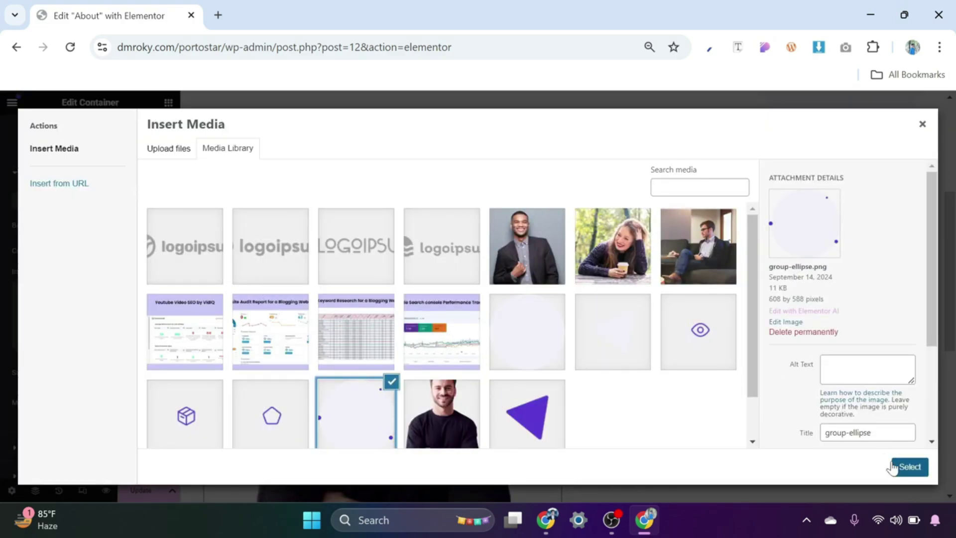
left_click(907, 466)
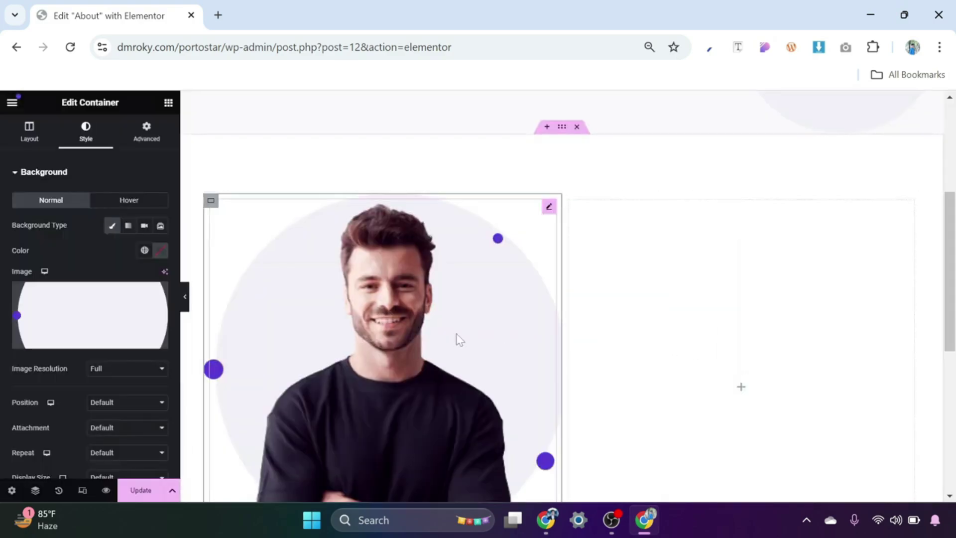
Step: Set the left column's background image position to Top Center, repeat to No-repeat and display size to Contain
scroll(459, 340, "down", 3)
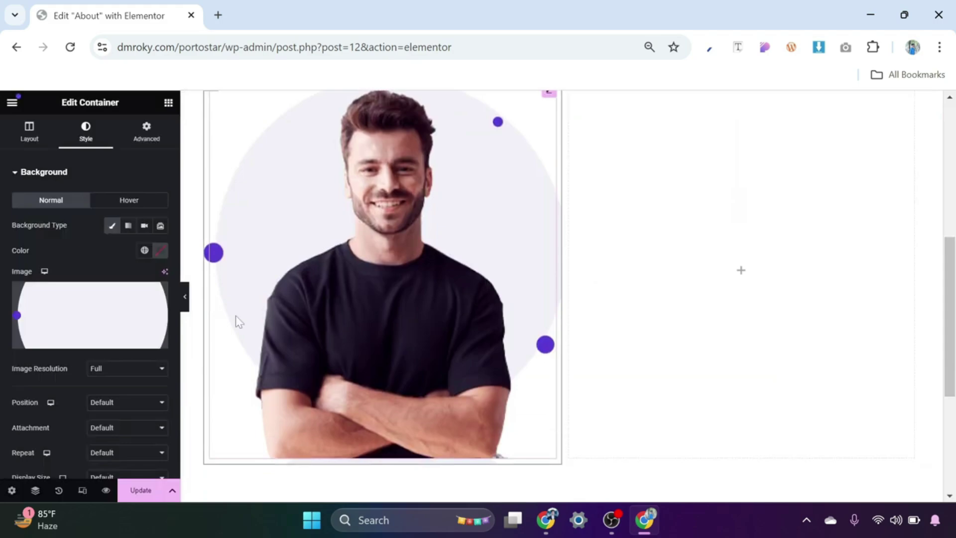
scroll(124, 354, "down", 2)
left_click(145, 333)
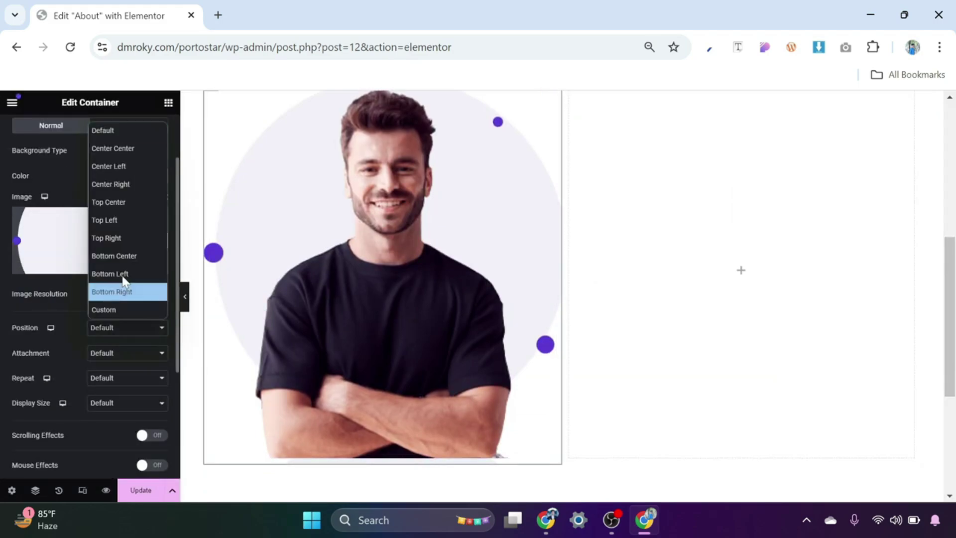
left_click(126, 201)
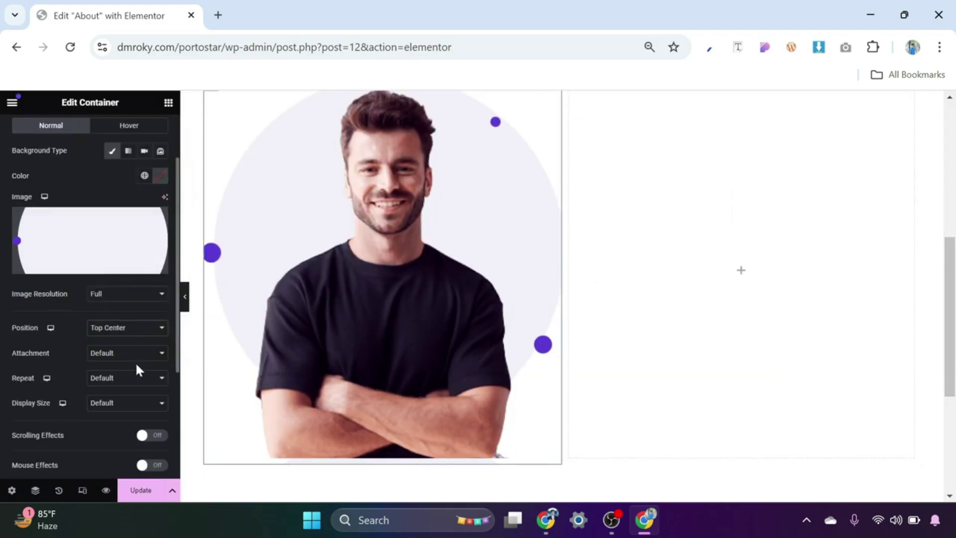
left_click(138, 378)
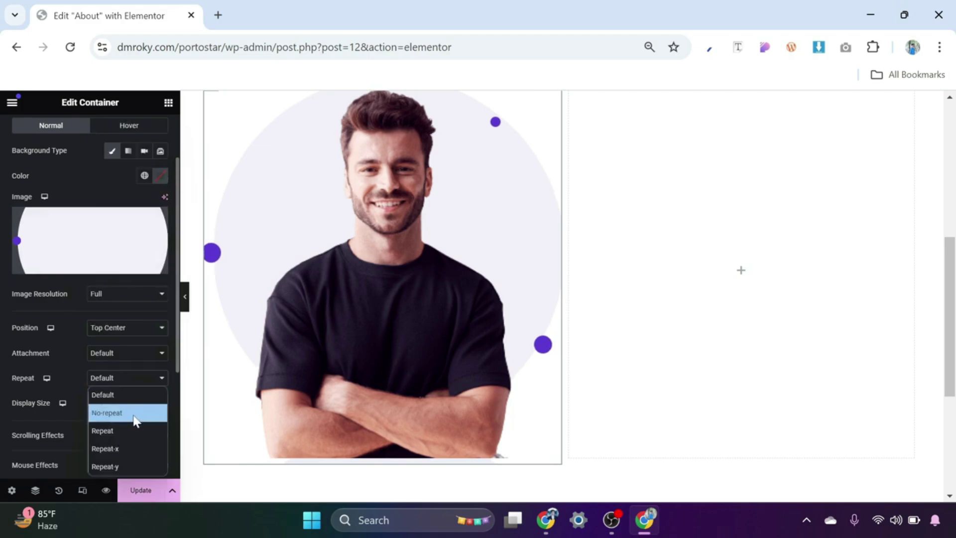
left_click(136, 414)
left_click(141, 407)
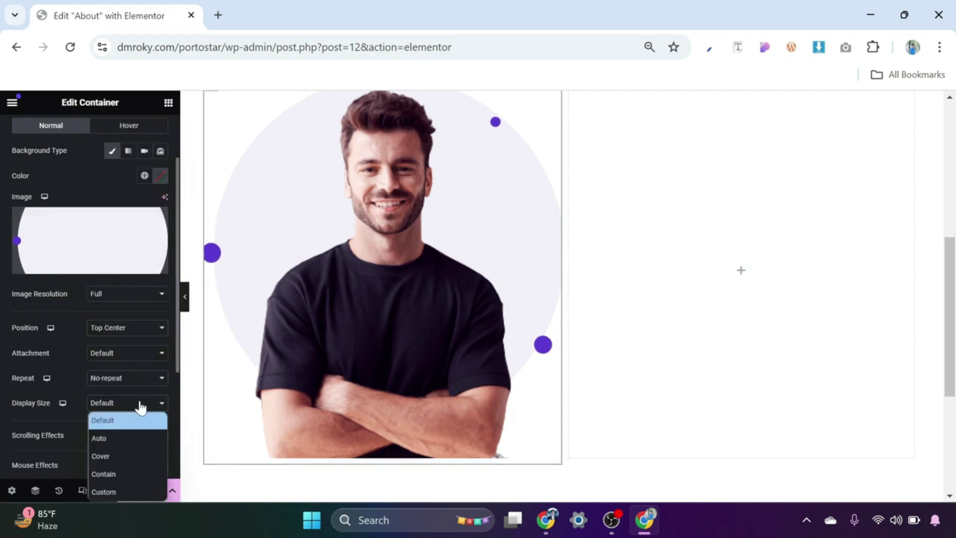
left_click(128, 475)
Step: Place a Heading widget in the right column and set its title to "Who I am"
scroll(392, 377, "up", 2)
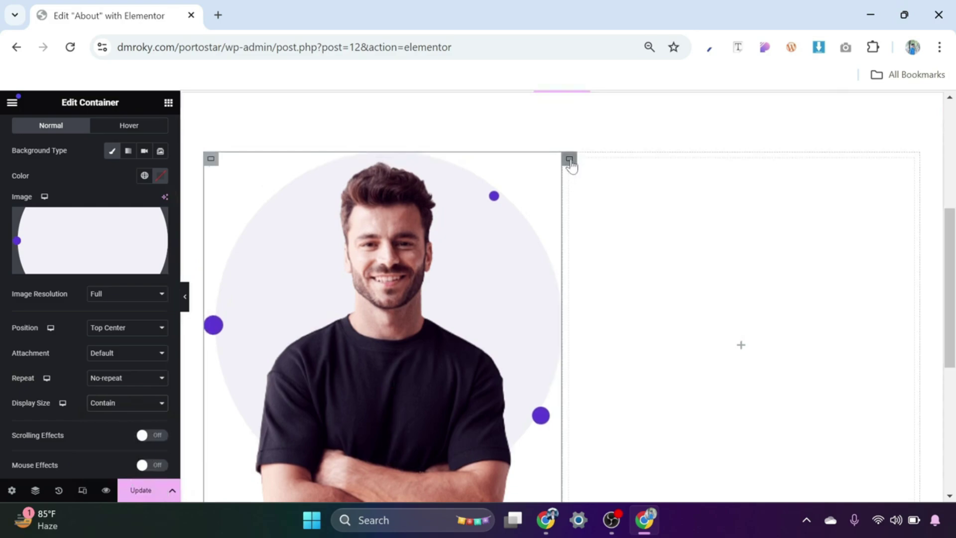
left_click(570, 161)
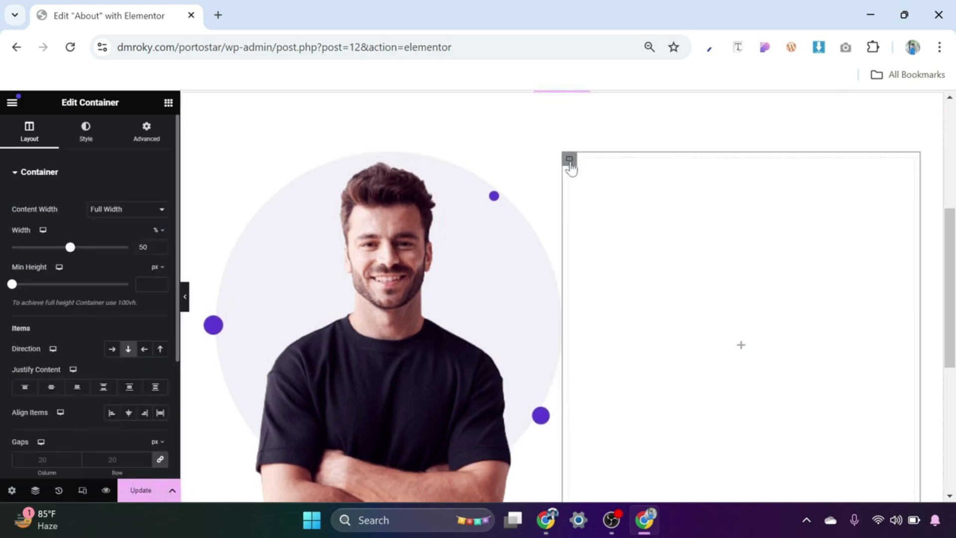
left_click(741, 349)
left_click_drag(37, 376, 672, 342)
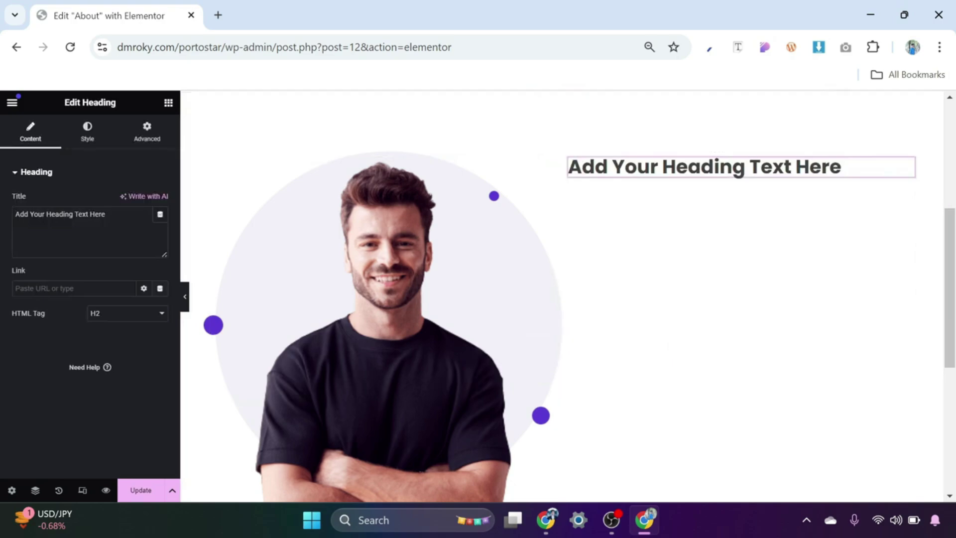
left_click_drag(106, 214, 3, 230)
type("Who I am")
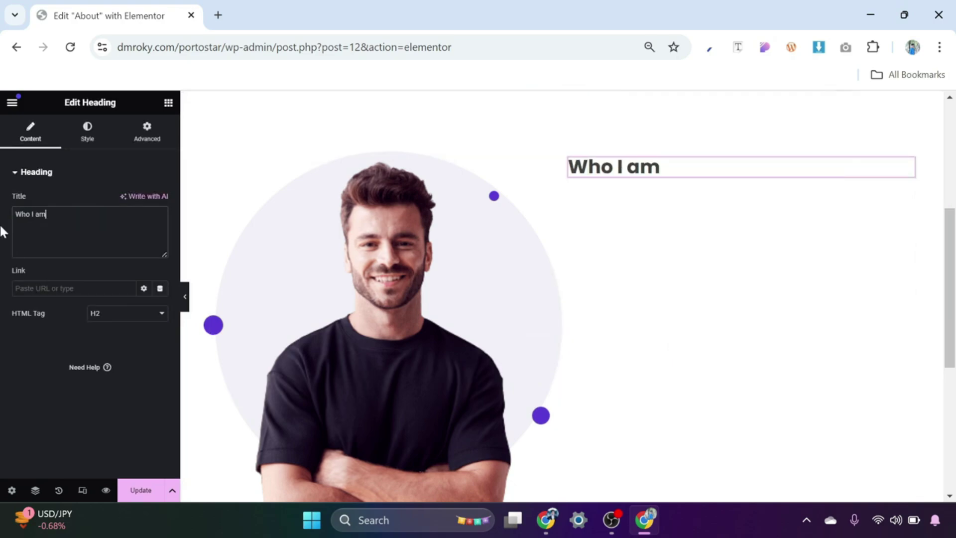
Step: Give the "Who I am" heading the purple global text color, size 18 px and weight 400 (Normal)
left_click(87, 131)
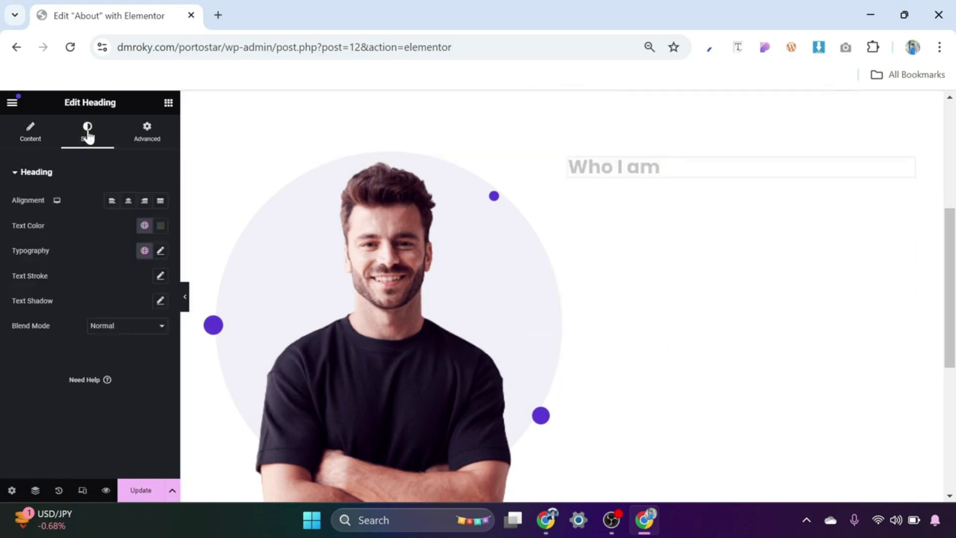
left_click(145, 225)
left_click(83, 351)
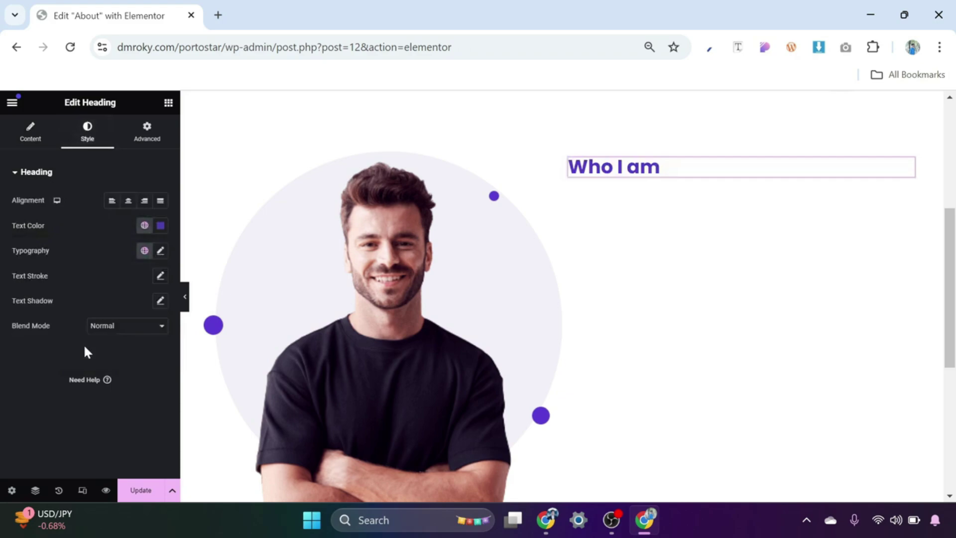
left_click(160, 252)
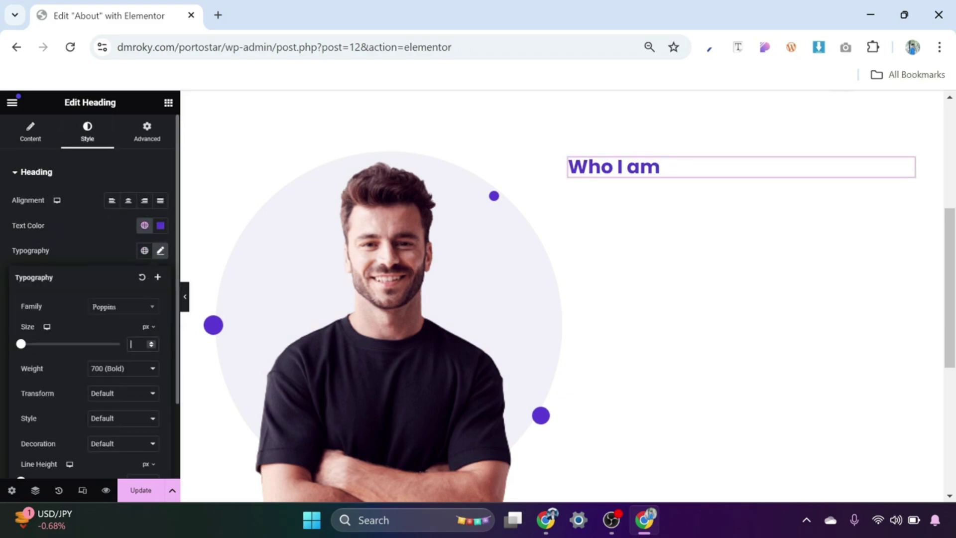
type("18")
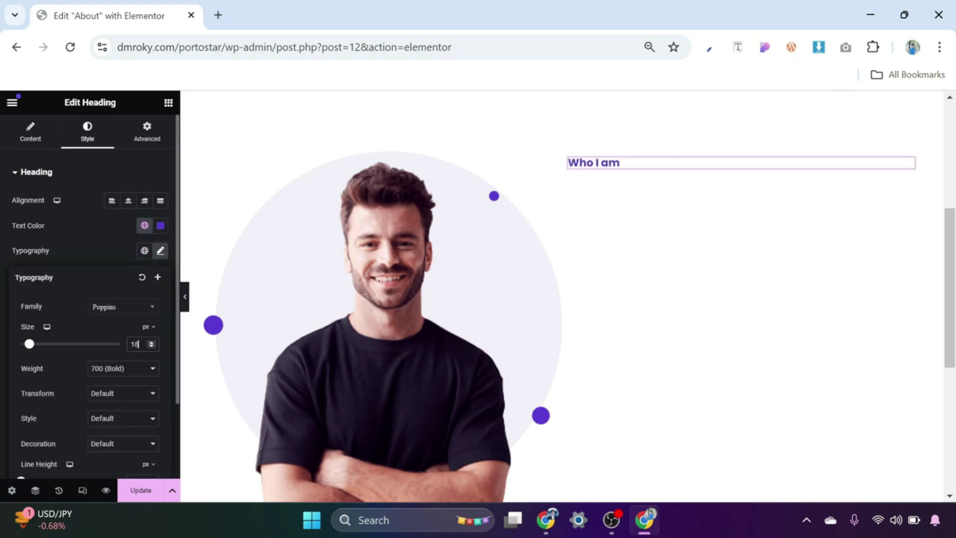
left_click(137, 371)
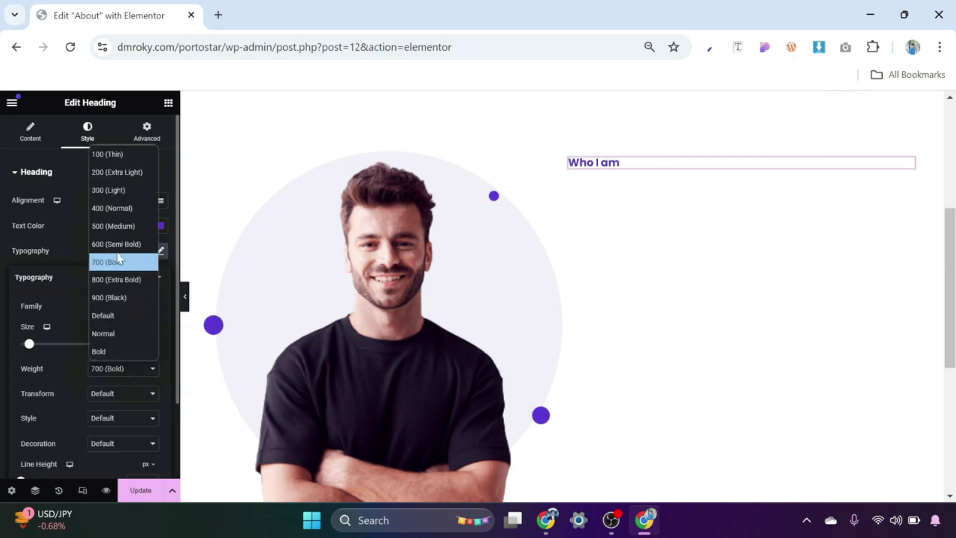
left_click(112, 213)
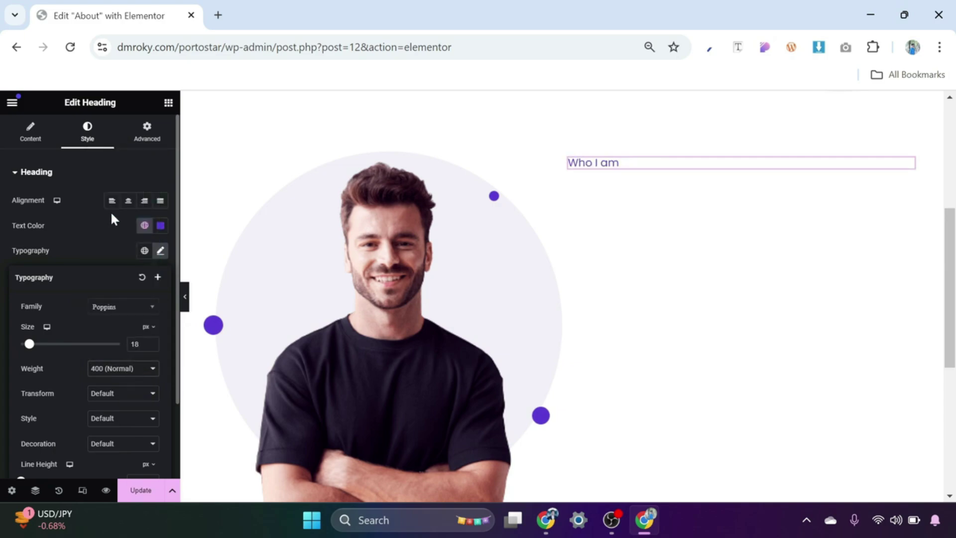
Step: Set the "Who I am" heading's text transform to Uppercase
left_click(134, 395)
left_click(127, 426)
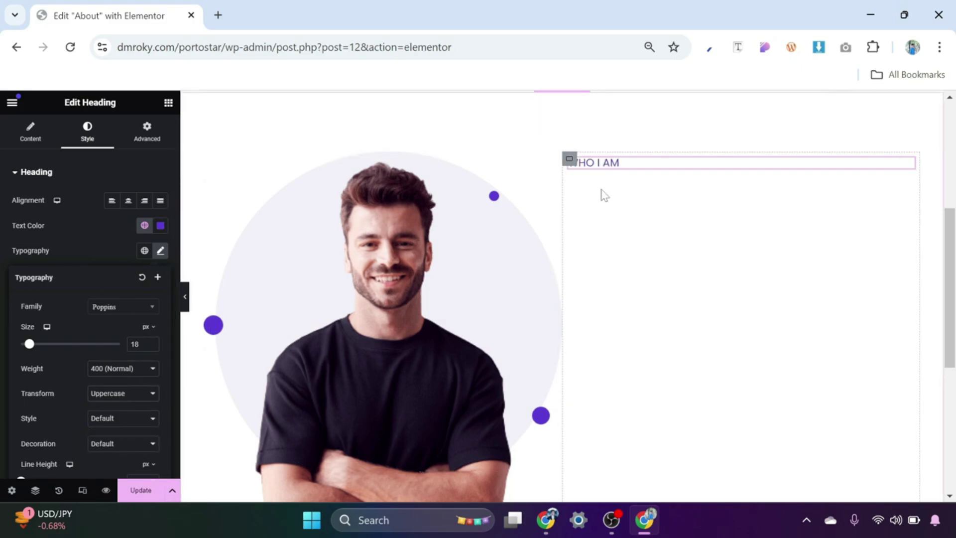
Step: Add a Heading widget below "Who I am" with the title "A Glimpse Into My Professional Journey"
left_click(168, 102)
left_click_drag(45, 375, 614, 167)
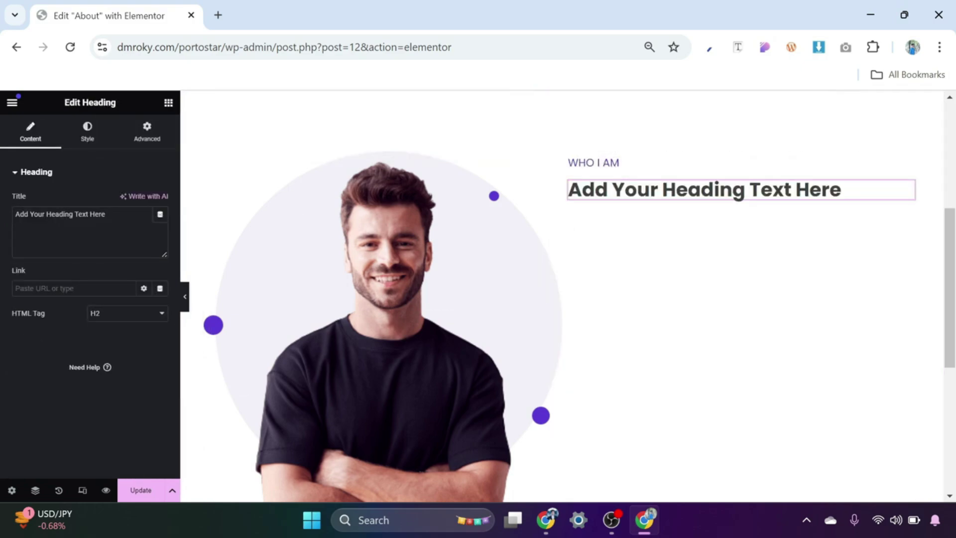
left_click_drag(115, 215, 2, 228)
type("A Glimpse Into My Professional Journey")
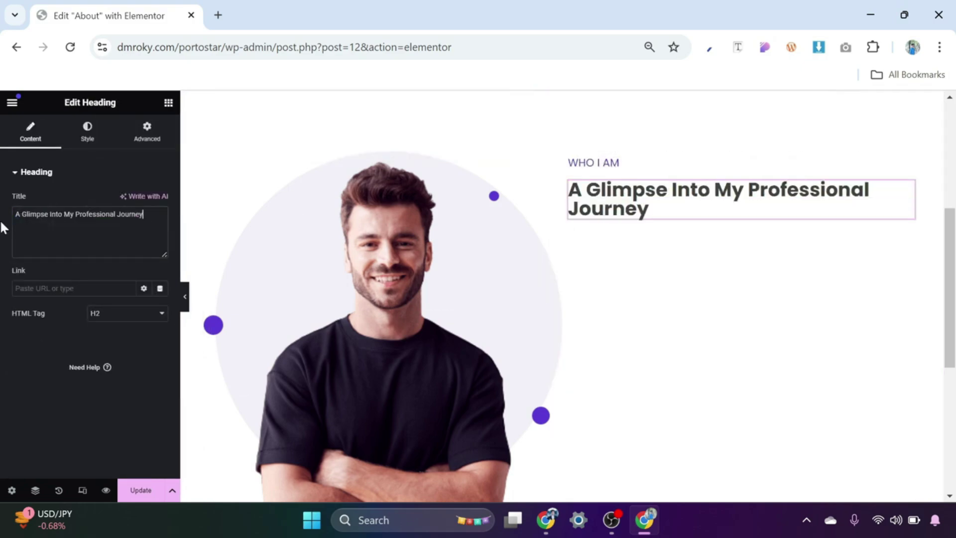
Step: Set the "A Glimpse Into My Professional Journey" heading's font size to 50 px and line height to 65 px
left_click(88, 139)
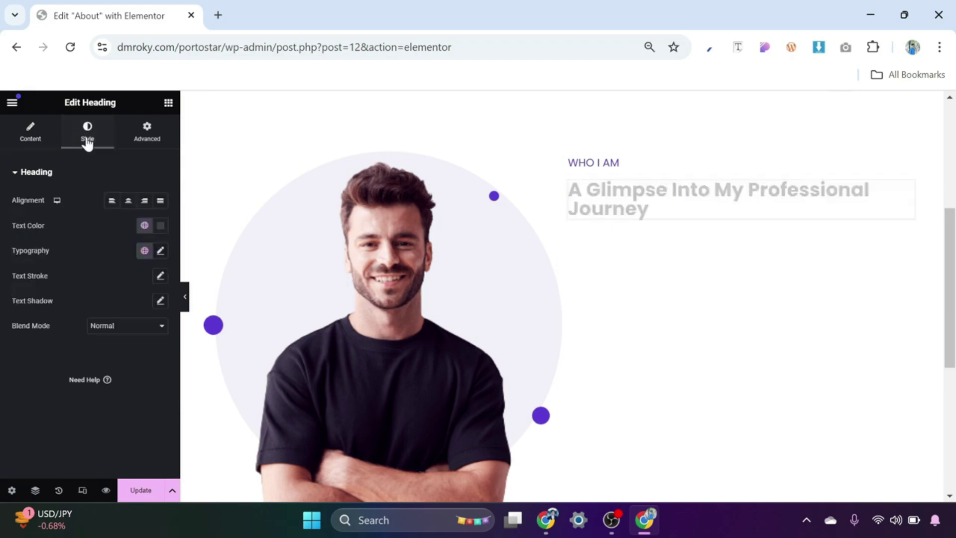
left_click(161, 251)
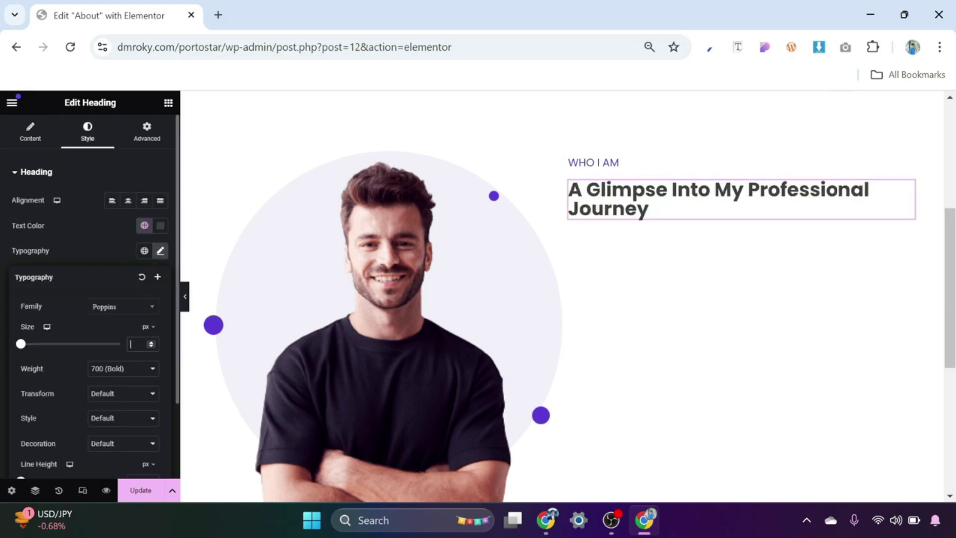
type("50")
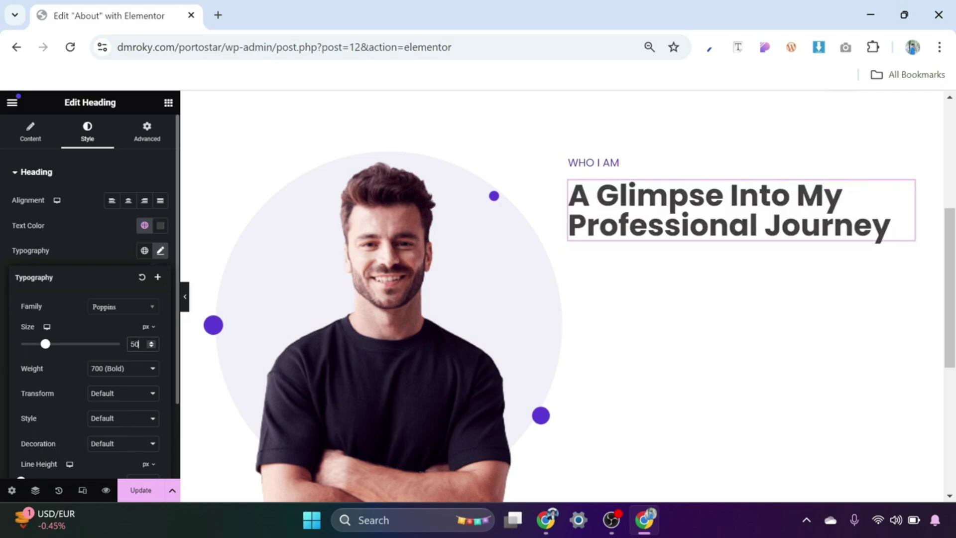
scroll(140, 368, "down", 2)
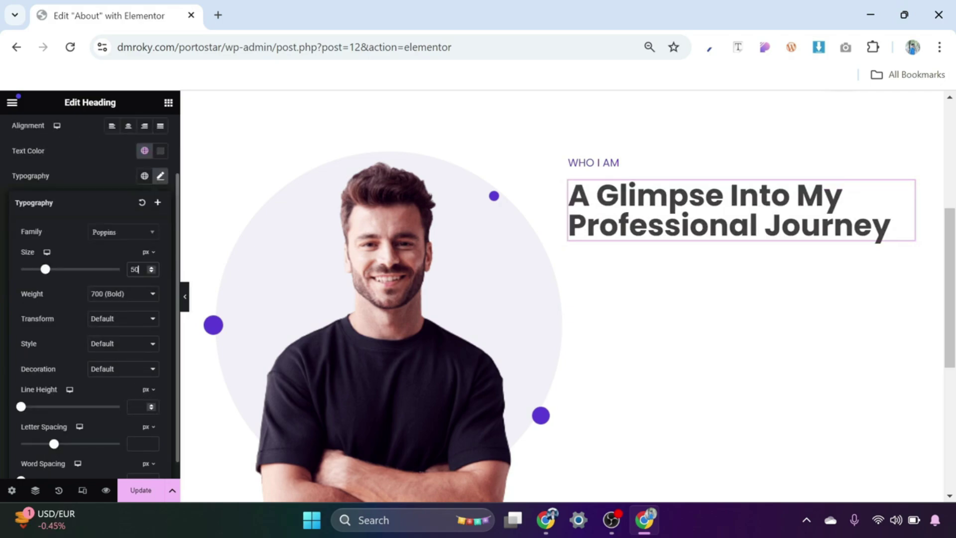
type("65")
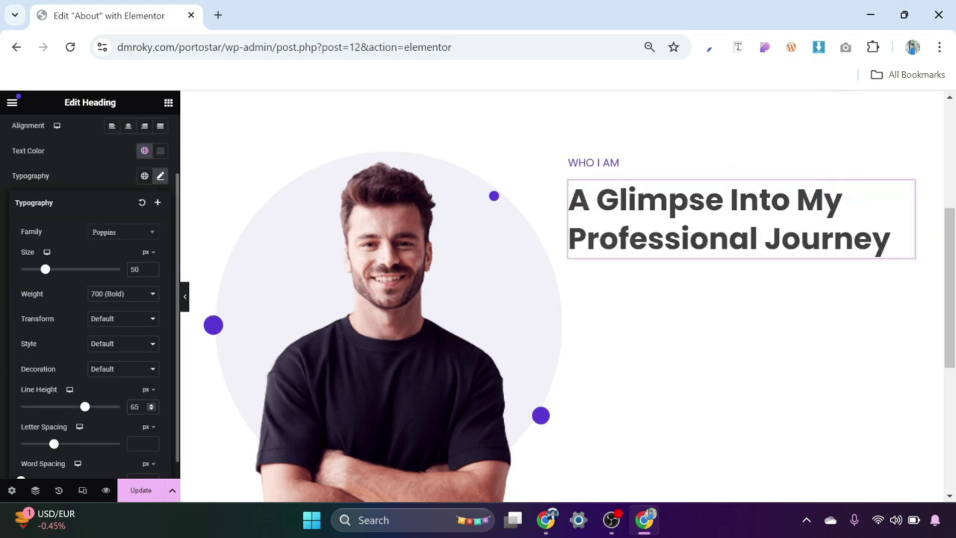
Step: Add a Text Editor below the main heading with the paragraph from "Choosing me means gaining a strategic partner" to "tangible results for your business."
left_click(168, 103)
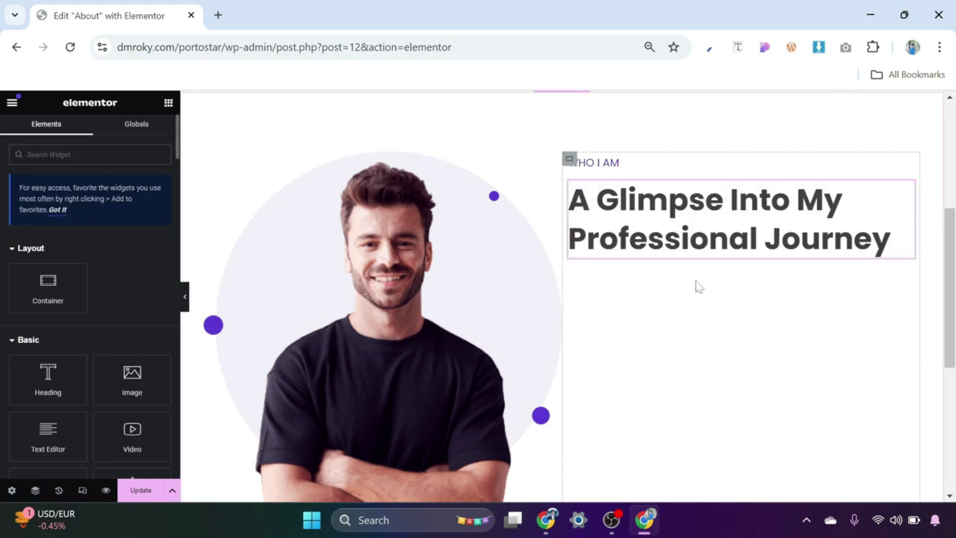
left_click_drag(43, 447, 653, 256)
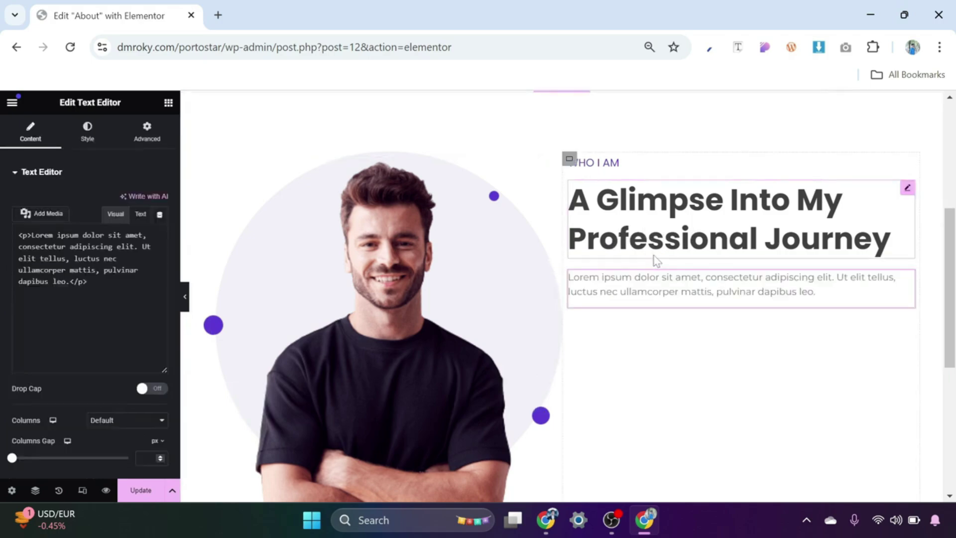
left_click_drag(140, 322, 18, 278)
type("Choosing me means gaining a strategic partner who not only understands the intricacies of search engine optimization and web development but also delivers cohesive and effective solutions that drive tangible results for your business.")
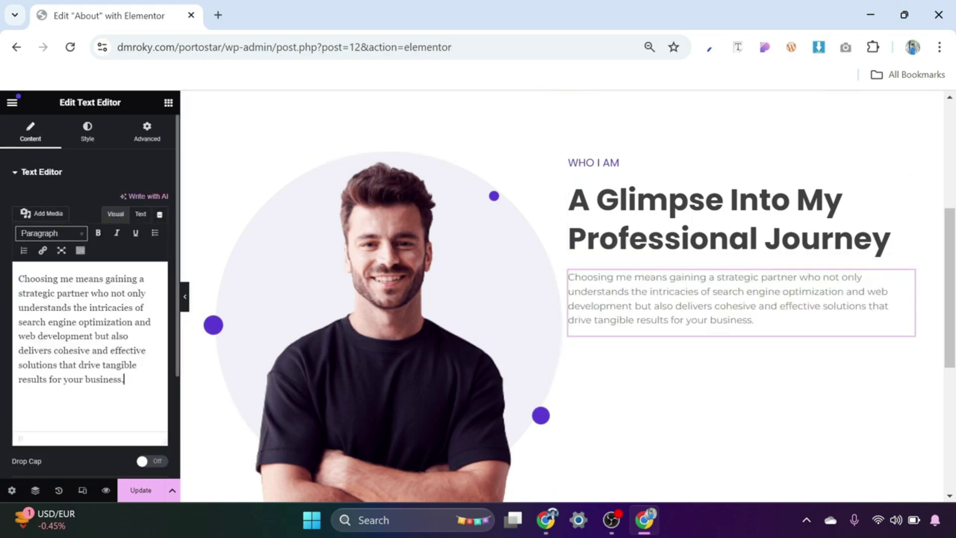
scroll(678, 337, "down", 1)
scroll(692, 335, "up", 1)
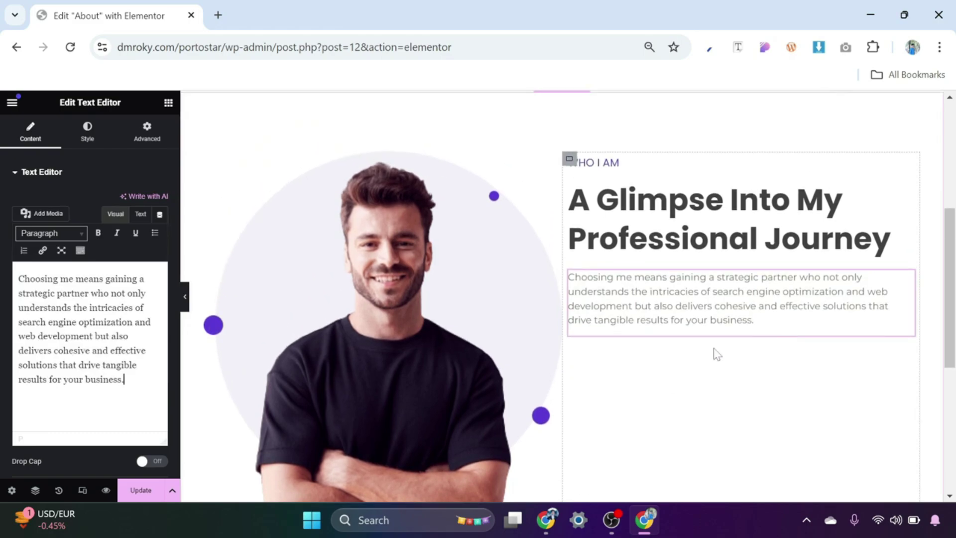
Step: Add a container below the paragraph in the right column and set its direction to Row - horizontal
scroll(697, 359, "down", 1)
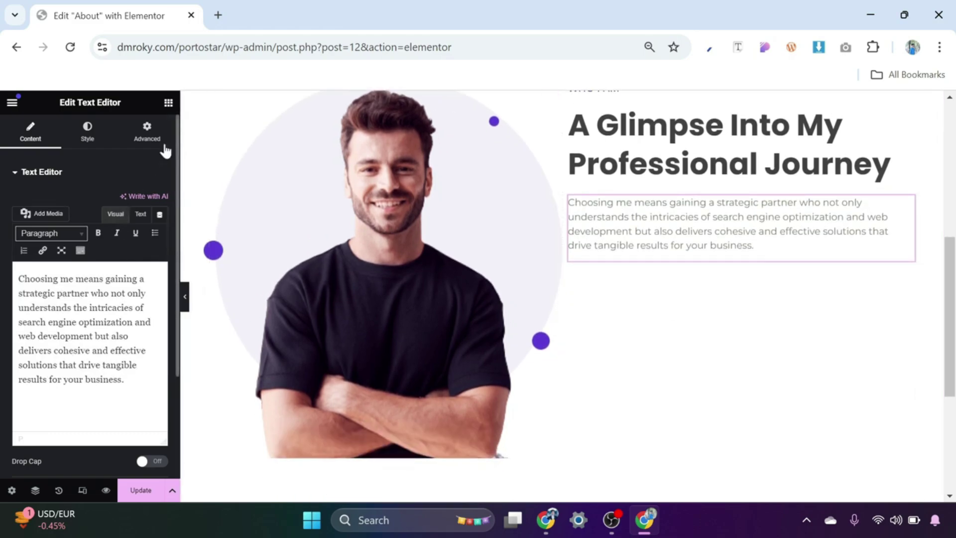
left_click(167, 103)
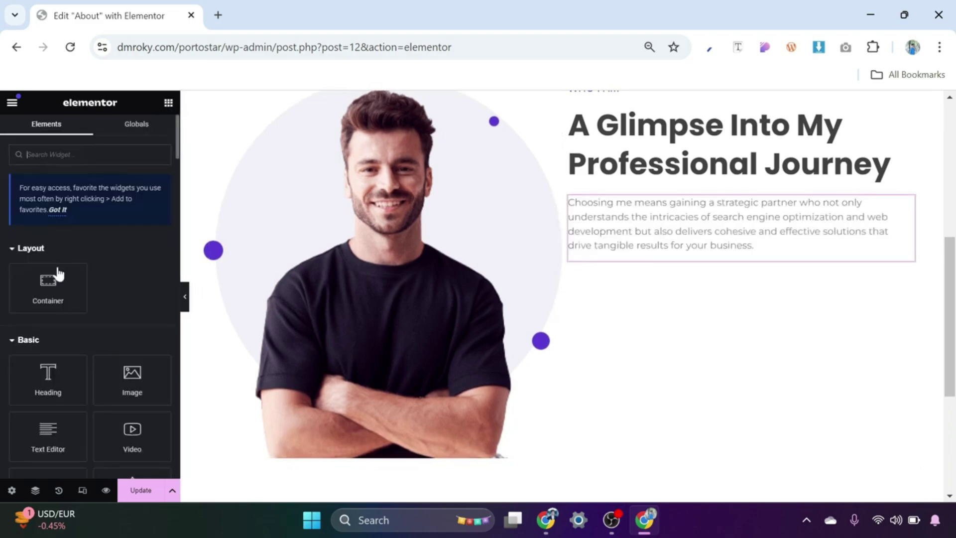
left_click_drag(58, 276, 650, 263)
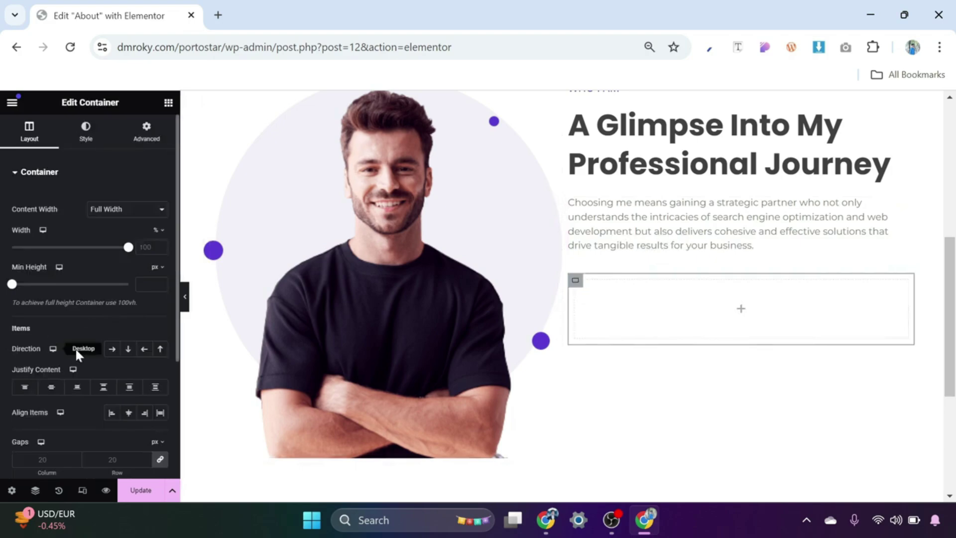
left_click(112, 349)
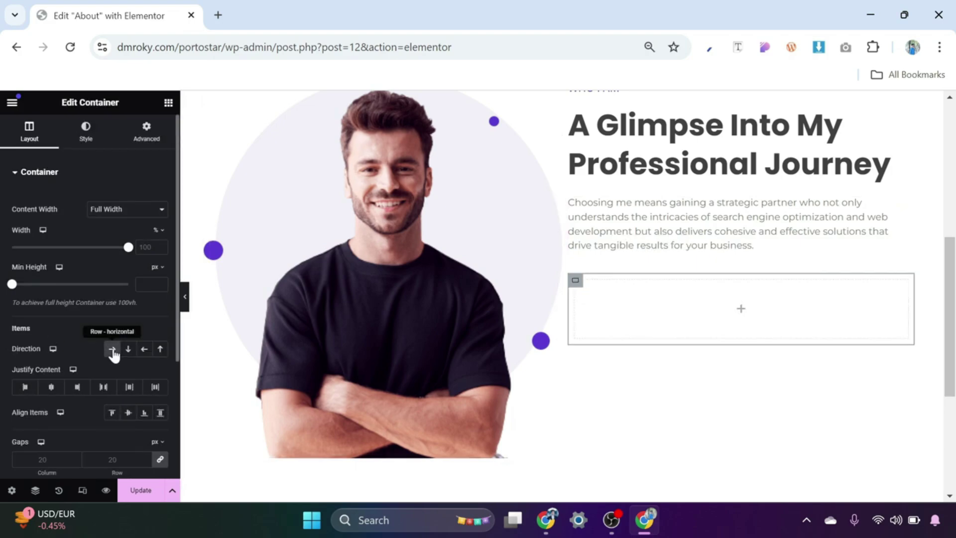
Step: Nest a container inside the row container, with a width of 33% and padding of 20 px on all sides
left_click(740, 311)
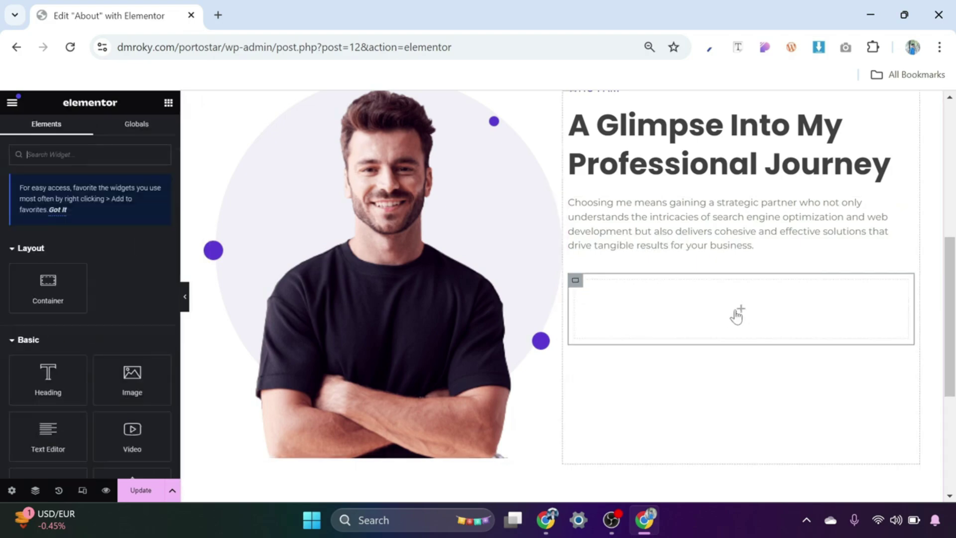
left_click_drag(53, 290, 666, 318)
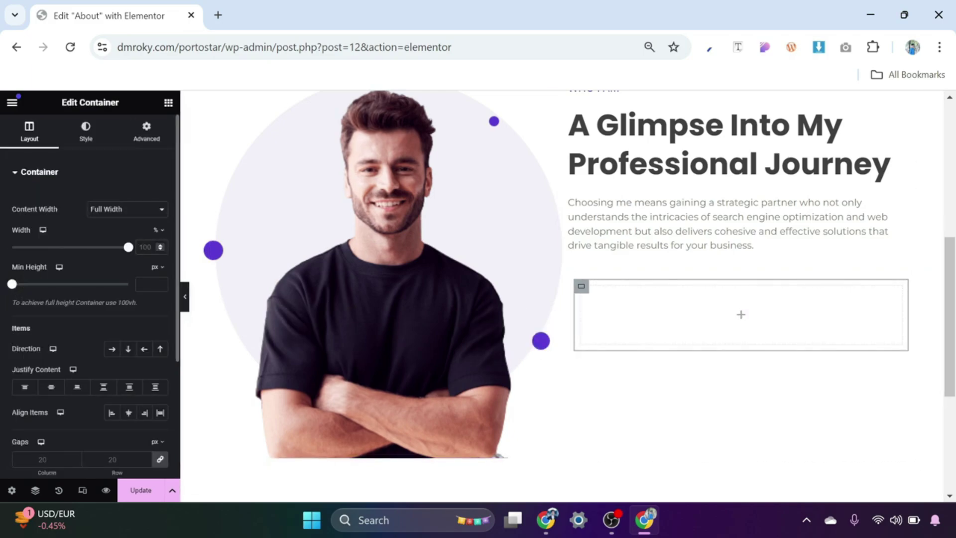
left_click(144, 247)
type("33")
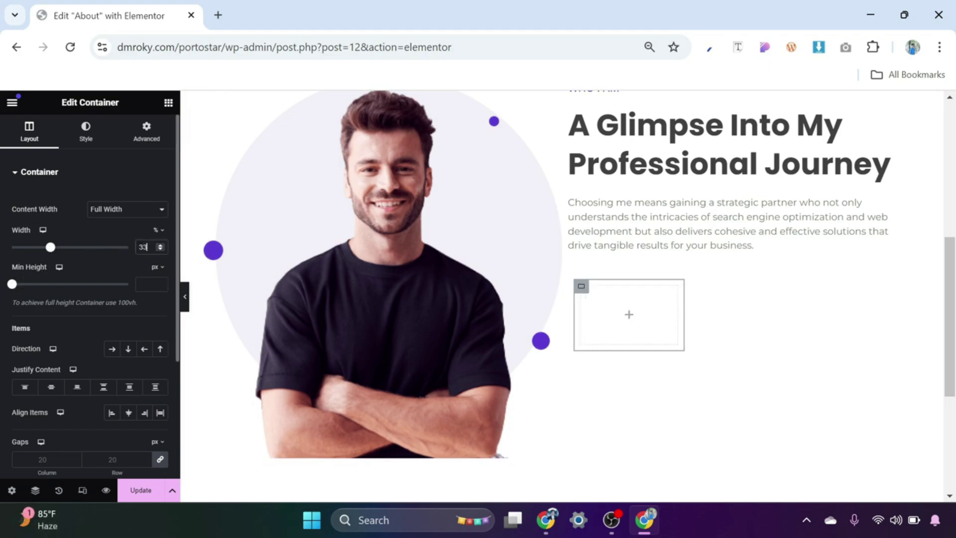
left_click(149, 139)
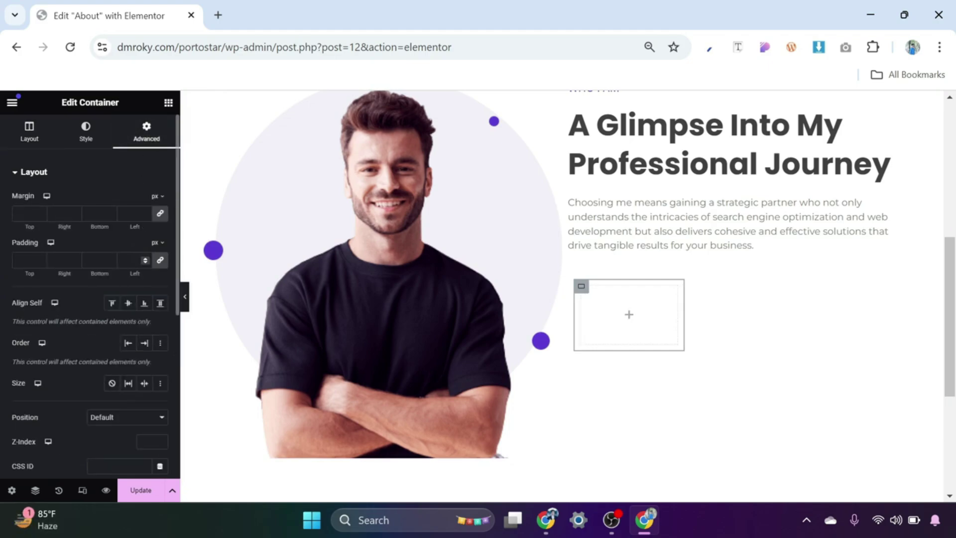
type("20")
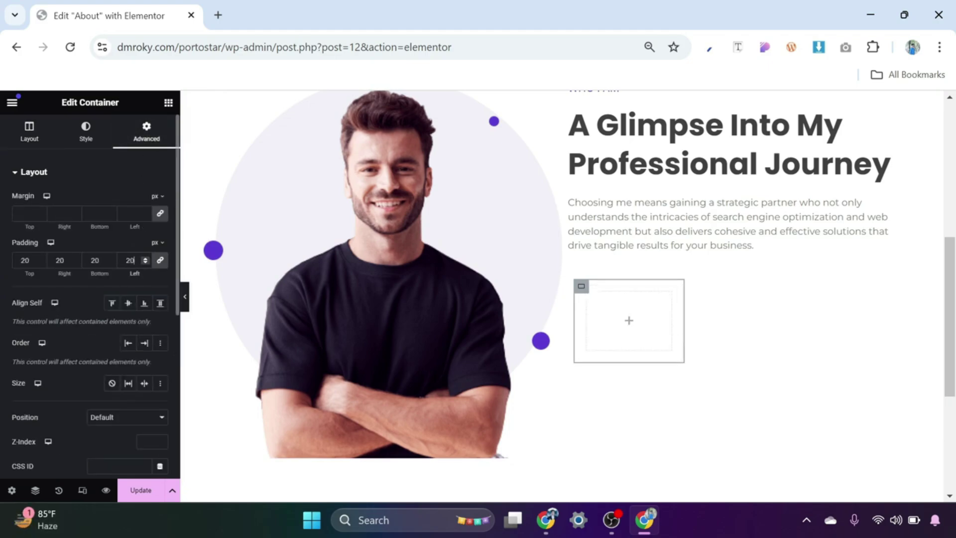
Step: Search for the Counter widget and place it in the 33% wide inner container
left_click(629, 323)
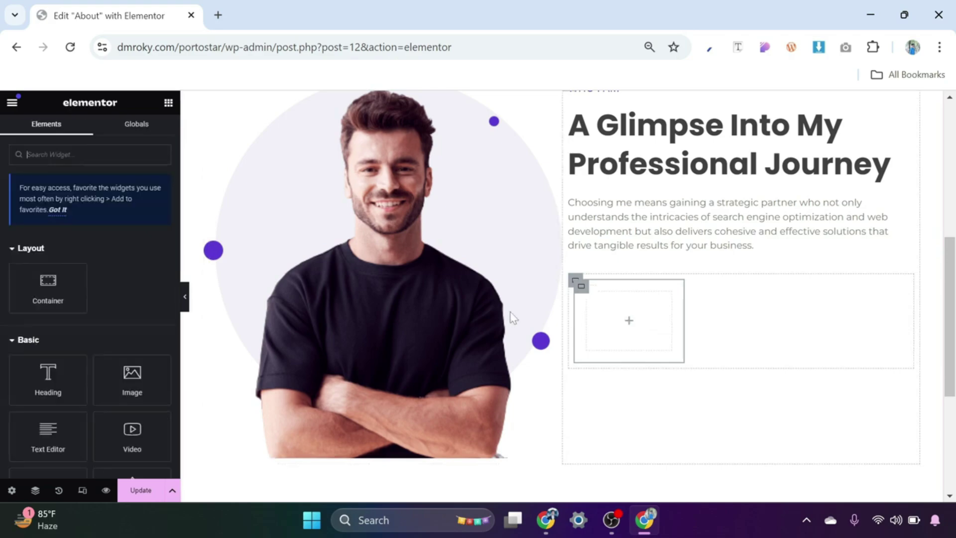
type("c")
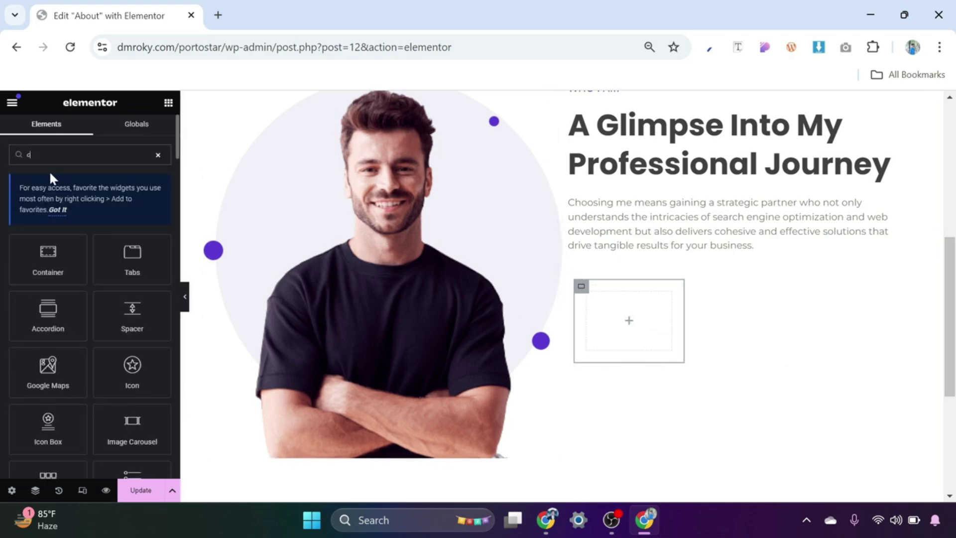
type("ounter")
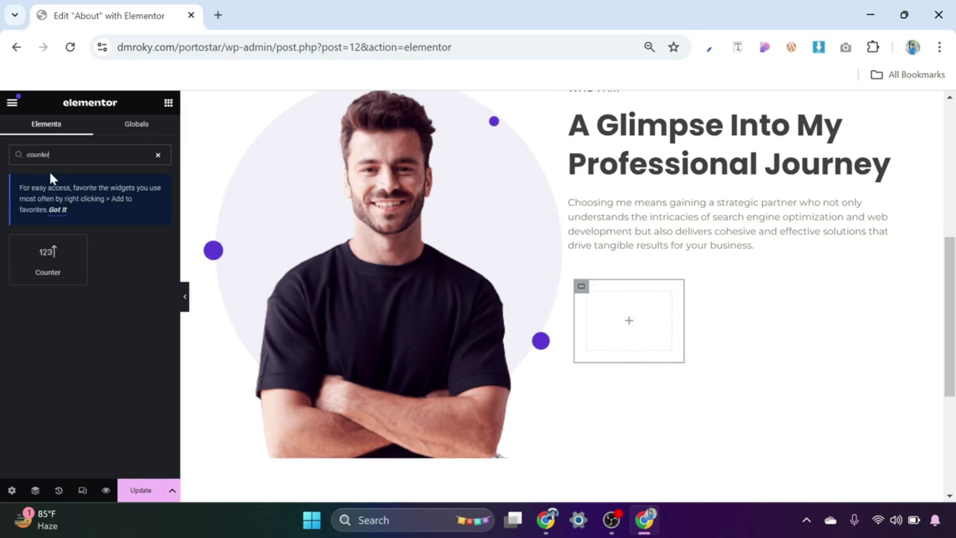
left_click_drag(48, 261, 623, 326)
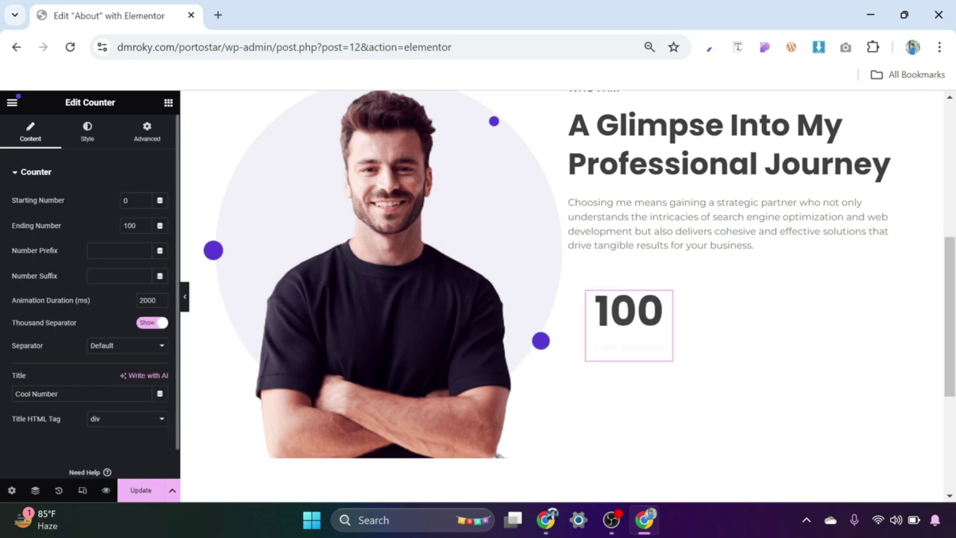
Step: Set the counter's title to "Success Ratio", its ending number to 99 and its number suffix to "+"
type("Success Ratio")
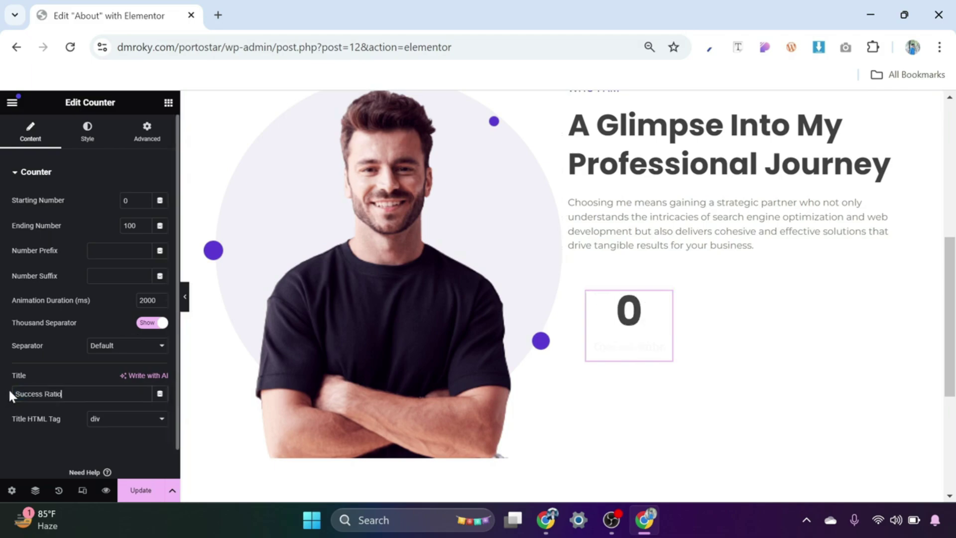
double_click(128, 226)
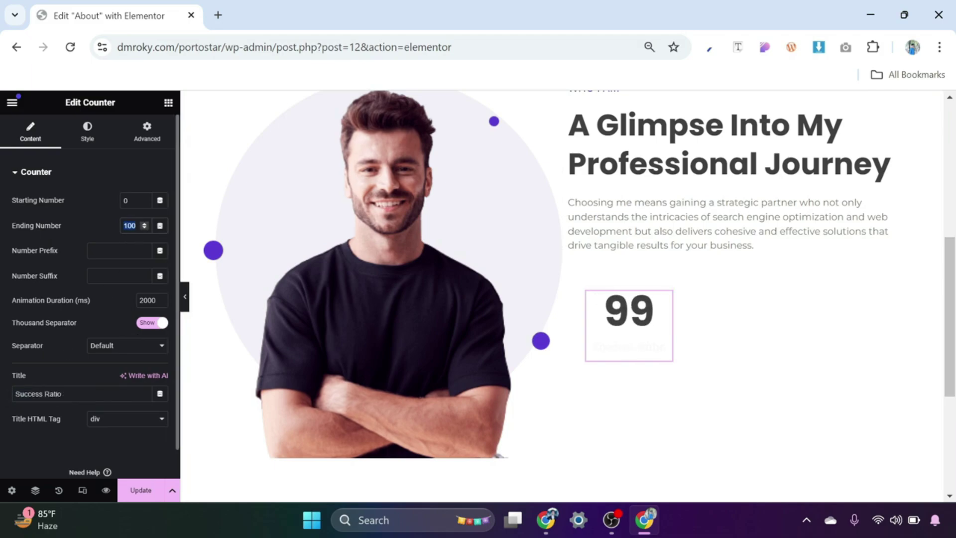
type("99")
left_click(119, 274)
type("+")
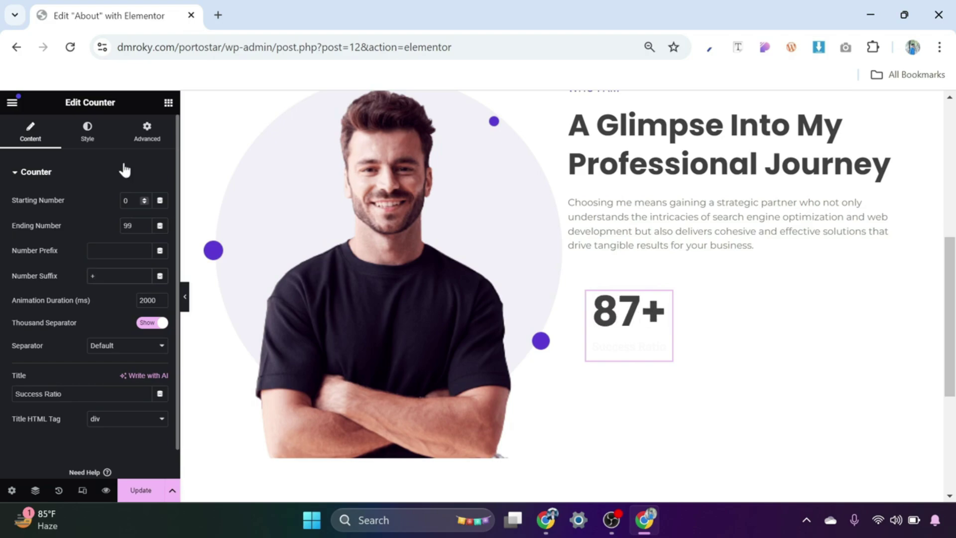
Step: Give the counter's number the global Brand Color and a font size of 45 px
left_click(90, 135)
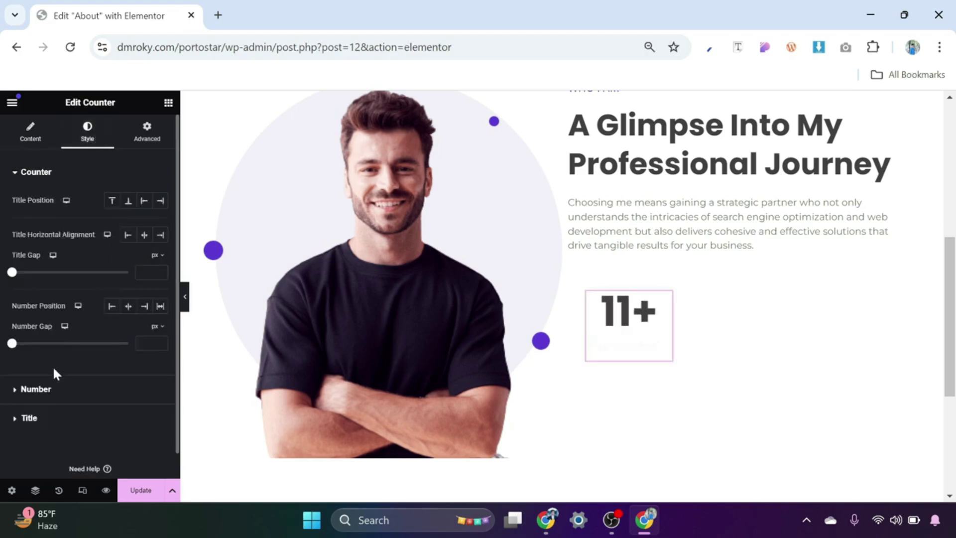
left_click(37, 389)
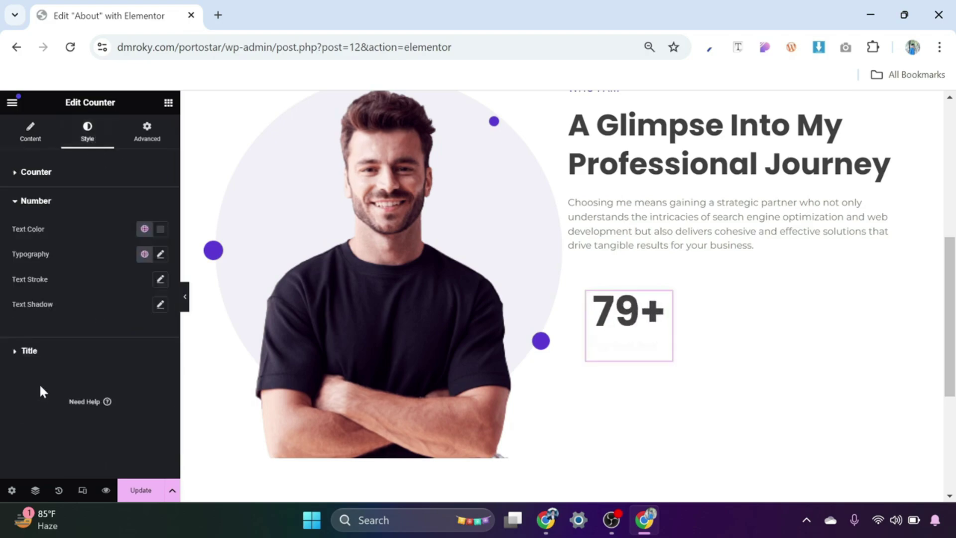
left_click(143, 230)
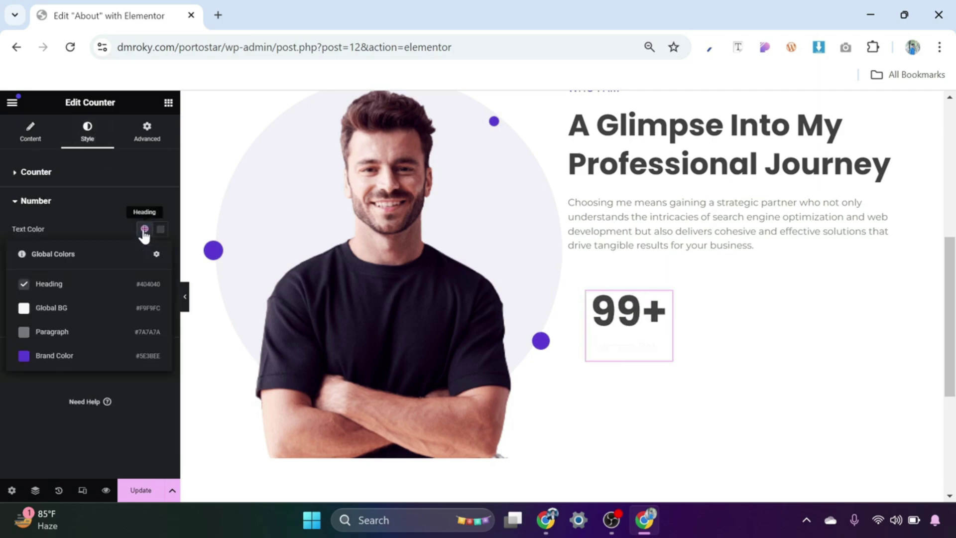
left_click(54, 355)
left_click(161, 255)
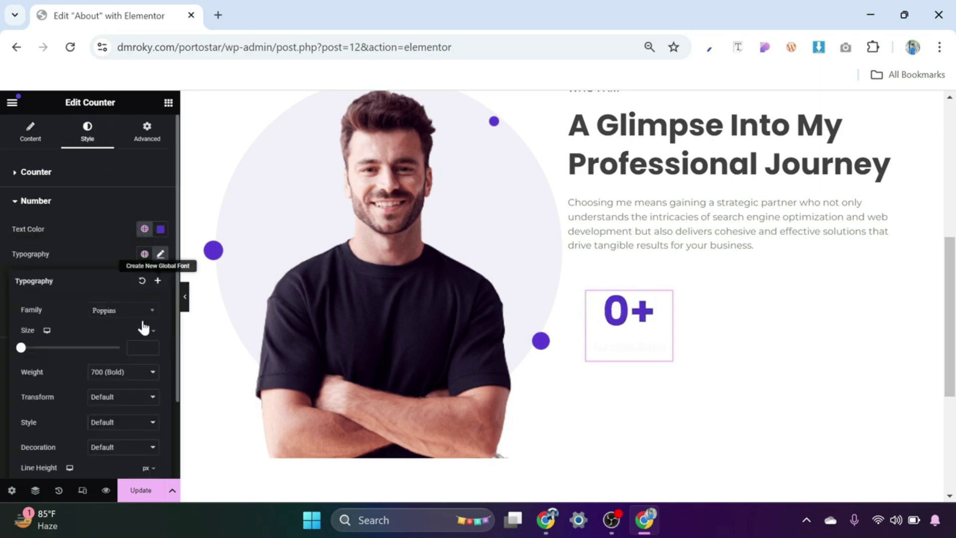
left_click(136, 348)
type("45")
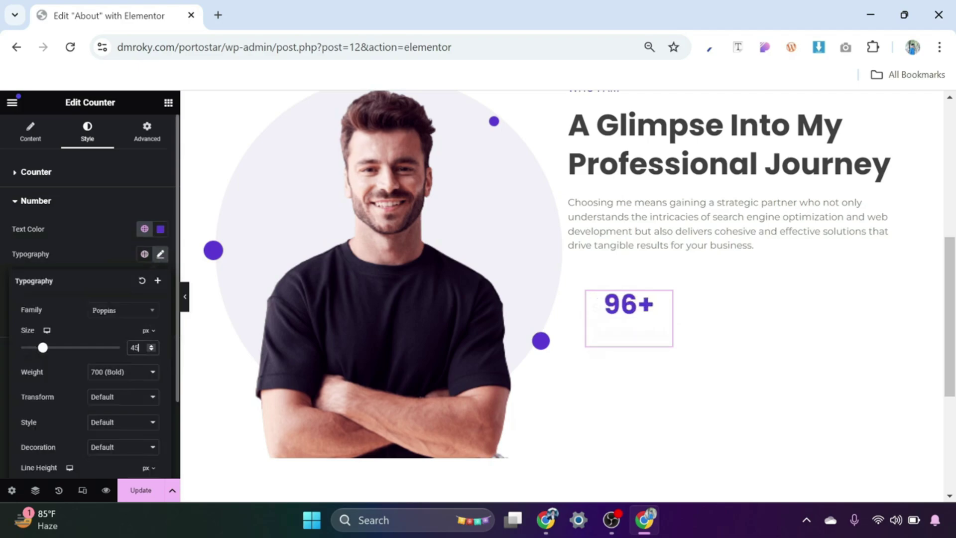
left_click(100, 230)
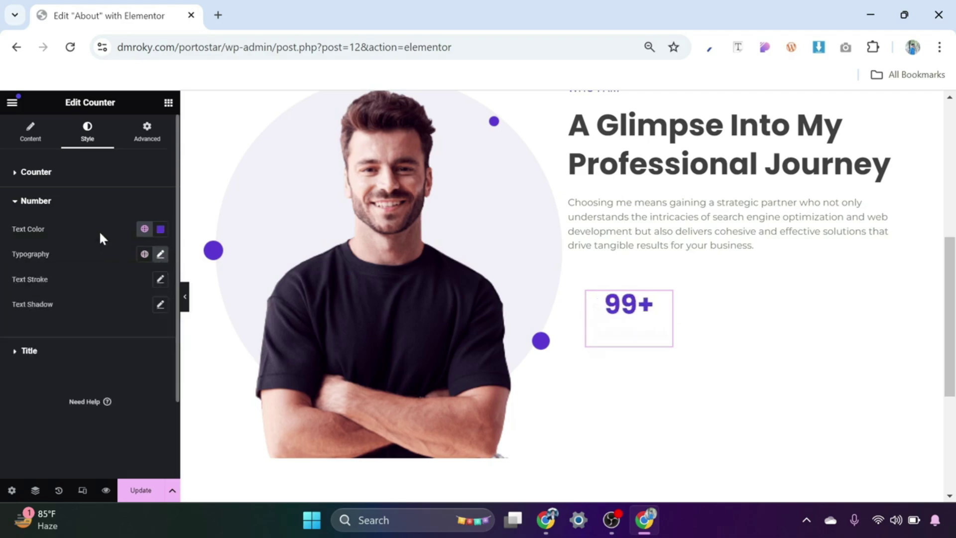
Step: Apply the gray global color to the text of the counter's title
left_click(27, 353)
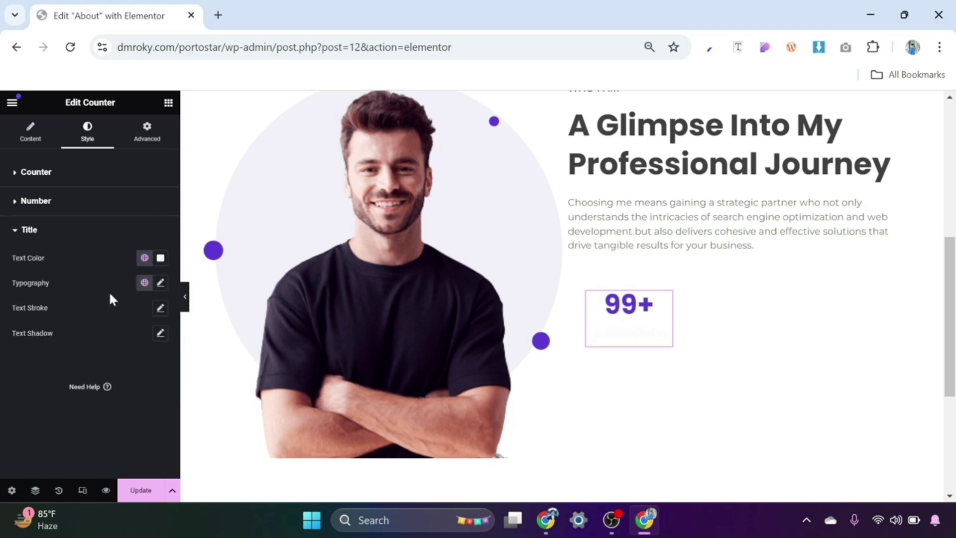
left_click(144, 258)
left_click(61, 359)
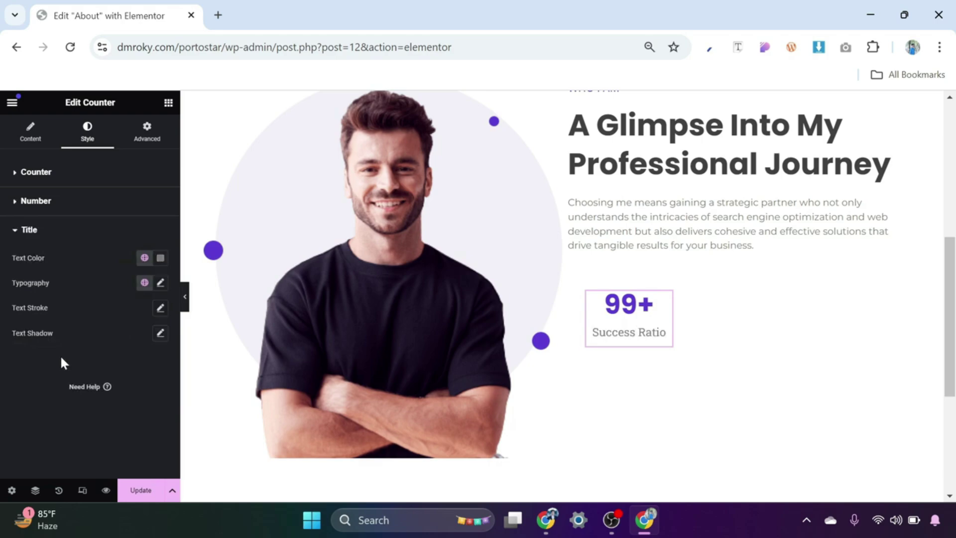
Step: Set the counter title's typography to Montserrat, size 16 px and weight 500 (Medium)
left_click(160, 282)
left_click(133, 340)
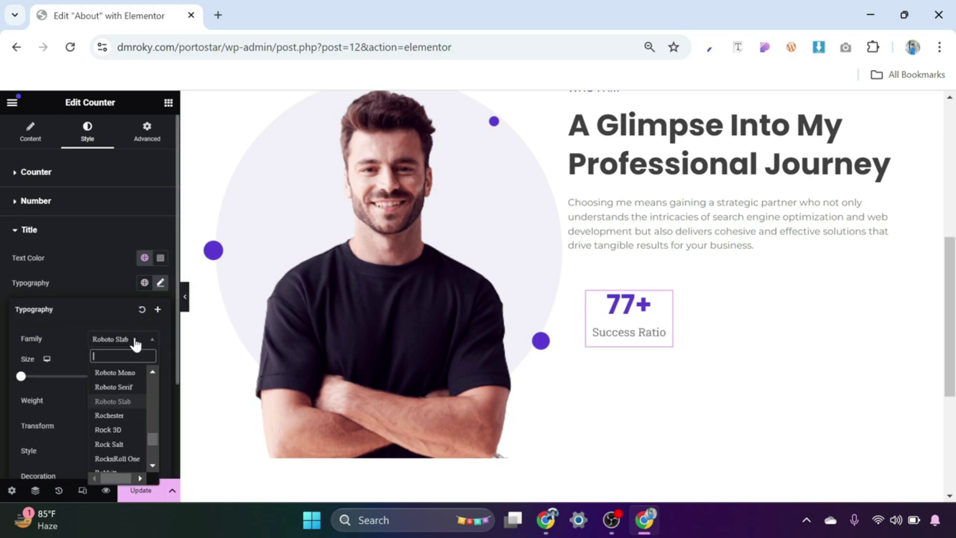
type("mont")
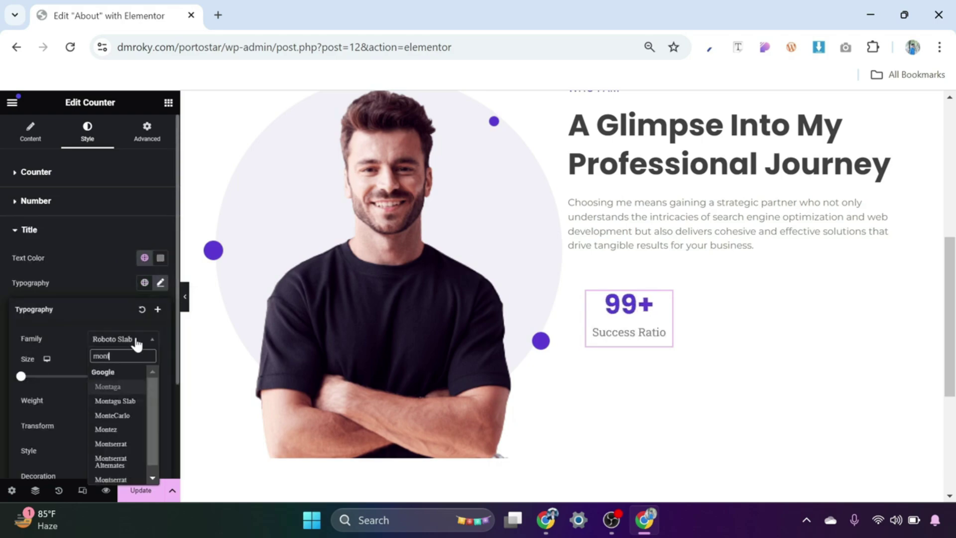
left_click(123, 444)
left_click(131, 376)
type("16")
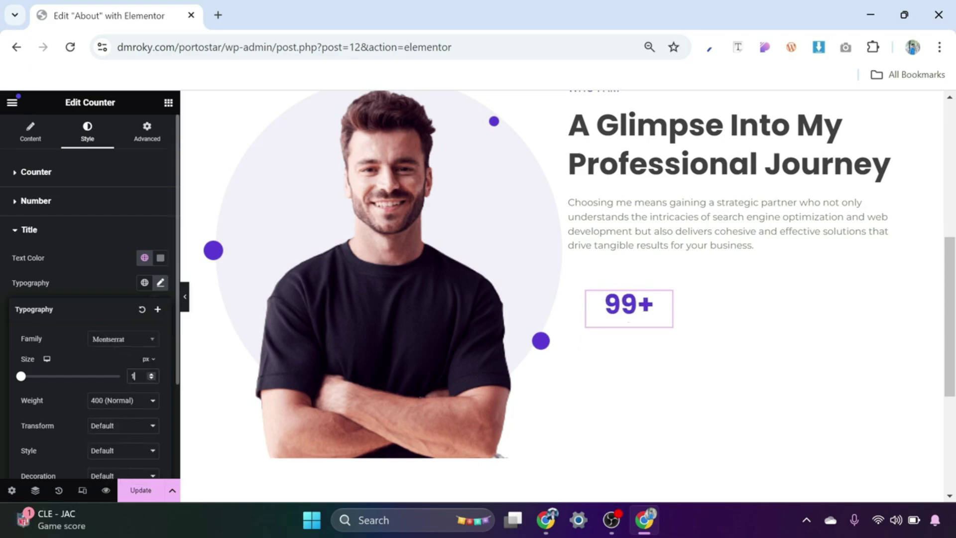
left_click(144, 405)
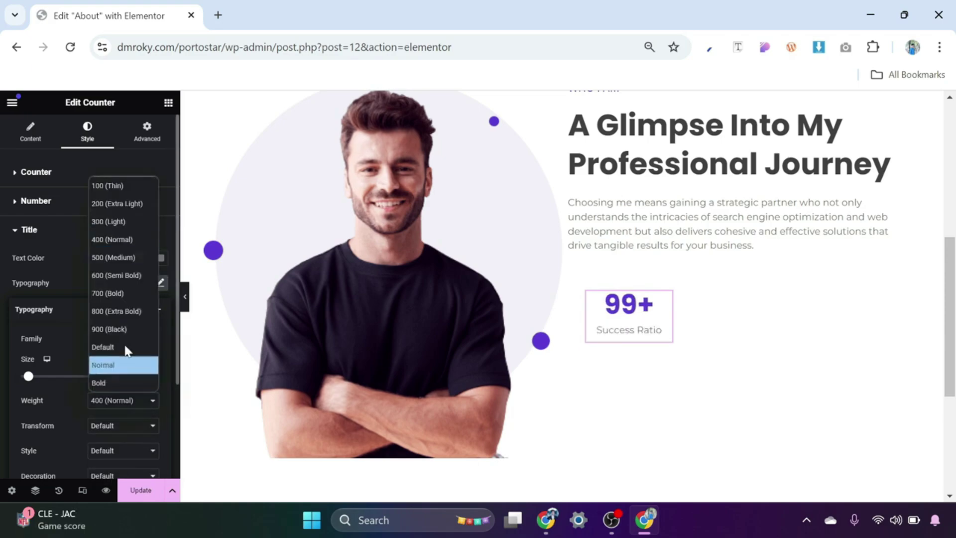
left_click(114, 259)
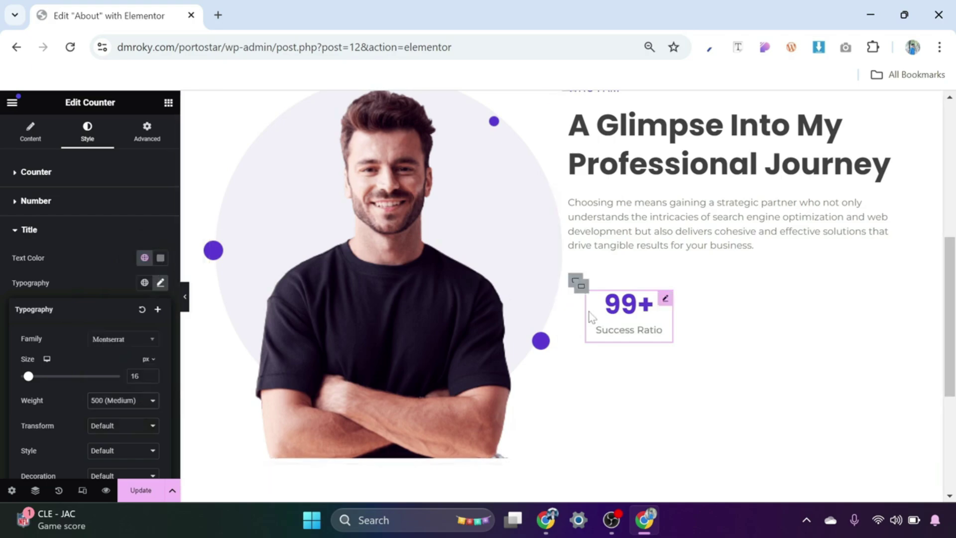
Step: Duplicate the 33% wide counter container twice to make a row of three counters
left_click(581, 288)
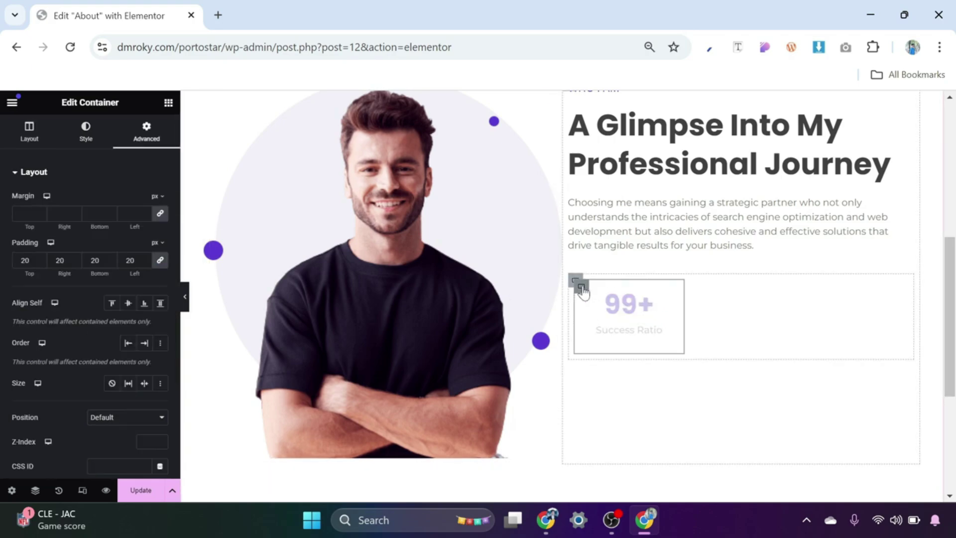
right_click(582, 288)
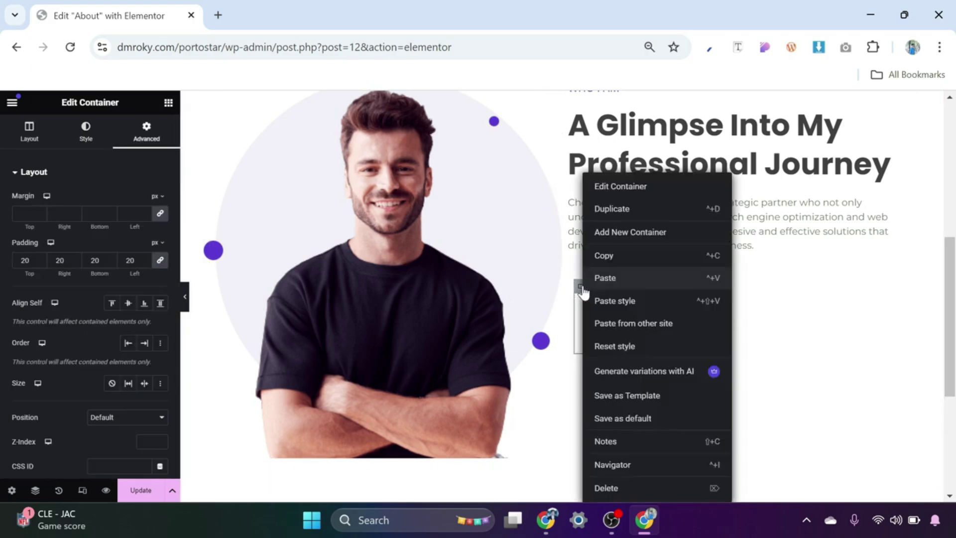
left_click(616, 212)
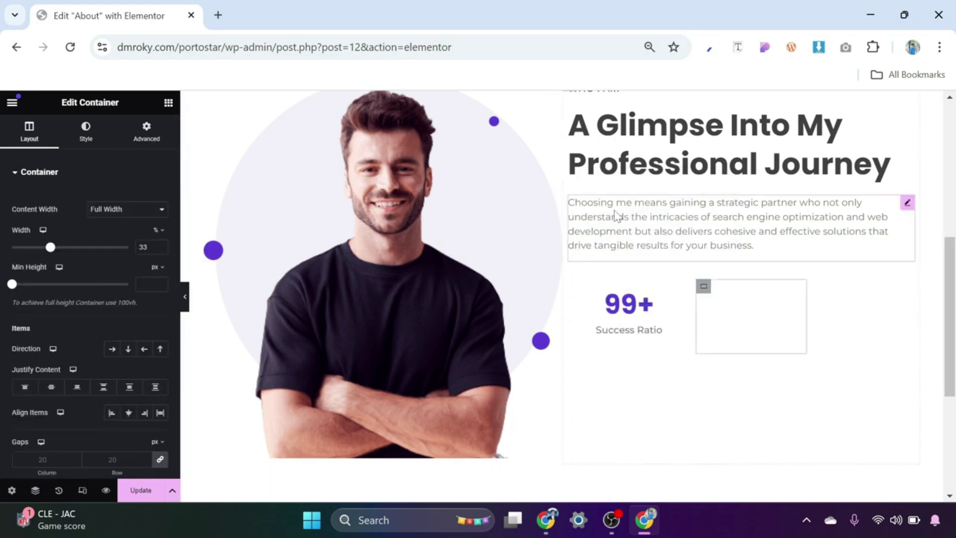
right_click(703, 286)
left_click(737, 214)
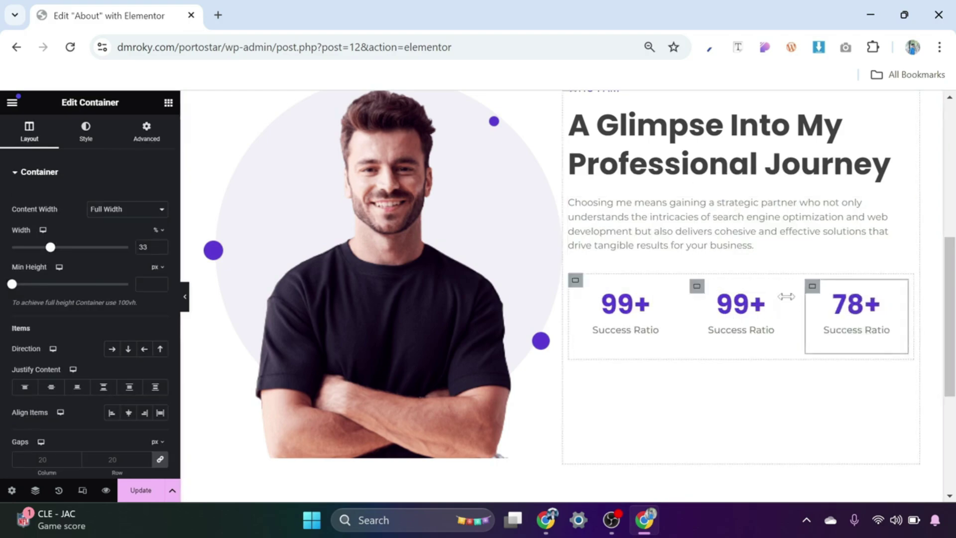
Step: Change the middle counter's title to "Project Done" and its ending number to 100
left_click(774, 300)
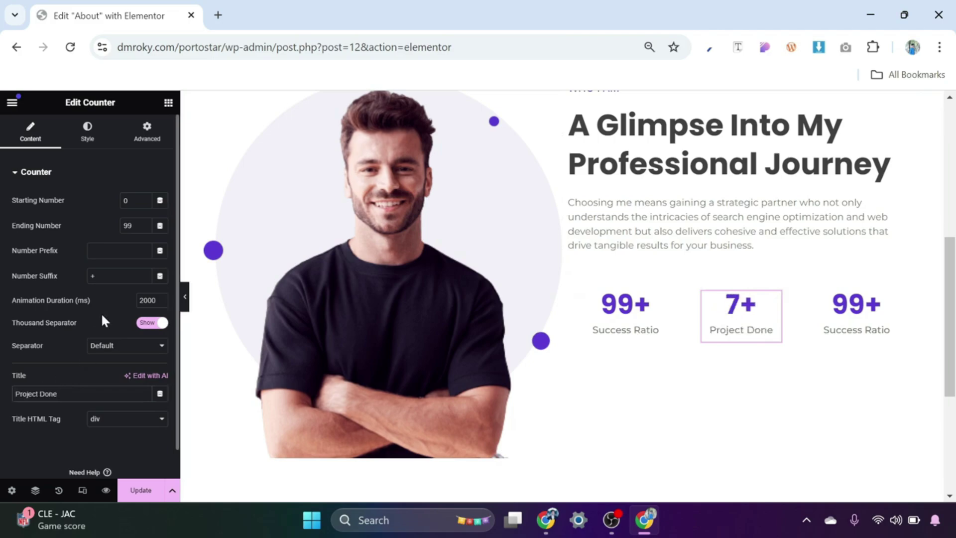
double_click(127, 226)
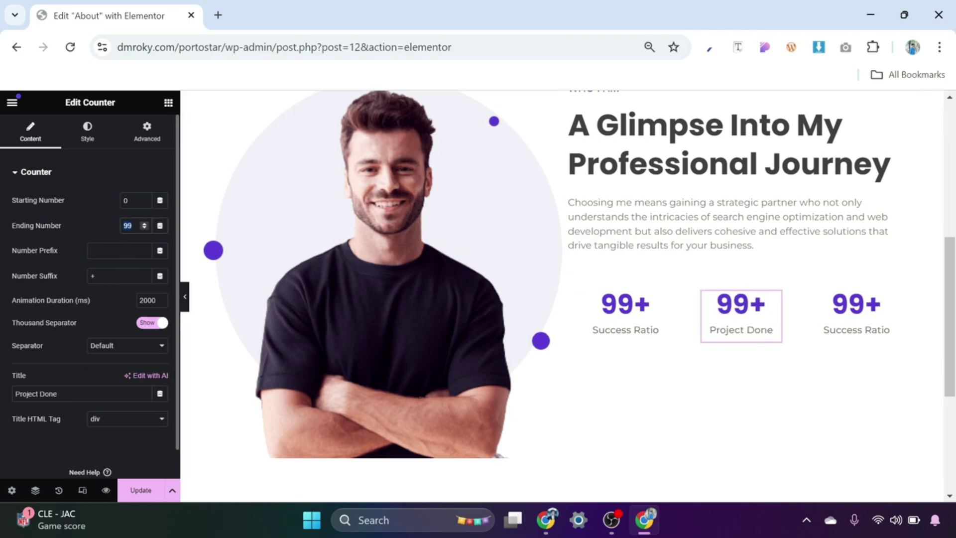
type("100")
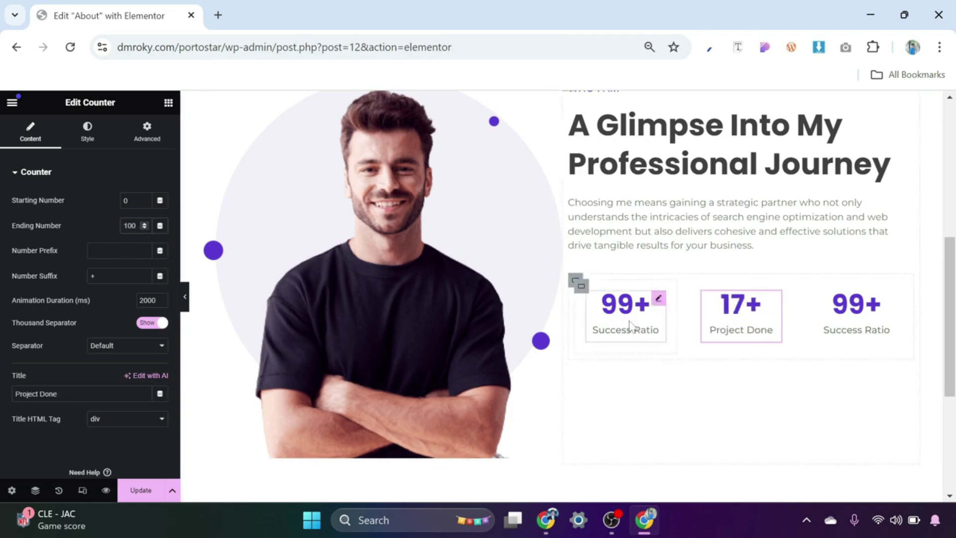
Step: Change the number suffix of the first counter in the row to "%"
left_click(659, 301)
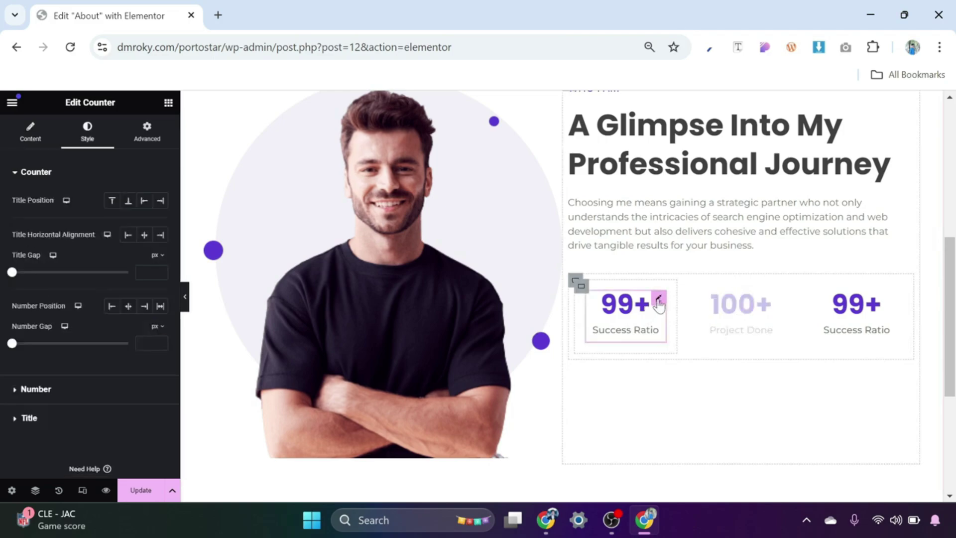
left_click(21, 141)
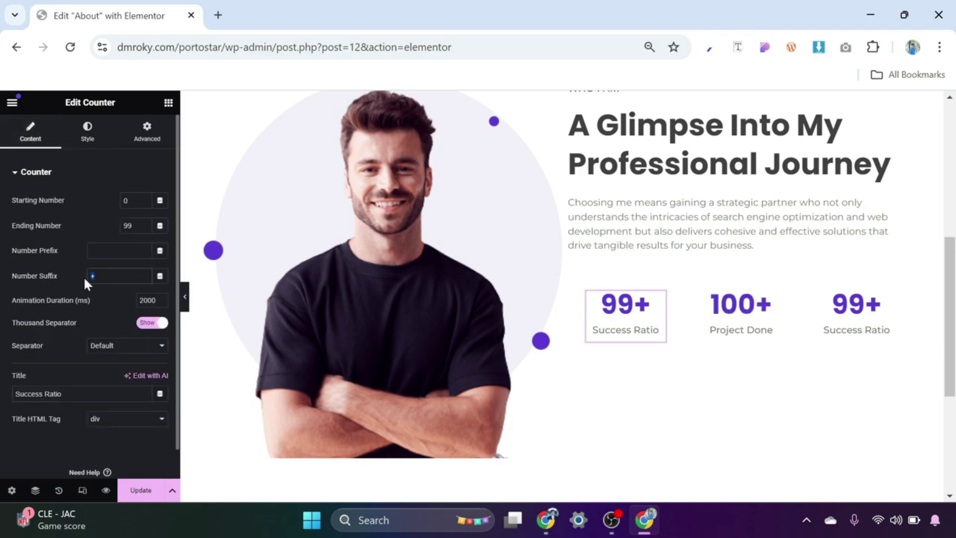
type("%")
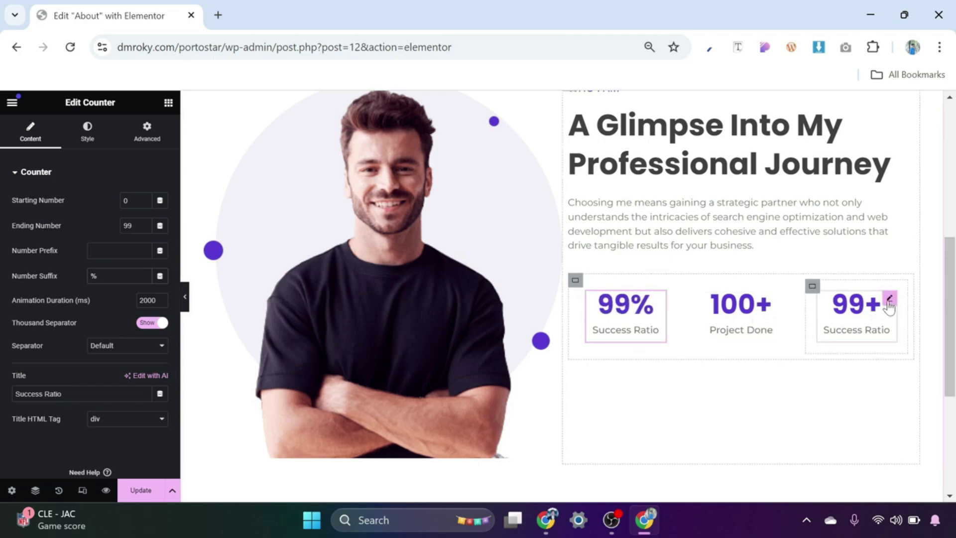
Step: Change the third counter's title to "Happy Clients" and its ending number to 97
left_click(890, 300)
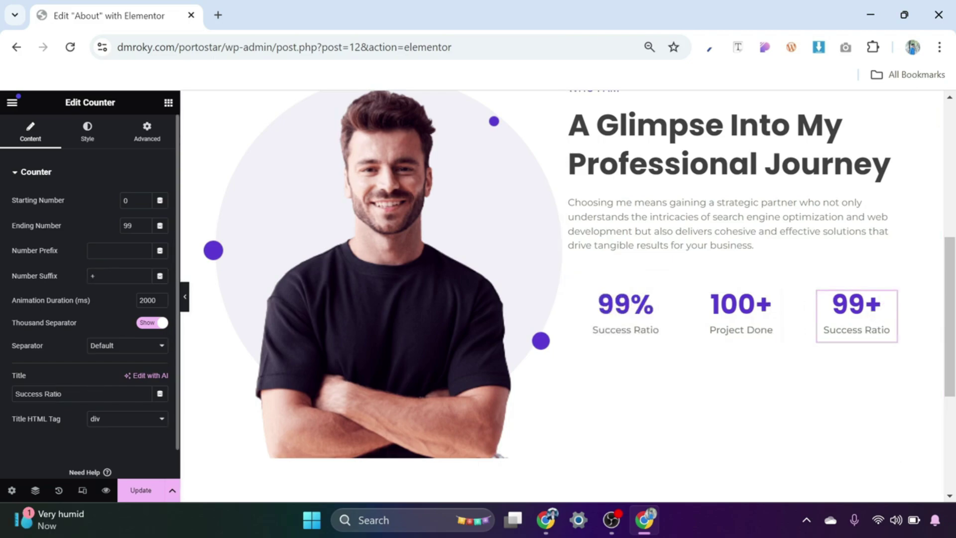
left_click_drag(62, 394, 3, 396)
type("Happy Clients")
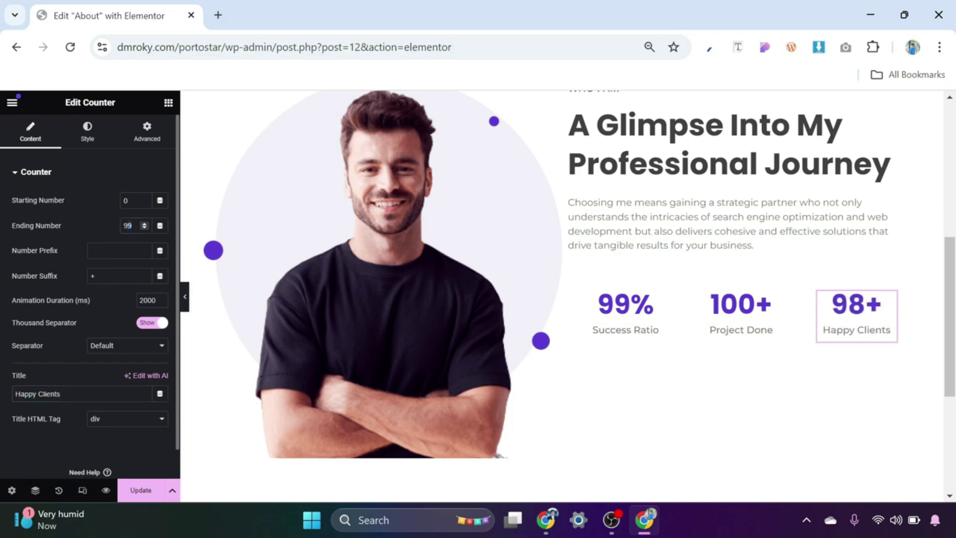
key("BackSpace")
type("7")
Step: Center the content of the 50% wide text column vertically by setting its container's Justify Content to center
scroll(636, 355, "up", 2)
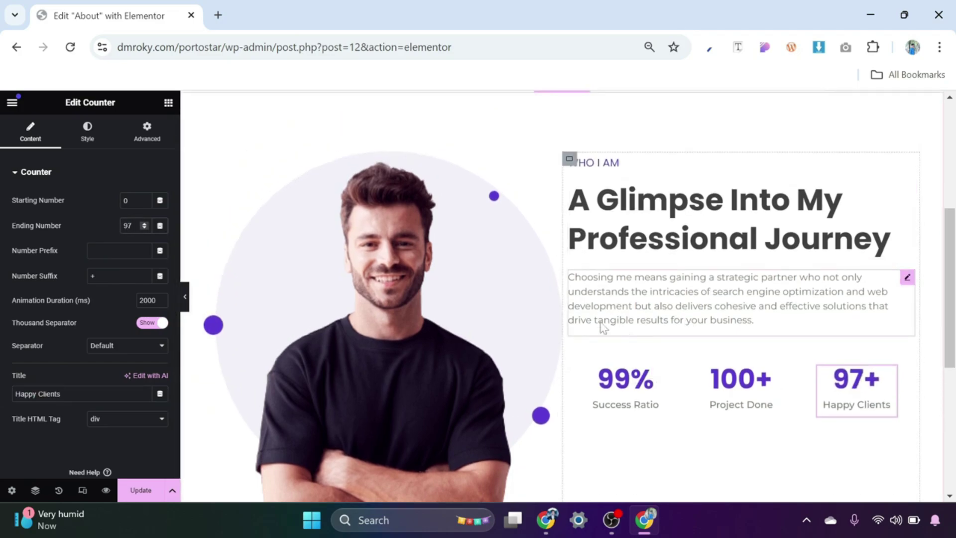
left_click(570, 160)
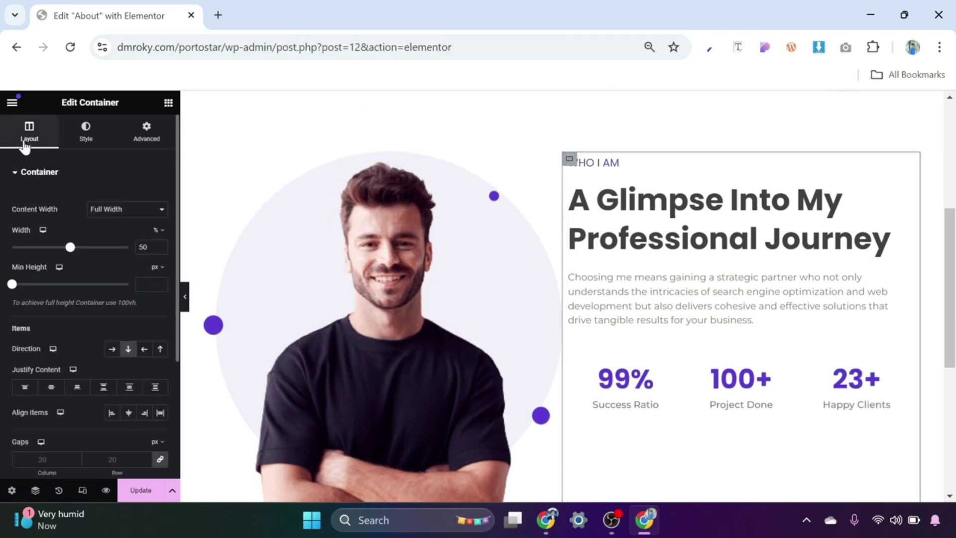
left_click(51, 388)
scroll(603, 353, "down", 2)
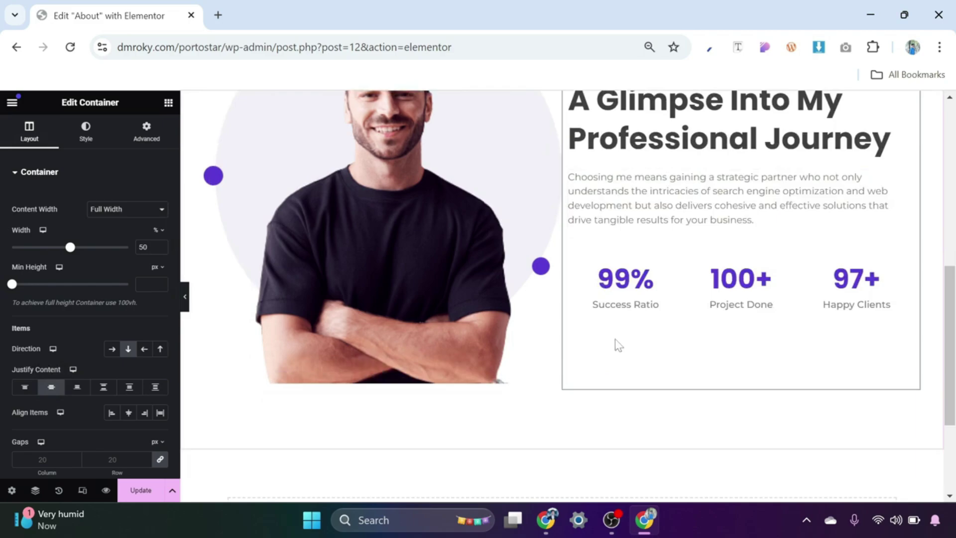
scroll(618, 345, "up", 1)
Step: Add a single-column container below the profile section, with padding of 100 px top and bottom and 0 right and left
scroll(617, 346, "down", 5)
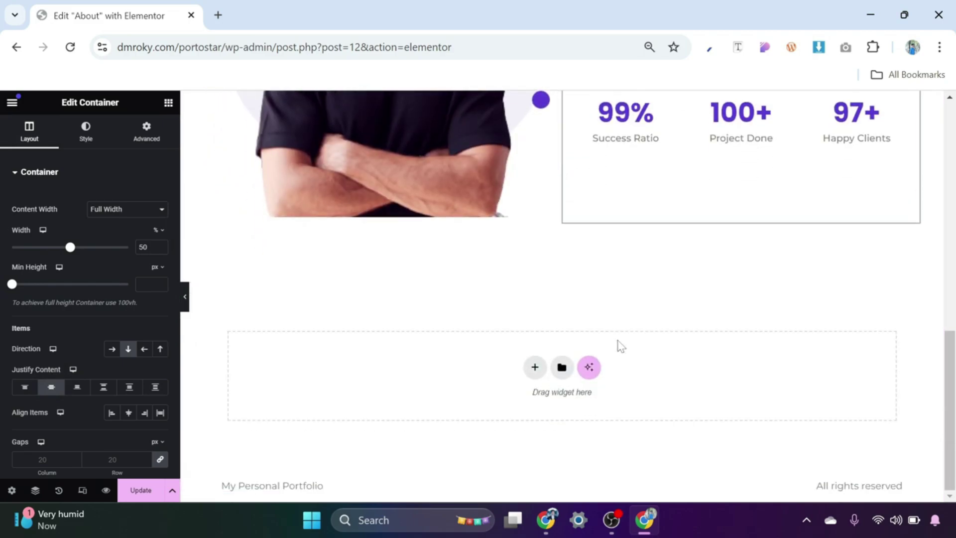
left_click(536, 369)
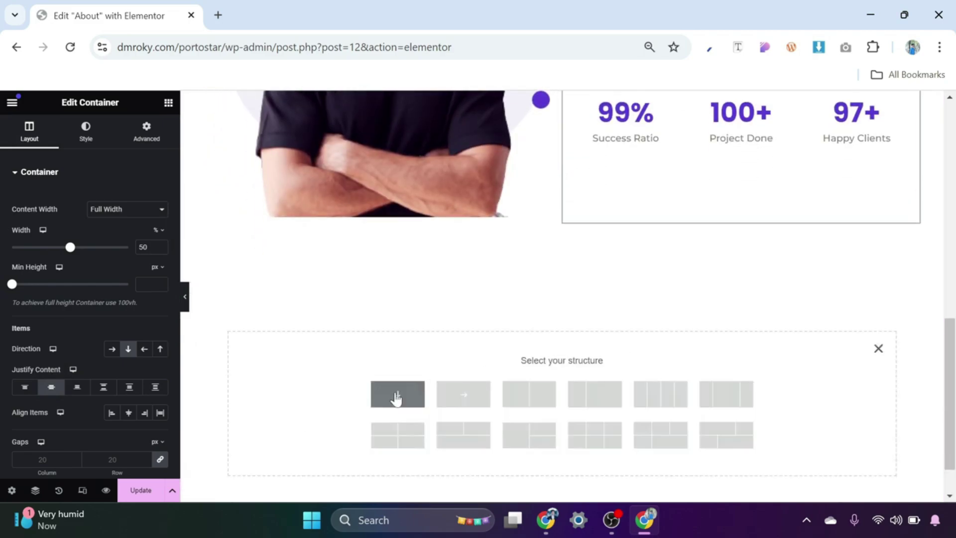
left_click(396, 399)
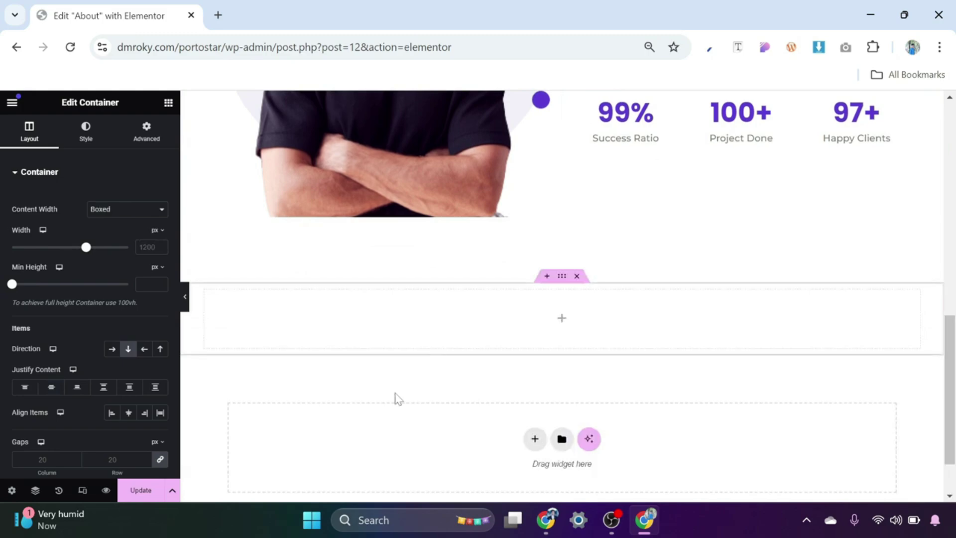
left_click(148, 133)
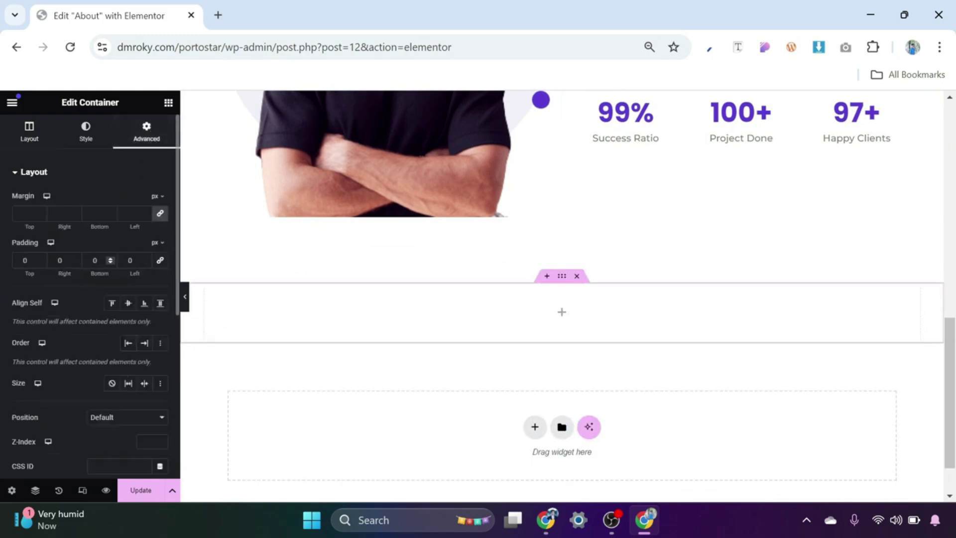
left_click(95, 260)
type("100")
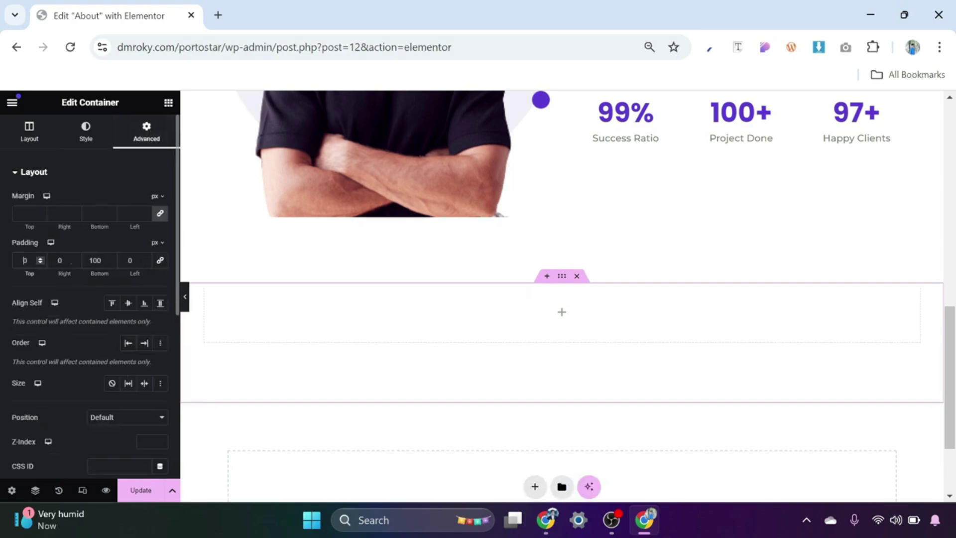
type("100")
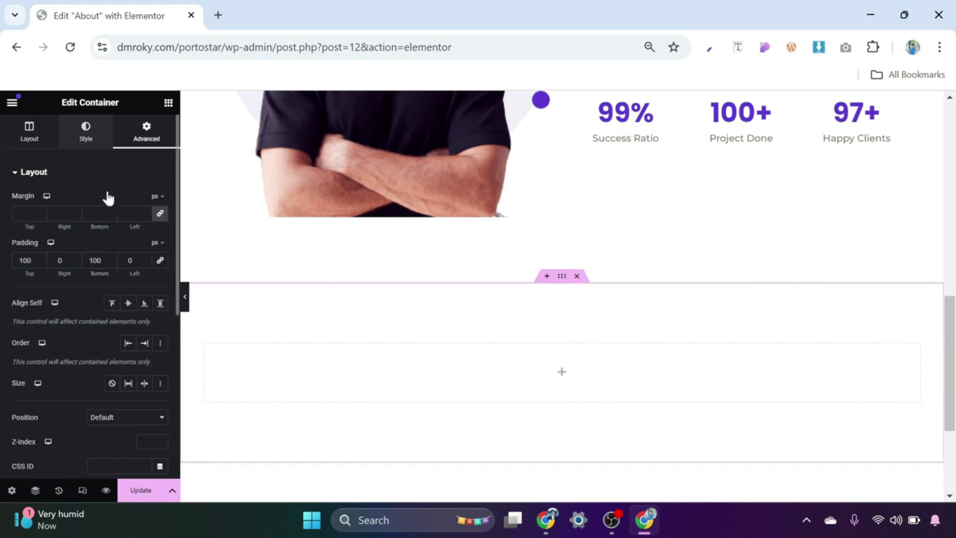
Step: Give the new container a classic background in the very light gray global color
left_click(112, 227)
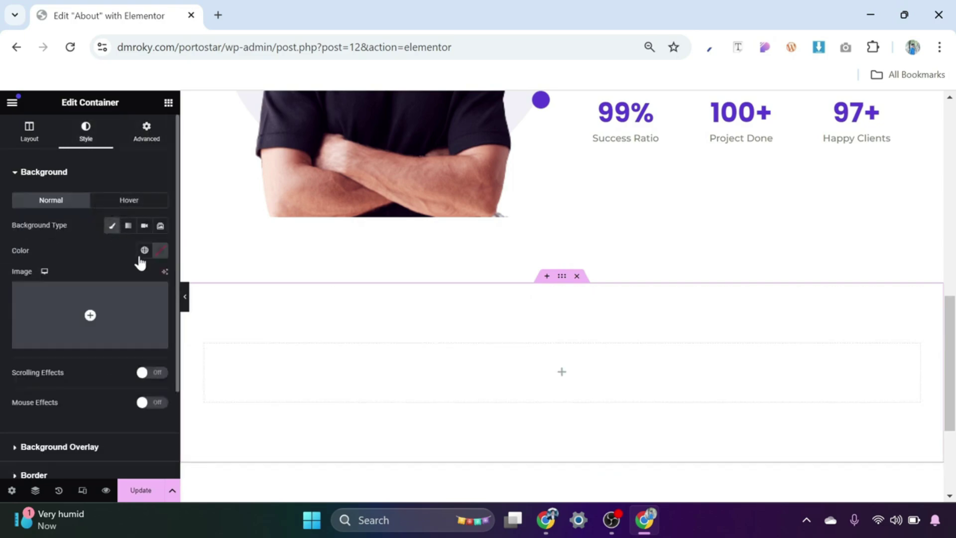
left_click(145, 250)
left_click(99, 329)
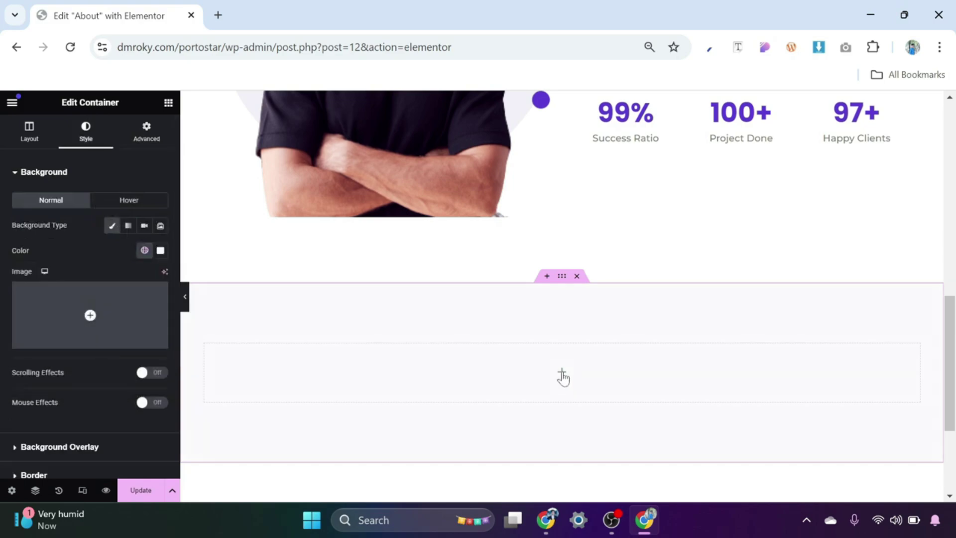
Step: Place a Heading widget in the new container and set its title to "Know More"
left_click(562, 375)
left_click_drag(47, 384, 532, 377)
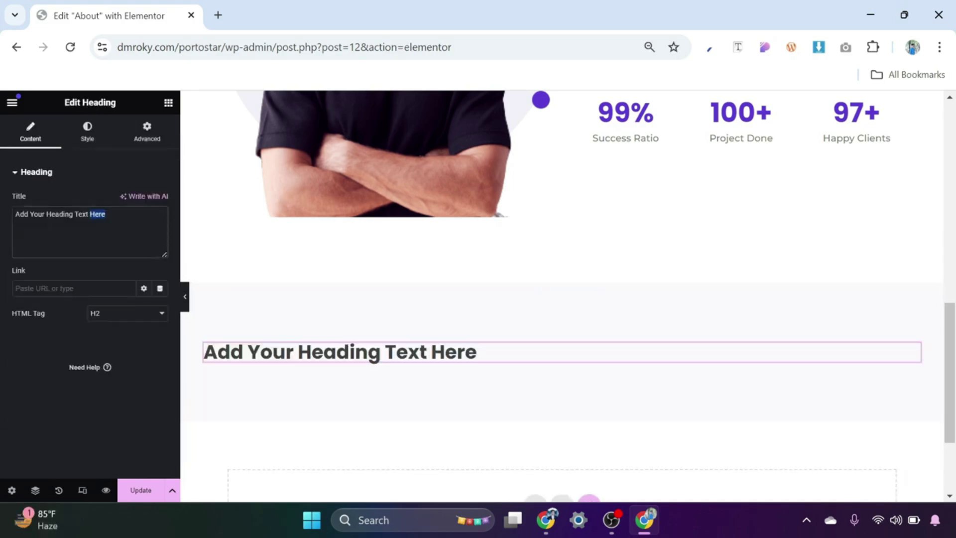
left_click_drag(91, 214, 9, 219)
type("Know More")
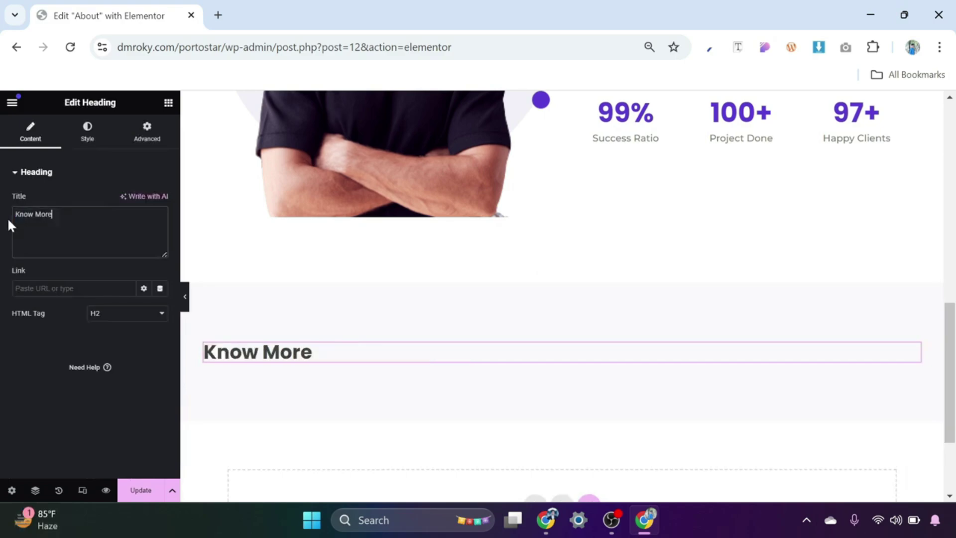
Step: Copy the style of the "Who I Am" heading onto the "Know More" heading and center-align it
scroll(383, 368, "up", 7)
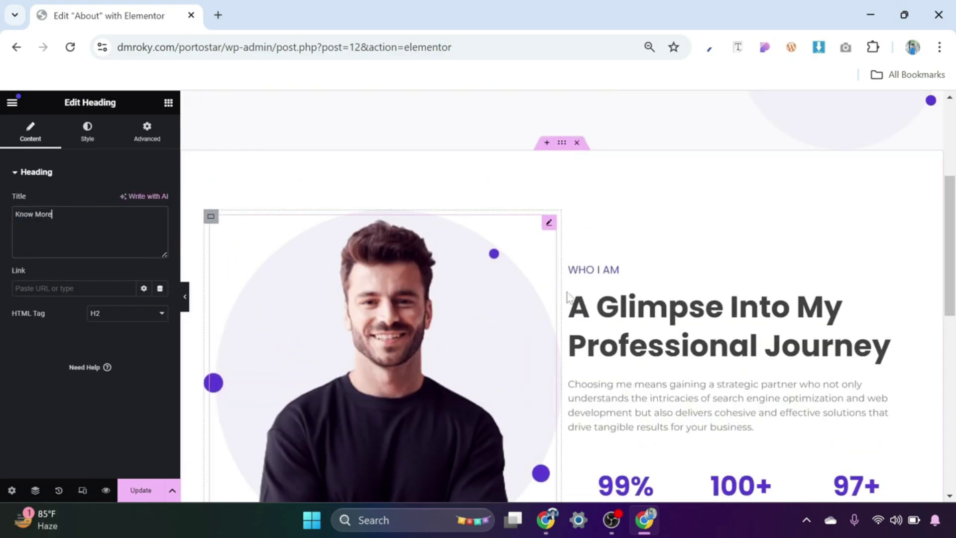
left_click(599, 271)
right_click(599, 273)
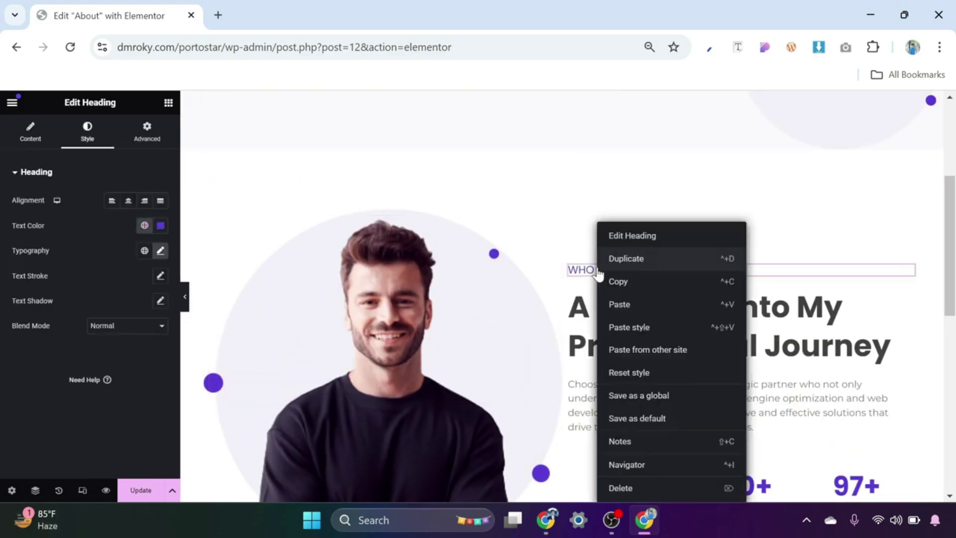
left_click(619, 284)
scroll(592, 281, "down", 8)
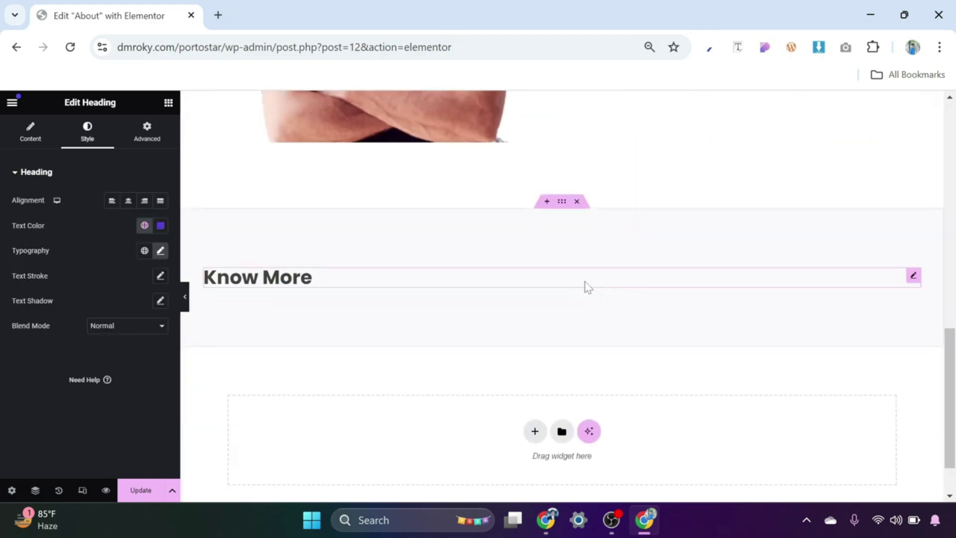
left_click(362, 288)
right_click(360, 285)
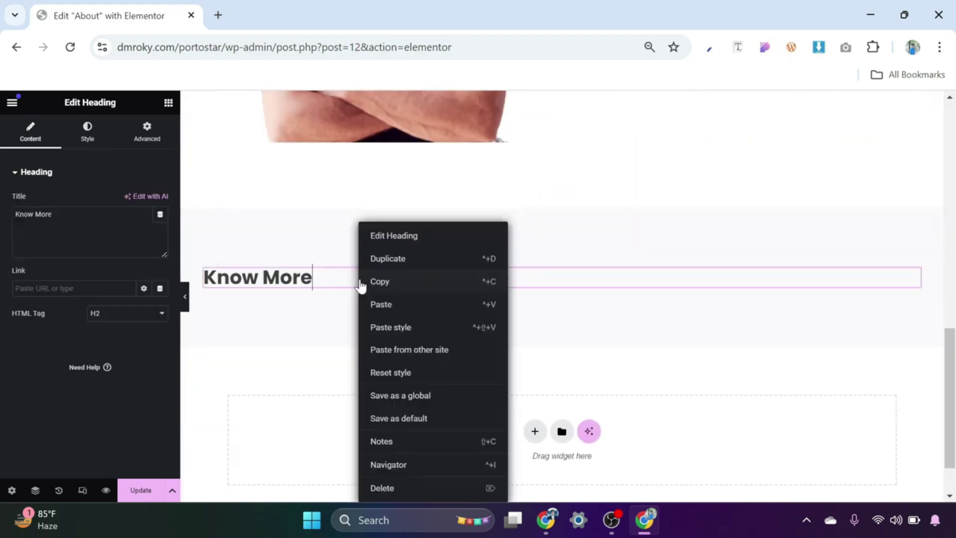
left_click(396, 327)
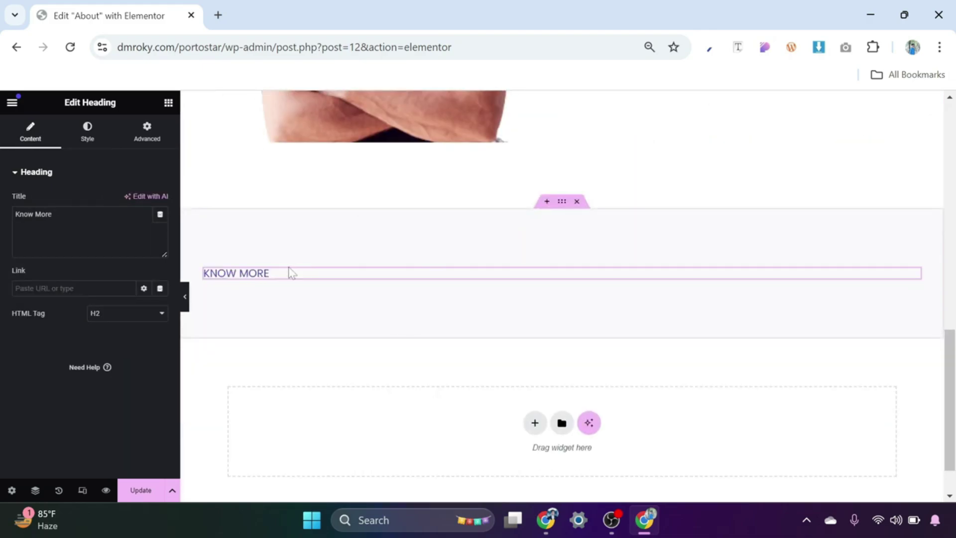
left_click(89, 138)
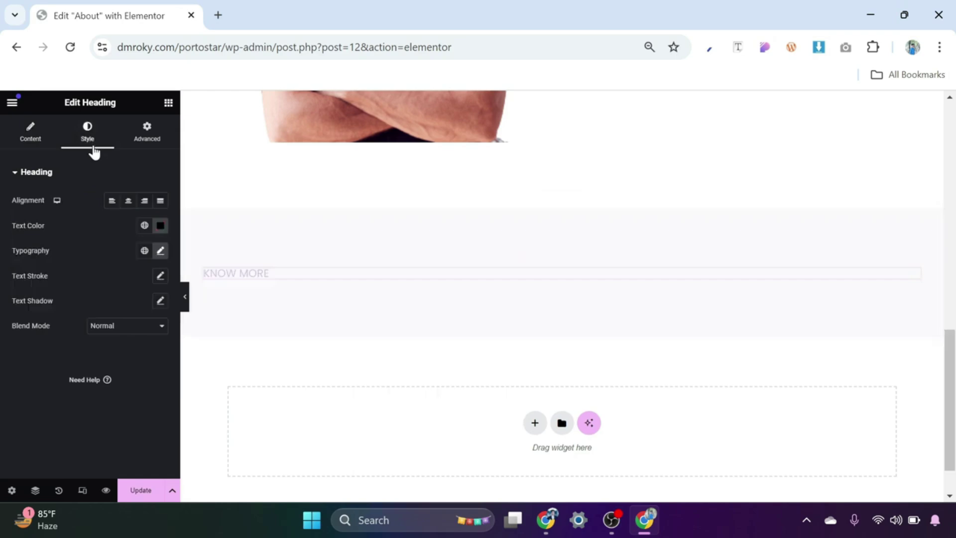
left_click(128, 202)
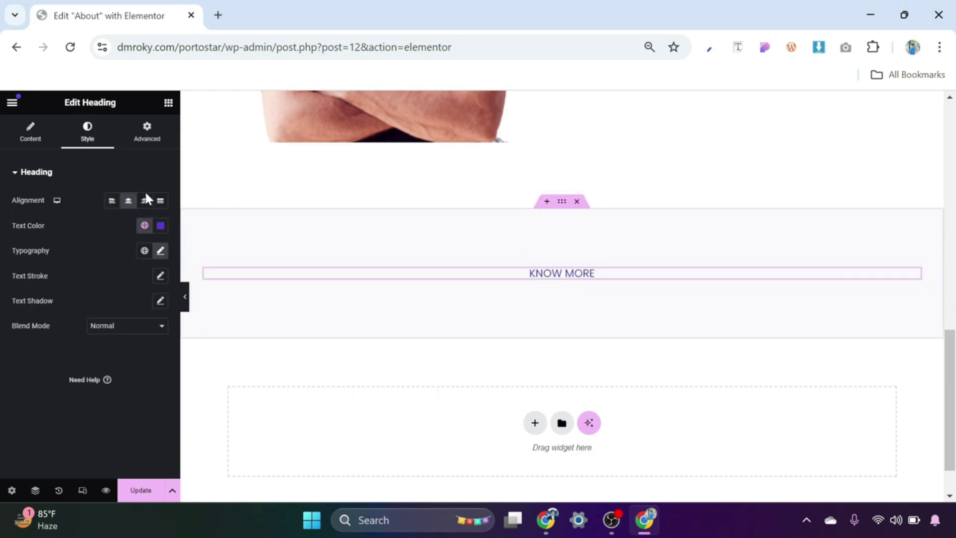
Step: Add a Heading widget below "Know More" with the title "Skills and Experience."
left_click(168, 103)
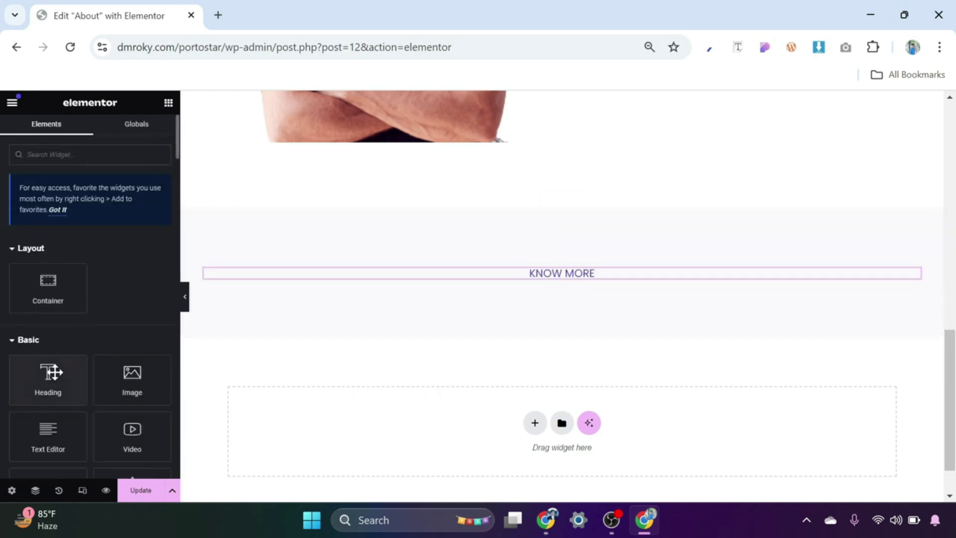
left_click_drag(48, 379, 560, 282)
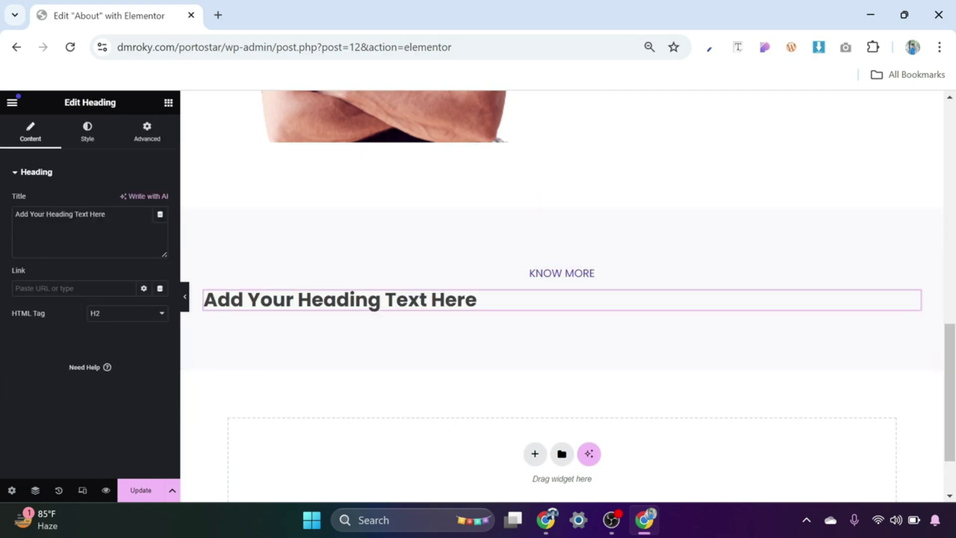
left_click_drag(124, 215, 3, 221)
key("ctrl+v")
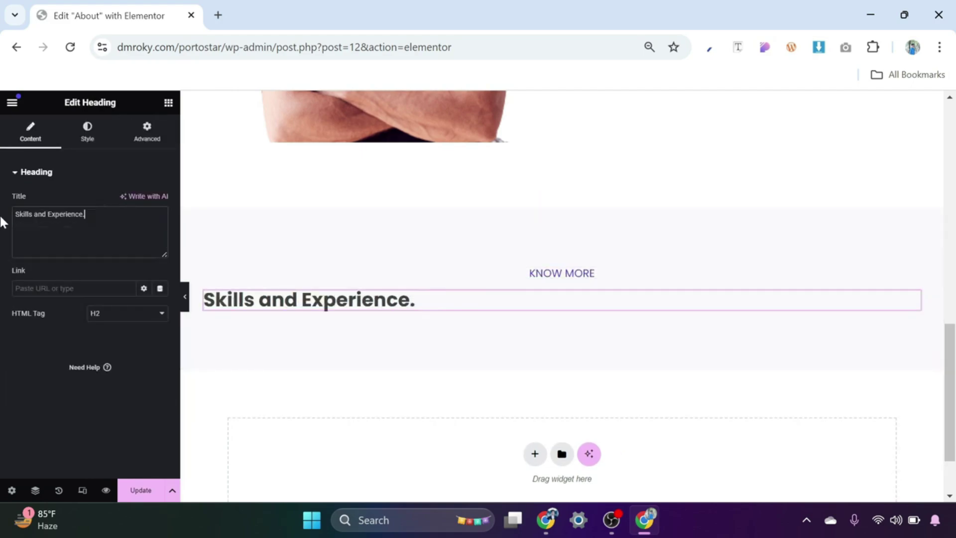
Step: Copy the style of the "A Glimpse Into My Professional Journey" heading onto the "Skills and Experience." heading and center-align it
scroll(542, 348, "up", 6)
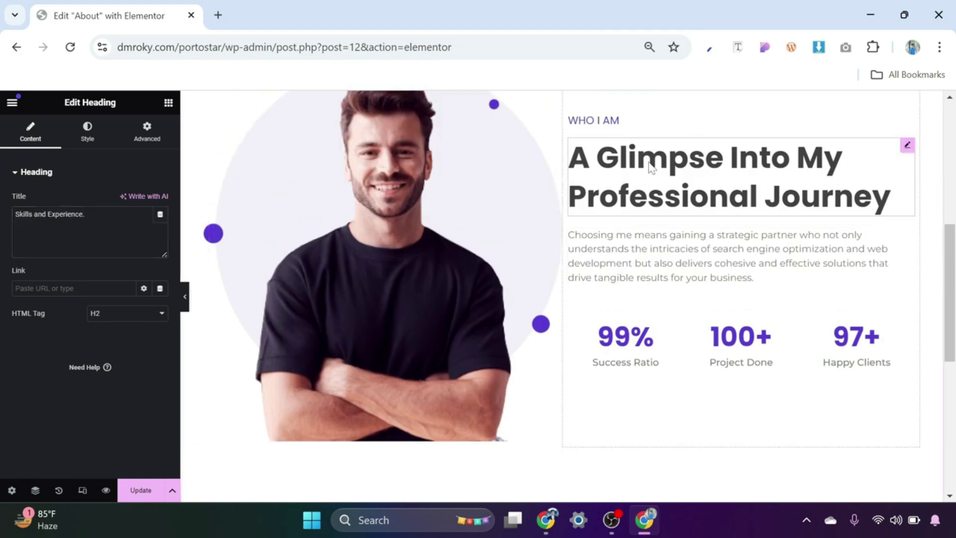
left_click(651, 168)
right_click(648, 168)
left_click(674, 220)
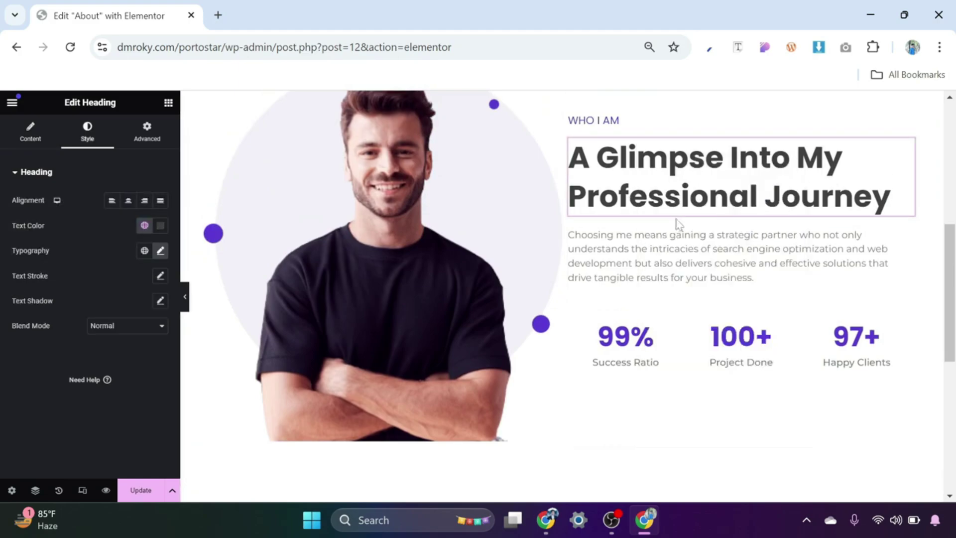
scroll(679, 224, "down", 6)
left_click(381, 233)
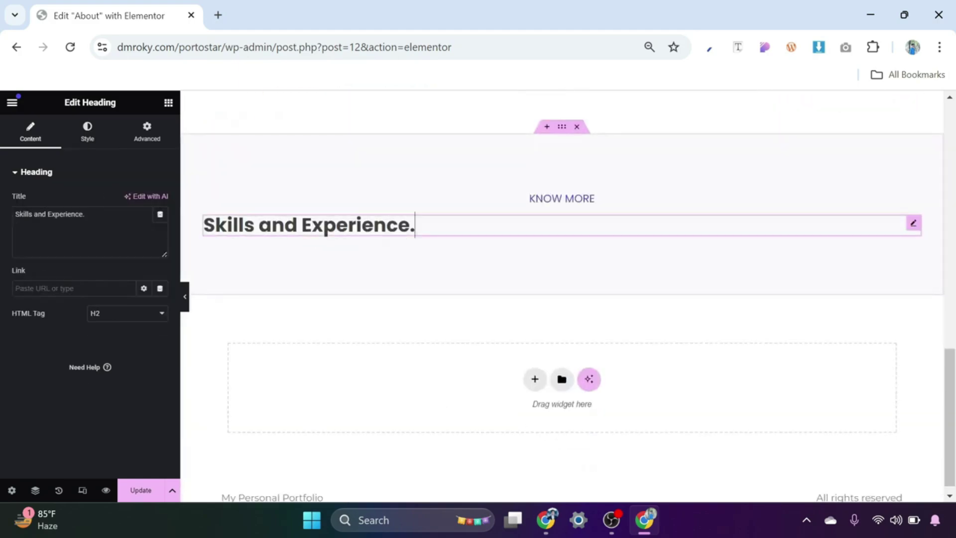
right_click(381, 233)
left_click(417, 327)
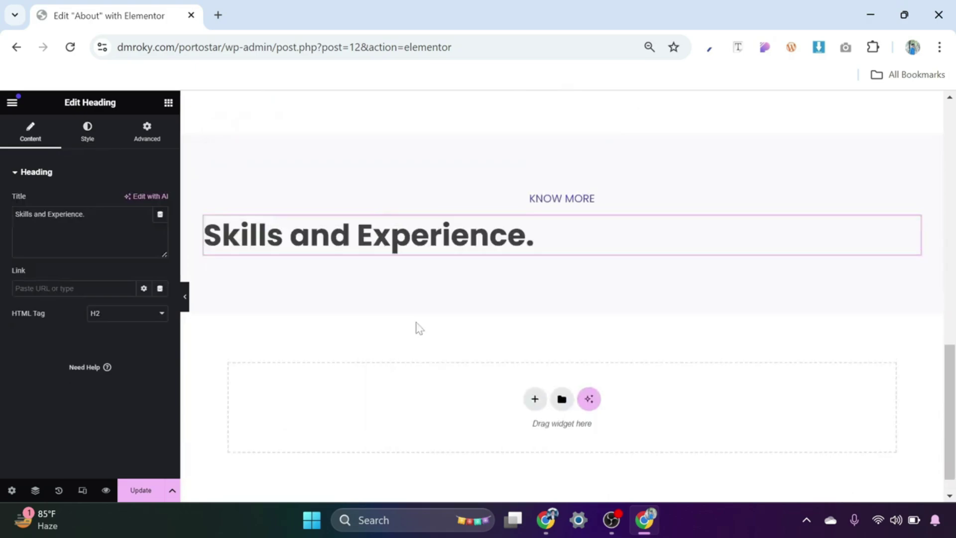
left_click(92, 137)
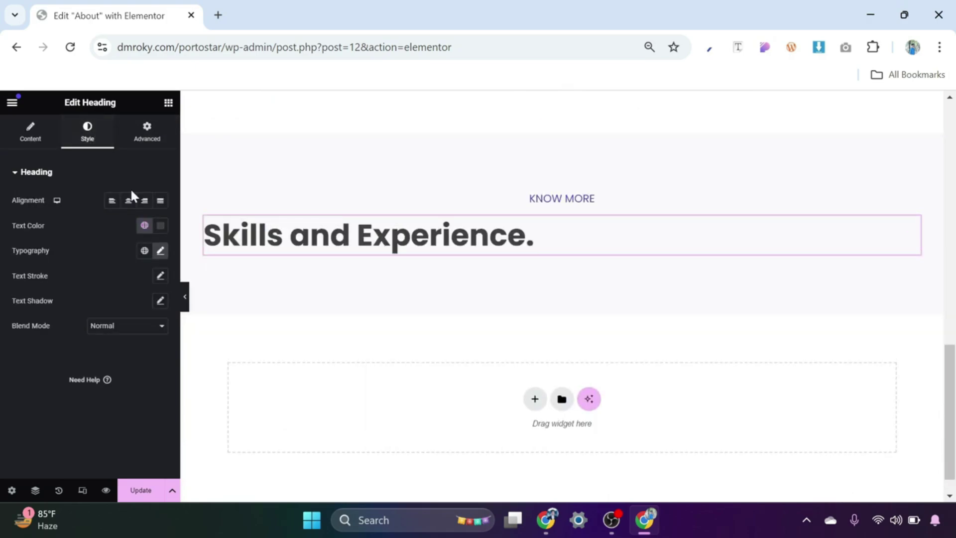
left_click(129, 204)
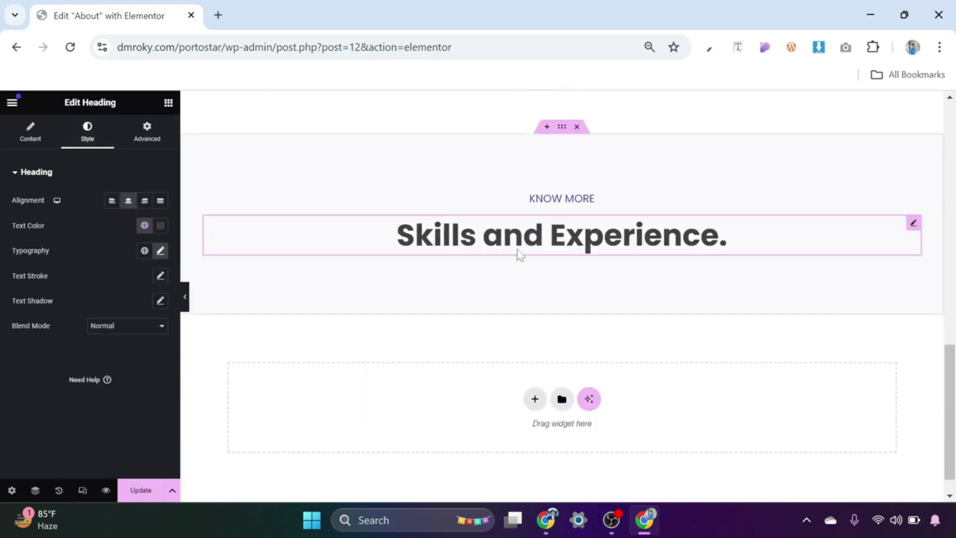
Step: Add a Text Editor widget below the "Skills and Experience." heading with the paragraph starting "Discover how my services have made a positive impact in their business"
left_click(168, 103)
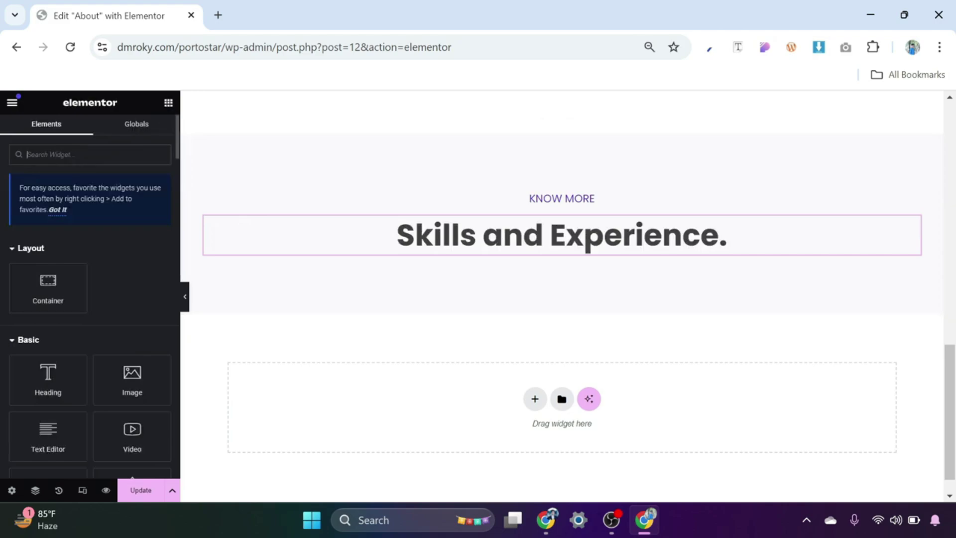
left_click_drag(53, 431, 570, 253)
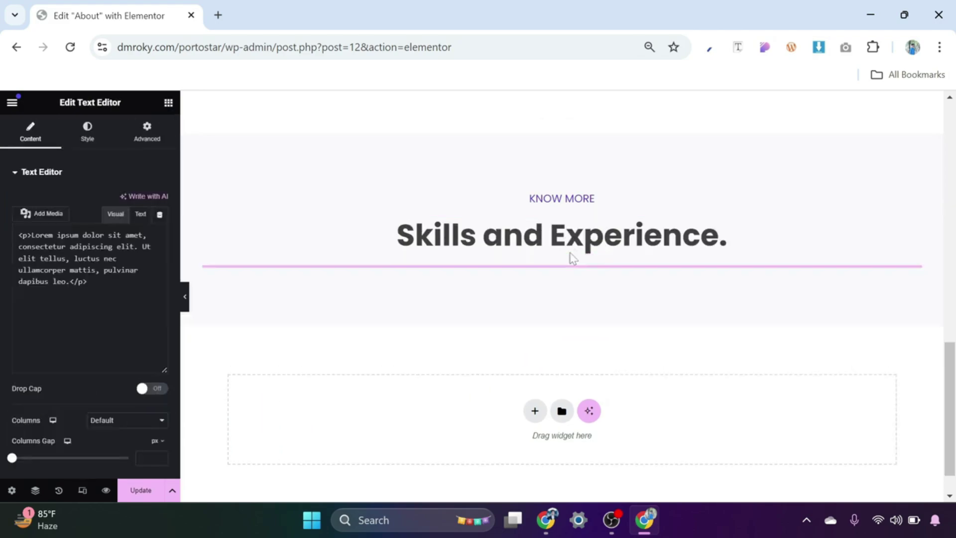
left_click_drag(139, 323, 4, 276)
key("ctrl+v")
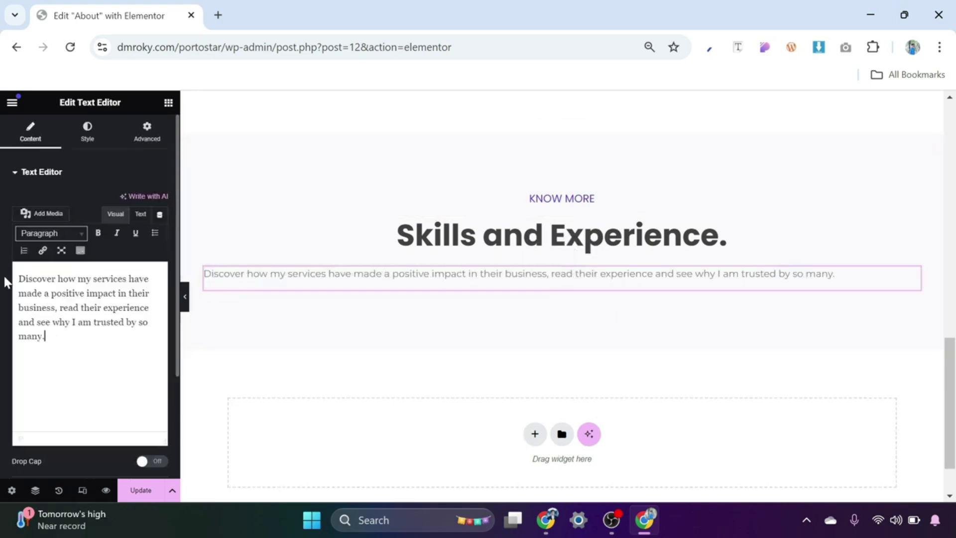
Step: Center the paragraph's text and the widget itself, and give the widget a custom width of 60%
left_click(87, 132)
left_click(128, 202)
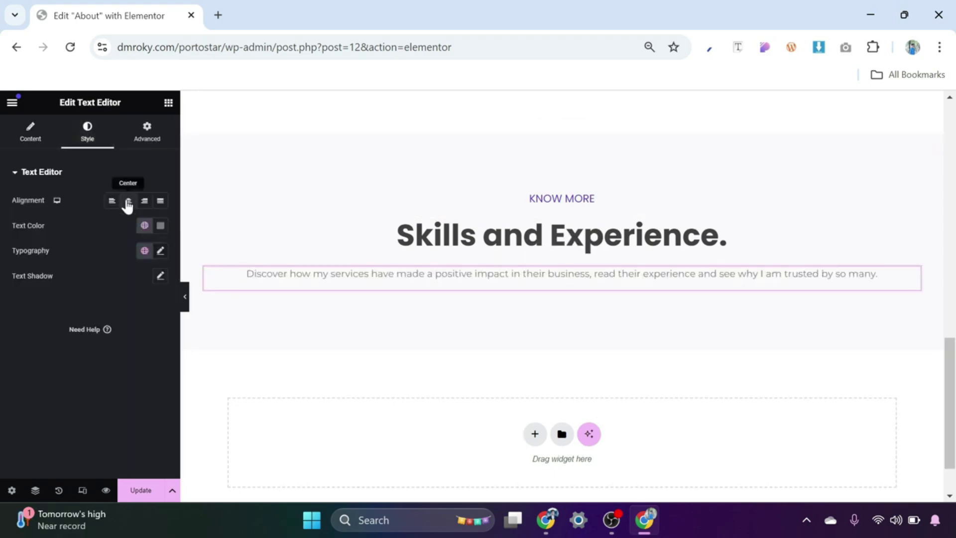
left_click(148, 140)
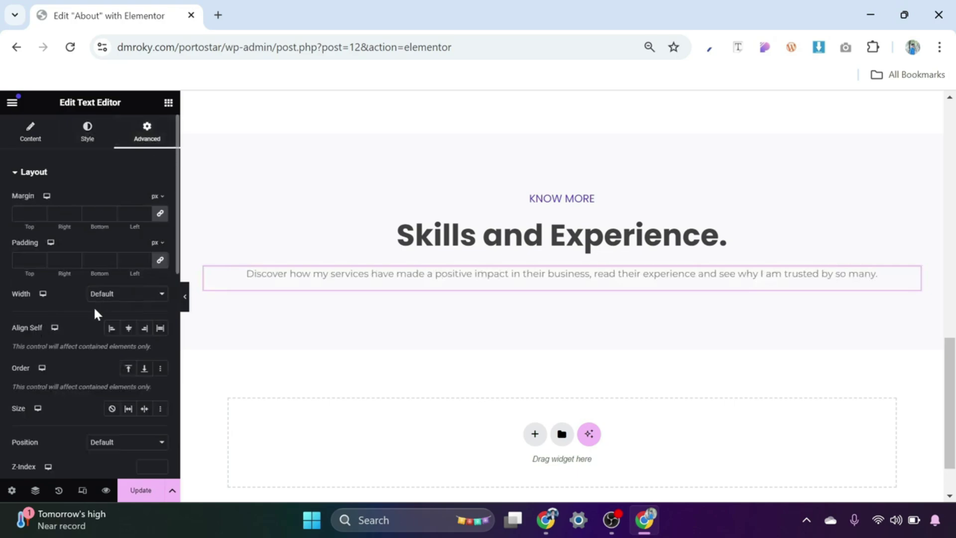
left_click(128, 327)
left_click(148, 297)
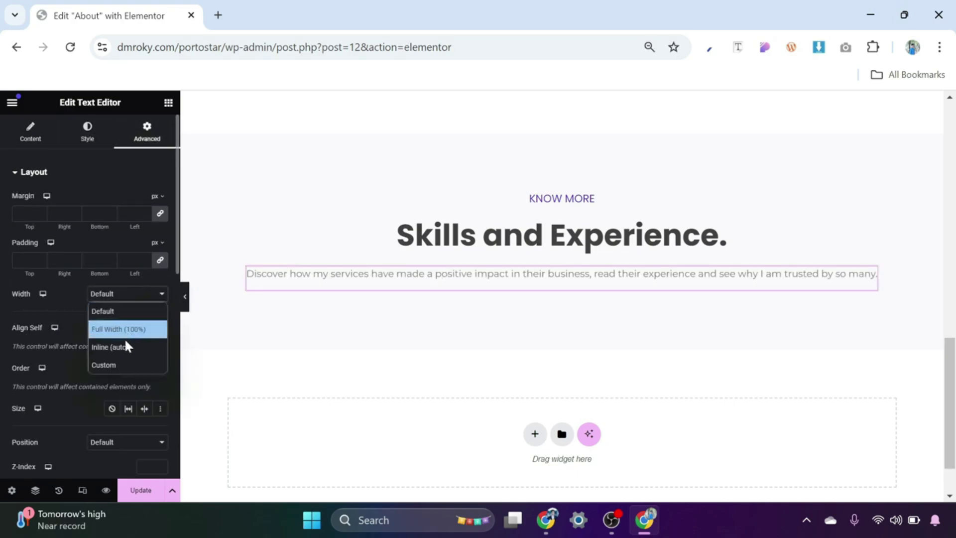
left_click(126, 365)
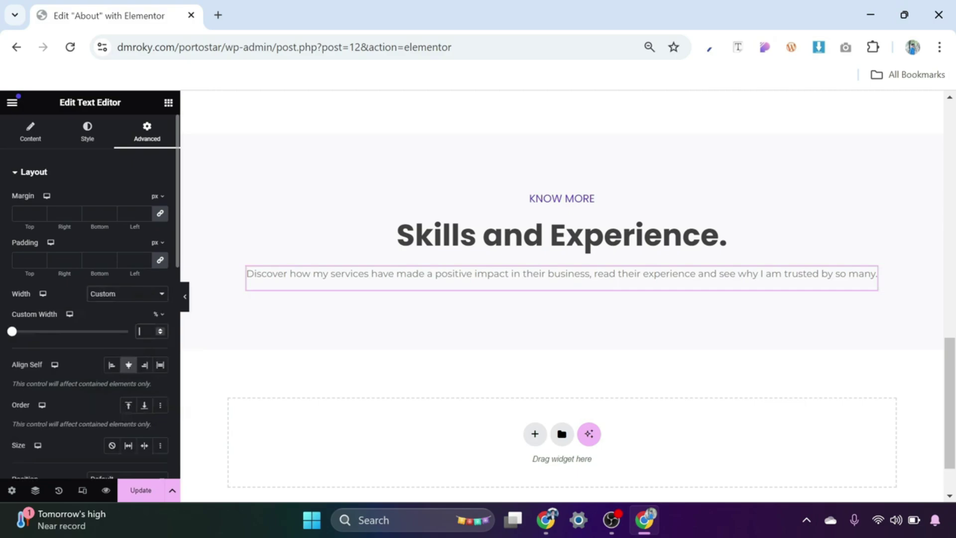
left_click_drag(12, 331, 82, 331)
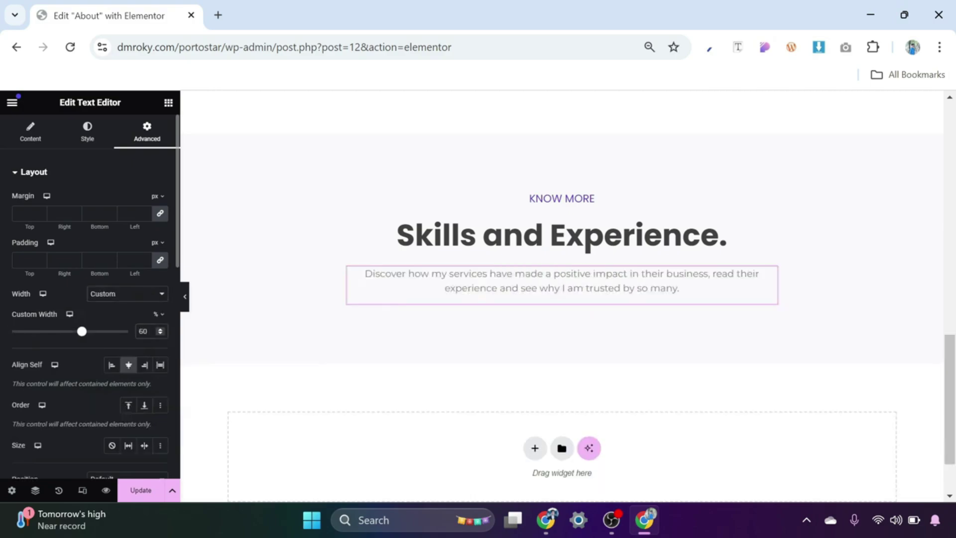
Step: Add a full-width container below the "Skills and Experience." paragraph and set its direction to horizontal row
left_click(614, 309)
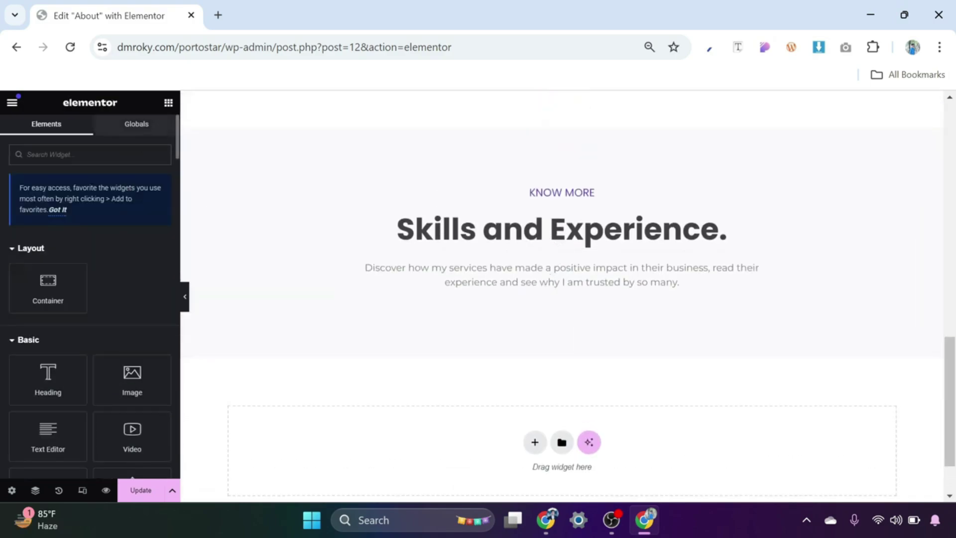
left_click_drag(58, 277, 539, 294)
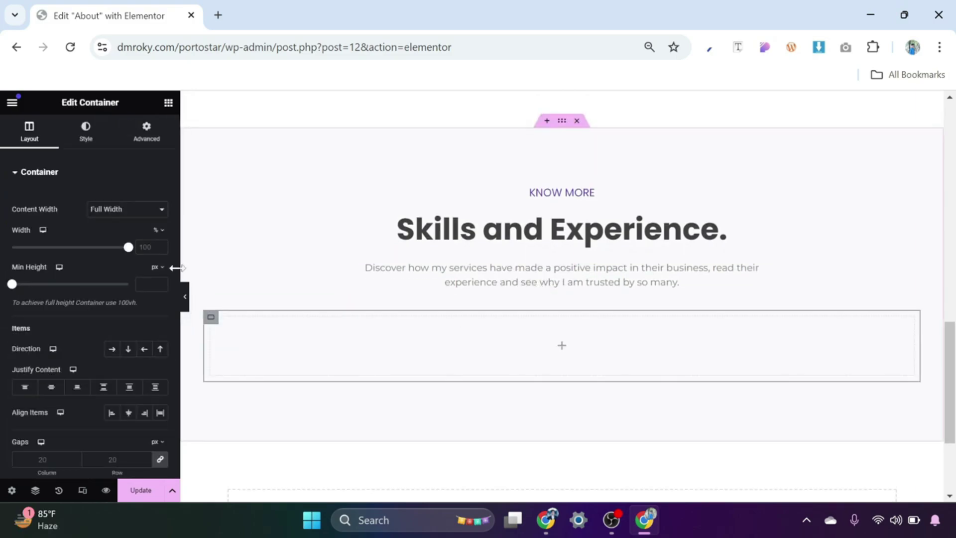
left_click(113, 350)
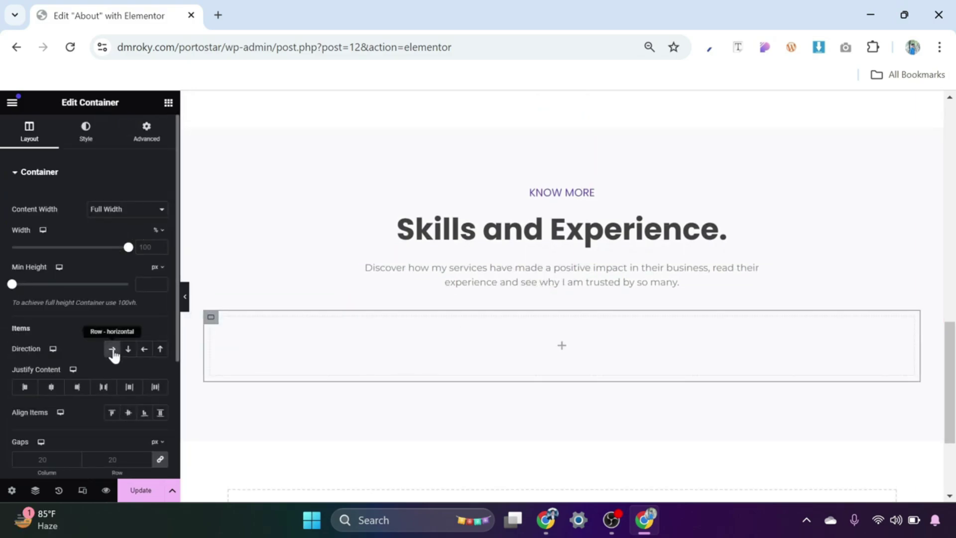
Step: Nest a container inside the row container, with a width of 25% and a vertical column direction
left_click(562, 347)
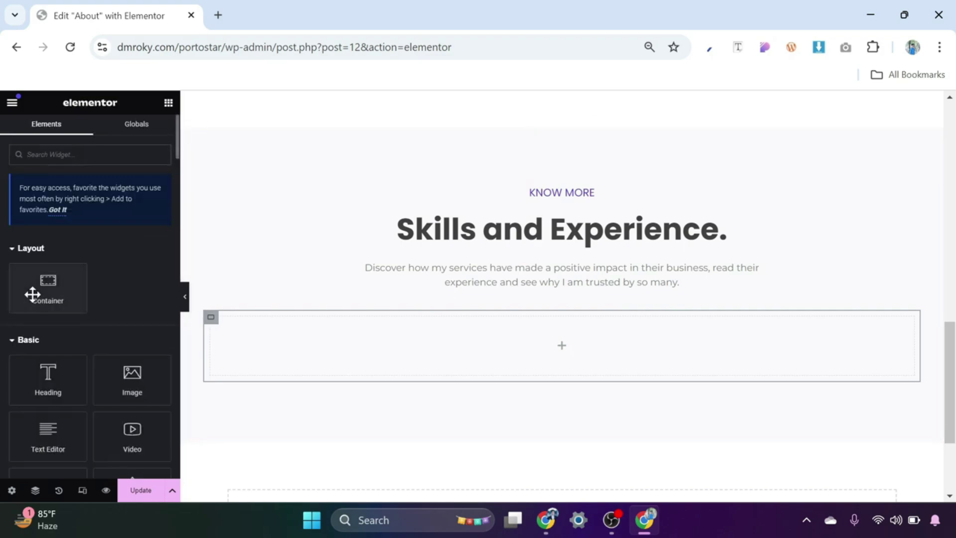
left_click_drag(31, 293, 325, 358)
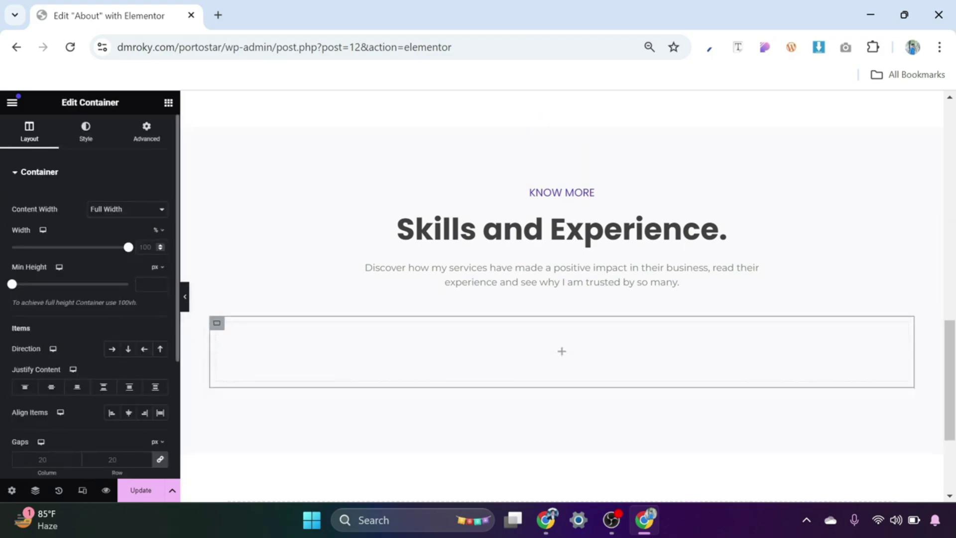
left_click(145, 247)
type("25")
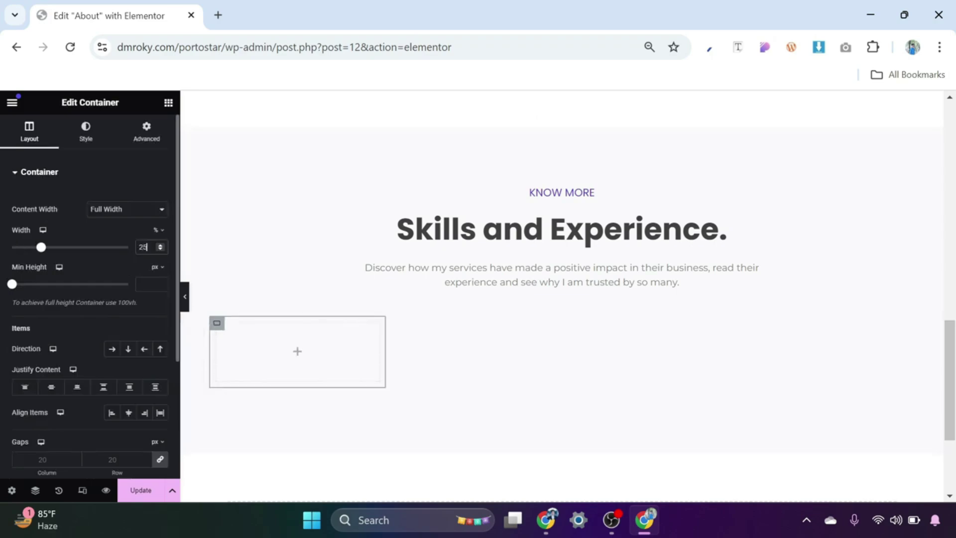
left_click(128, 351)
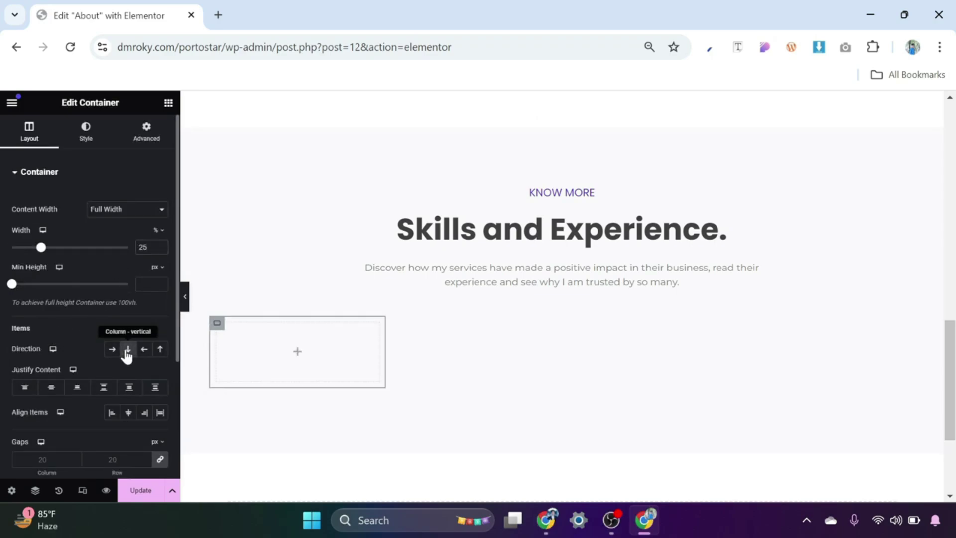
Step: Add an Icon Box widget inside the 25% container and change its icon to the plain briefcase
left_click(297, 354)
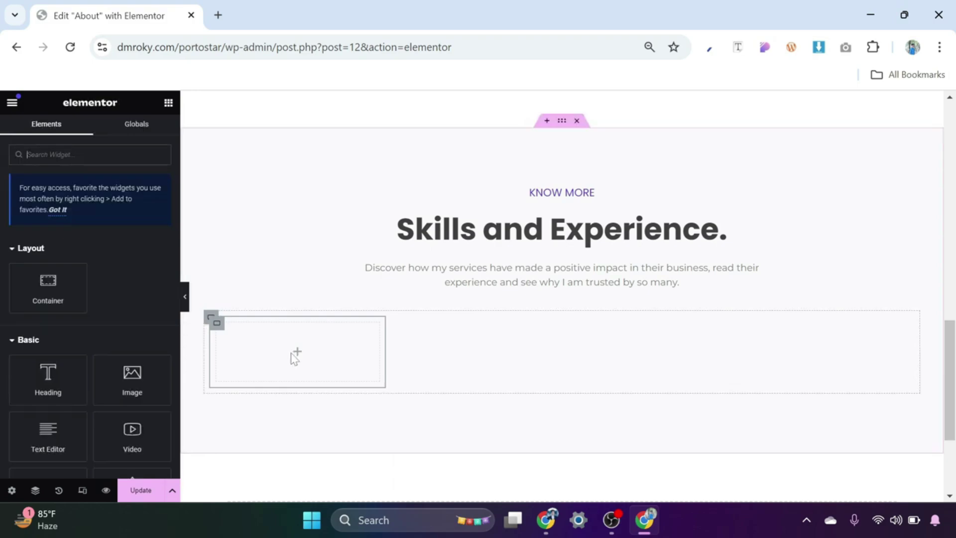
type("icon box")
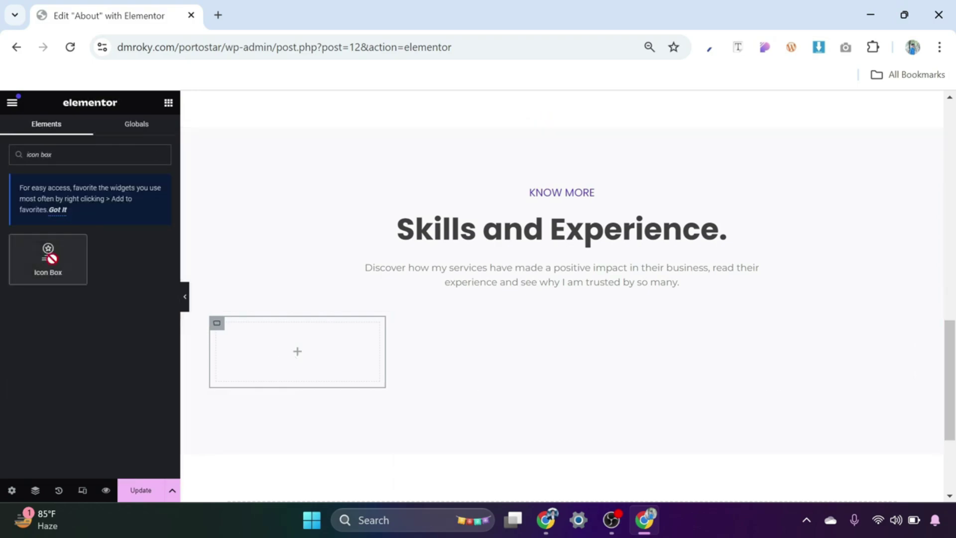
left_click_drag(47, 252, 301, 351)
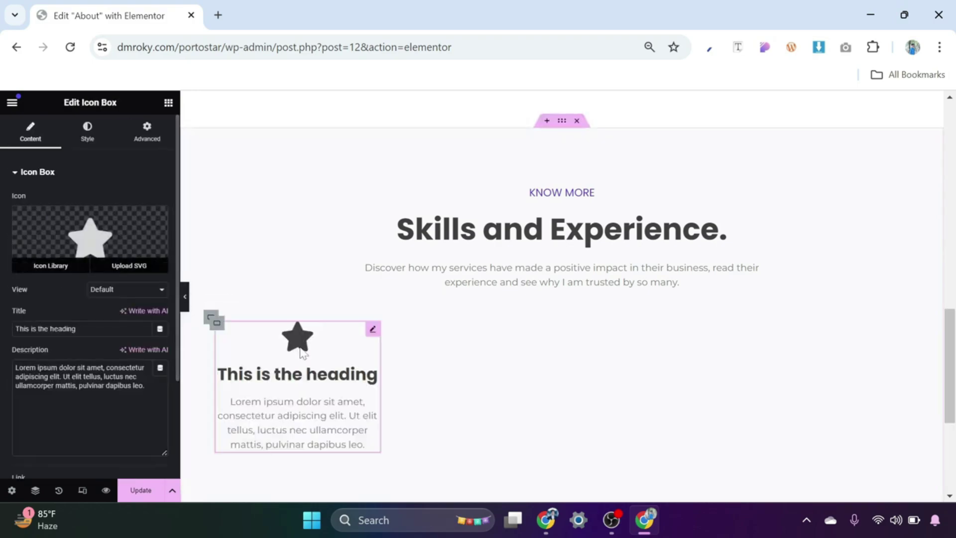
left_click(87, 243)
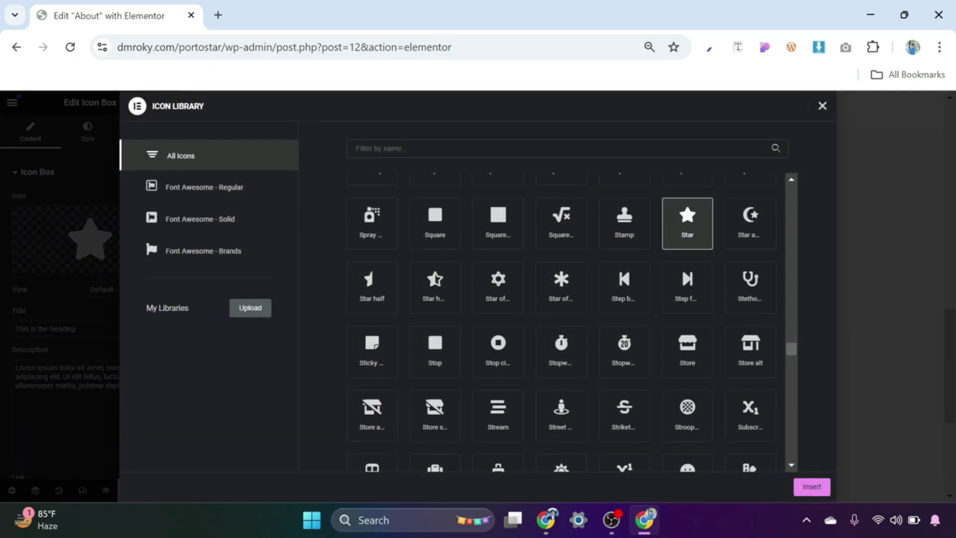
type("bri")
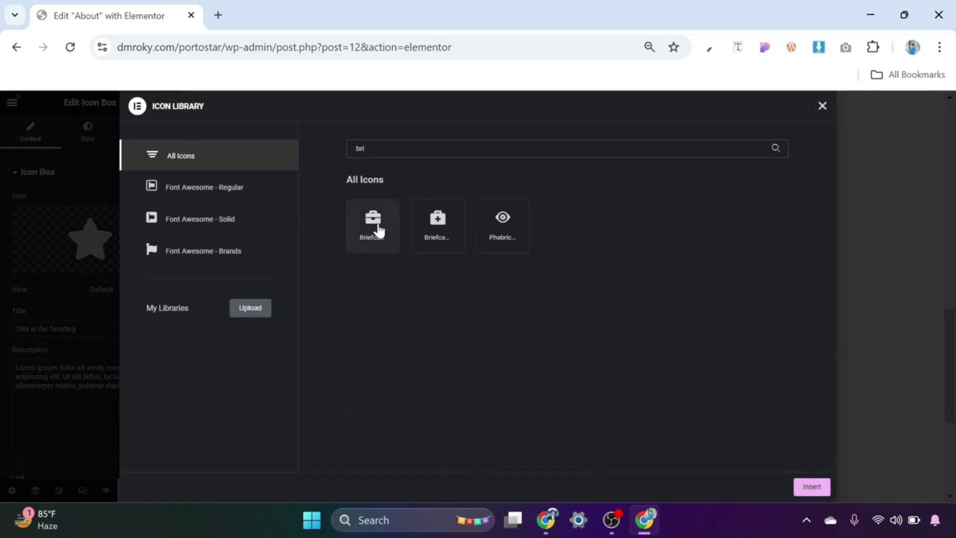
left_click(374, 227)
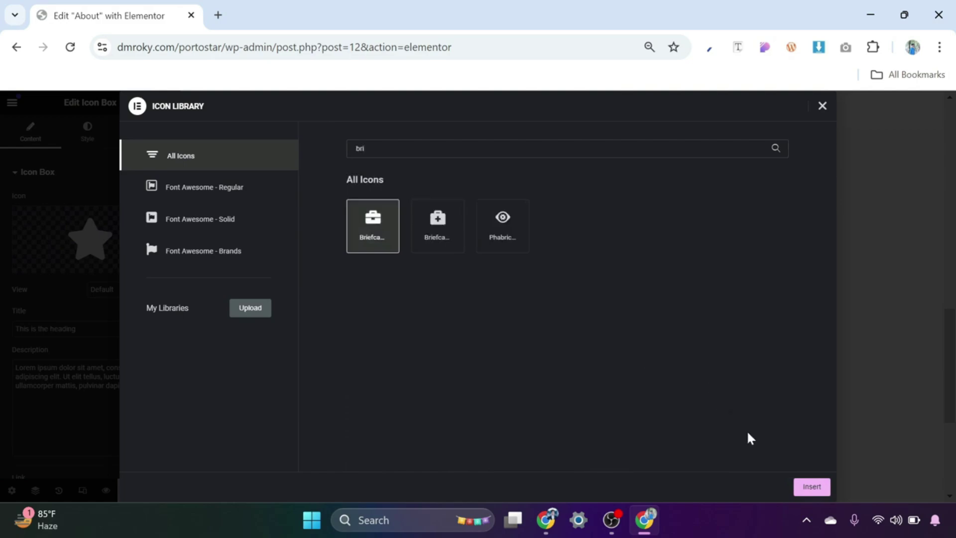
left_click(804, 488)
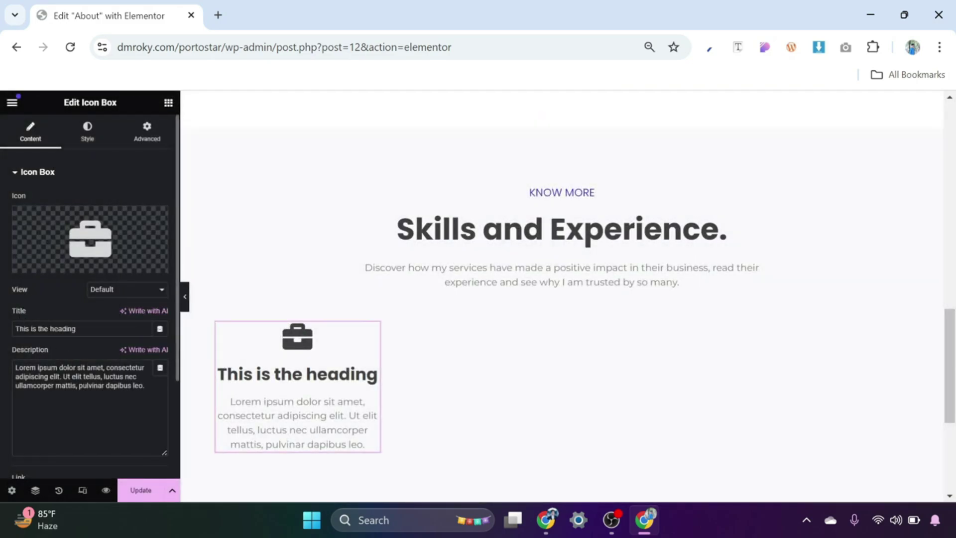
Step: Set the icon box's title to "SEO Expert" and its description to "(2017-2018) Creative IT Institute"
left_click_drag(77, 329, 2, 332)
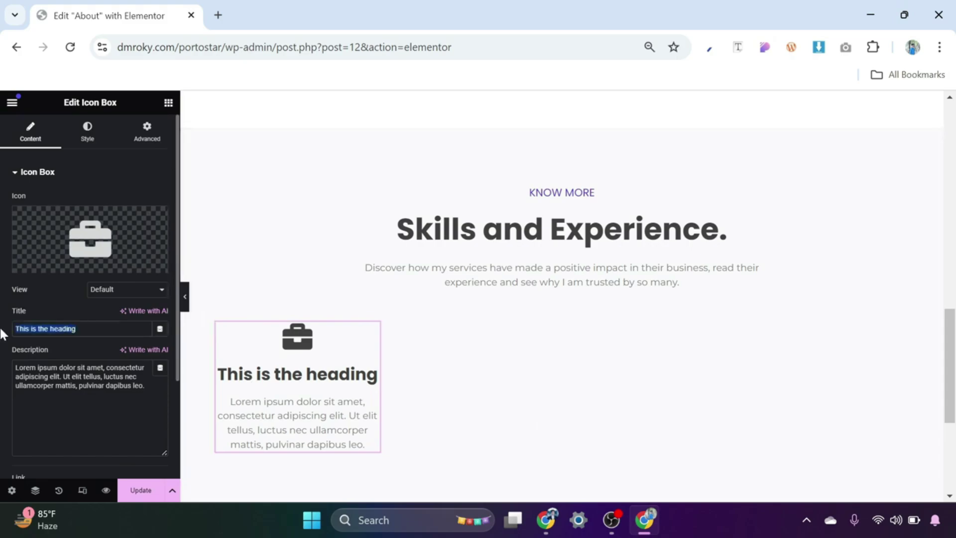
type("SEO Expert")
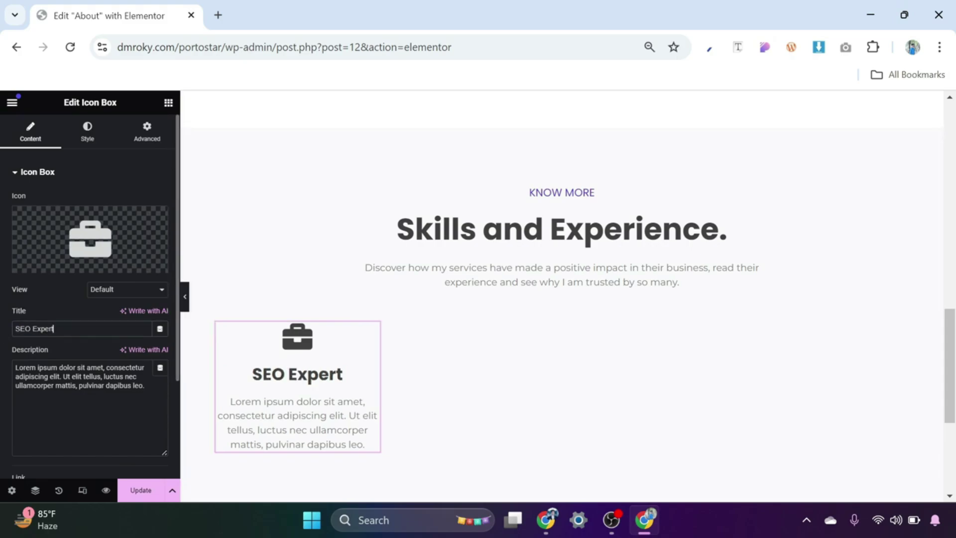
left_click_drag(145, 386, 8, 367)
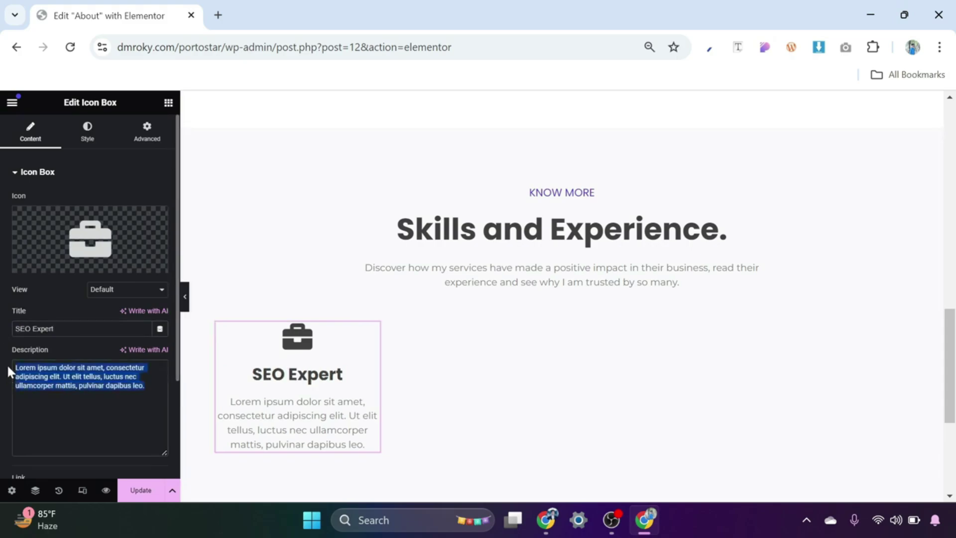
type("(2017-2018) Creative IT Institute")
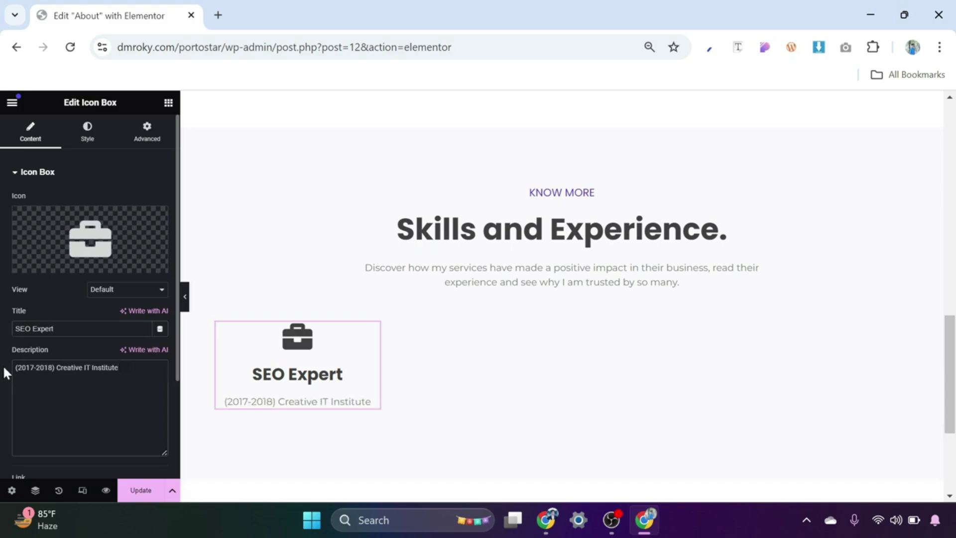
Step: Position the icon left of the text, color it with the global Brand Color, and set its size to 30 px
left_click(84, 142)
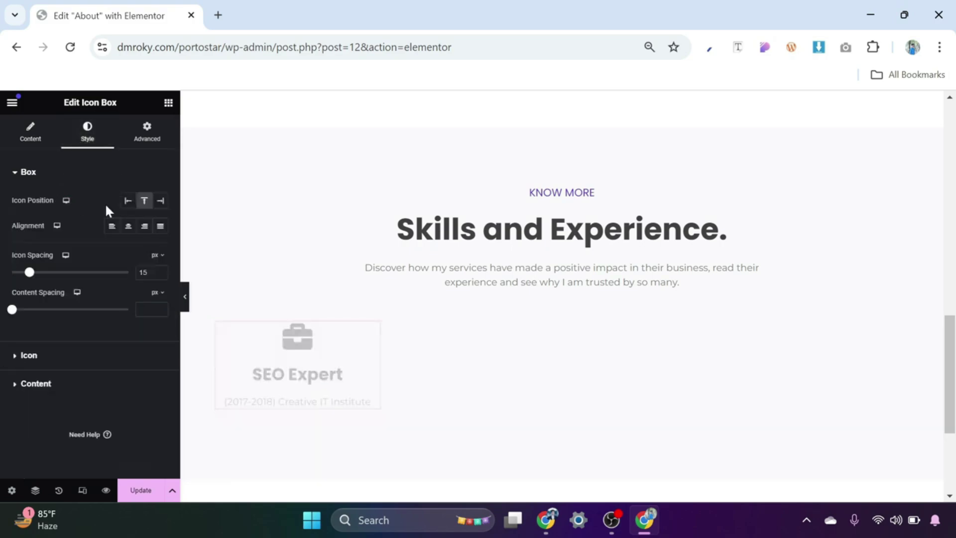
left_click(128, 201)
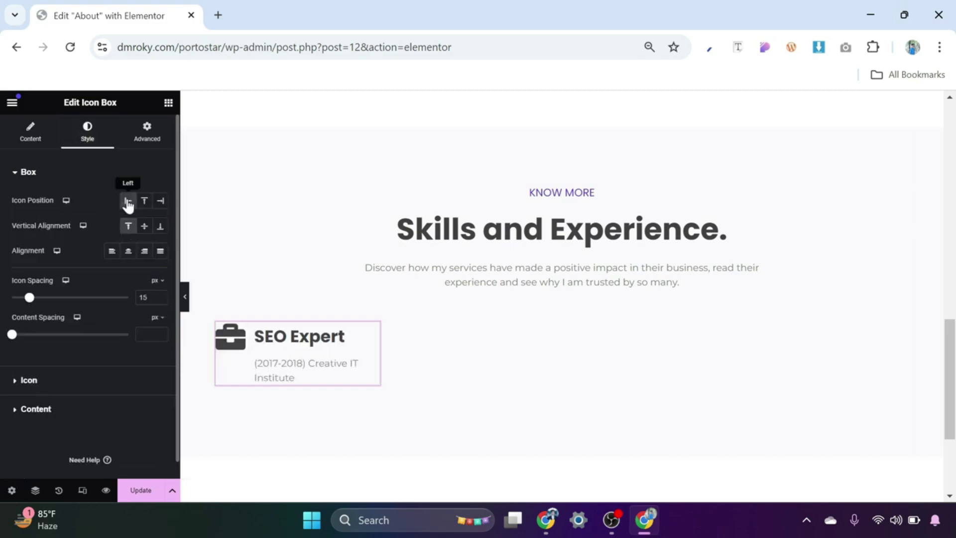
left_click(29, 380)
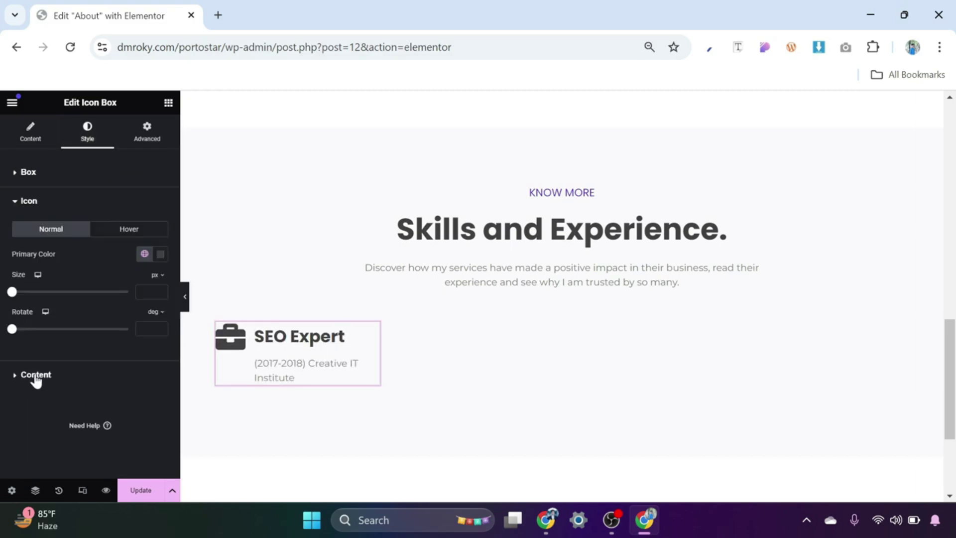
left_click(144, 255)
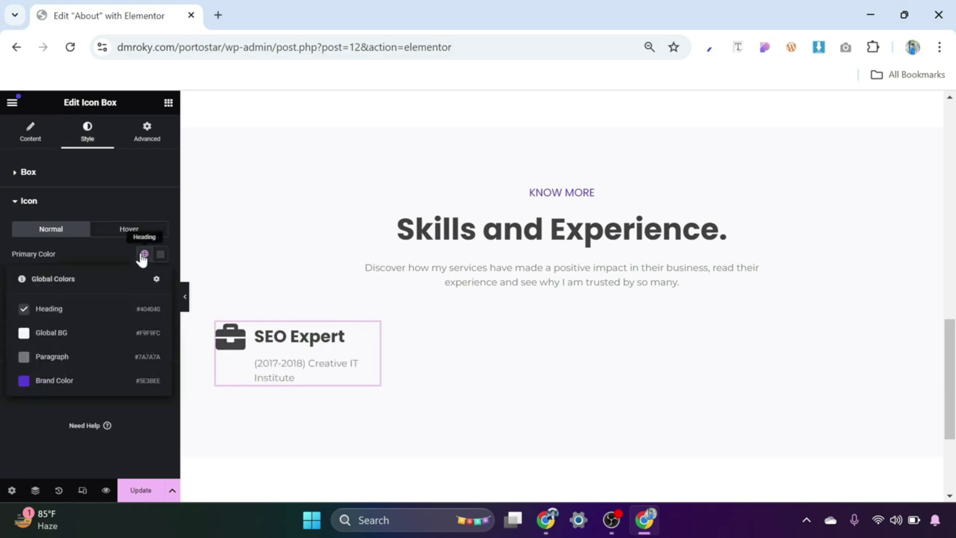
left_click(71, 385)
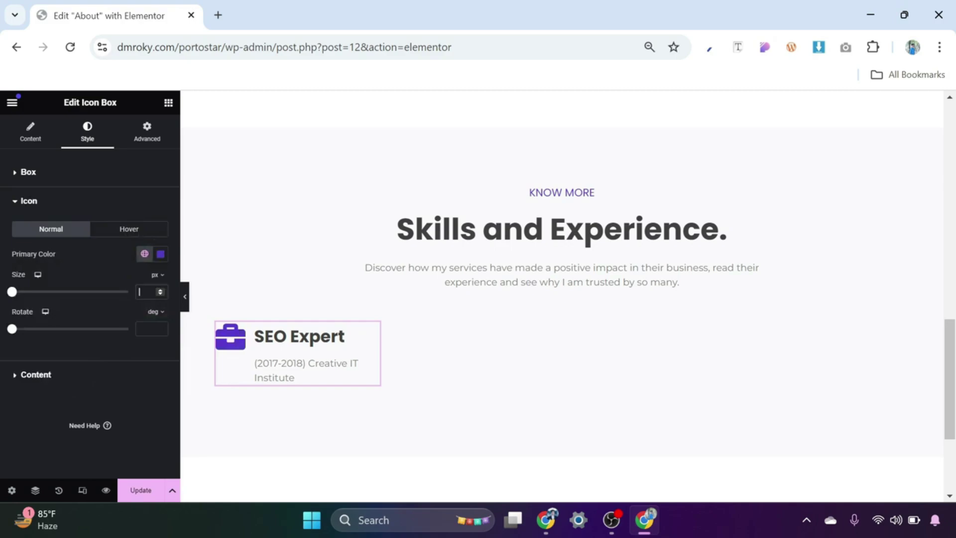
type("30")
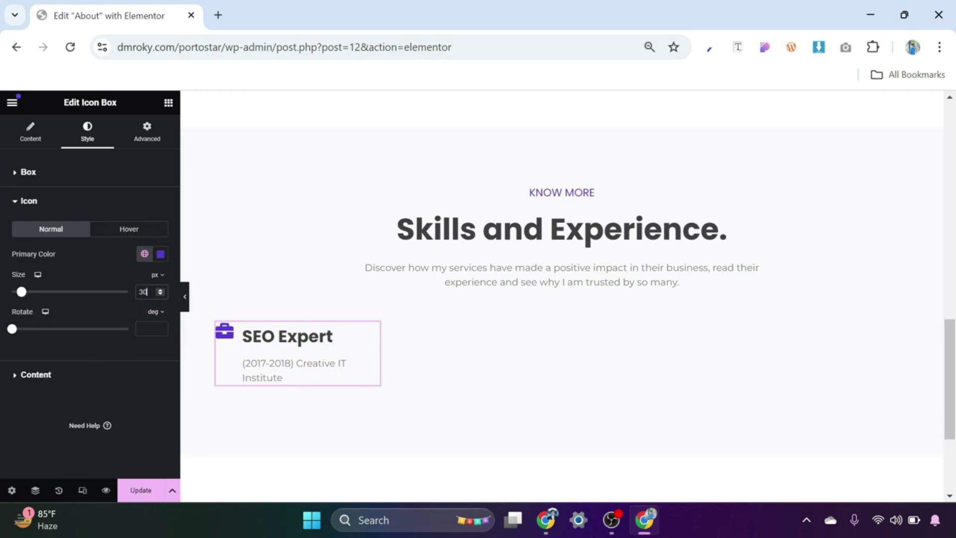
Step: Set the icon box title's font size to 18 px and open the description's typography settings
left_click(45, 381)
left_click(160, 307)
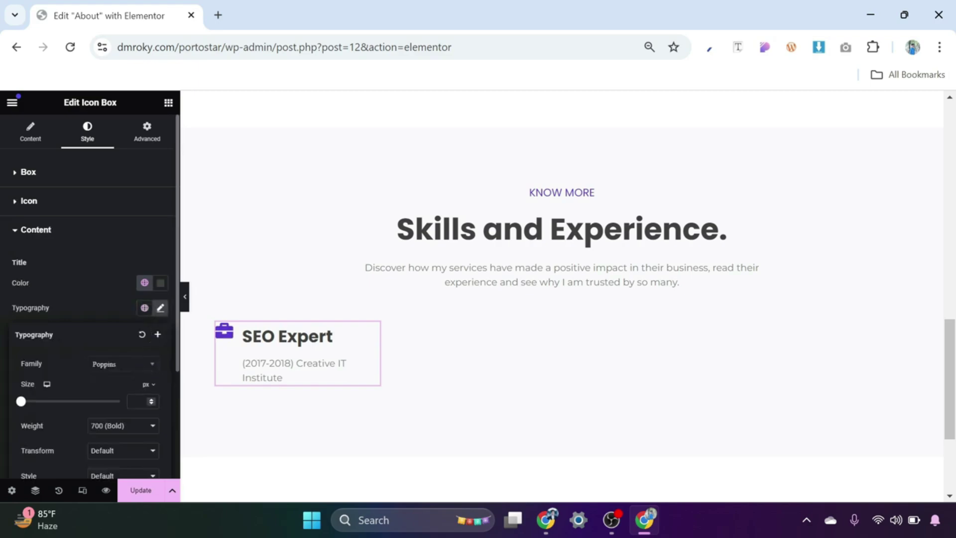
type("18")
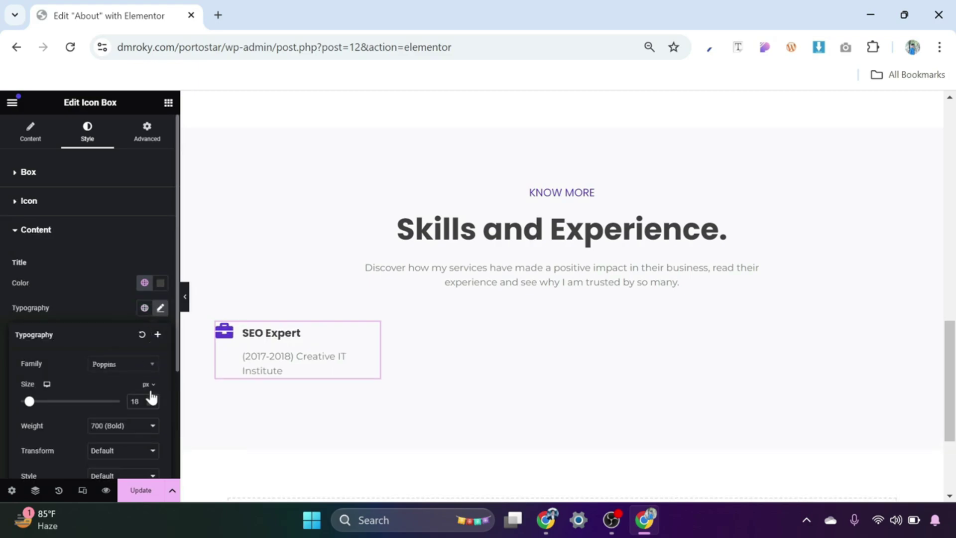
left_click(108, 293)
scroll(74, 416, "down", 2)
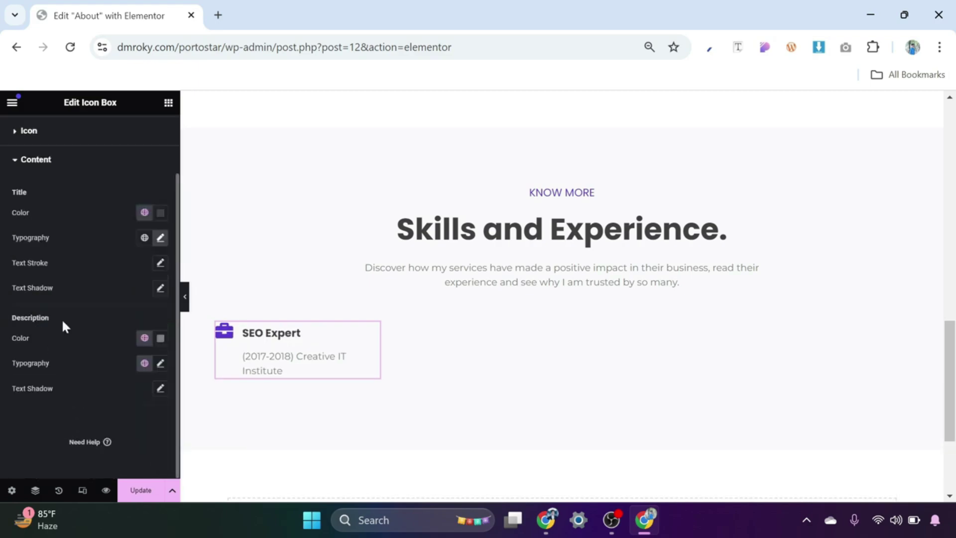
left_click(159, 363)
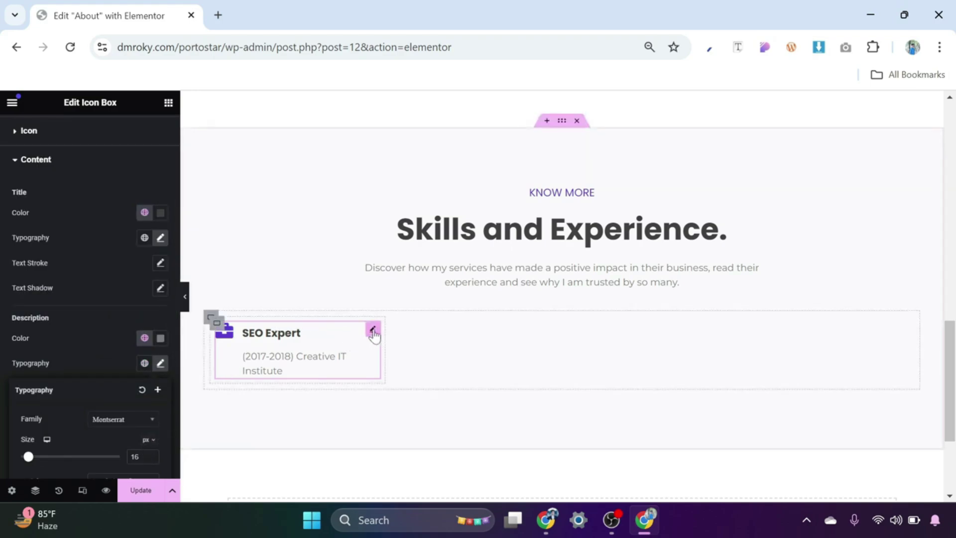
Step: Duplicate the "SEO Expert" icon box within its column
left_click(373, 331)
right_click(374, 335)
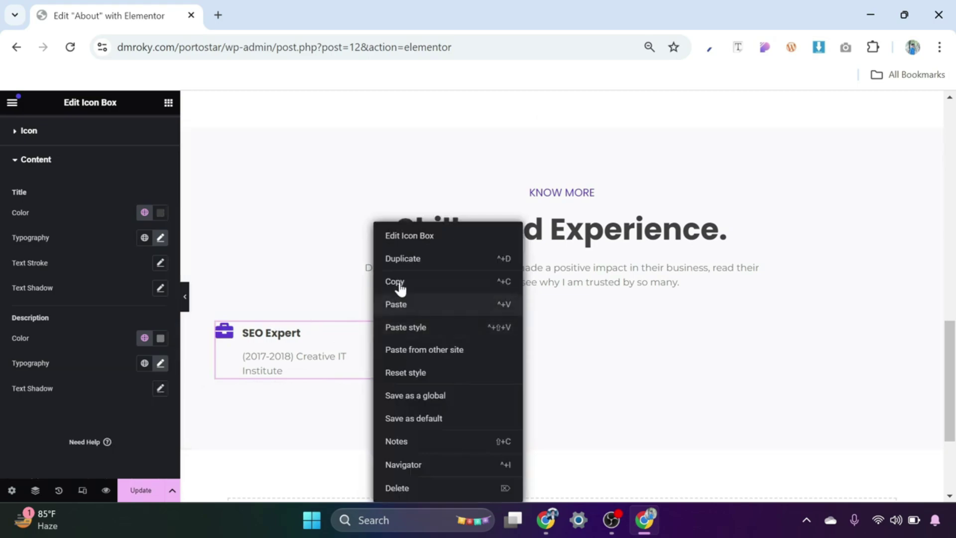
left_click(409, 265)
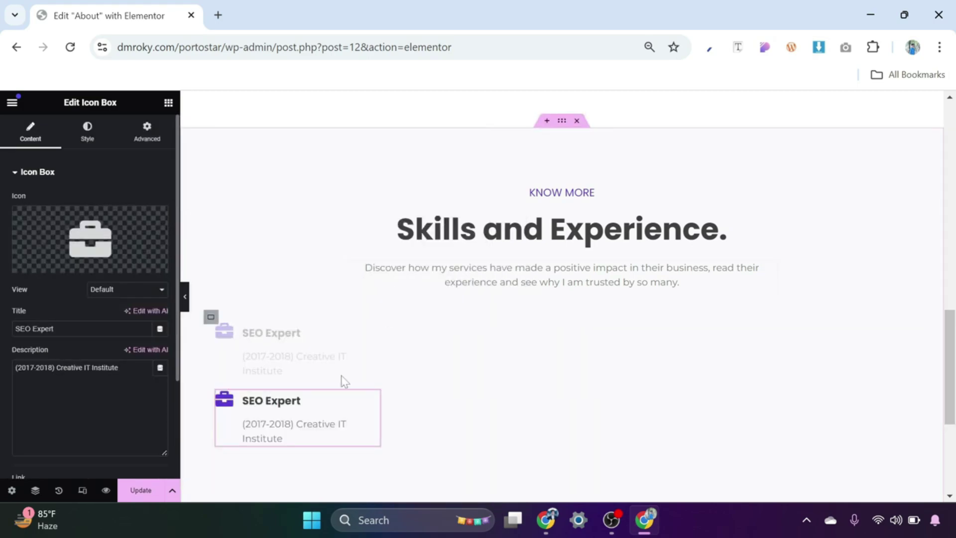
Step: Change the lower icon box's title to "Lead Manager" and its description to "(2019-2020) Softech IT Institute"
scroll(326, 398, "down", 1)
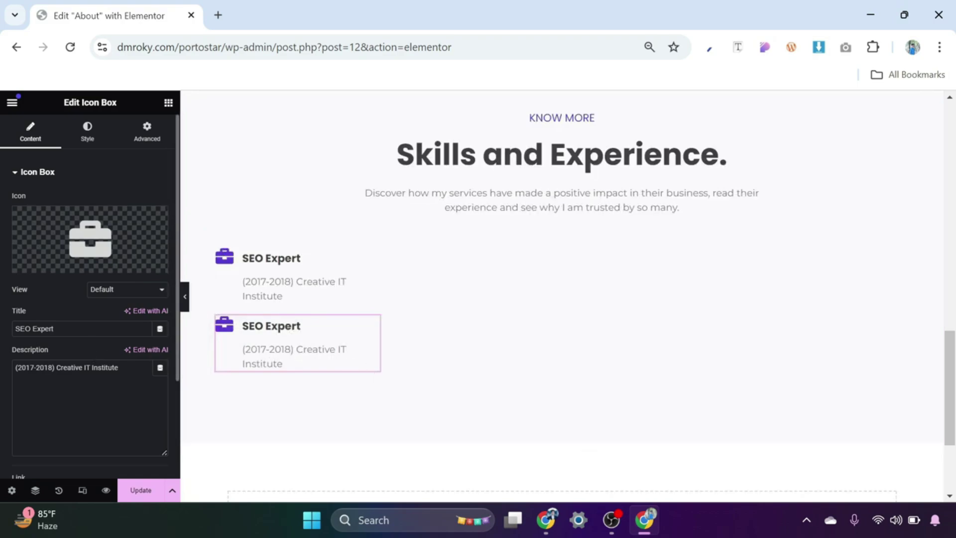
left_click_drag(55, 329, 2, 341)
type("Lead Manager")
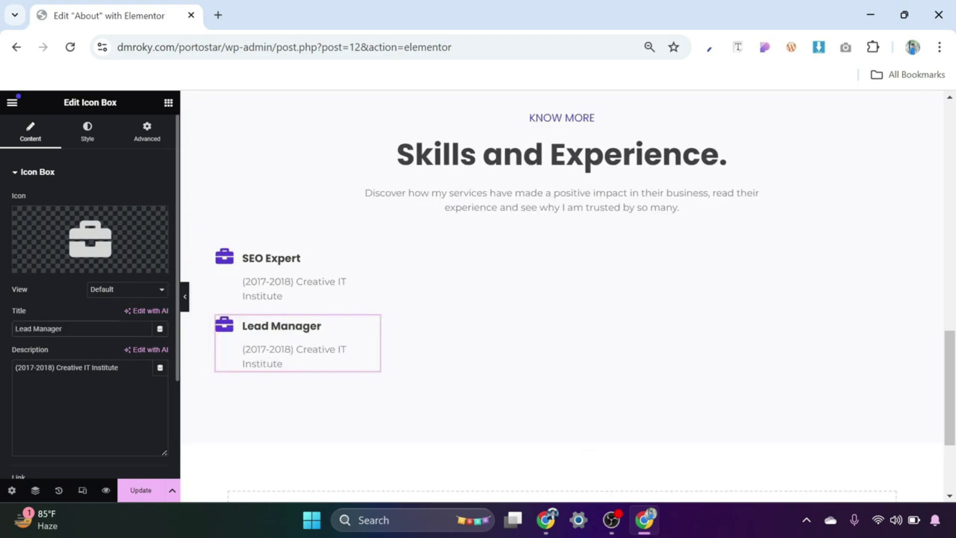
left_click_drag(120, 368, 2, 374)
type("(2019-2020) Softech IT Institute")
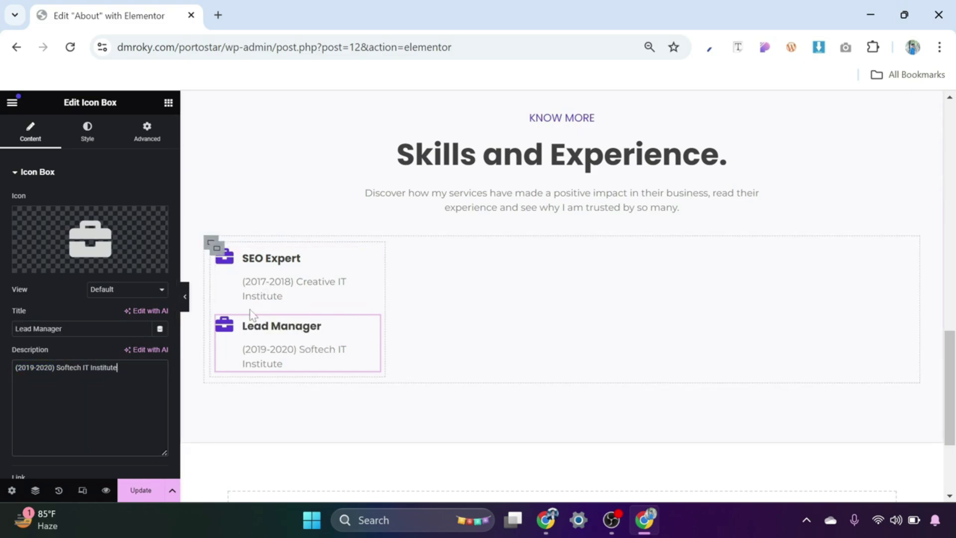
Step: Duplicate the column container that holds the "SEO Expert" and "Lead Manager" icon boxes
left_click(217, 251)
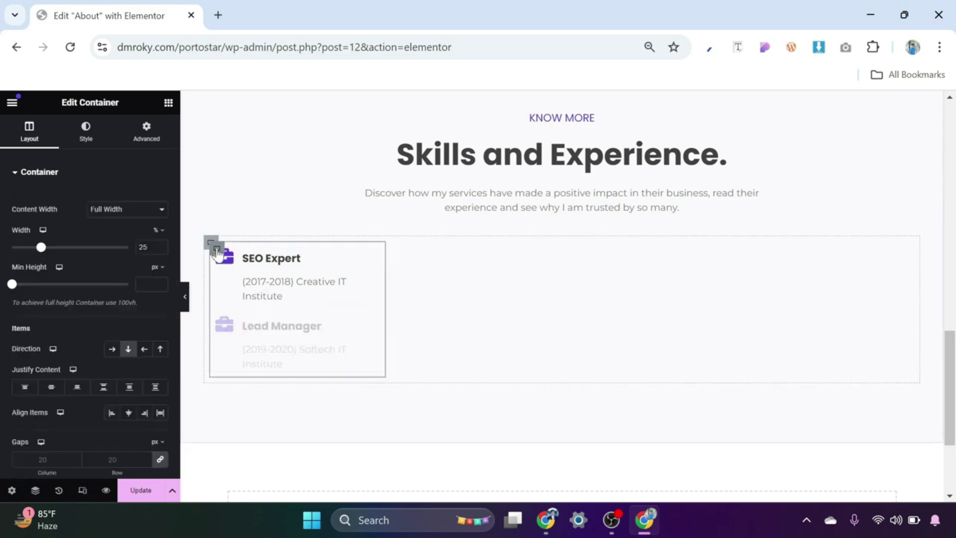
right_click(215, 251)
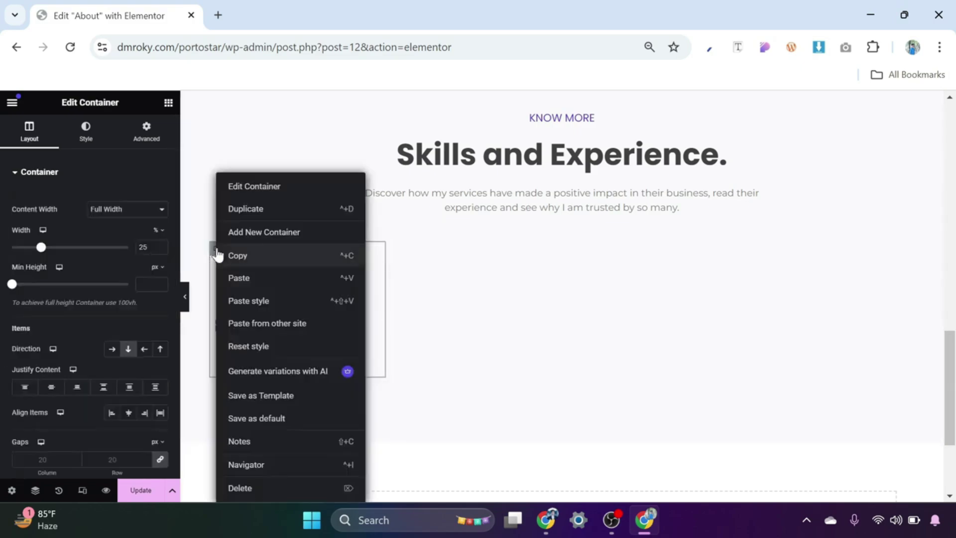
left_click(245, 208)
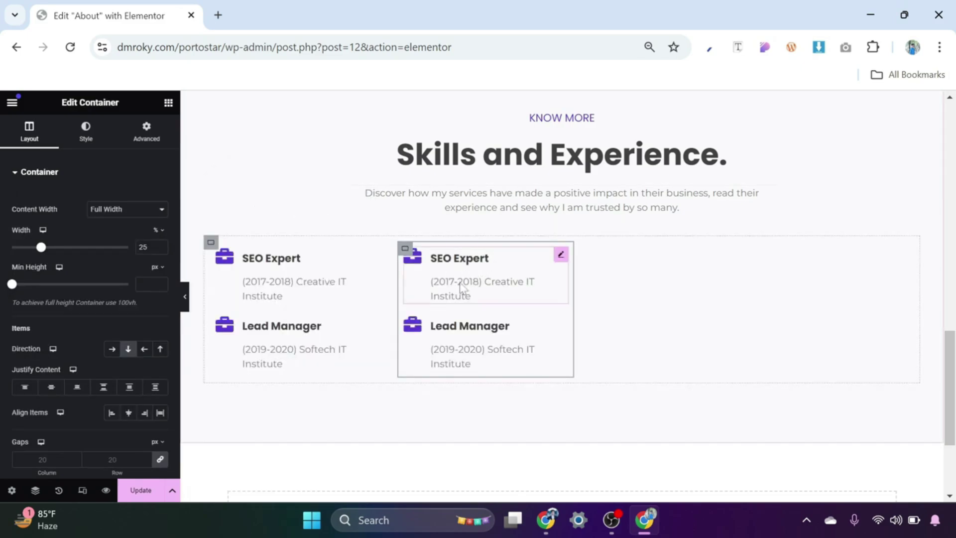
Step: Change the second column's upper icon box to the title "Marketing Manager" and the description "(2018-2019) SkillSpot IT Institute"
left_click(560, 257)
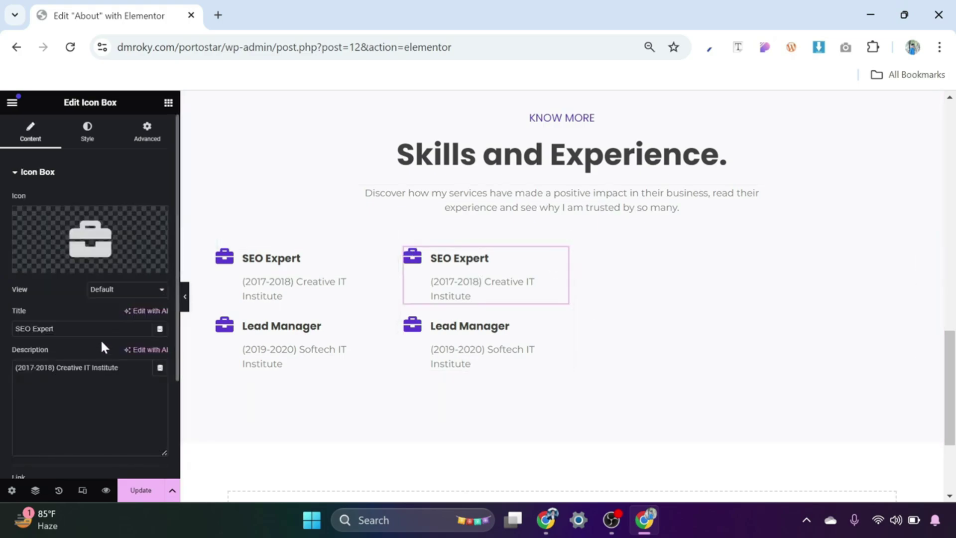
left_click_drag(59, 329, 1, 334)
type("Marketing Manager")
left_click_drag(119, 368, 4, 372)
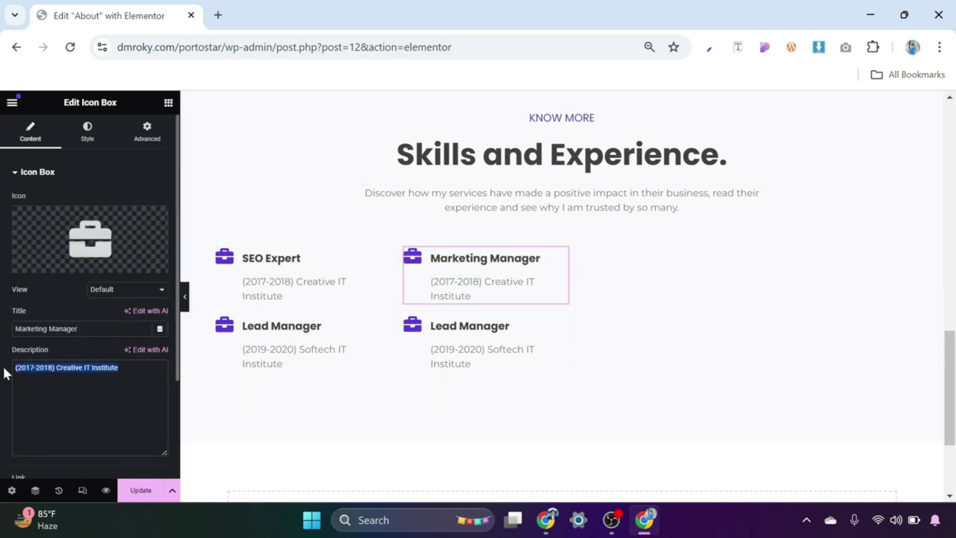
type("(2018-2019) SkillSpot IT Institute")
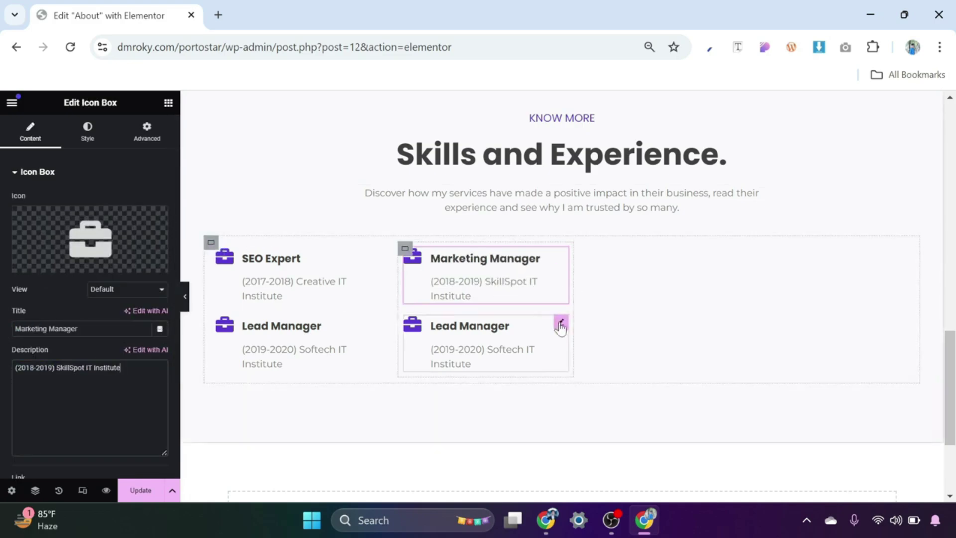
Step: Change the second column's lower icon box to the title "SEO Manager" and the description "(2021-2024) Student care IT institute"
left_click(561, 324)
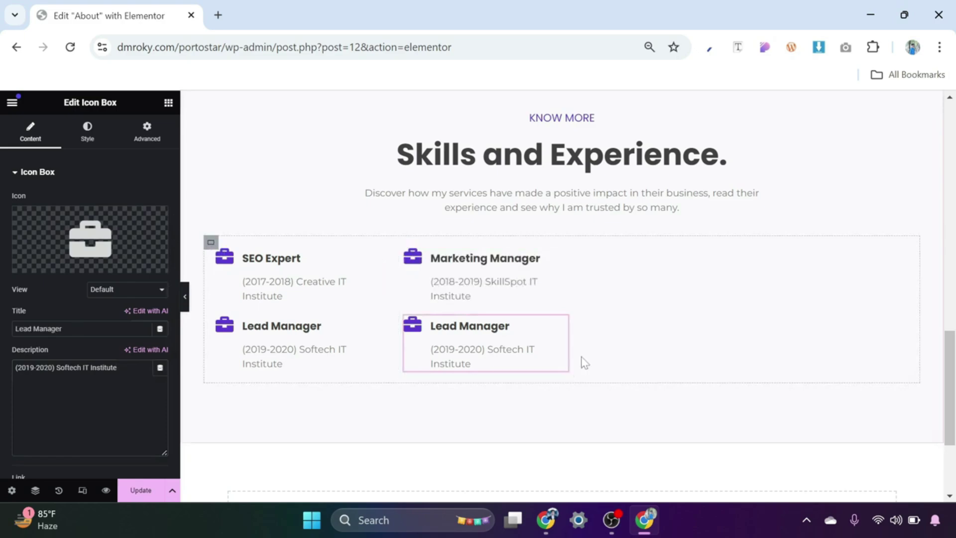
key("ctrl+a")
type("SEO Manager")
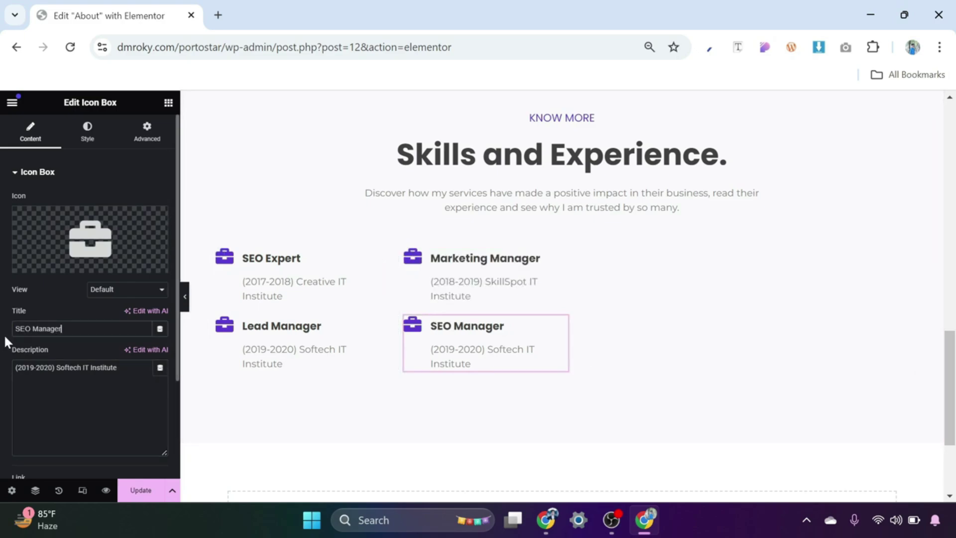
key("ctrl+a")
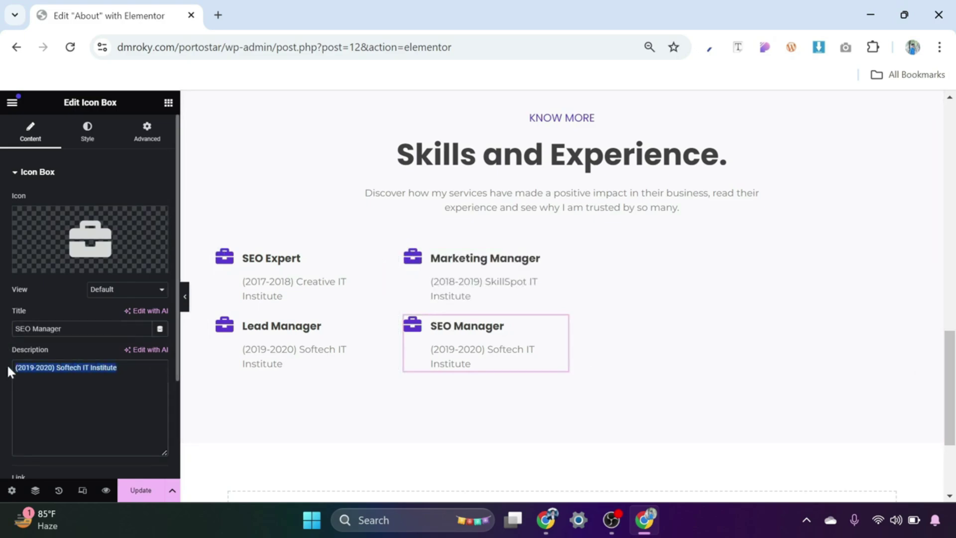
type("(2021-2024) Student care IT institute")
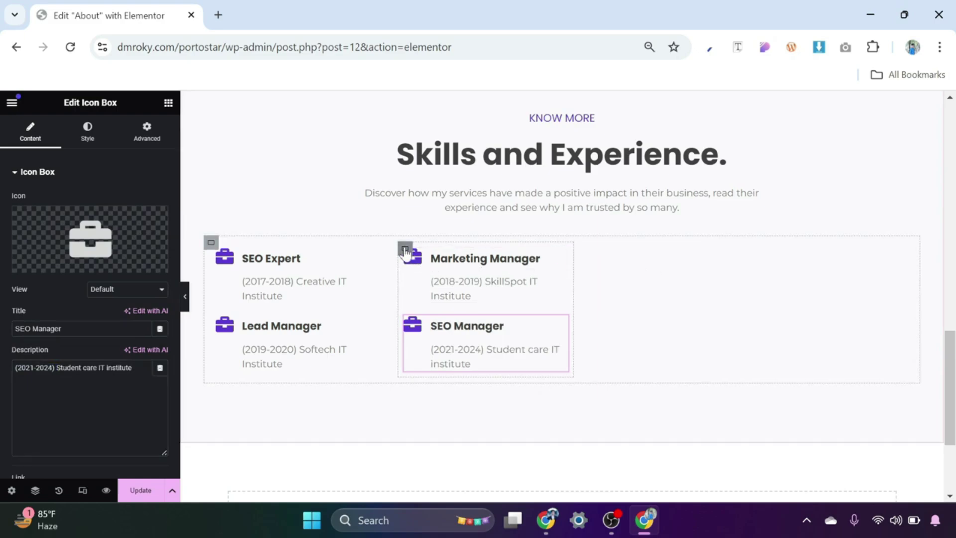
Step: Duplicate the second icon-box column container and set the copy's width to 50%
left_click(405, 250)
right_click(405, 250)
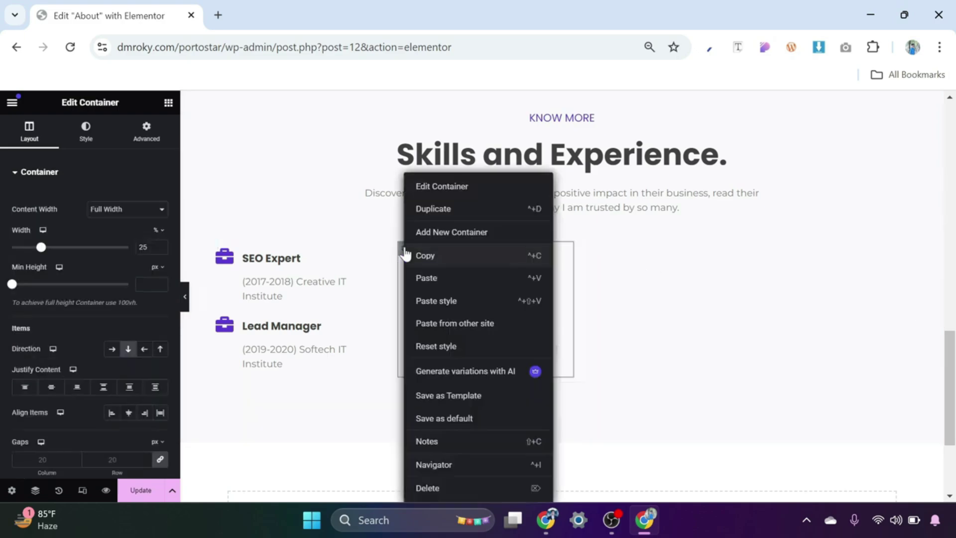
left_click(441, 220)
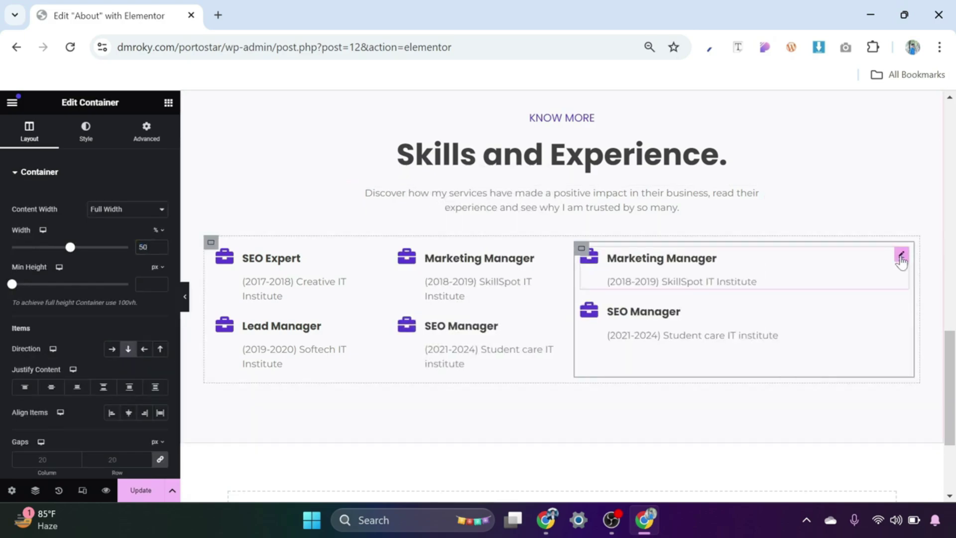
Step: Delete both the "Marketing Manager" and "SEO Manager" icon boxes from the third column
left_click(900, 254)
right_click(900, 260)
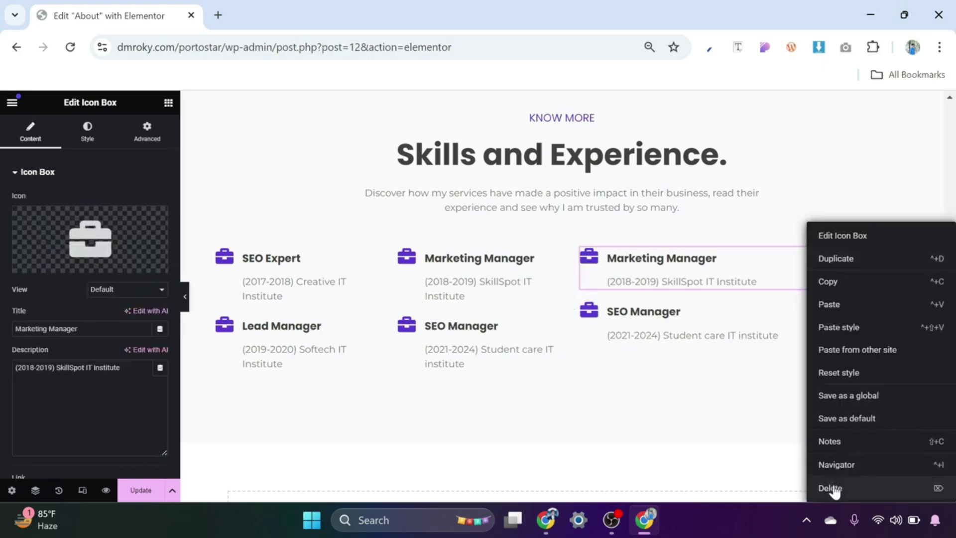
left_click(832, 488)
left_click(900, 255)
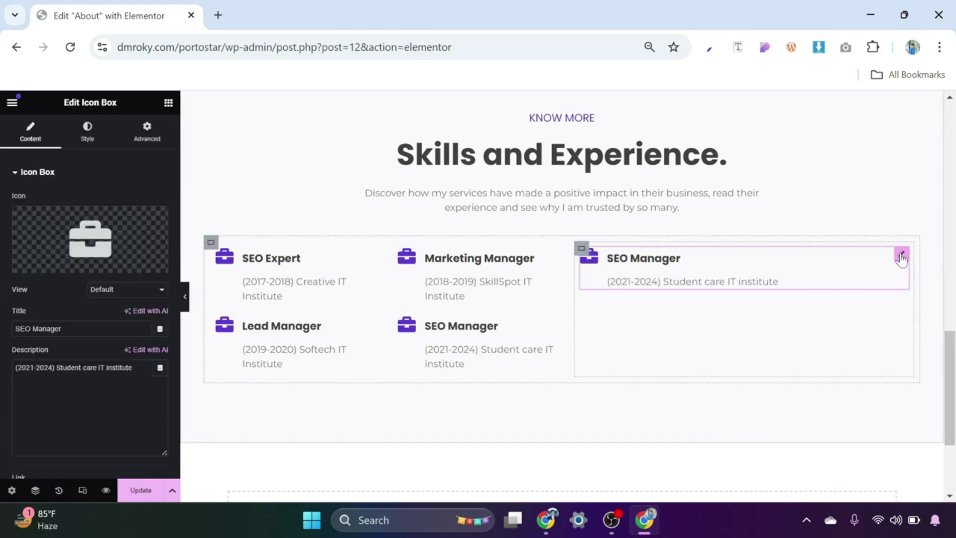
right_click(900, 259)
left_click(832, 488)
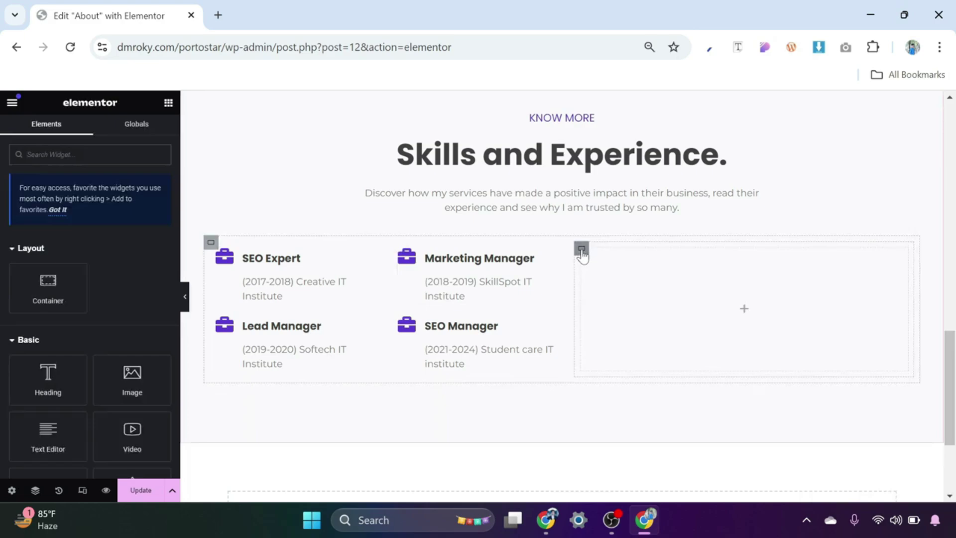
Step: Find the Progress Bar widget and add it to the empty third column
left_click(581, 249)
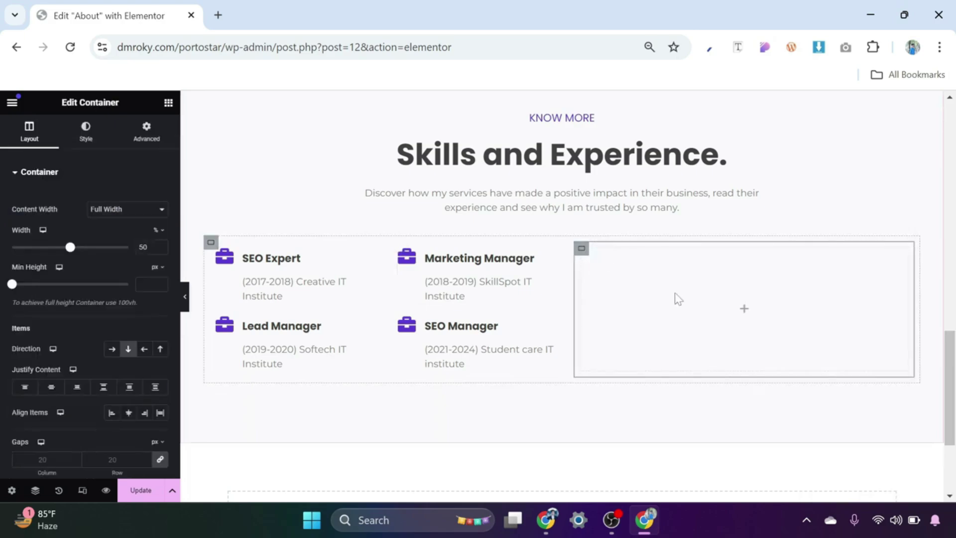
left_click(51, 389)
left_click(745, 310)
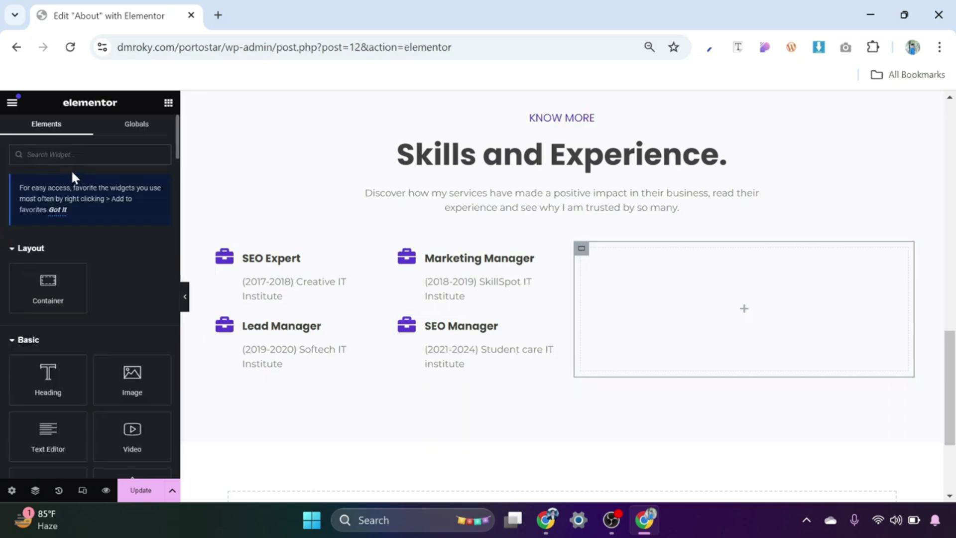
type("progre")
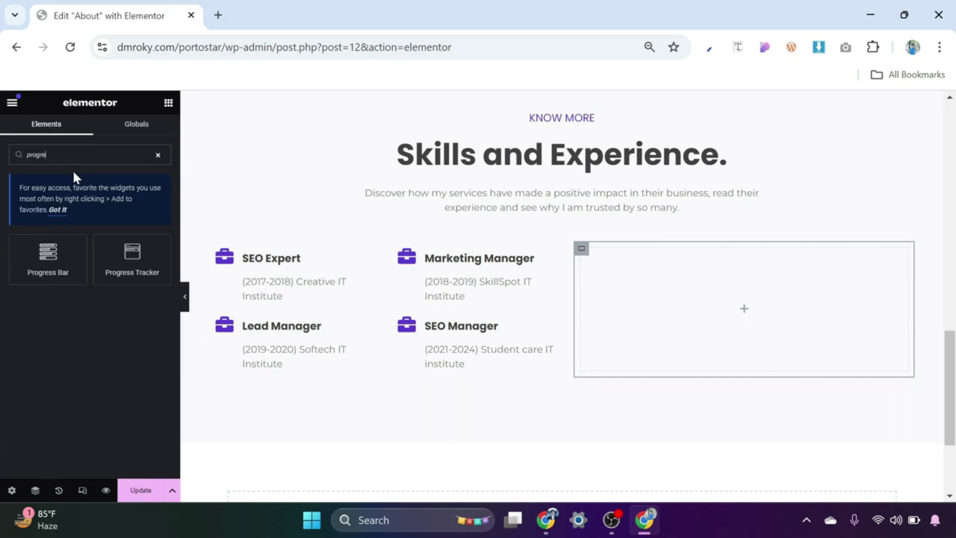
left_click_drag(52, 277, 742, 308)
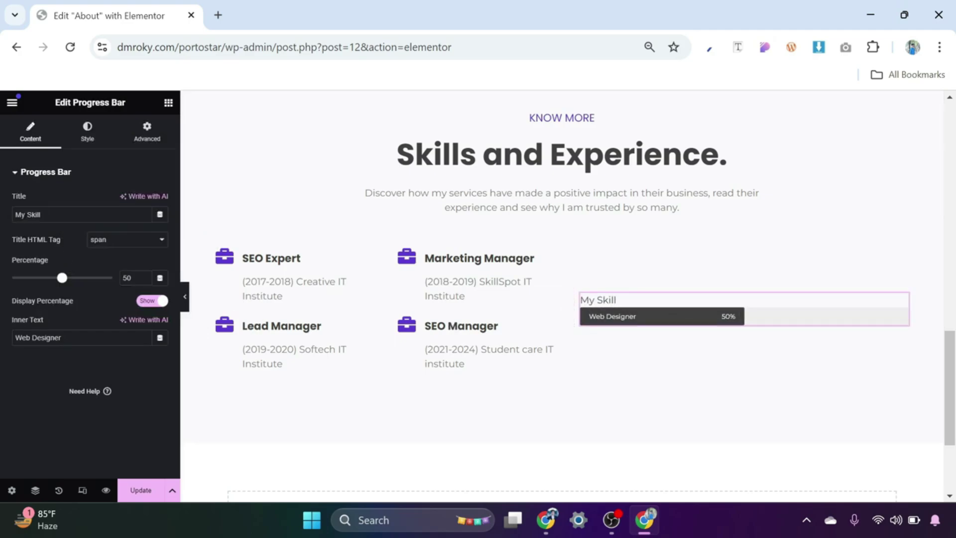
Step: Clear the progress bar's title, set its inner text to "Lead Generations" and its percentage to 95
left_click_drag(41, 214, 3, 228)
key("BackSpace")
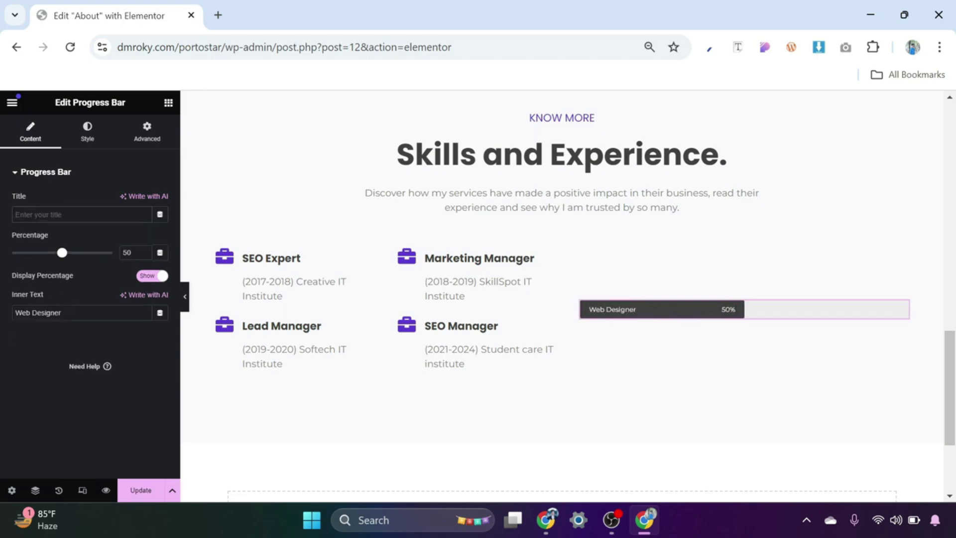
left_click_drag(61, 312, 4, 320)
type("Lead Generations")
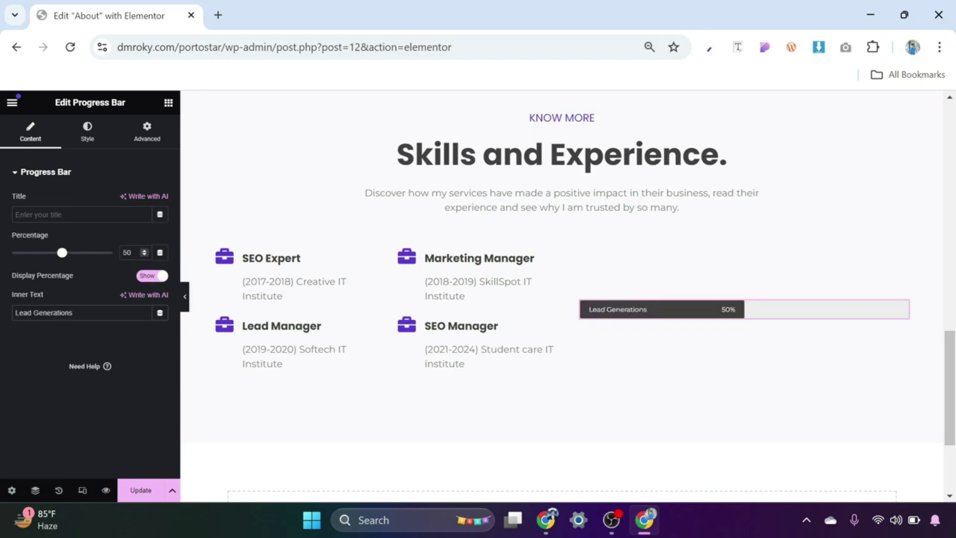
type("95")
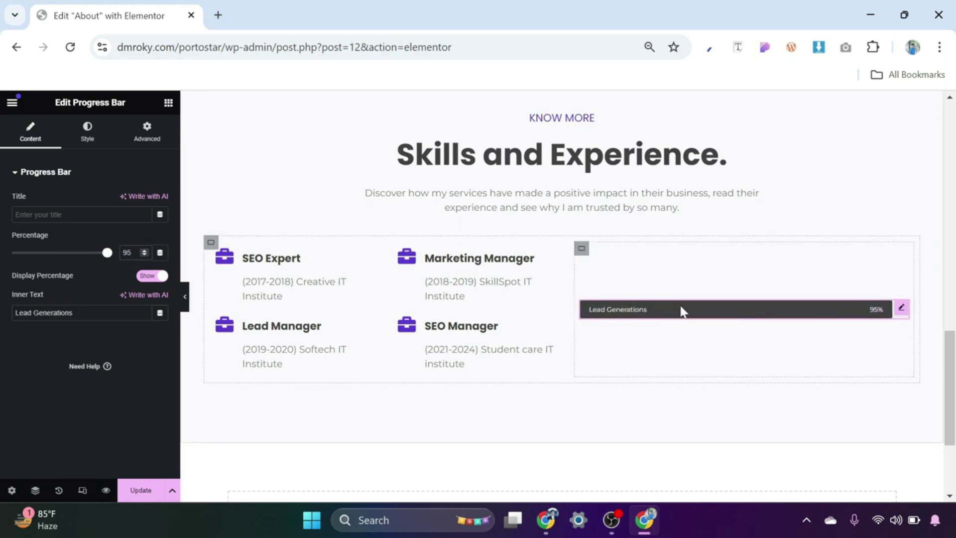
Step: Set the progress bar's color to the purple global color and its inner text color to white
left_click(86, 138)
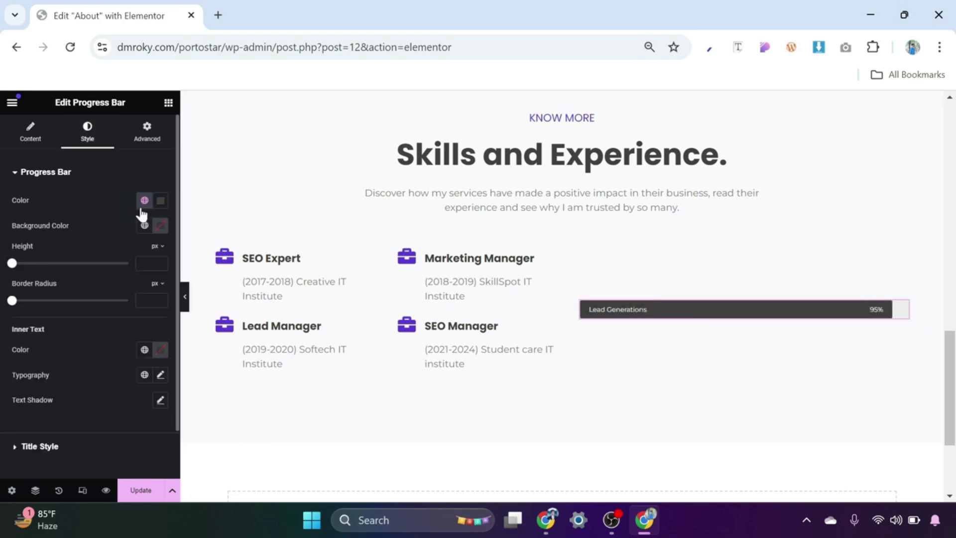
left_click(141, 204)
left_click(77, 327)
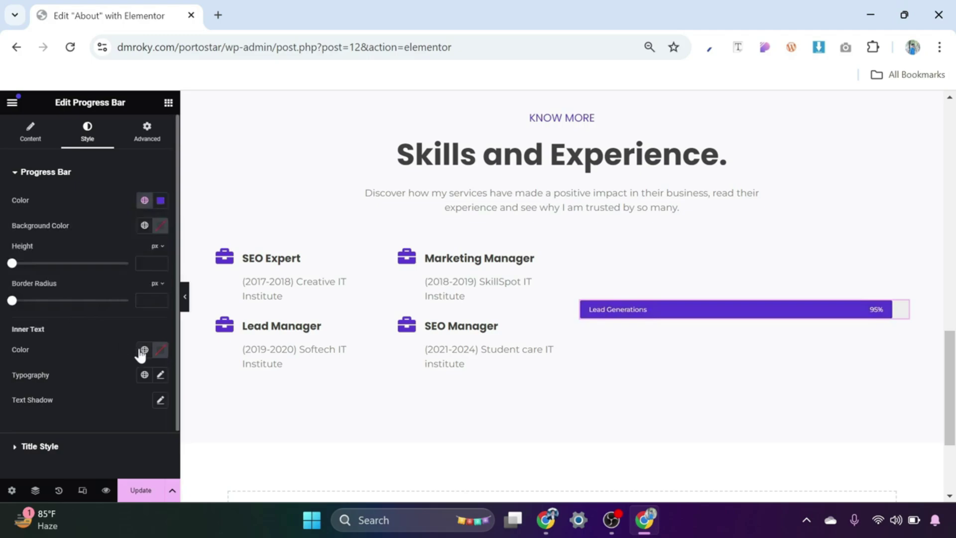
left_click(159, 350)
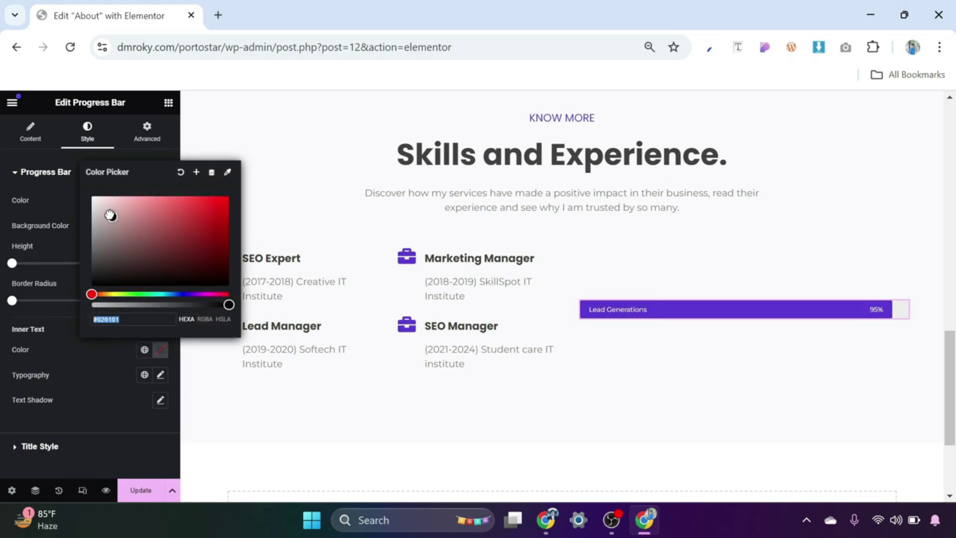
left_click_drag(110, 215, 92, 196)
left_click(76, 360)
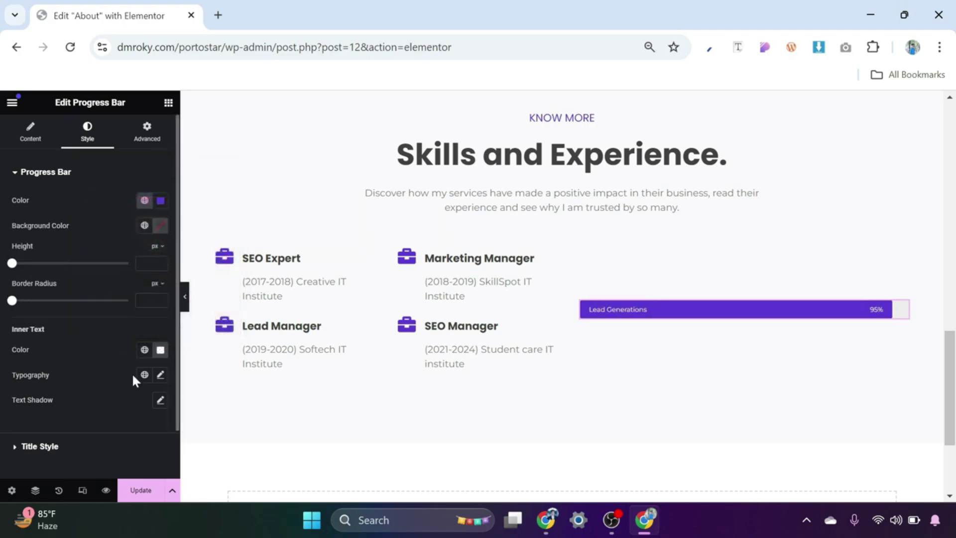
Step: Set the progress bar's inner text typography to Montserrat at 16 px and the bar's border radius to 10 px
left_click(160, 374)
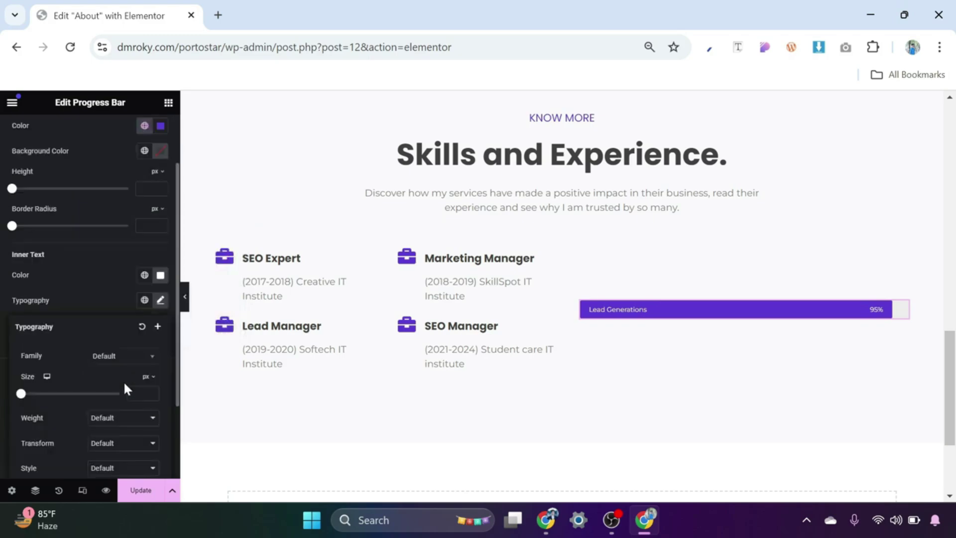
left_click(142, 364)
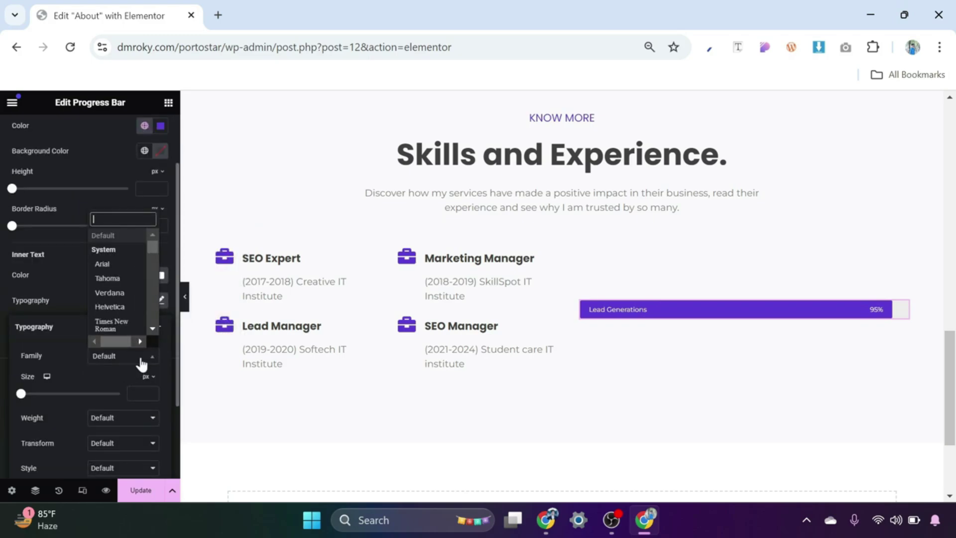
type("mont")
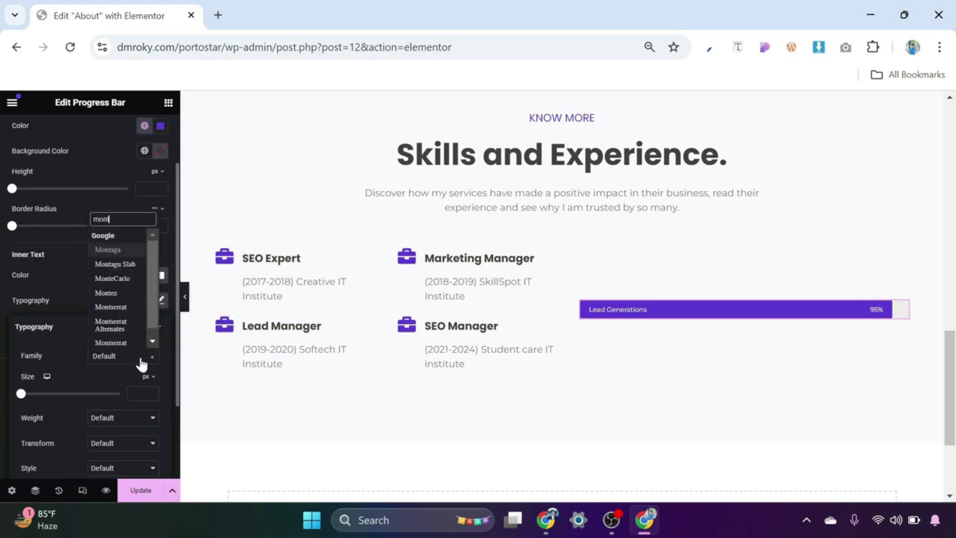
left_click(121, 307)
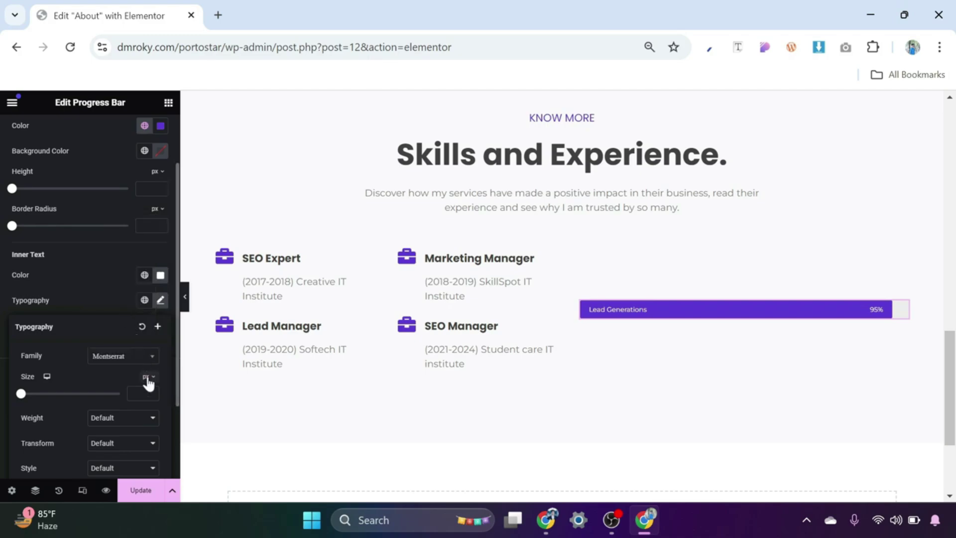
type("16")
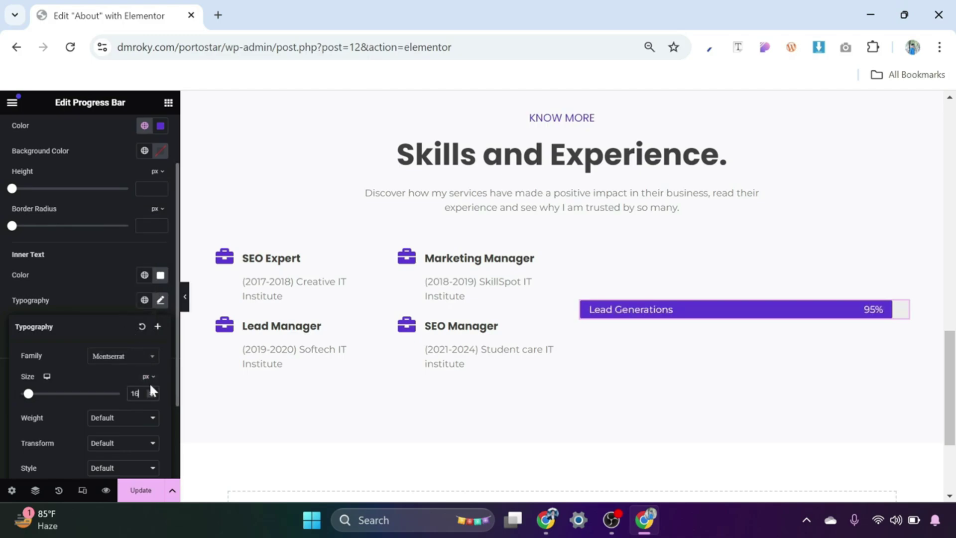
left_click(88, 270)
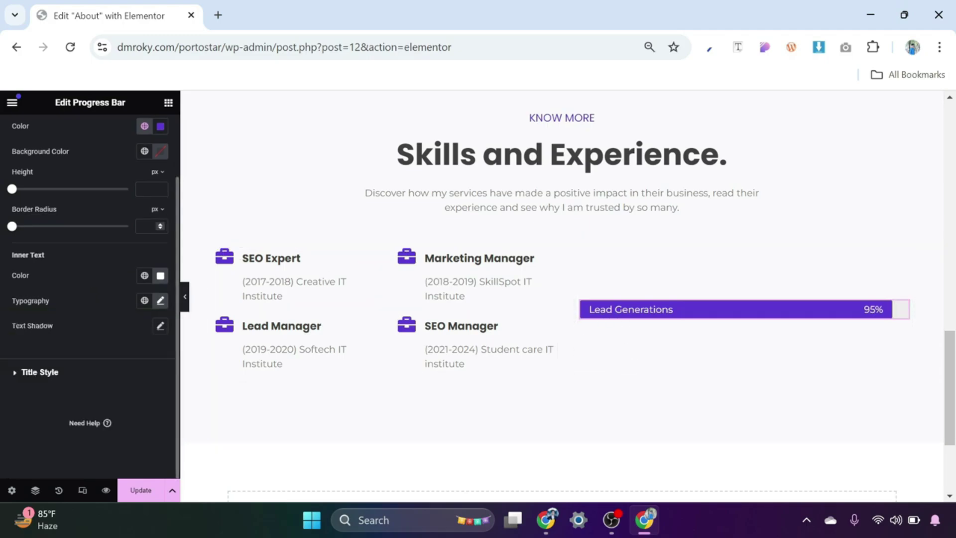
scroll(139, 225, "up", 1)
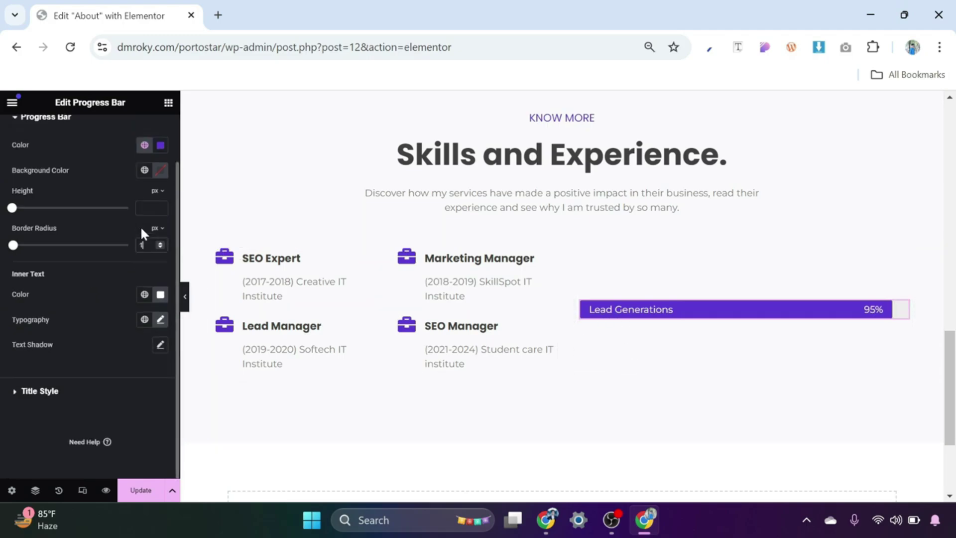
type("10")
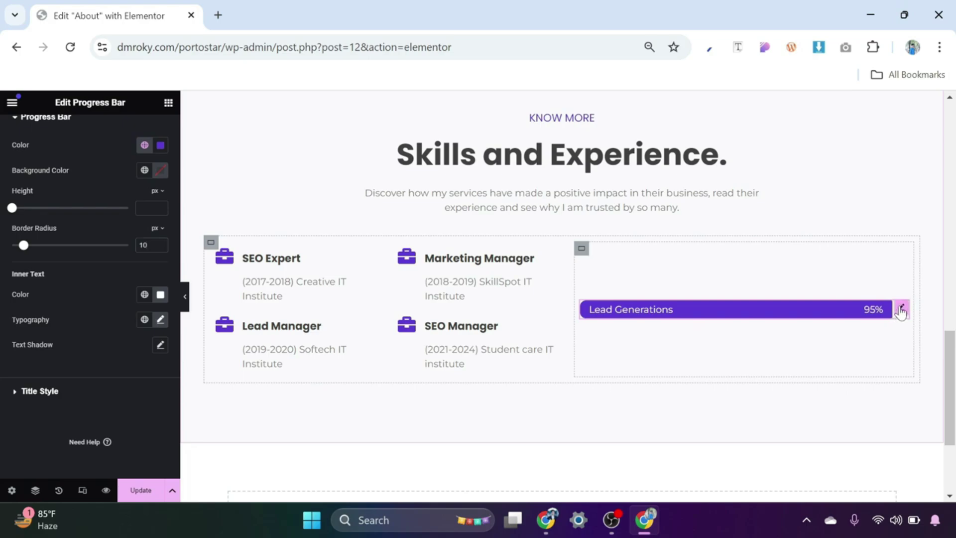
Step: Duplicate the "Lead Generations" progress bar four times so the third column holds five bars
right_click(901, 310)
left_click(851, 260)
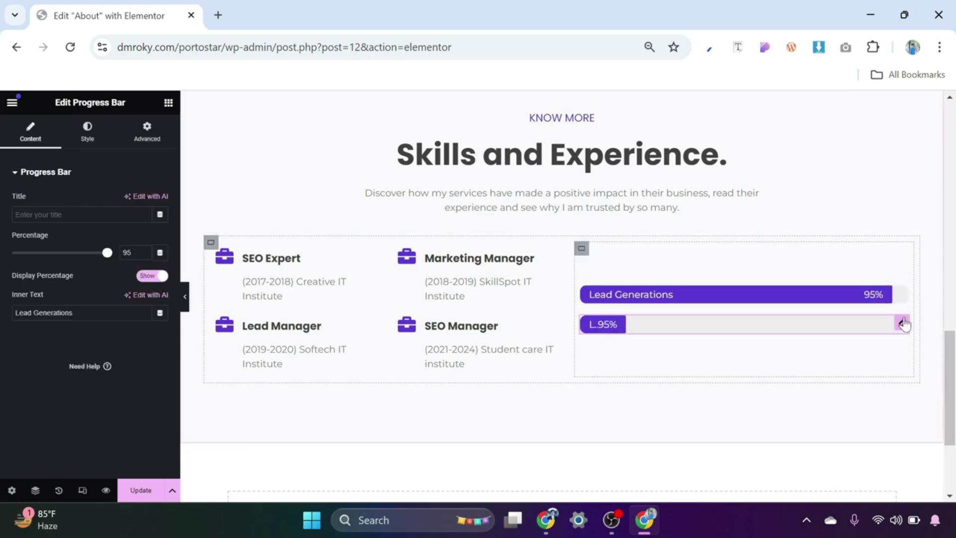
right_click(904, 323)
left_click(852, 259)
right_click(896, 338)
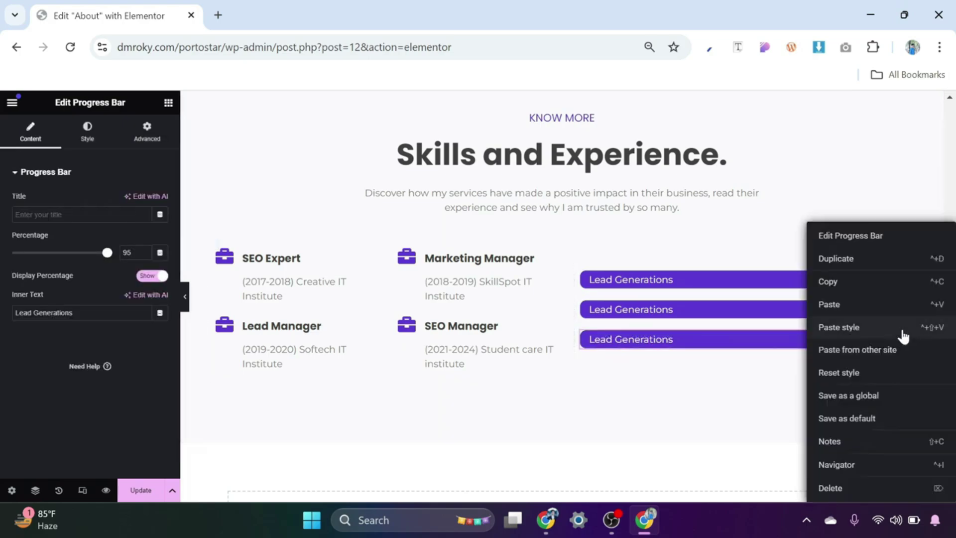
left_click(865, 263)
right_click(861, 264)
left_click(862, 260)
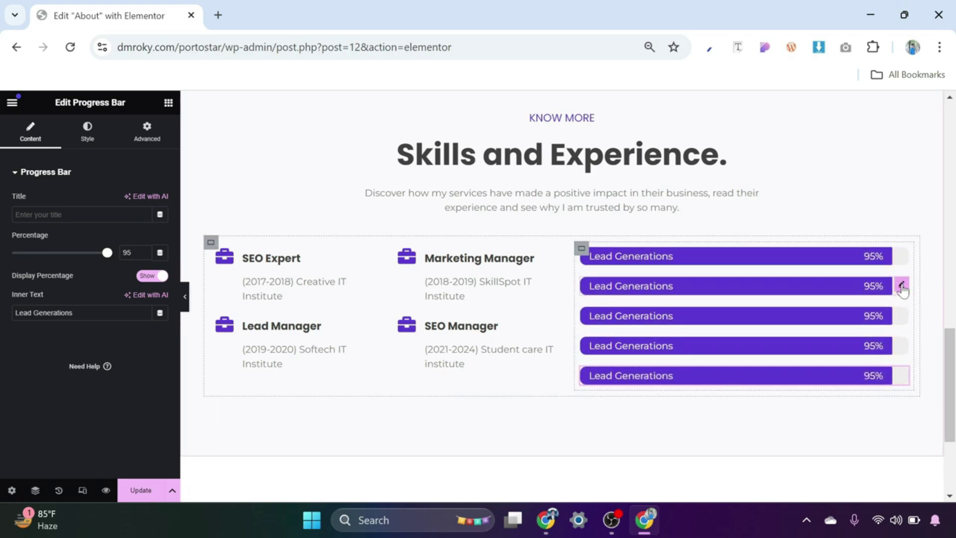
Step: Change the second progress bar's inner text to "Web Design" and its percentage to 65
left_click(902, 288)
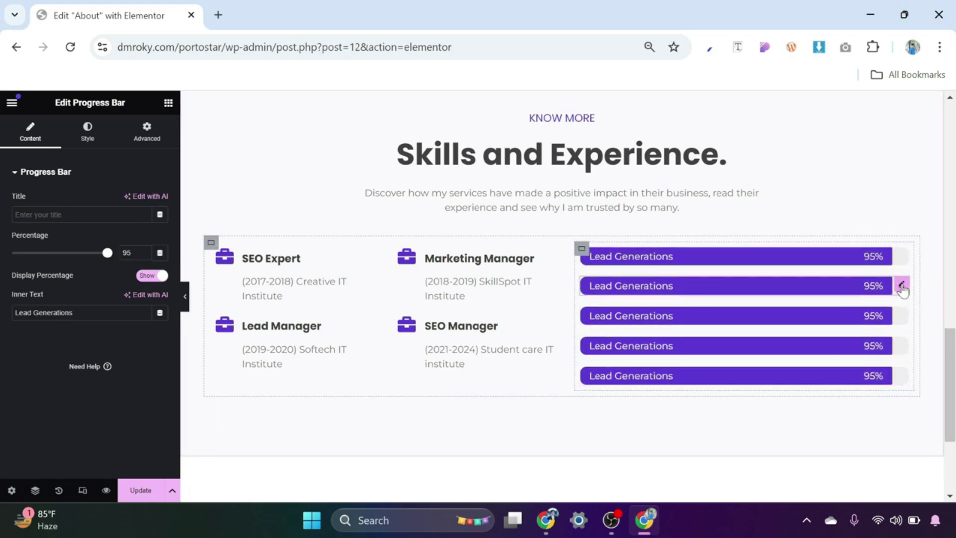
left_click_drag(50, 313, 2, 326)
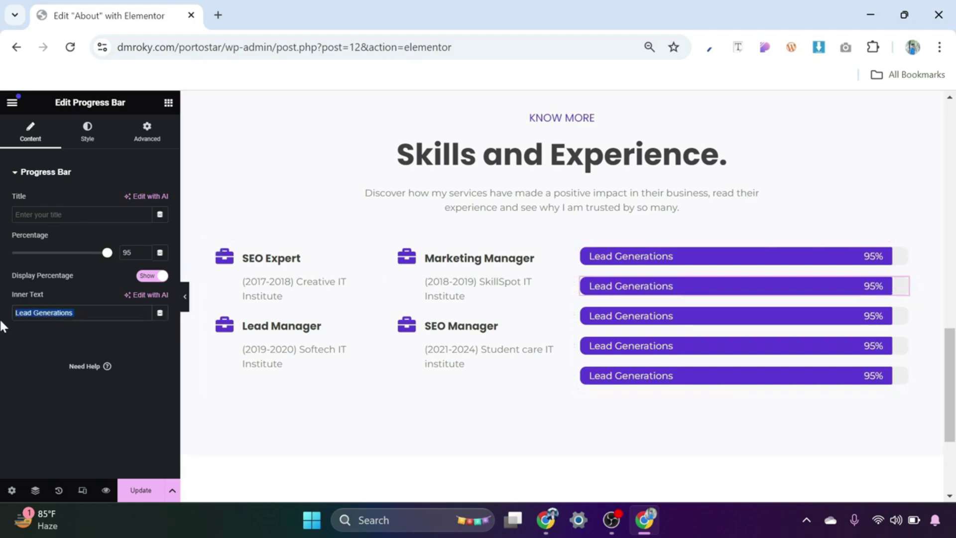
type("Web Design")
double_click(127, 253)
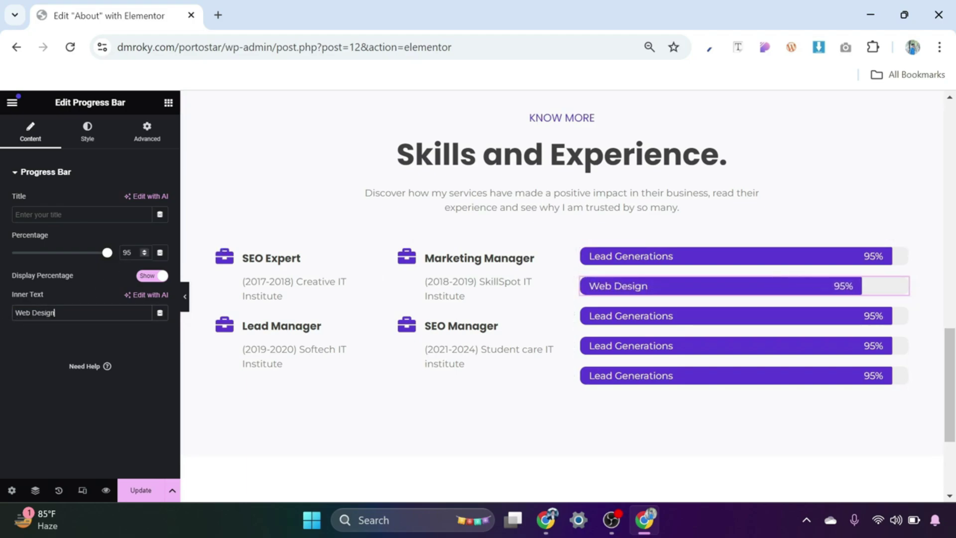
type("65")
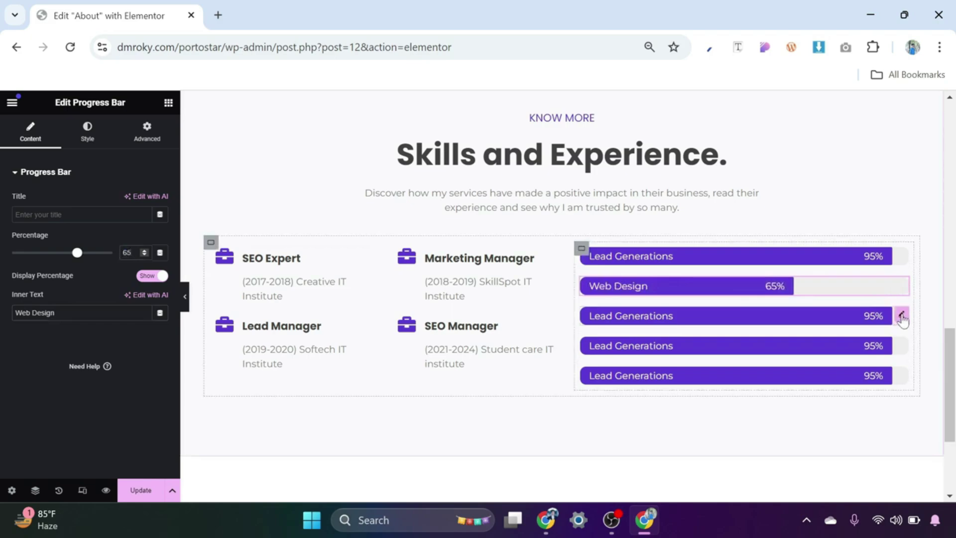
Step: Change the third progress bar's inner text to "Search Engine Optimization" and its percentage to 97
left_click(901, 316)
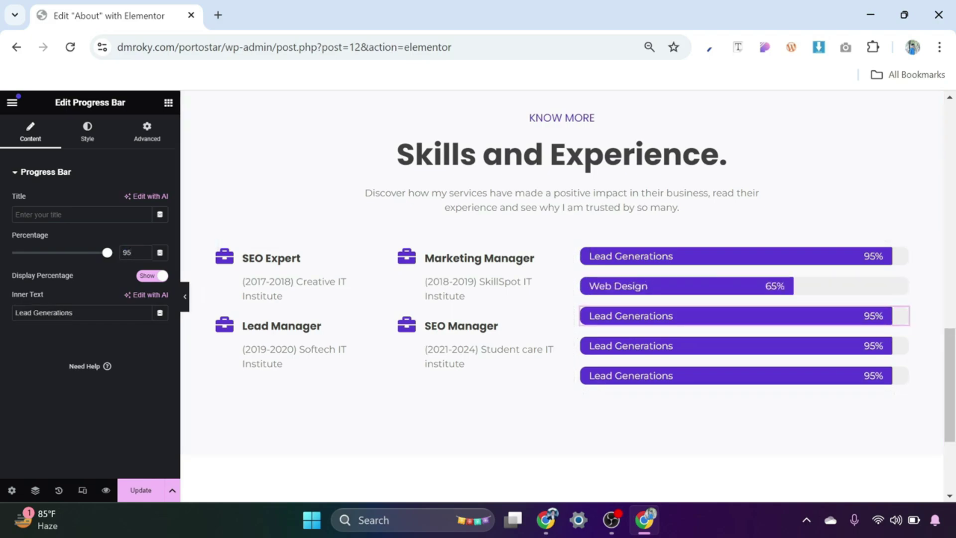
left_click_drag(74, 312, 3, 310)
type("Search Engine Optimization")
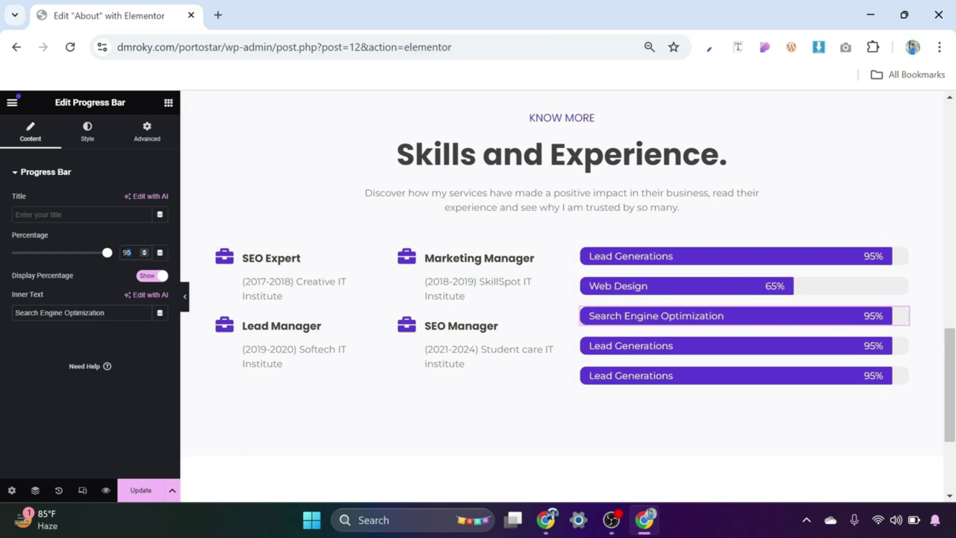
double_click(145, 250)
Step: Change the fourth progress bar's inner text to "Email Marketing" and its percentage to 70
left_click(902, 349)
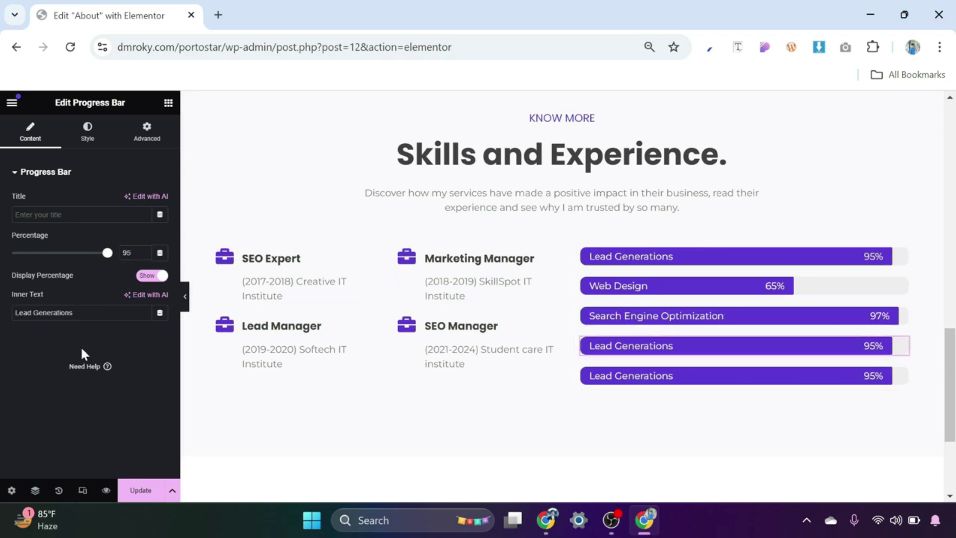
left_click_drag(75, 313, 1, 329)
type("Email Marketing")
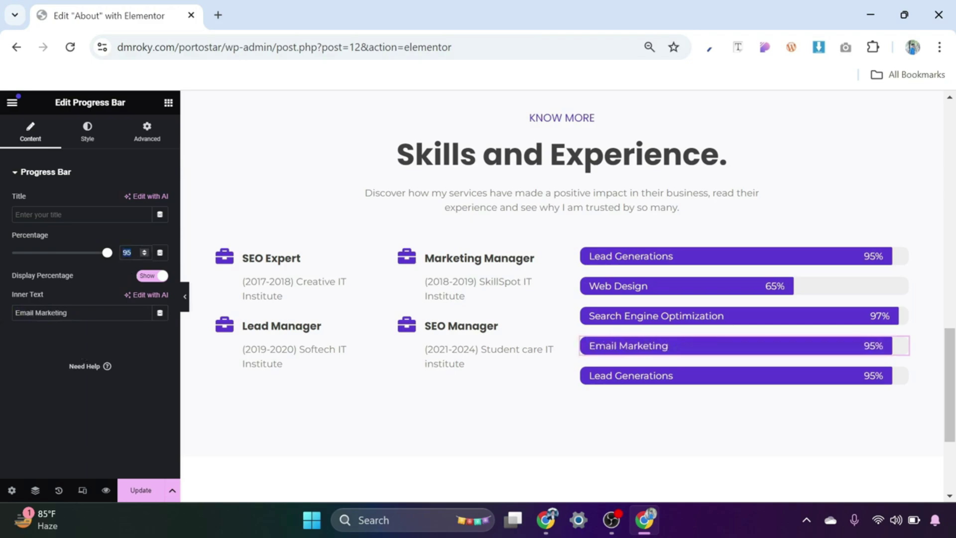
type("70")
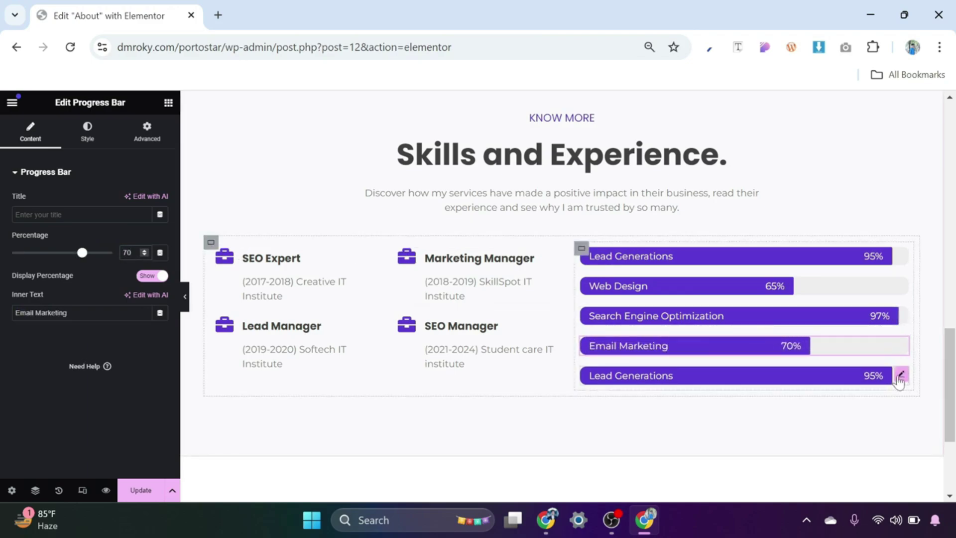
Step: Change the fifth progress bar's inner text to "Facebook Ads Campaign" and its percentage to 91
left_click(900, 377)
left_click_drag(75, 313, 2, 317)
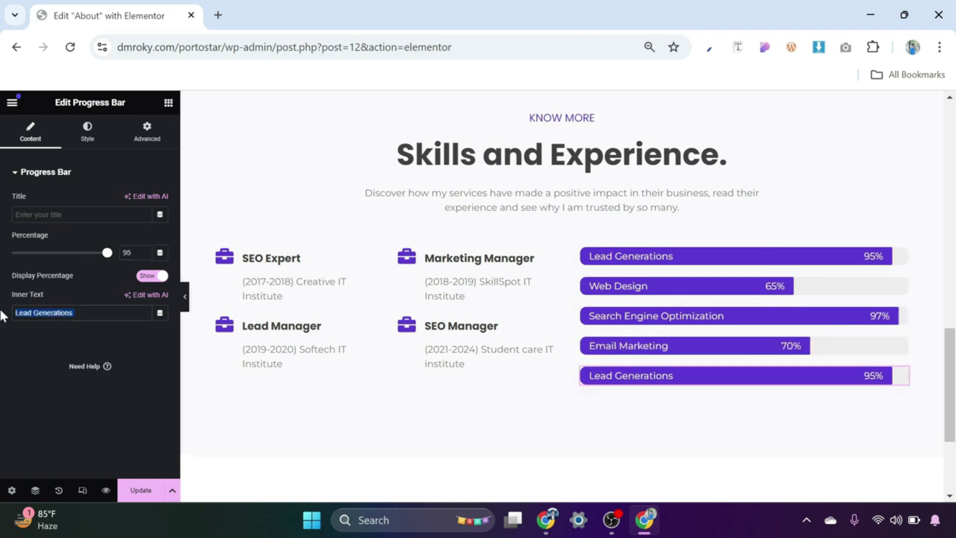
type("Facebook Ads Campaign")
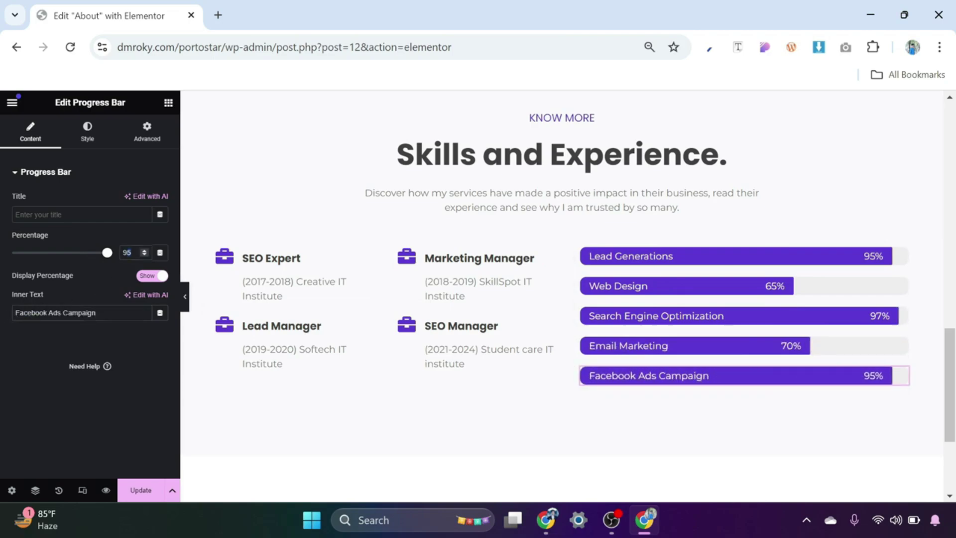
left_click_drag(107, 252, 103, 252)
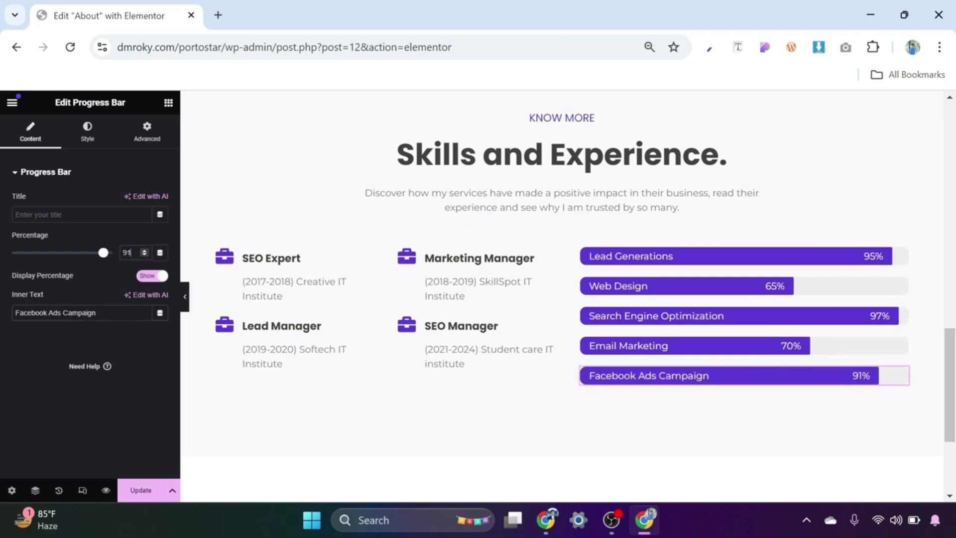
Step: Review the Skills and Experience section, checking the heading, icon boxes and all five progress bars
scroll(614, 284, "up", 2)
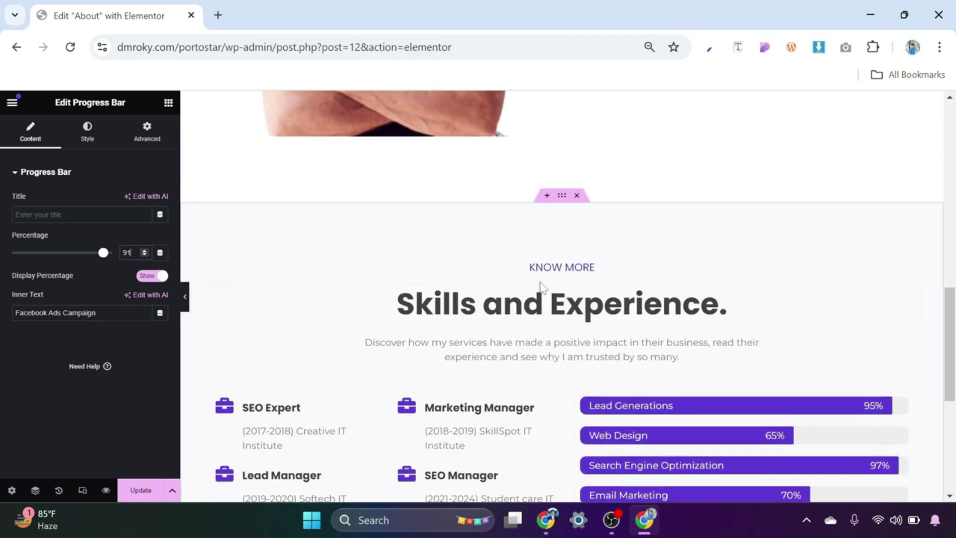
scroll(559, 248, "down", 3)
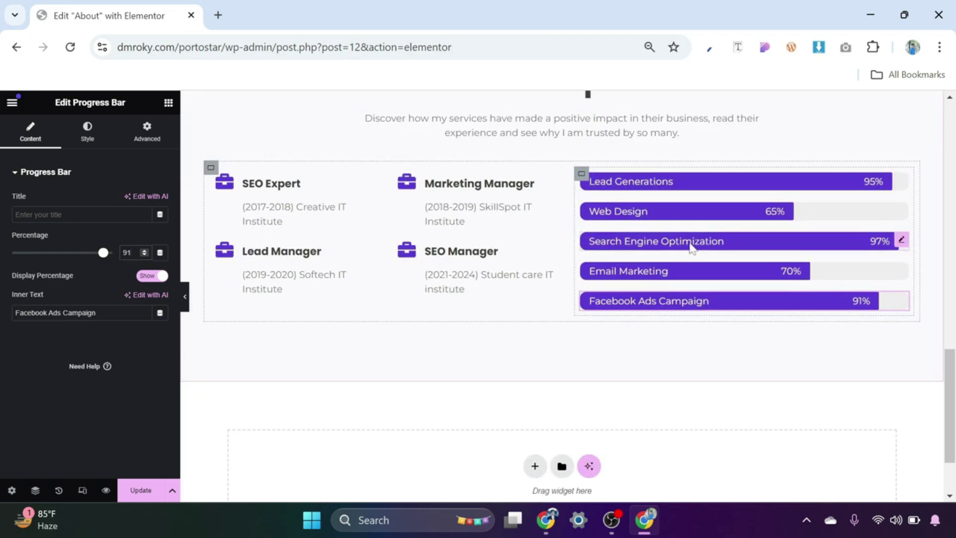
scroll(672, 269, "up", 2)
scroll(397, 304, "down", 1)
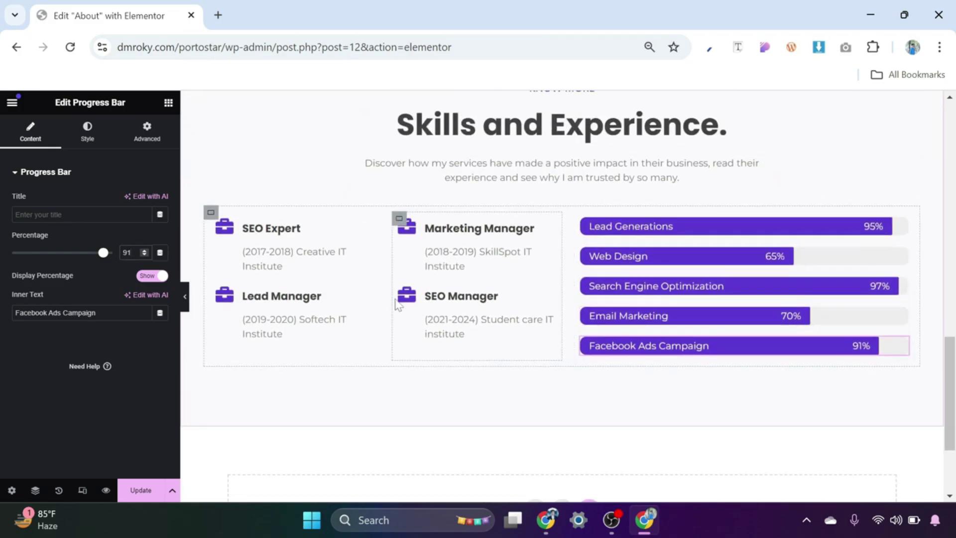
scroll(397, 305, "down", 1)
scroll(478, 288, "down", 2)
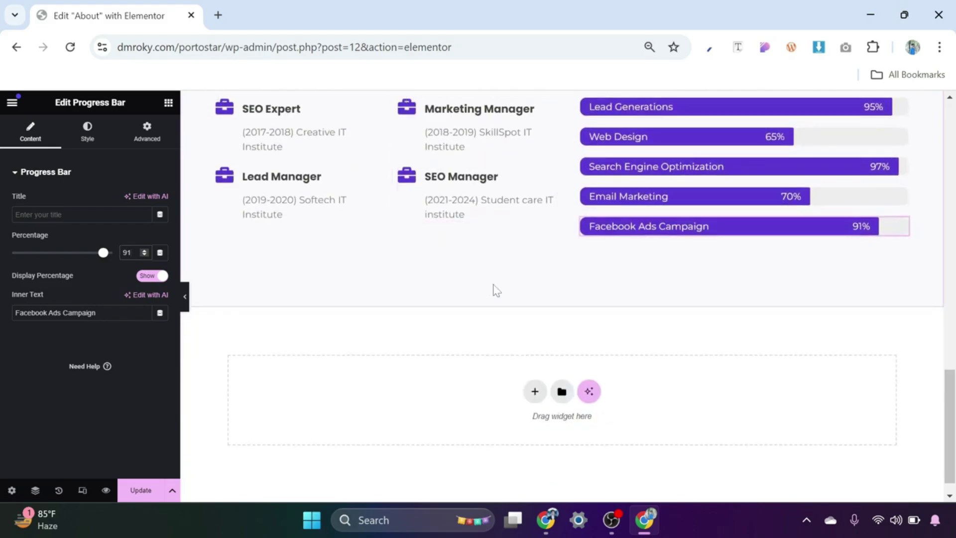
scroll(495, 293, "up", 6)
scroll(541, 311, "down", 5)
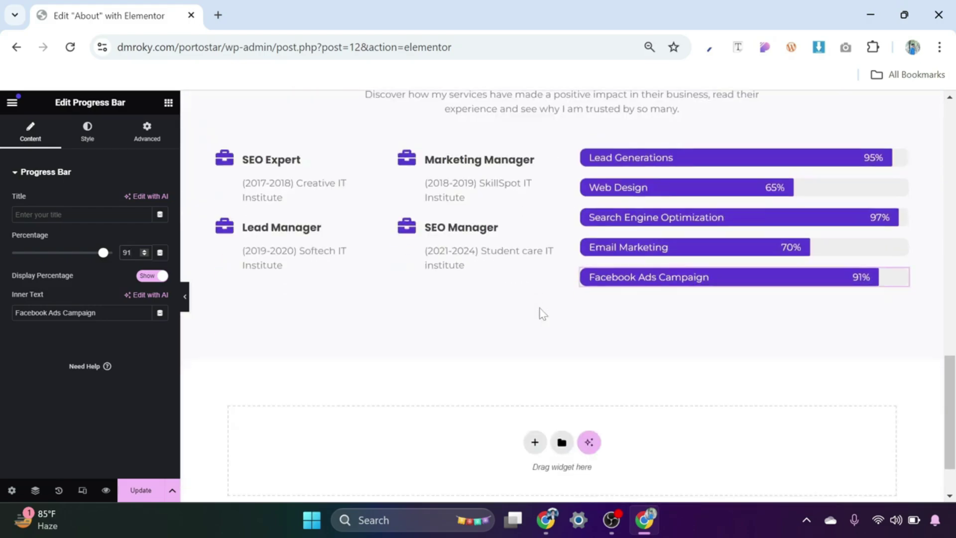
Step: Add a single-column container below the skills section with 100 px top and bottom padding and 0 on its sides
scroll(593, 312, "down", 2)
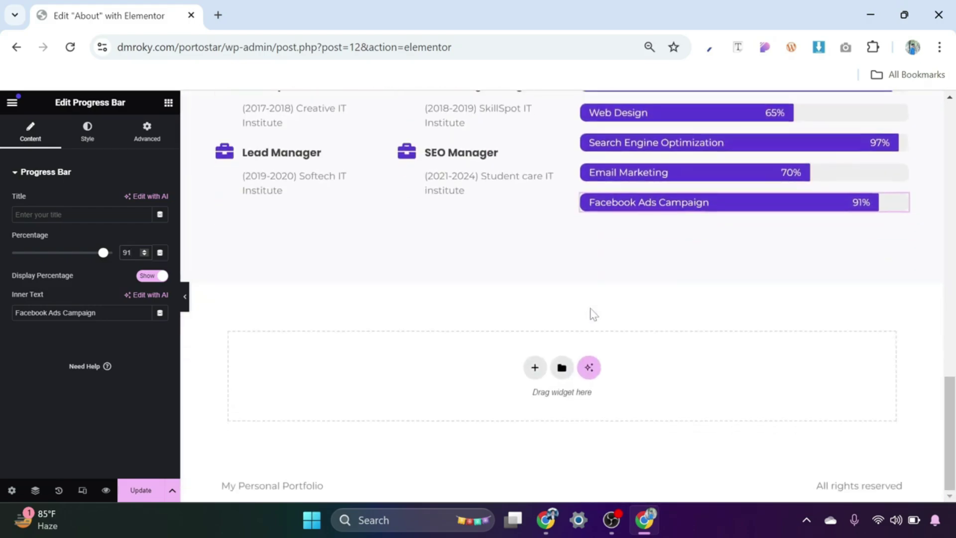
left_click(535, 368)
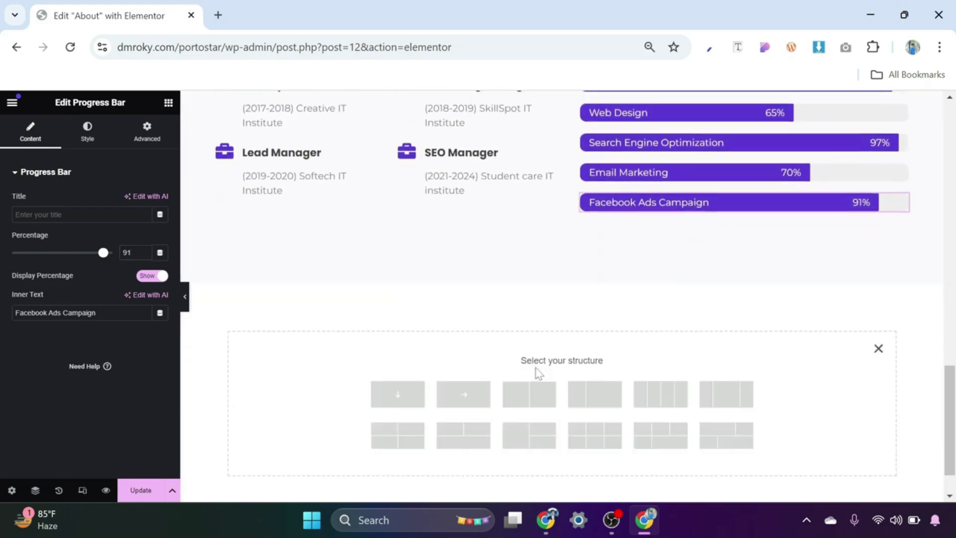
left_click(398, 397)
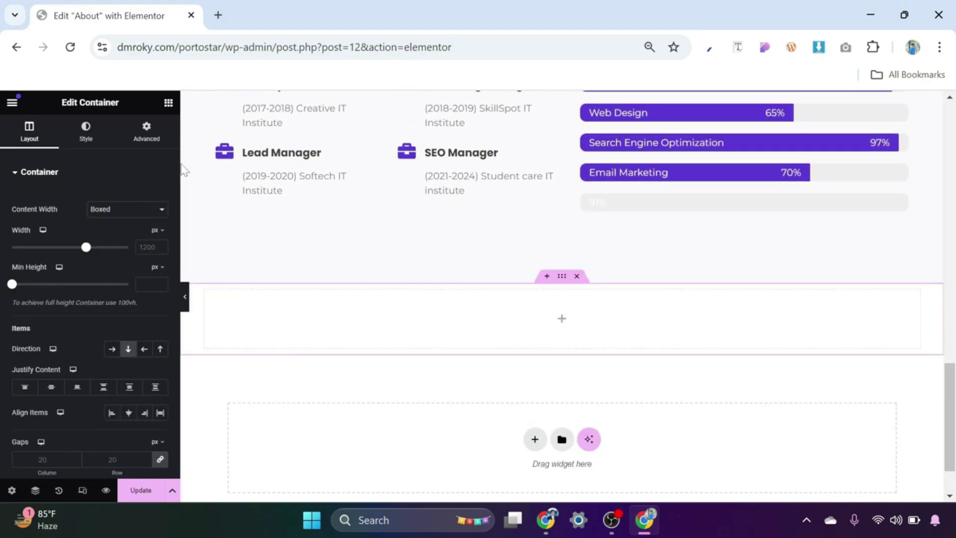
left_click(144, 139)
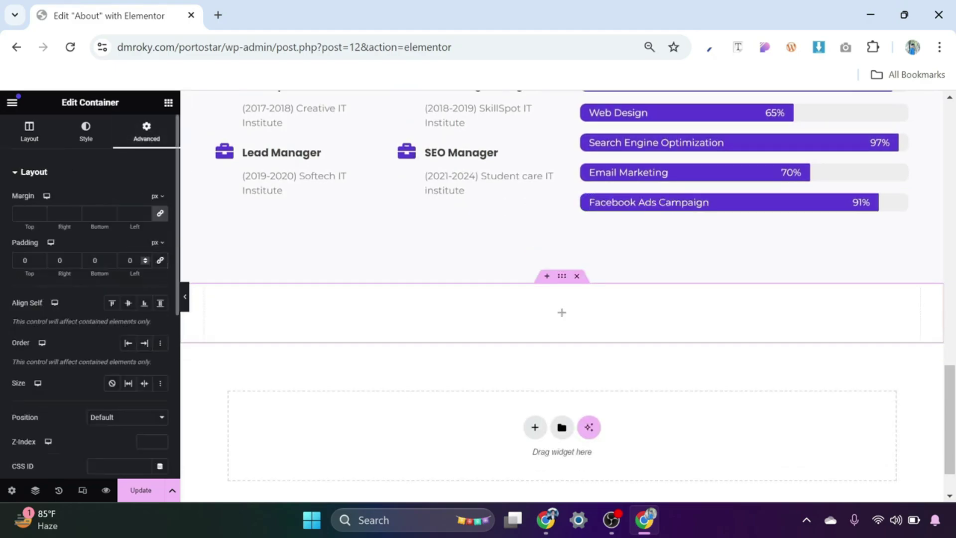
type("100")
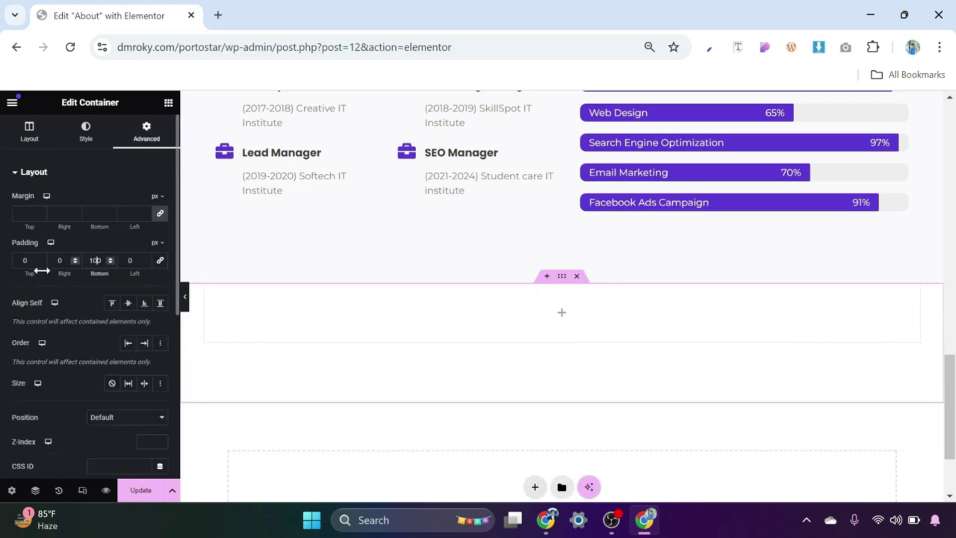
type("100")
Step: Add a heading widget reading "PORTFOLIO" to the new empty container
scroll(563, 304, "down", 1)
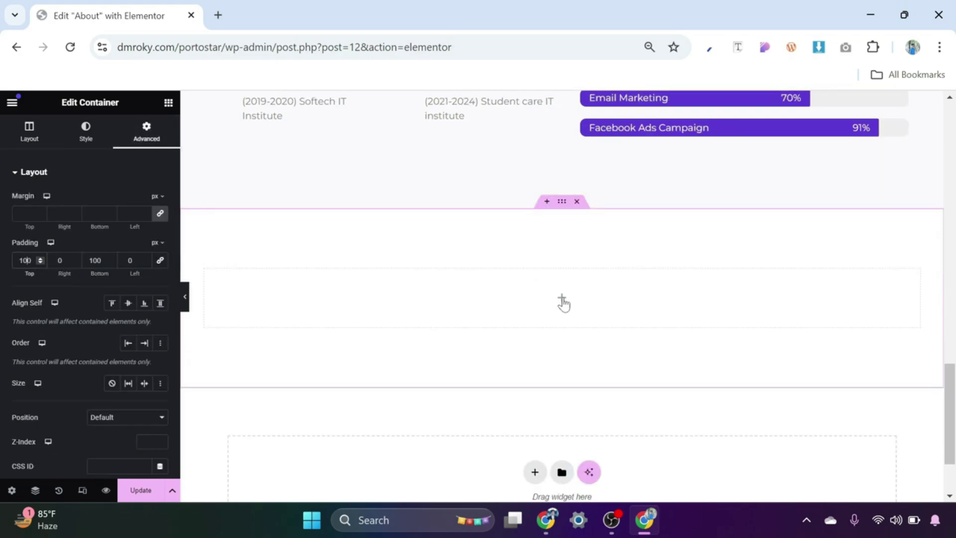
left_click(562, 300)
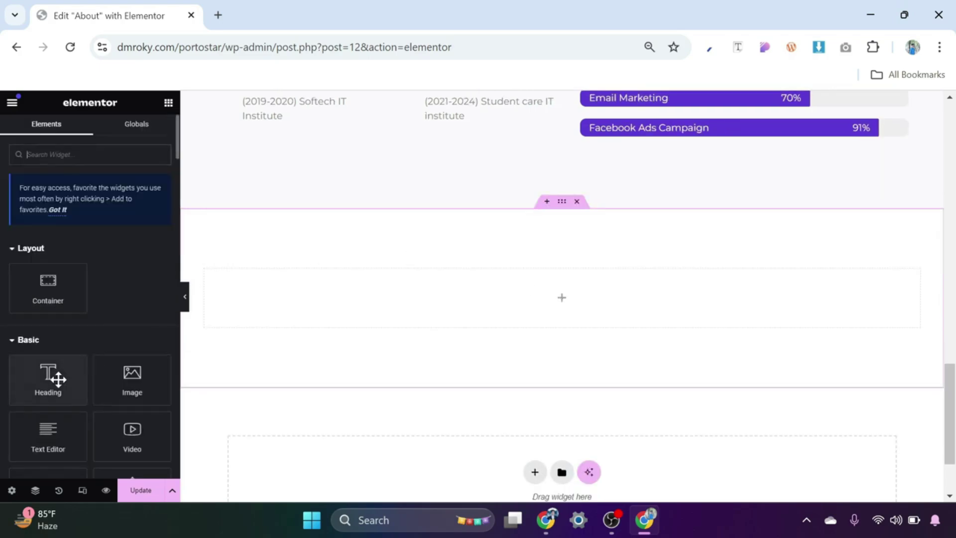
left_click_drag(52, 377, 572, 298)
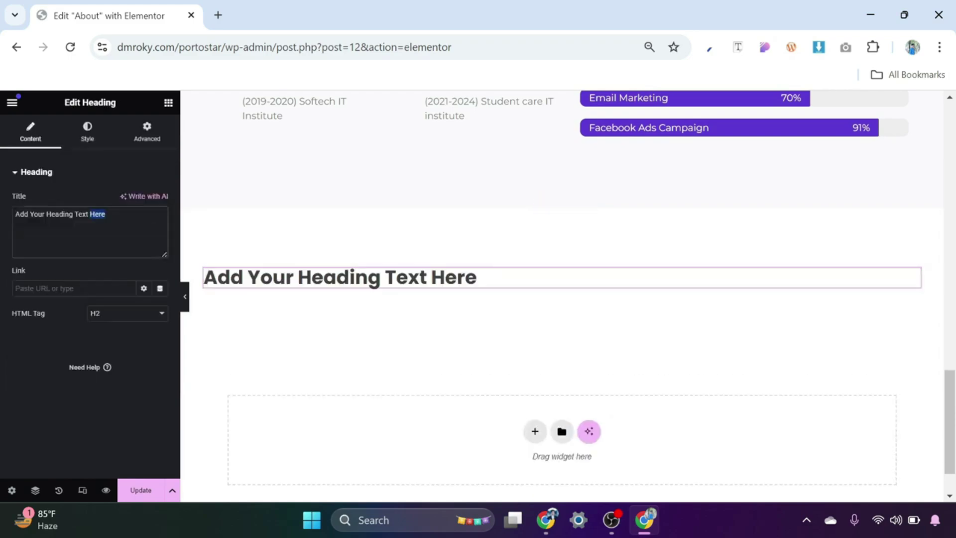
type("PORTFOLIO")
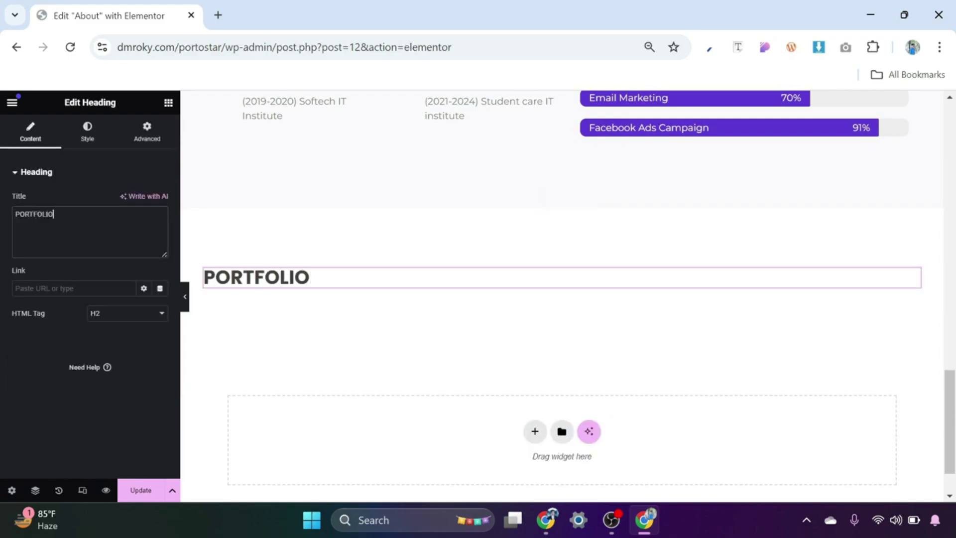
Step: Copy the style of the "KNOW MORE" heading onto the "PORTFOLIO" heading
scroll(542, 291, "up", 9)
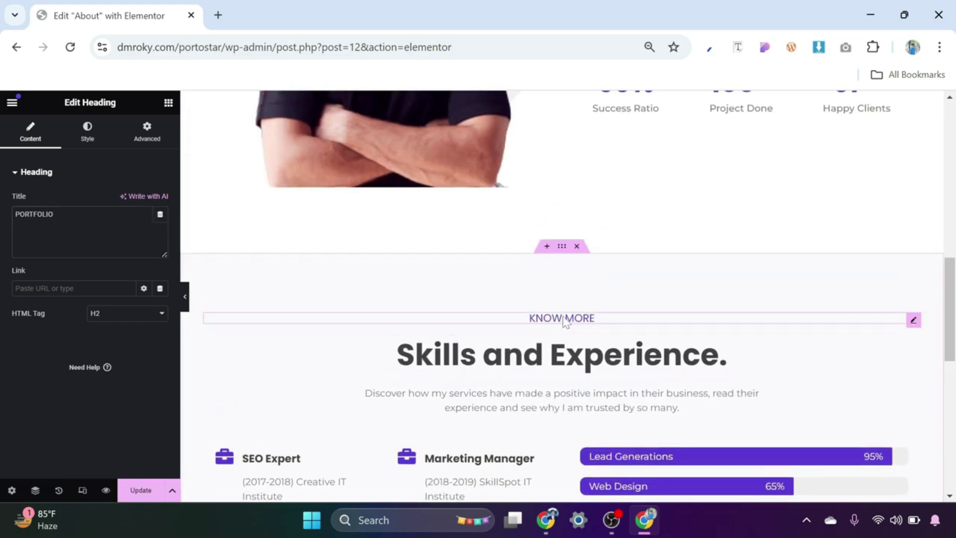
left_click(564, 321)
right_click(565, 321)
left_click(586, 283)
scroll(584, 299, "down", 1)
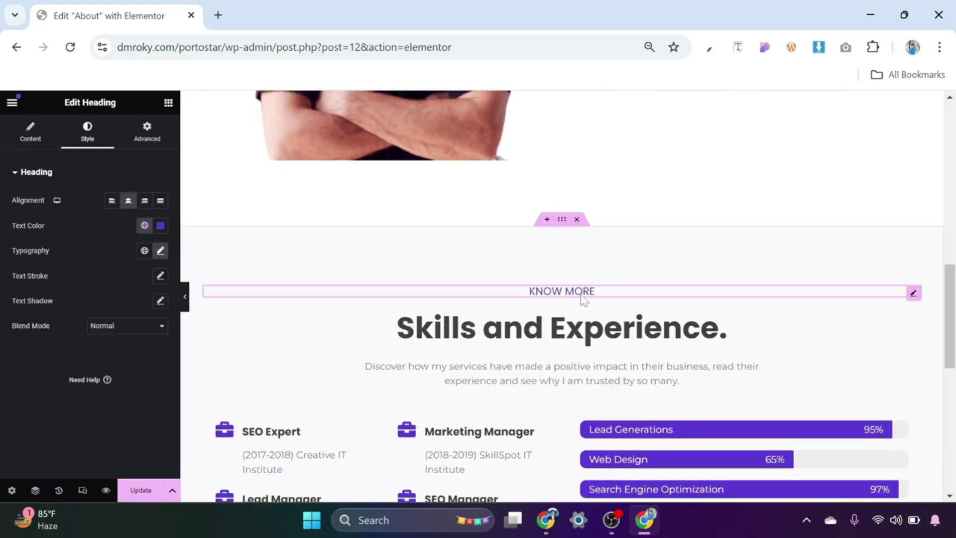
scroll(584, 299, "down", 8)
left_click(326, 278)
right_click(327, 277)
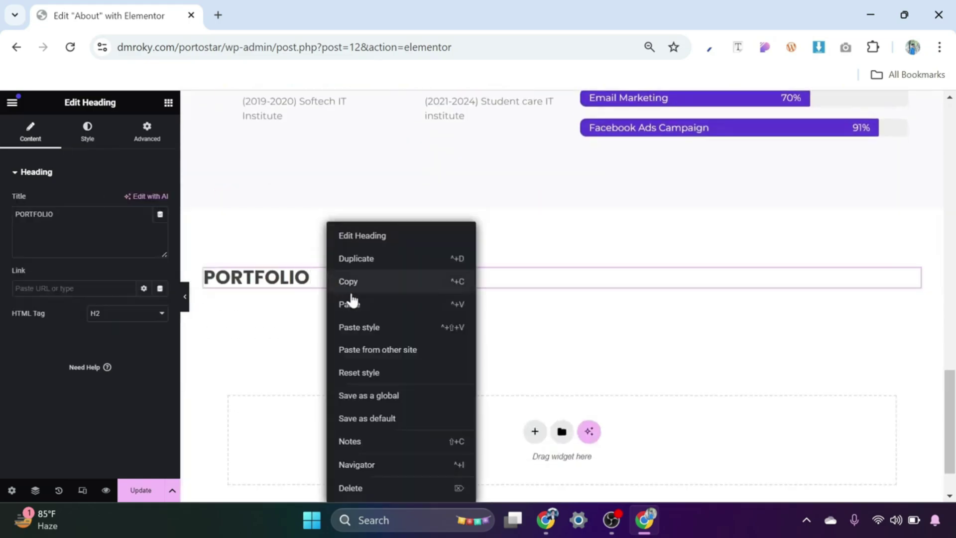
left_click(363, 329)
Step: Add a second heading below "PORTFOLIO" with the title "My Recent Project"
left_click(169, 103)
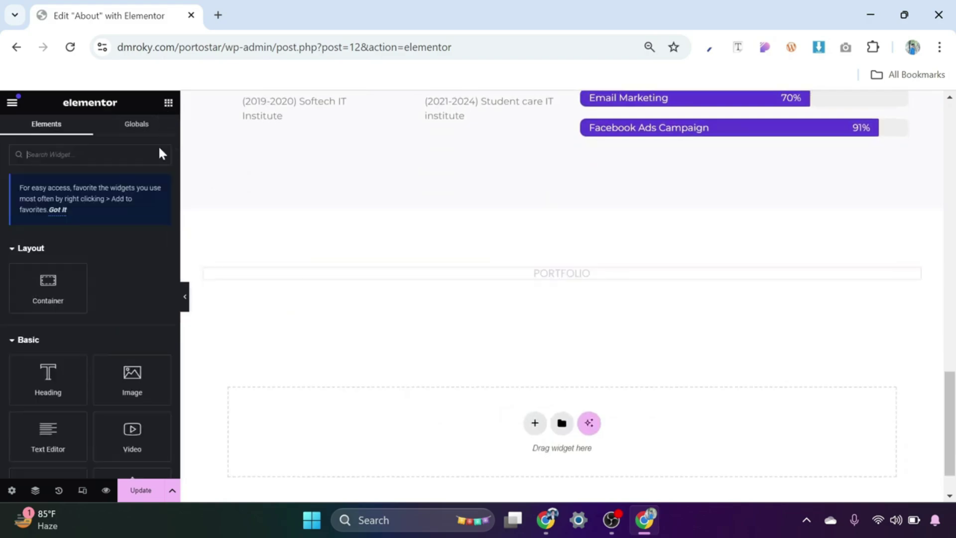
left_click_drag(78, 371, 583, 280)
left_click_drag(106, 215, 2, 222)
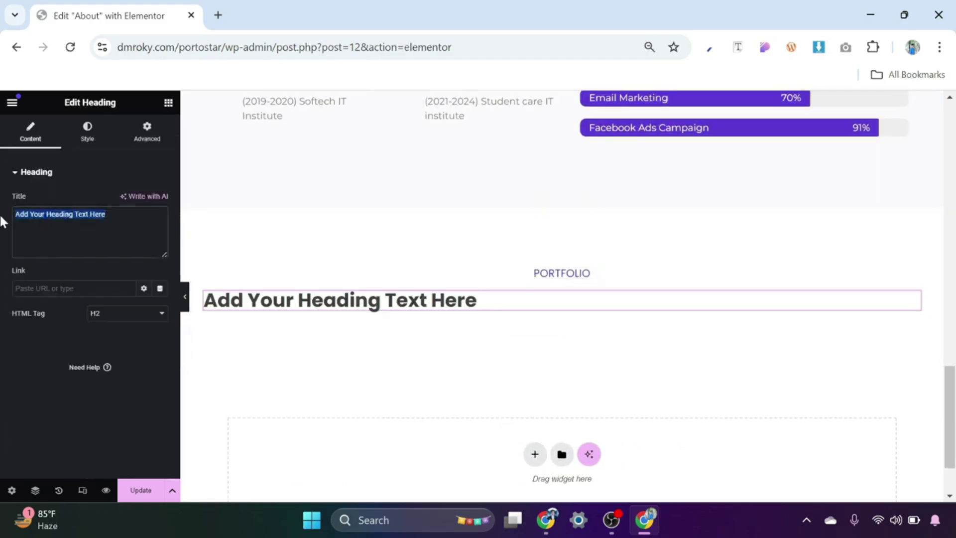
key("ctrl+v")
Step: Copy the style of the "Skills and Experience." heading onto the "My Recent Project" heading
scroll(461, 329, "up", 8)
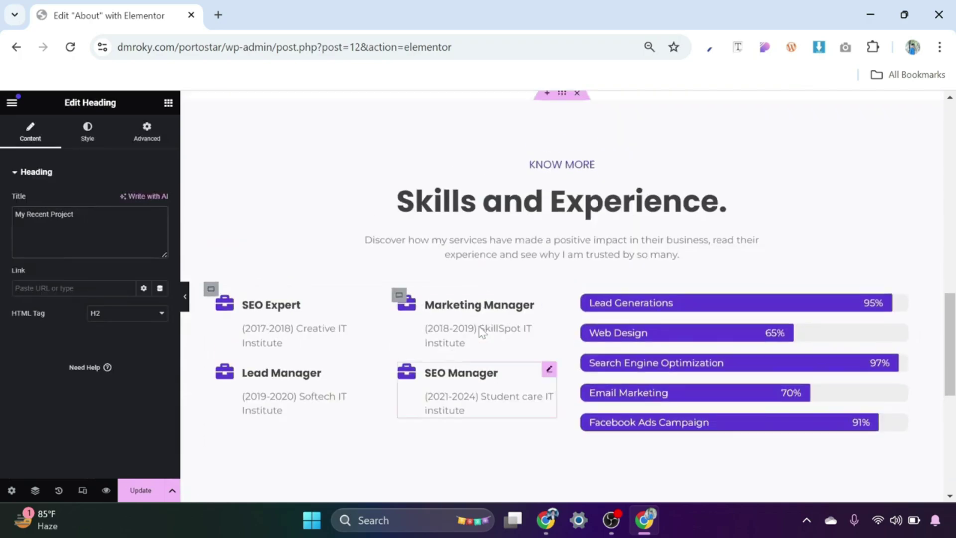
left_click(527, 358)
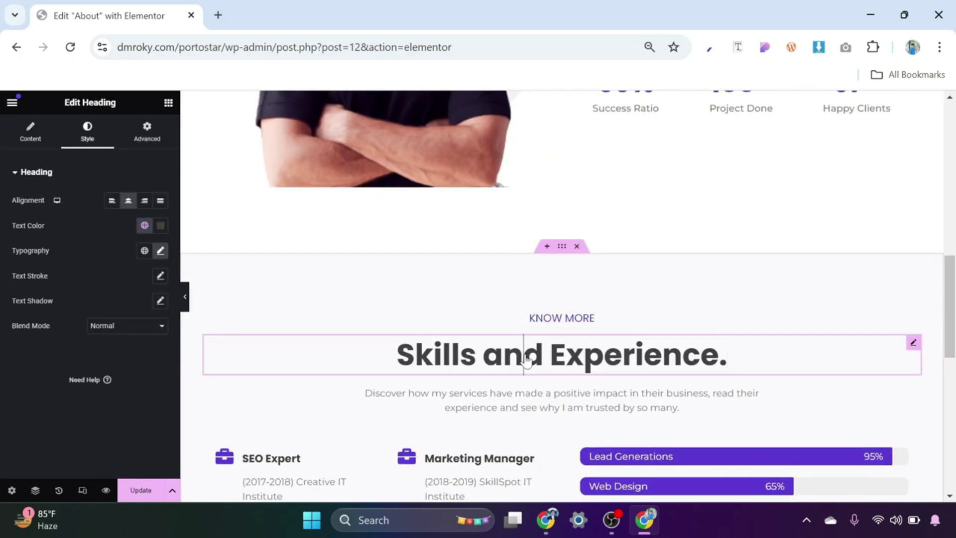
right_click(525, 357)
left_click(557, 288)
scroll(411, 307, "down", 8)
left_click(409, 307)
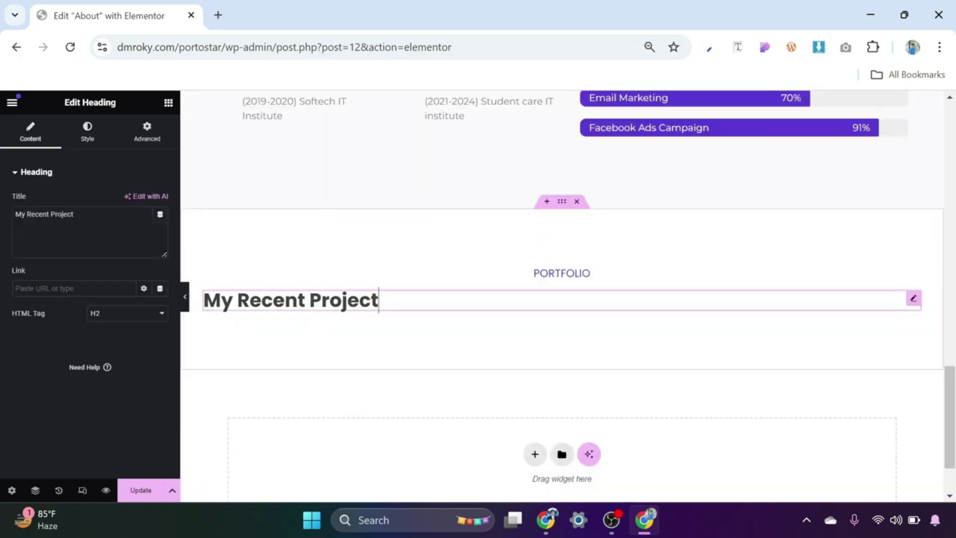
right_click(412, 305)
left_click(452, 332)
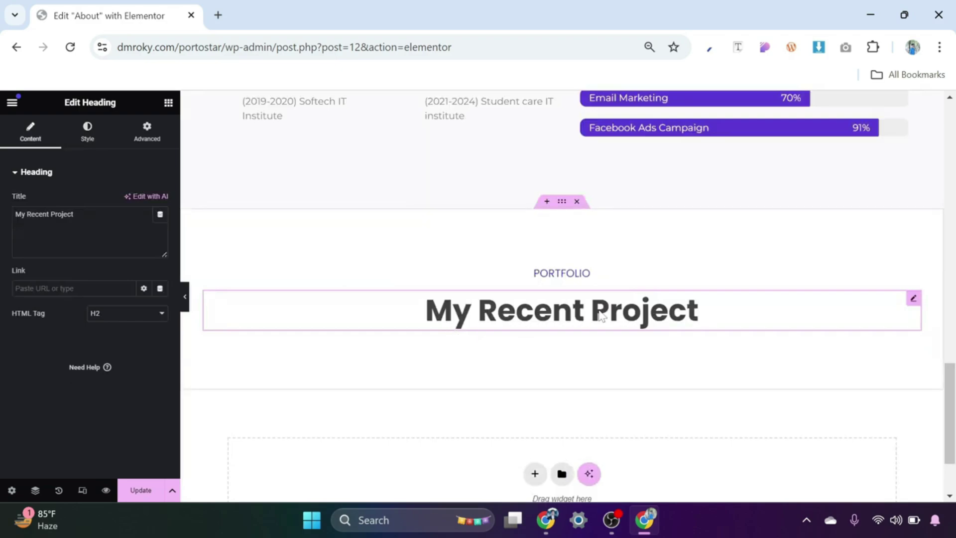
Step: Add a text editor below "My Recent Project" reading "Here are some of my latest work. See the diverse range of Project I've completed."
left_click(167, 102)
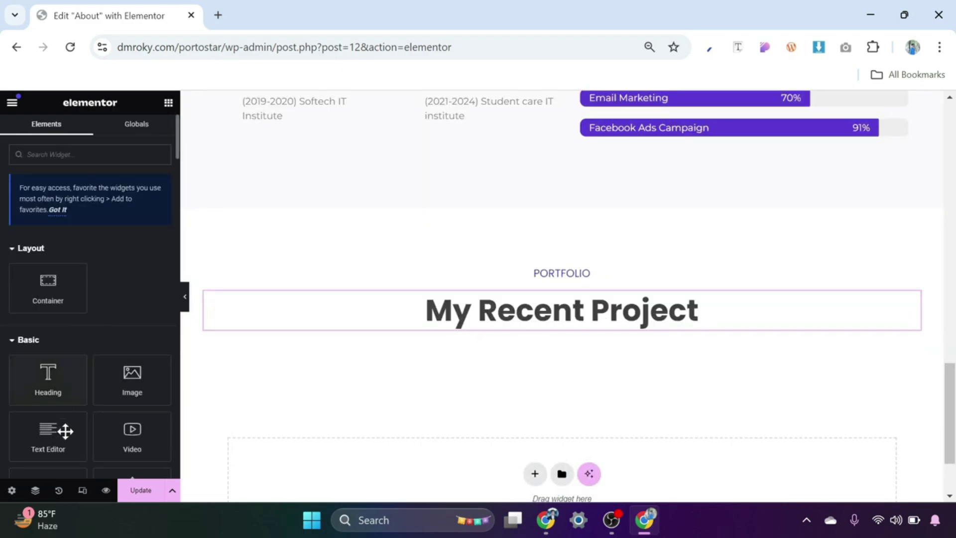
left_click_drag(65, 437, 548, 335)
left_click_drag(140, 323, 19, 277)
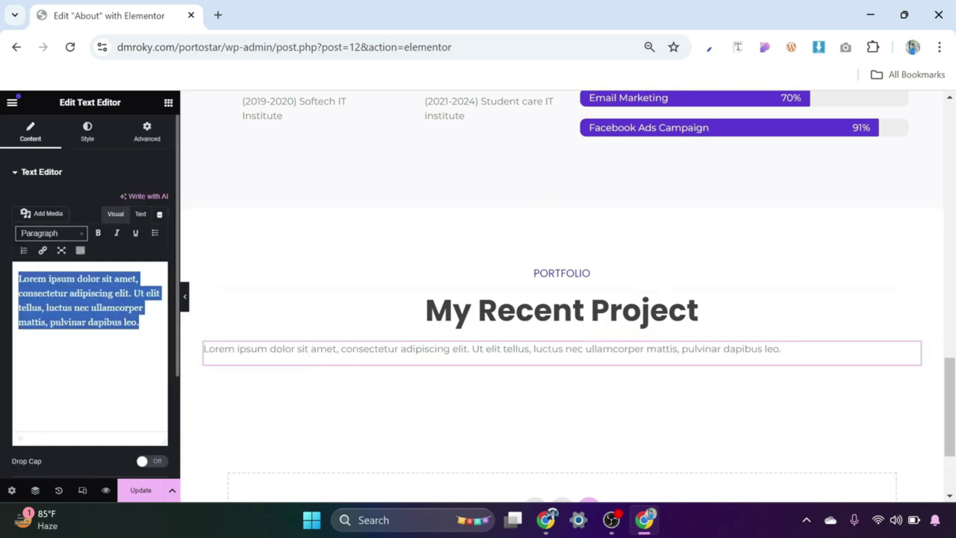
key("ctrl+v")
Step: Copy the style of the description text under "Skills and Experience." onto the text below "My Recent Project"
scroll(537, 398, "up", 6)
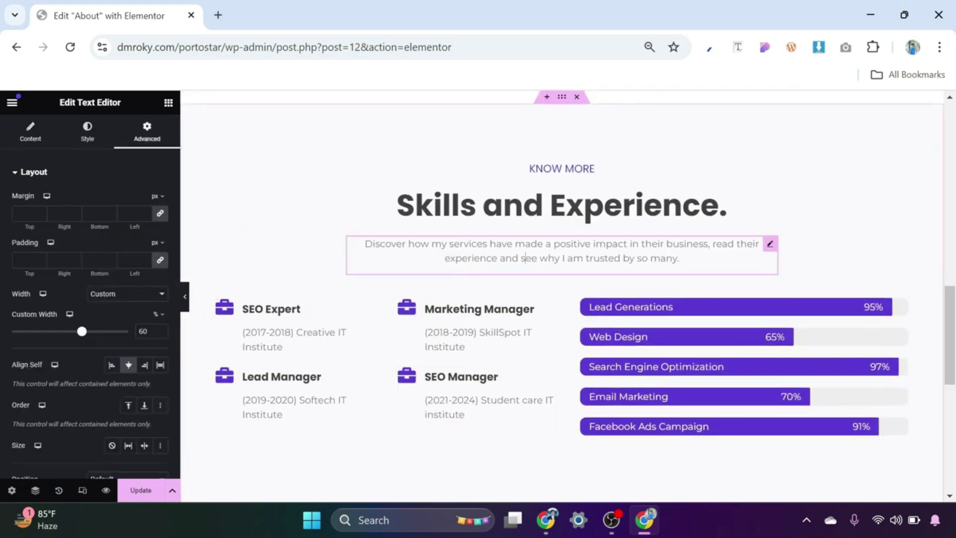
right_click(530, 259)
left_click(549, 282)
scroll(552, 291, "down", 8)
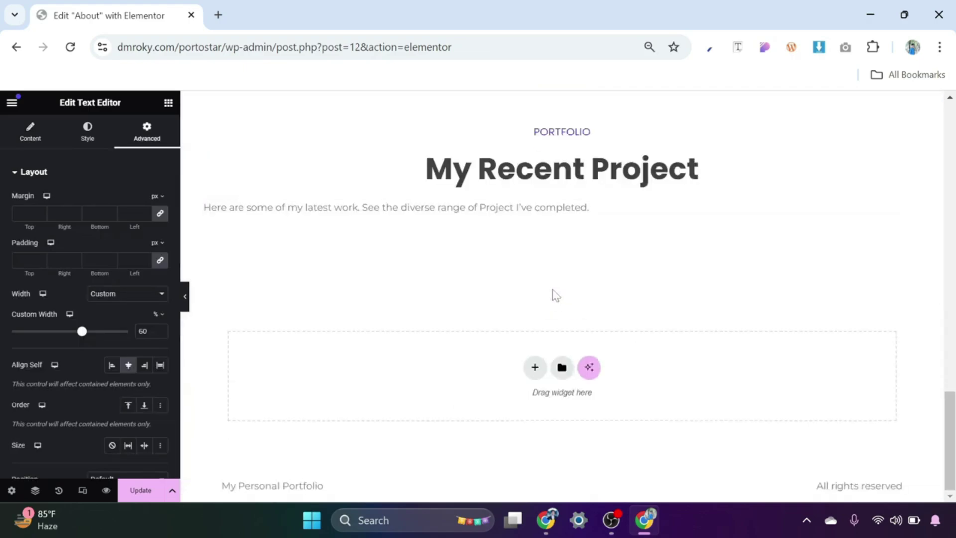
left_click(521, 204)
right_click(521, 204)
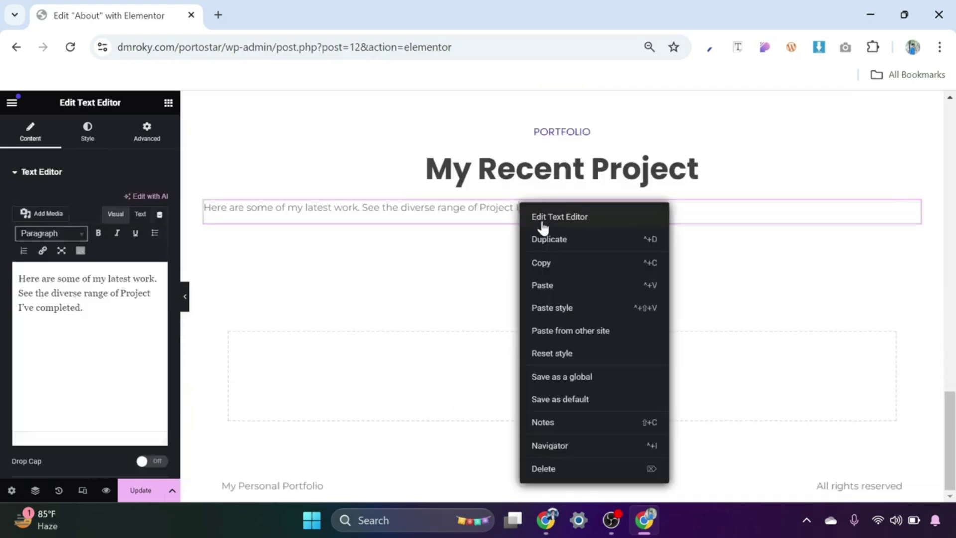
left_click(560, 312)
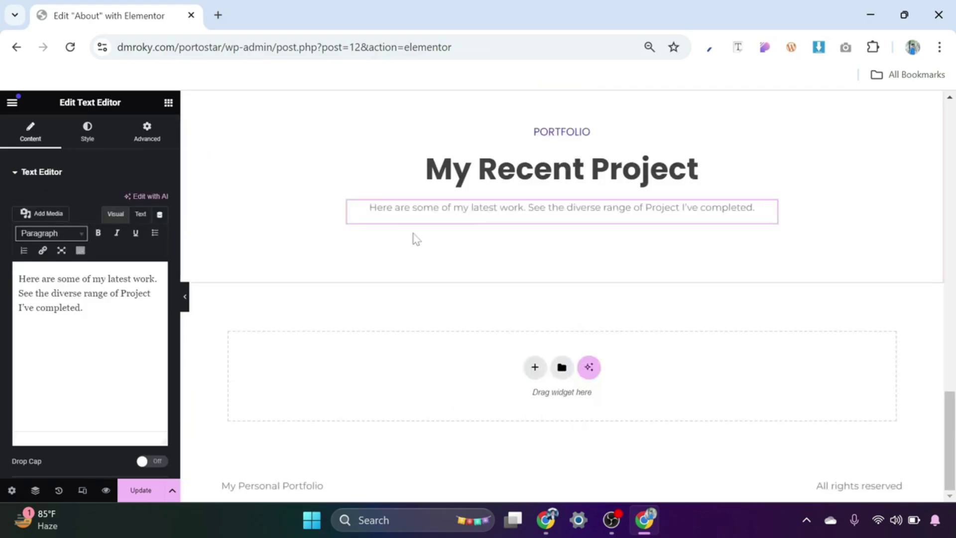
Step: Set the custom width of the text below "My Recent Project" to 45%
left_click(147, 137)
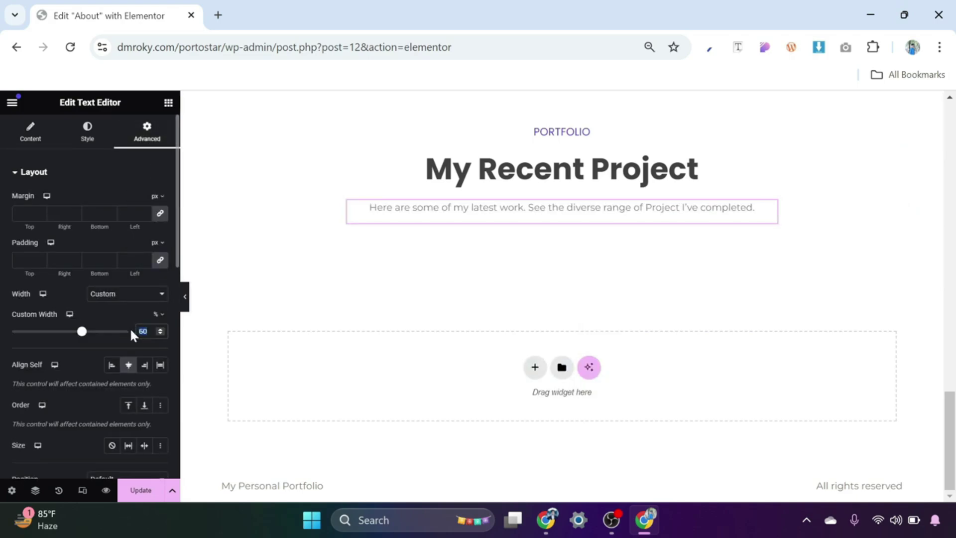
type("45")
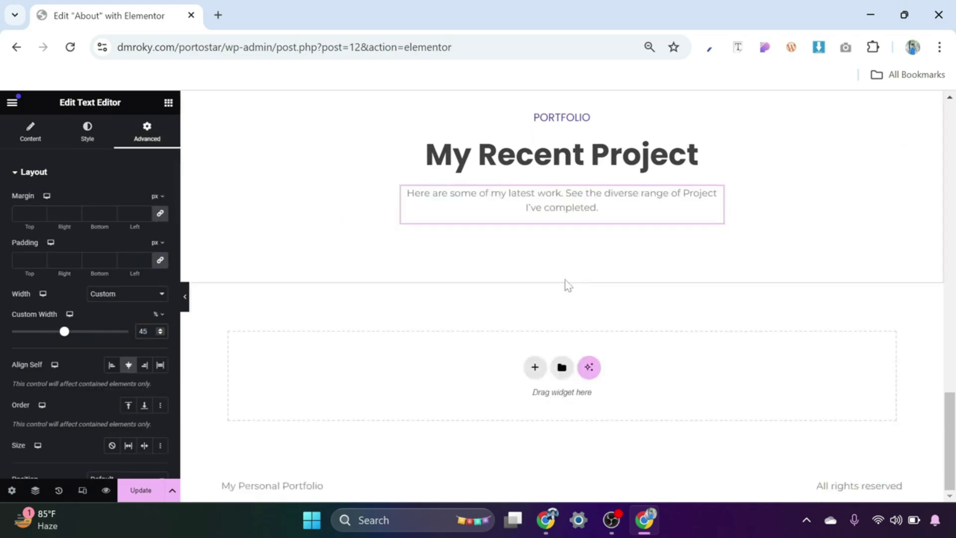
Step: Add an inner container below the description text in the "PORTFOLIO" section
scroll(568, 285, "up", 3)
scroll(619, 273, "down", 2)
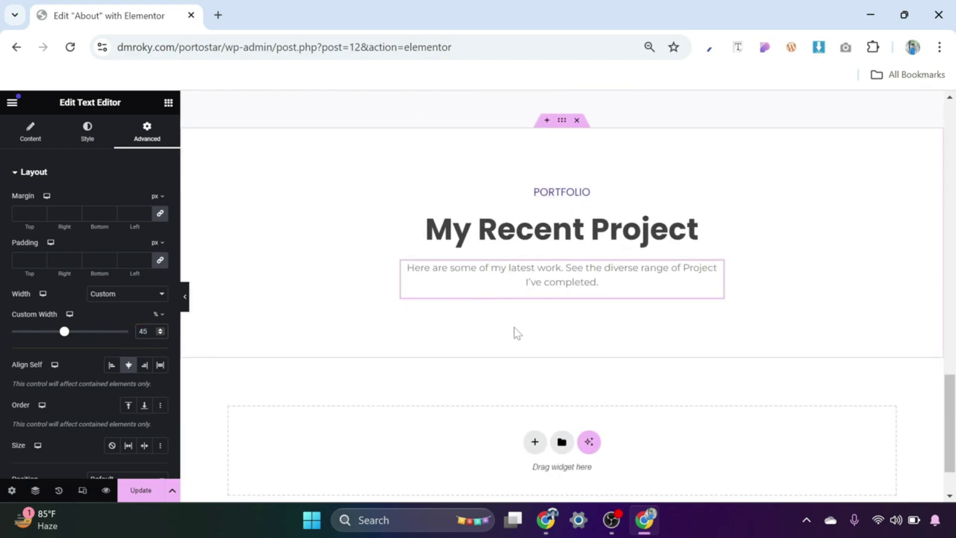
left_click(167, 103)
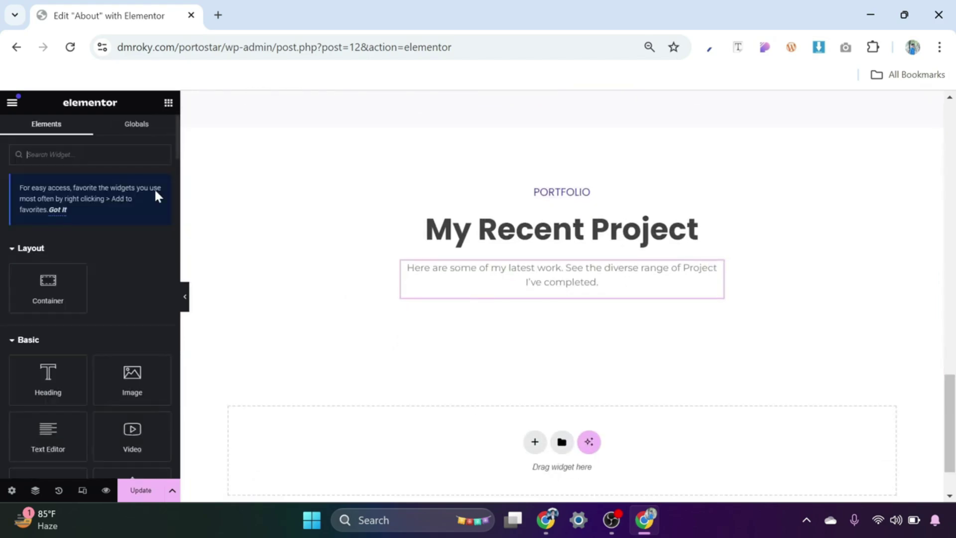
left_click_drag(54, 282, 417, 295)
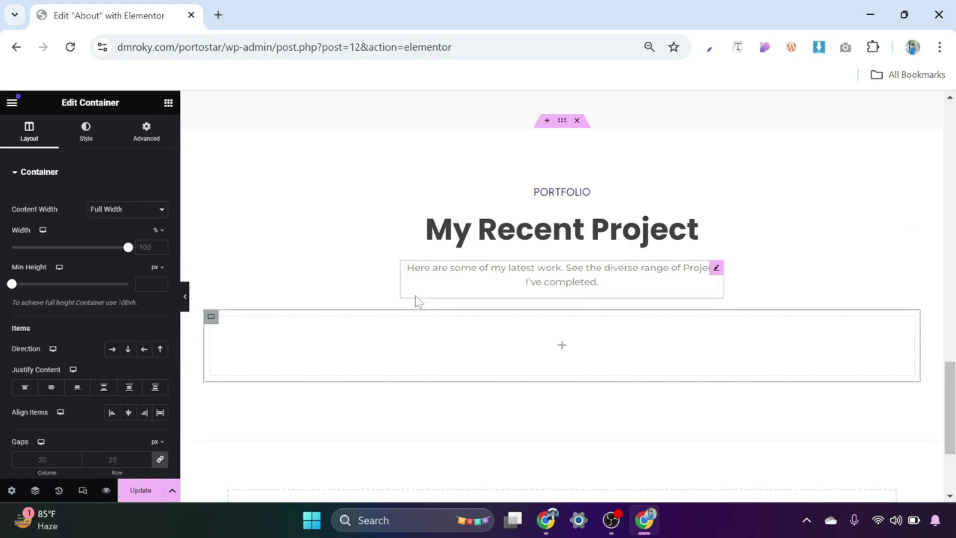
Step: Set the empty container below the portfolio text to row direction and nest a 50% wide container inside it
left_click(112, 350)
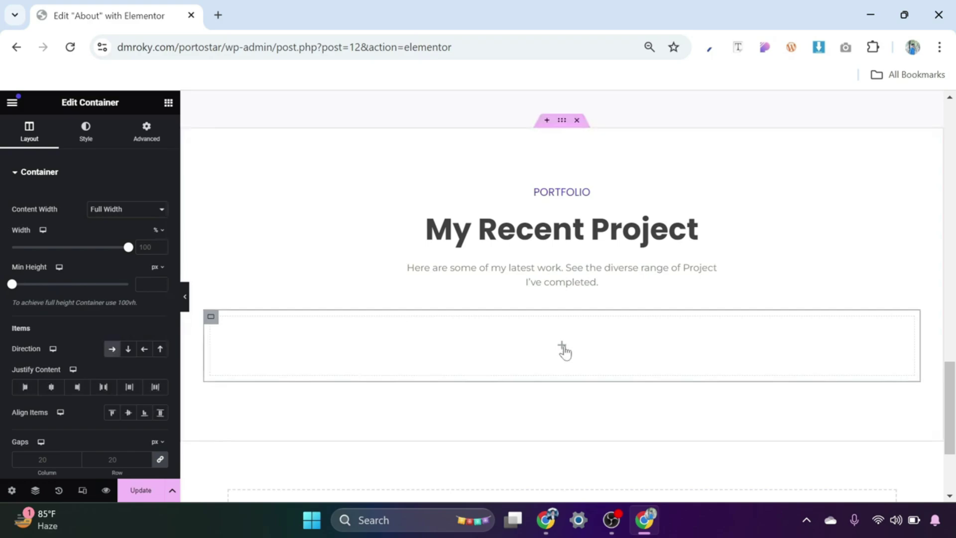
left_click(564, 351)
left_click_drag(48, 281, 307, 341)
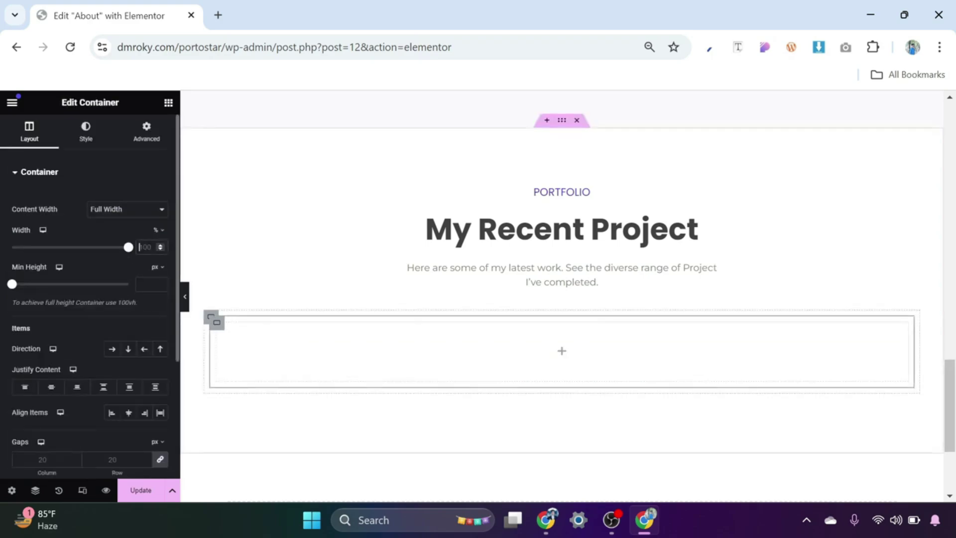
left_click(145, 247)
type("50")
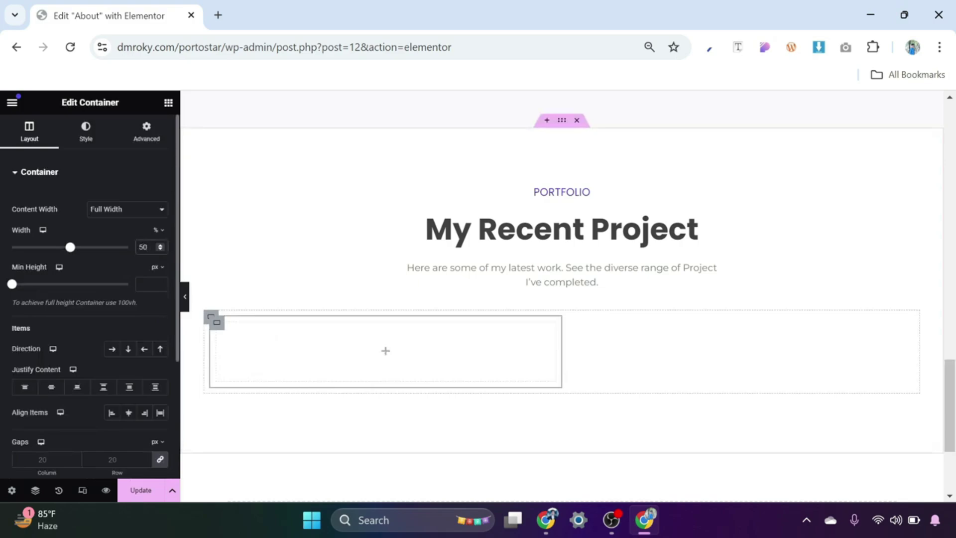
Step: Give the nested container a classic background in white (#FFFFFF)
left_click(84, 137)
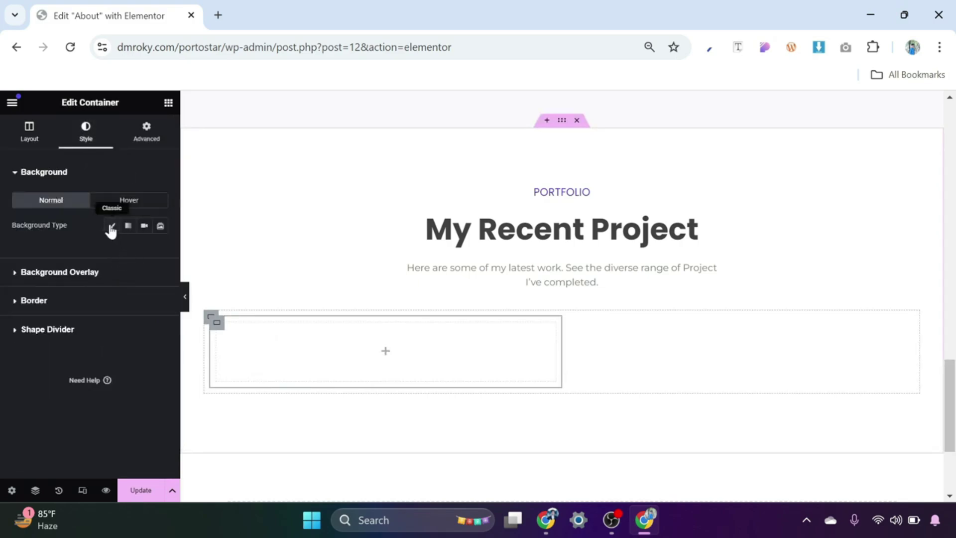
left_click(111, 226)
left_click(159, 252)
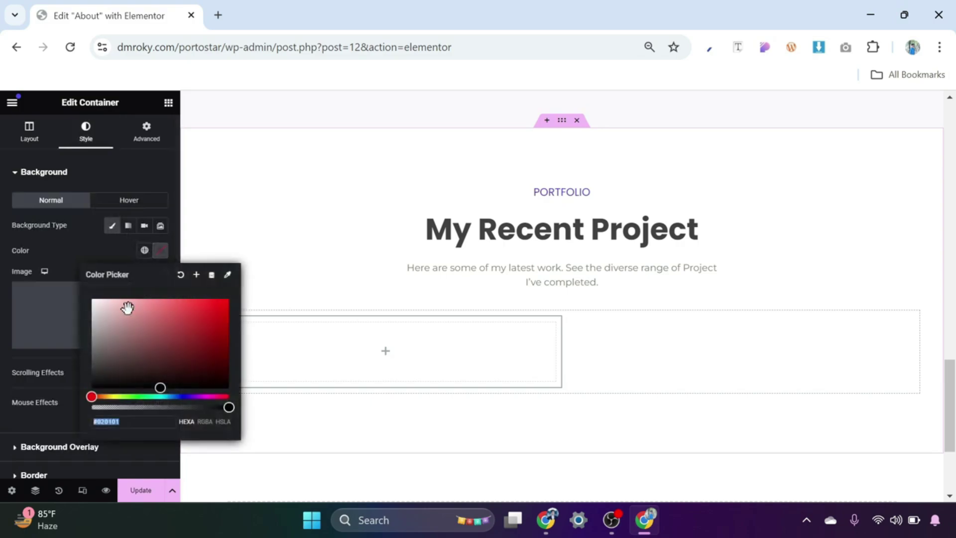
left_click_drag(102, 305, 88, 302)
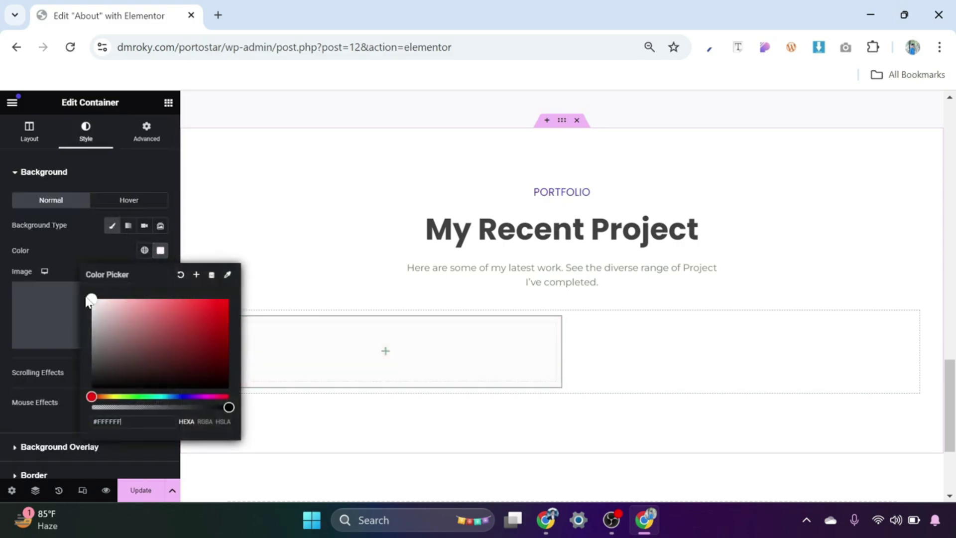
left_click(85, 245)
Step: Round the nested container's corners with a 10 px border radius on all sides
scroll(96, 304, "down", 3)
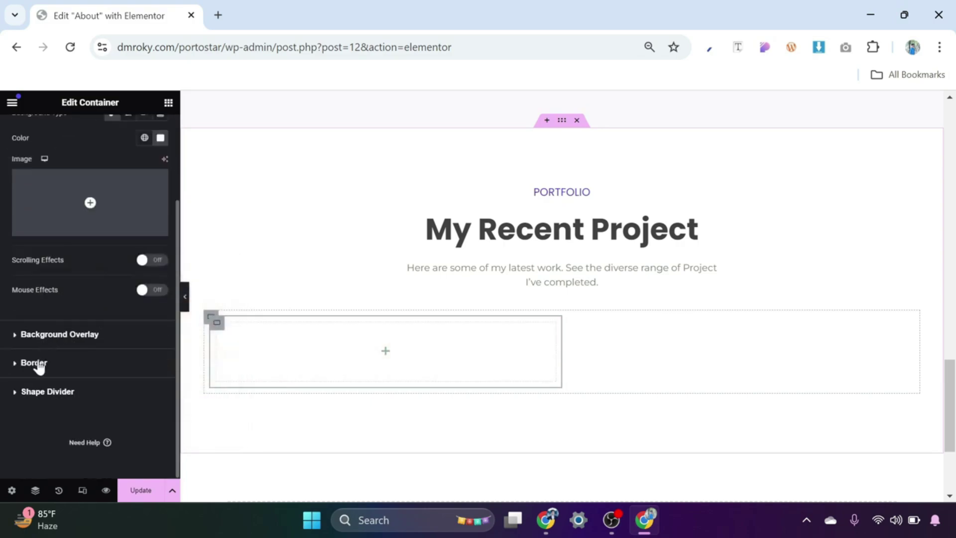
left_click(35, 363)
left_click(95, 321)
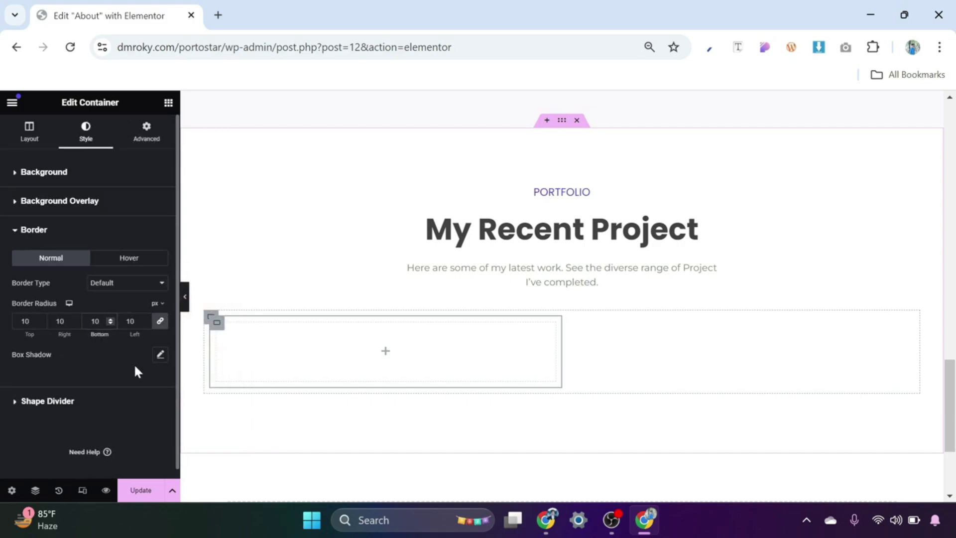
Step: Add a box shadow to the nested container's normal state with vertical 10, blur 45 and spread -10
left_click(160, 355)
scroll(118, 368, "down", 1)
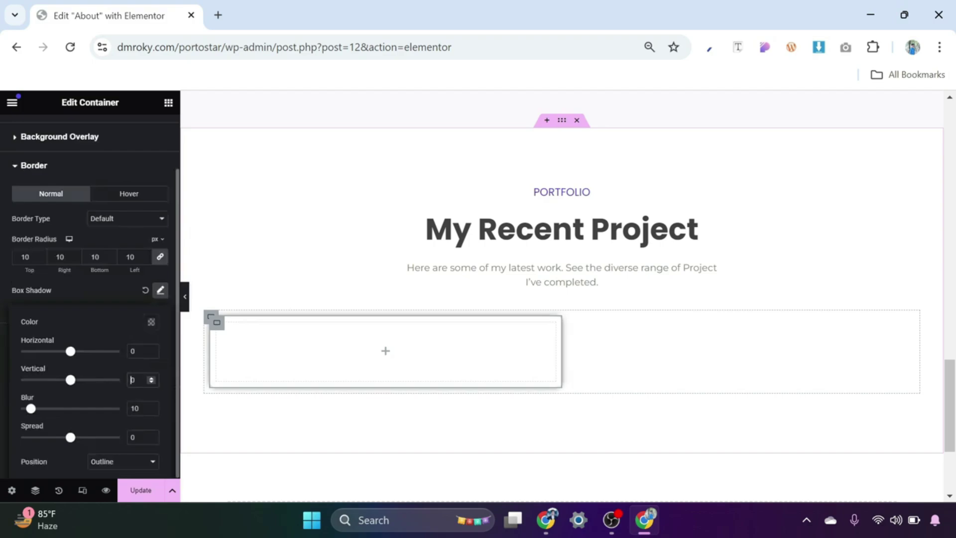
type("10")
double_click(133, 408)
type("45")
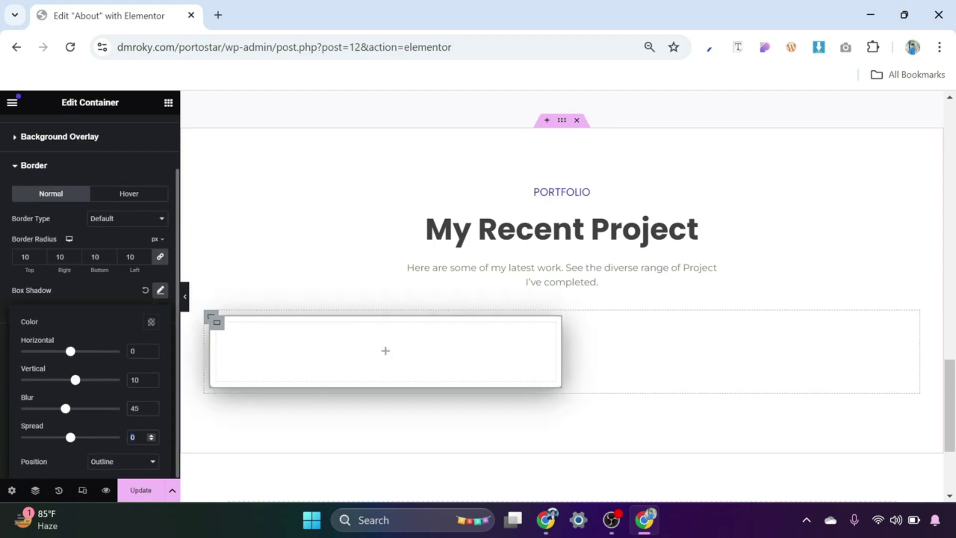
type("-10")
Step: Reduce the opacity of the normal-state box shadow's black color to 0.1
left_click(151, 322)
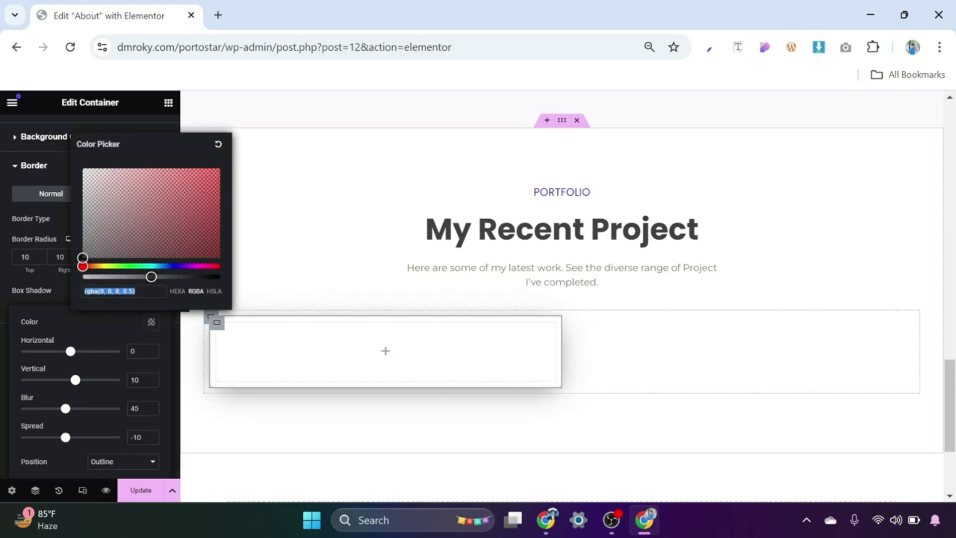
left_click(133, 291)
type("1")
left_click(122, 317)
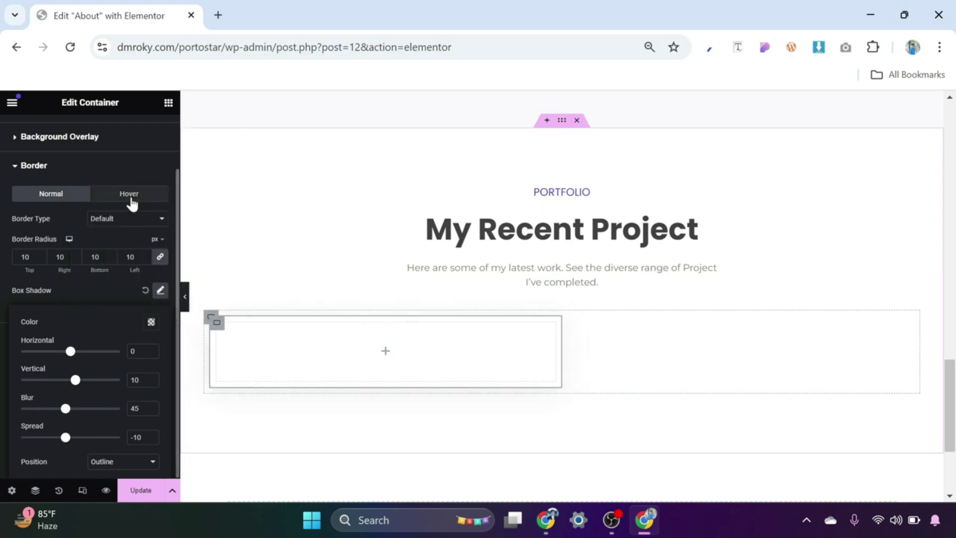
Step: Give the nested container's hover state a 10 px border radius and a box shadow with vertical 10, blur 45 and spread -10
left_click(131, 199)
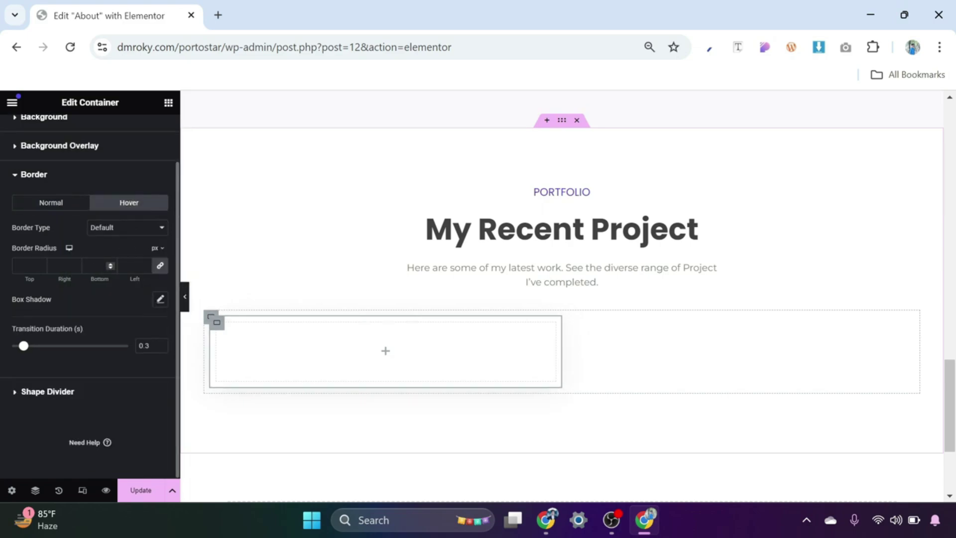
type("10")
left_click(159, 298)
scroll(149, 334, "down", 1)
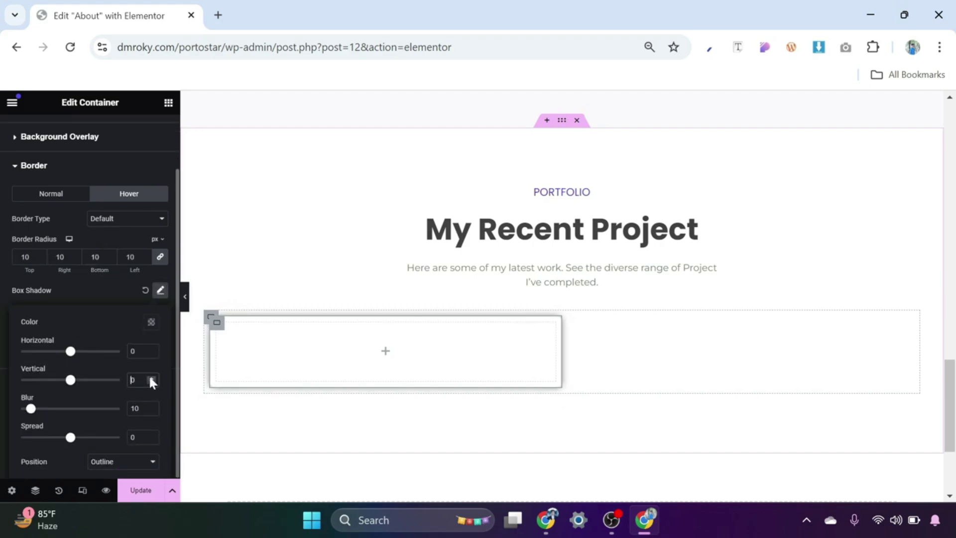
type("1")
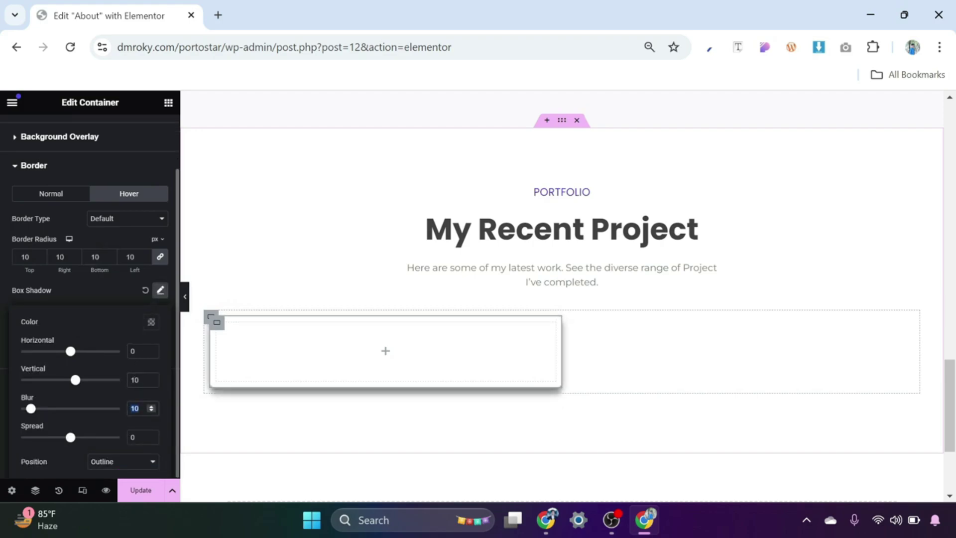
type("45")
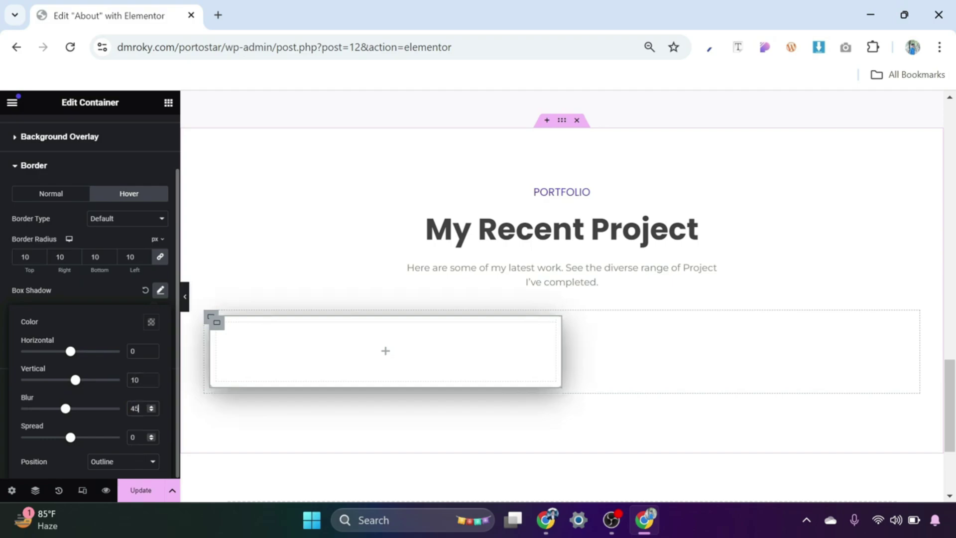
type("-10")
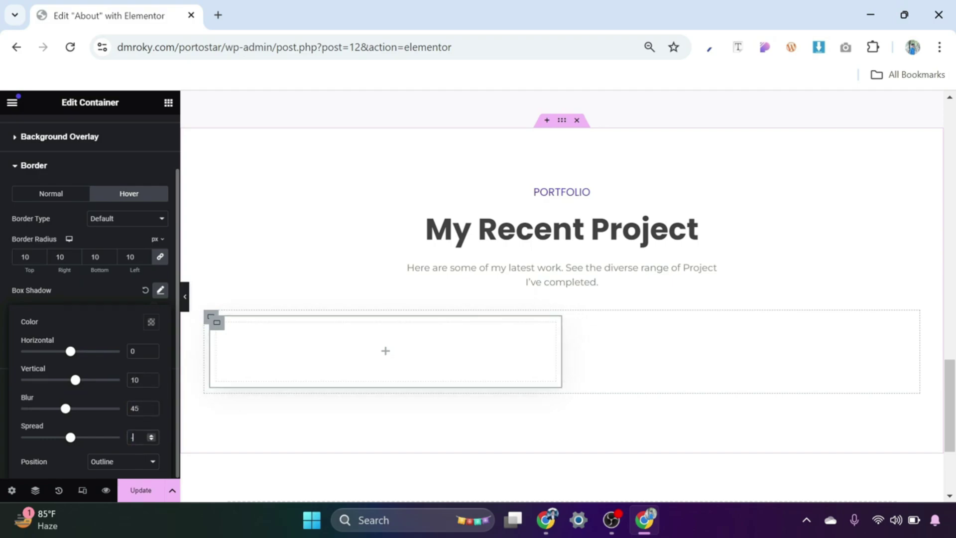
Step: Set the hover-state box shadow's color to rgba(0, 0, 0, 0.3)
left_click(150, 321)
left_click(136, 293)
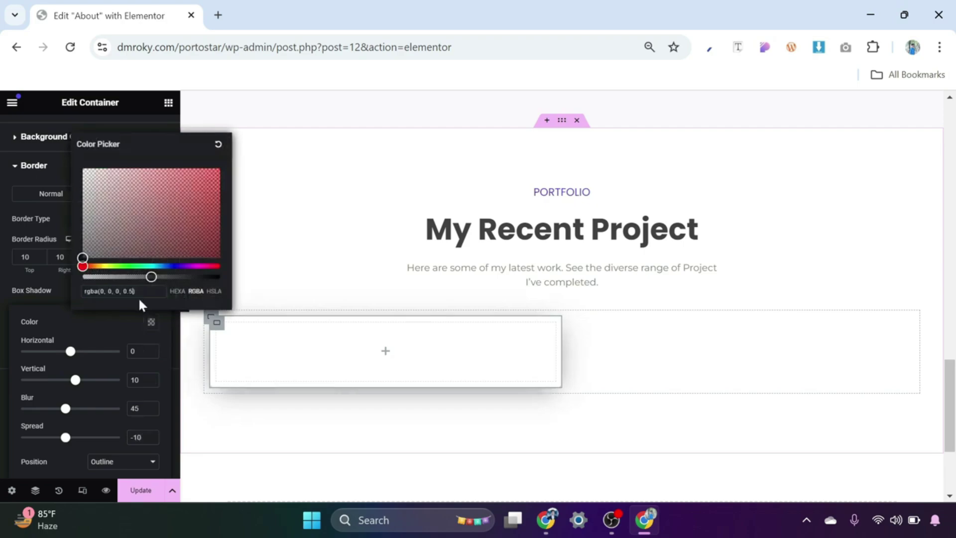
key("BackSpace")
type("3")
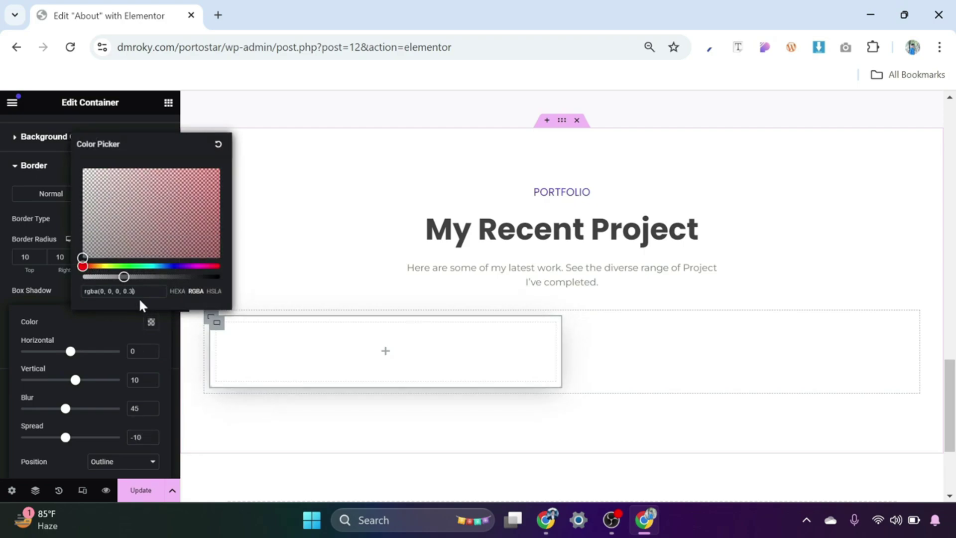
left_click(122, 328)
Step: Set the nested container's padding to 0 px on all sides
scroll(146, 152, "up", 2)
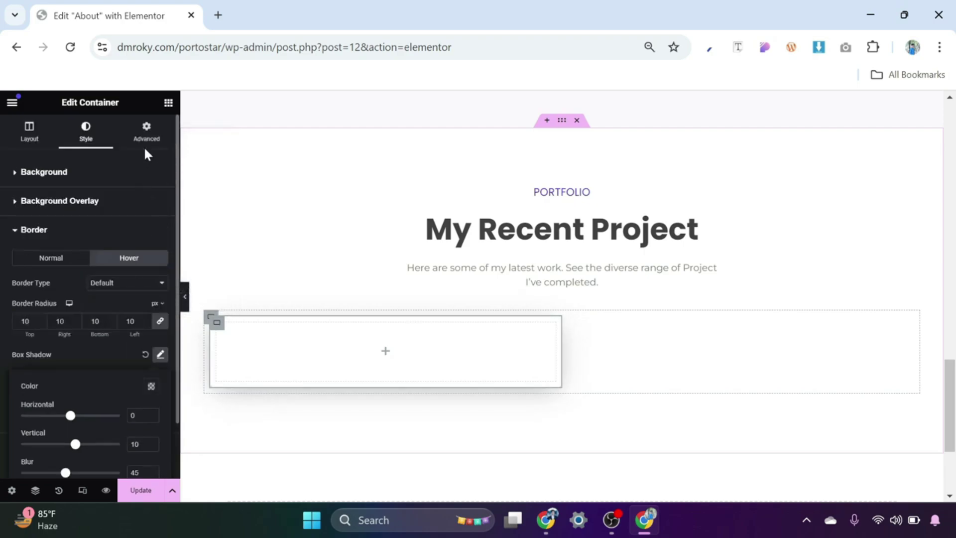
left_click(148, 142)
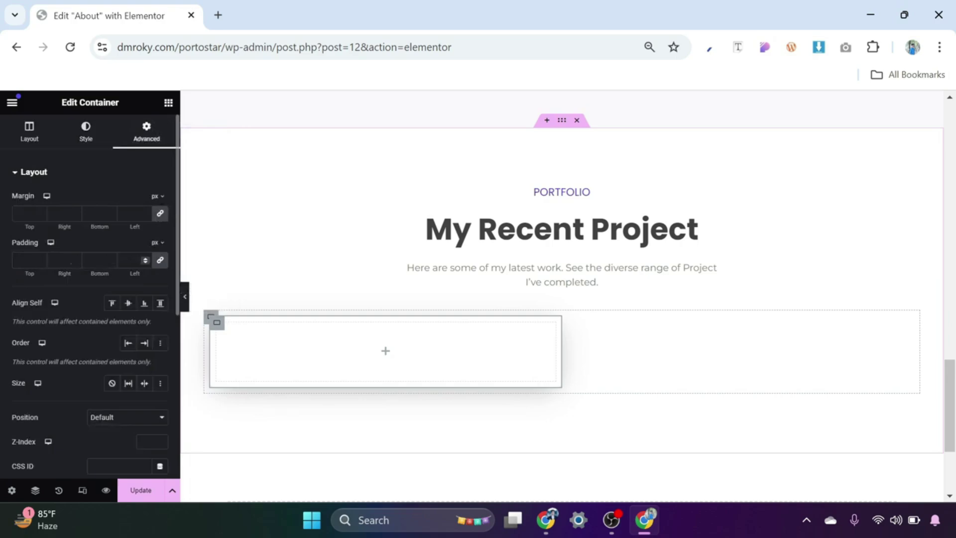
left_click(160, 261)
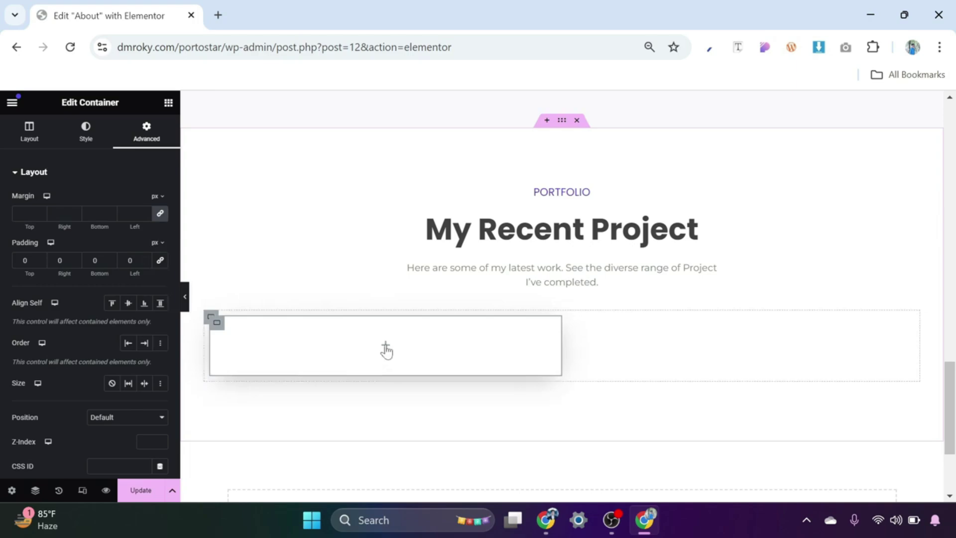
Step: Add an Image widget to the nested container and use Google-Search-console-Performance.png from the media library
left_click(386, 349)
left_click_drag(132, 378, 374, 342)
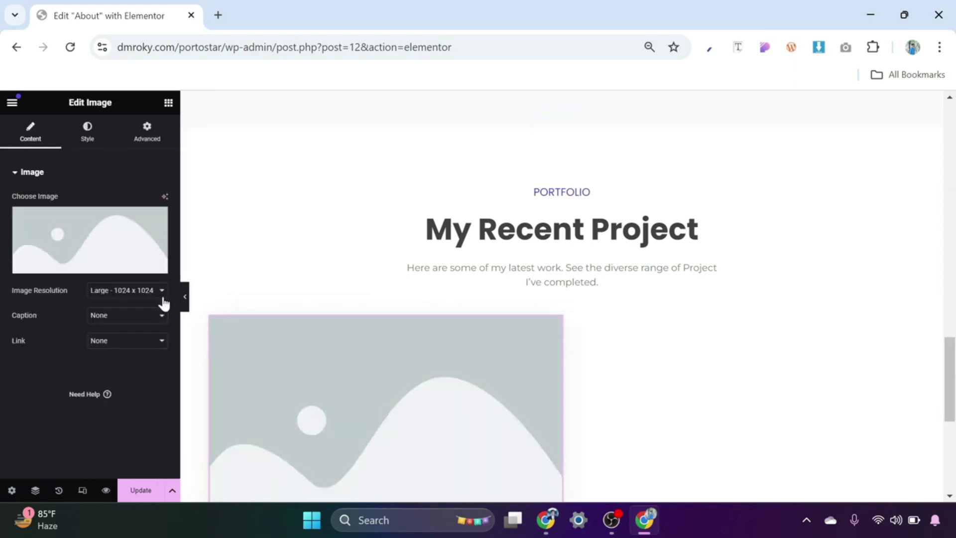
left_click(161, 296)
left_click(116, 413)
left_click(110, 235)
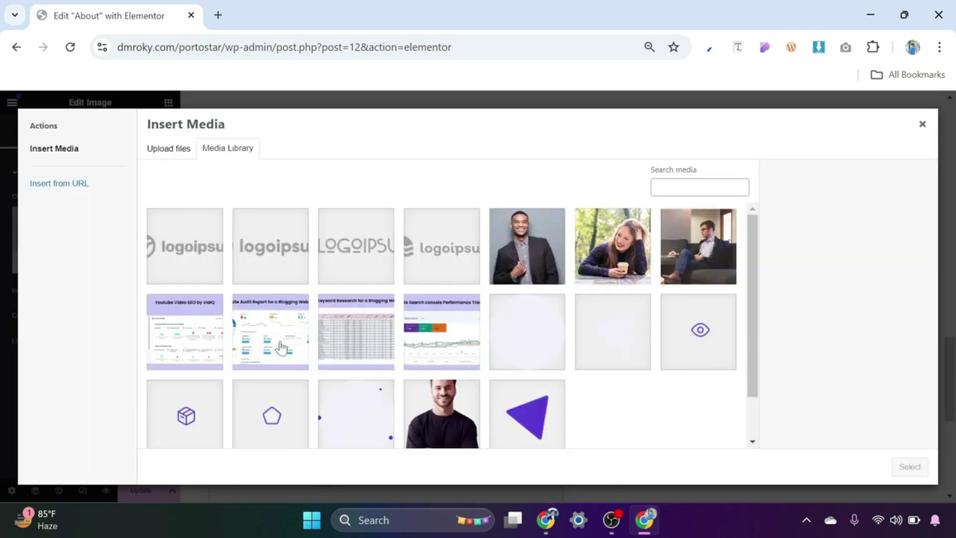
left_click(448, 329)
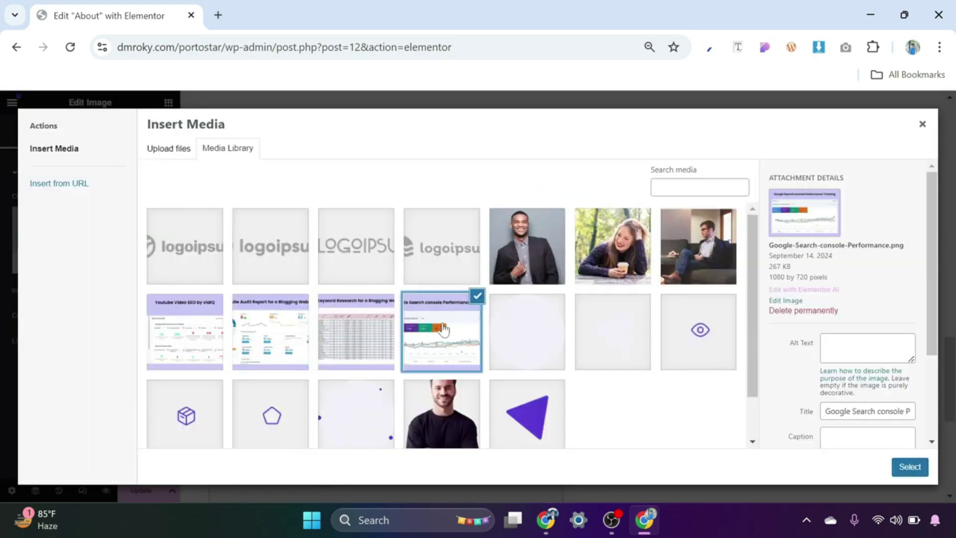
left_click(909, 467)
scroll(514, 301, "down", 2)
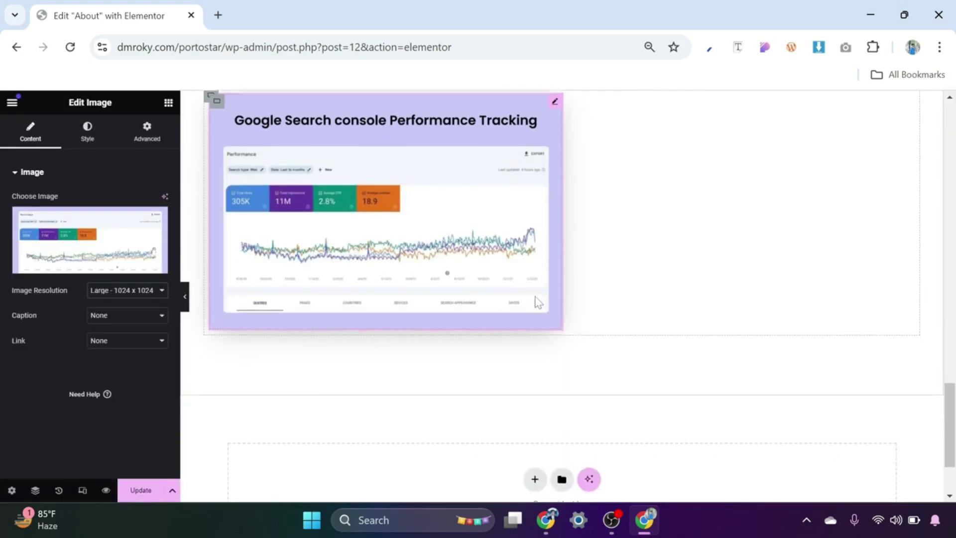
Step: Add a Heading widget below the project image with the title "Google Search Console Performance"
left_click(169, 104)
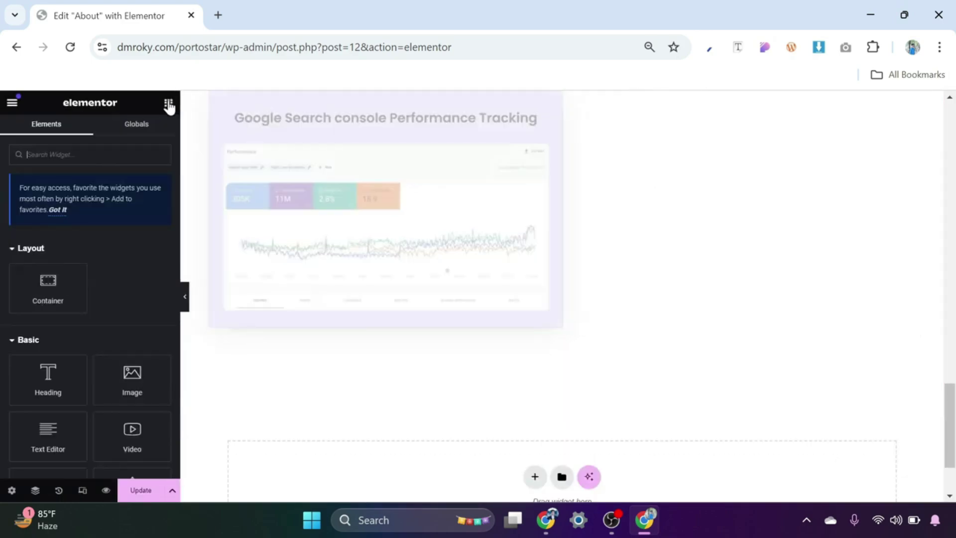
left_click_drag(54, 376, 300, 320)
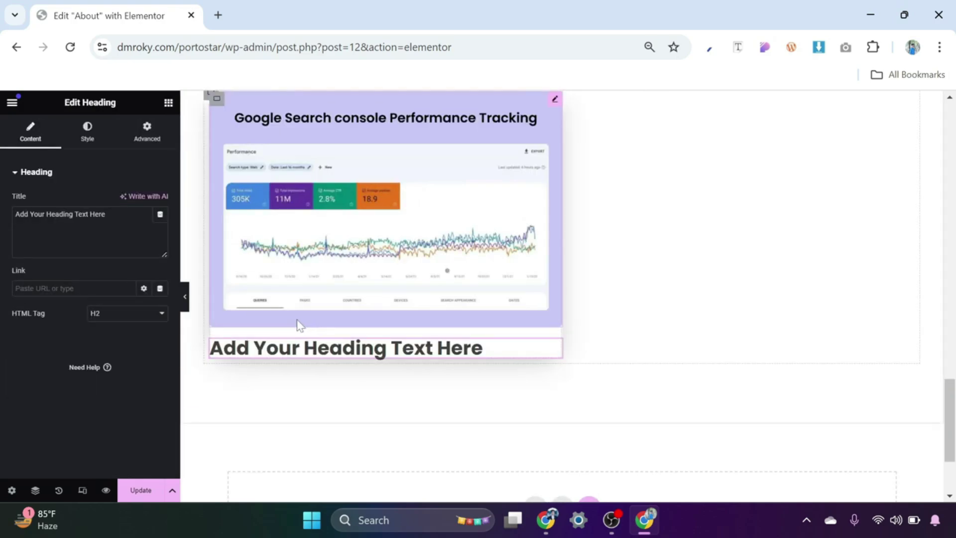
left_click_drag(106, 214, 2, 222)
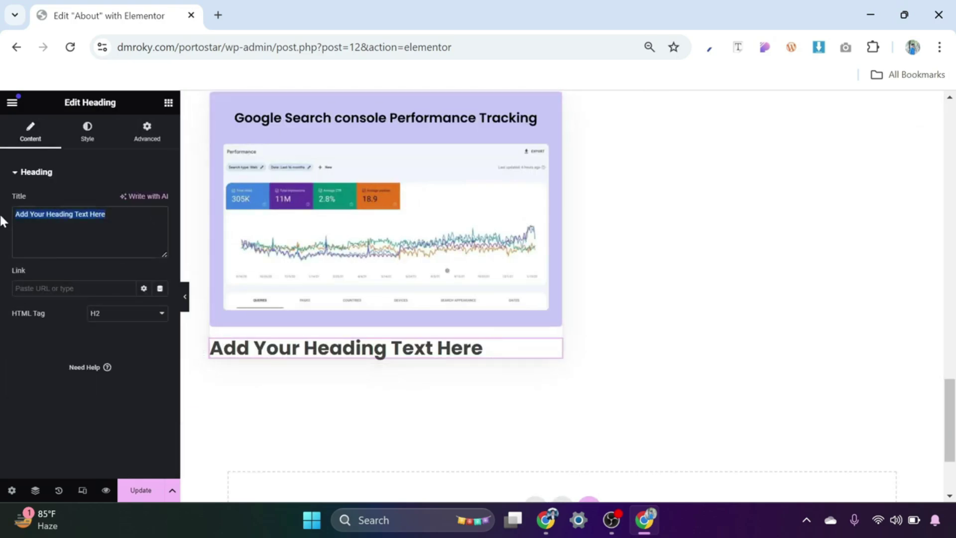
type("Google Search Console Performance")
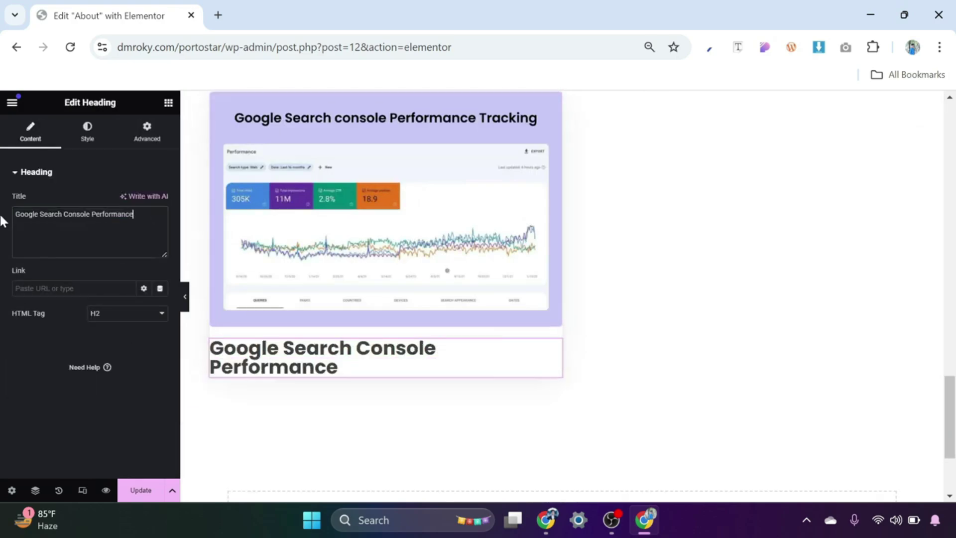
Step: Set the card heading's font size to 20 px
left_click(86, 130)
left_click(160, 252)
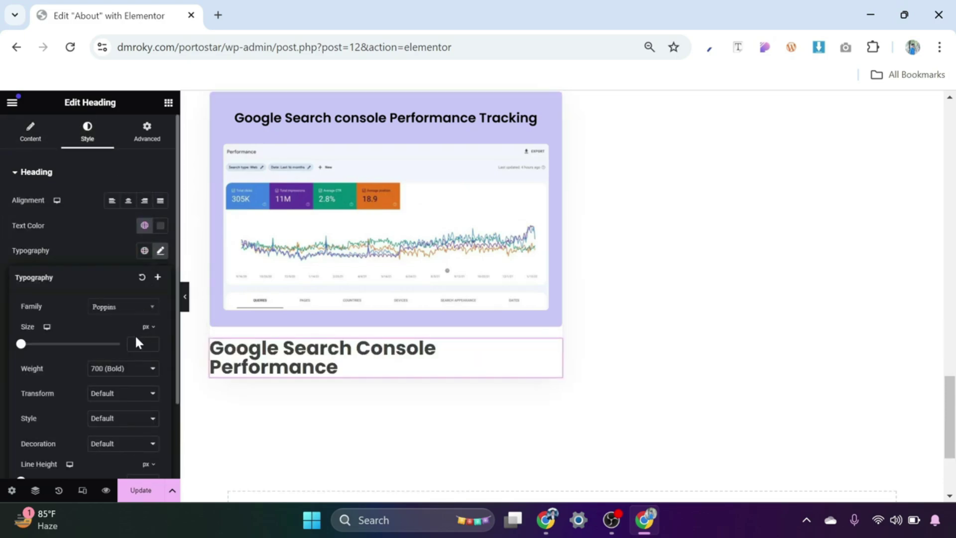
type("20")
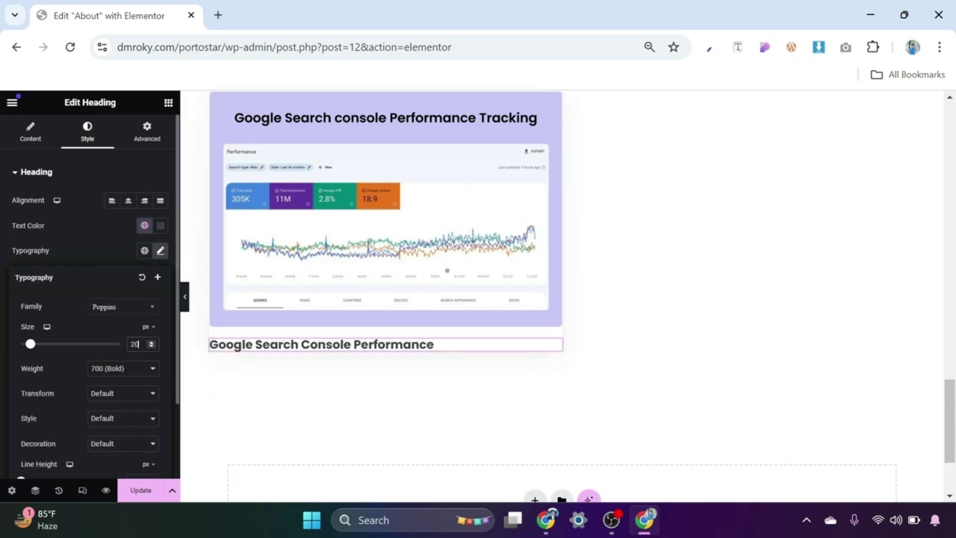
Step: Pad the card heading with 30 px on the top, right and left and 0 px at the bottom
left_click(146, 134)
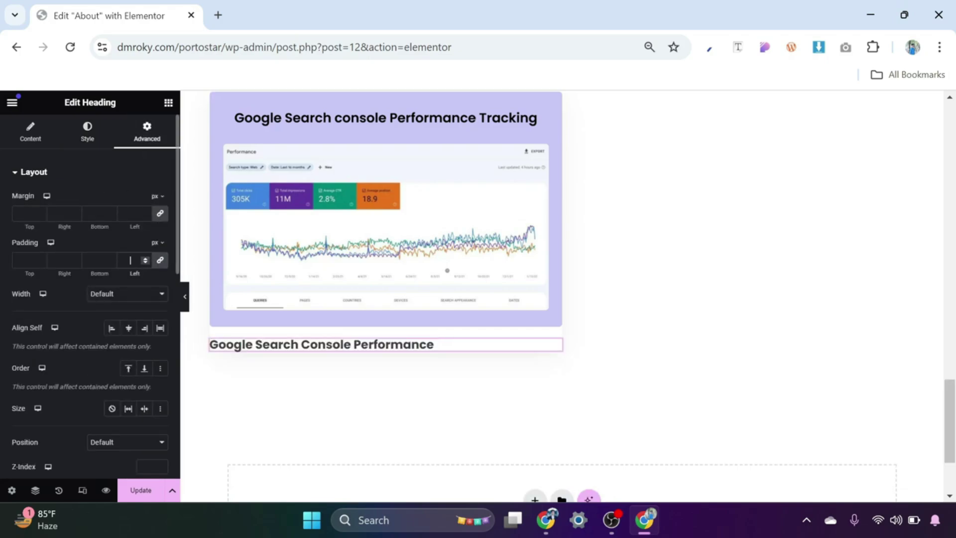
left_click(132, 260)
type("30")
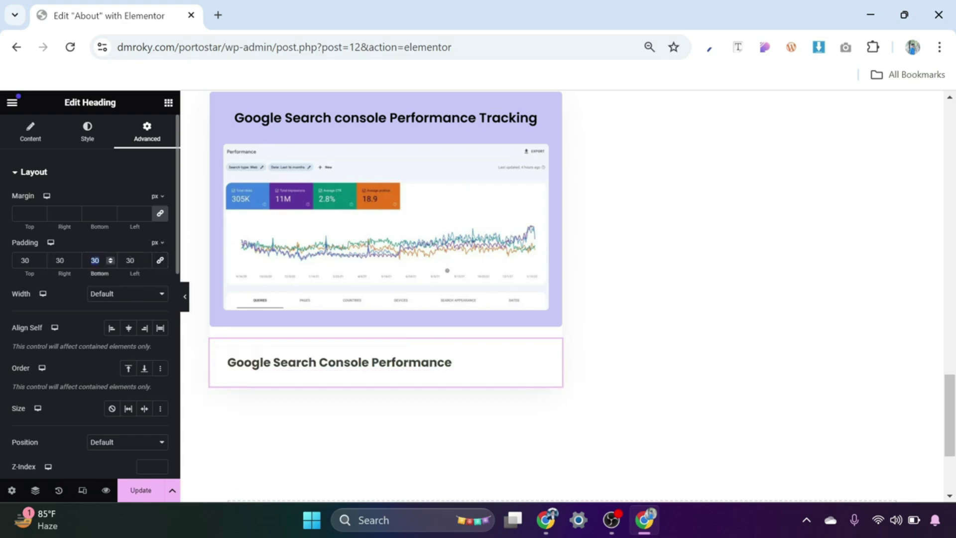
type("0")
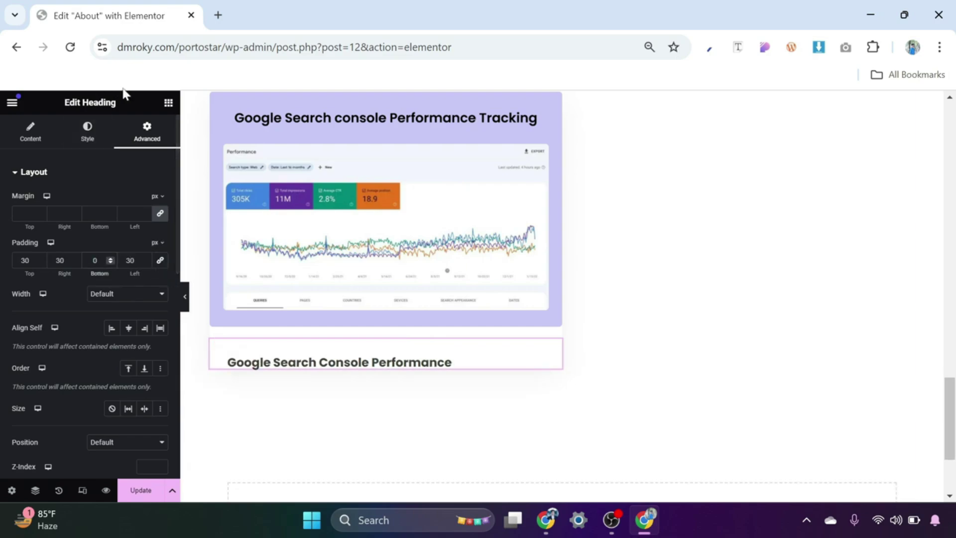
Step: Add a Text Editor widget below the card heading, padded 10 px at the top and 30 px on the right, bottom and left
left_click(166, 103)
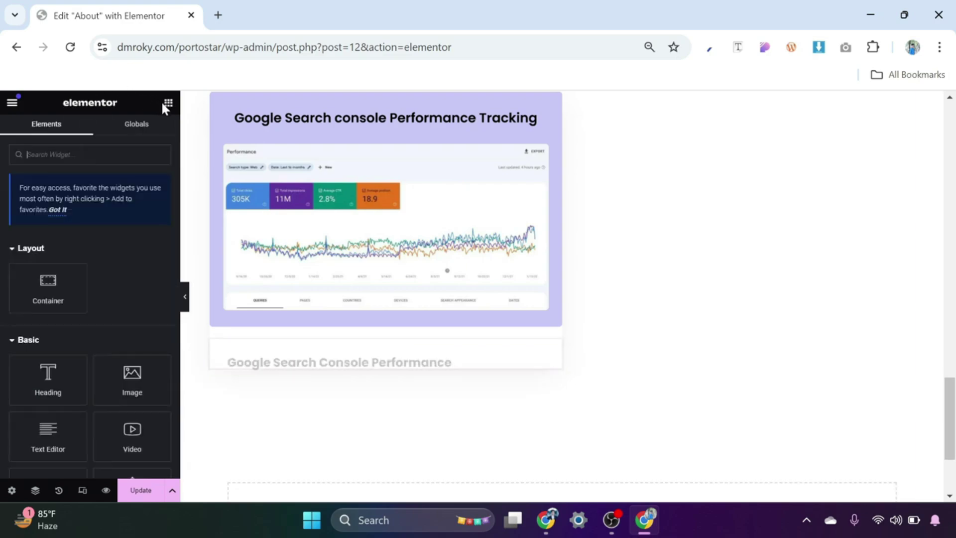
left_click_drag(60, 429, 283, 358)
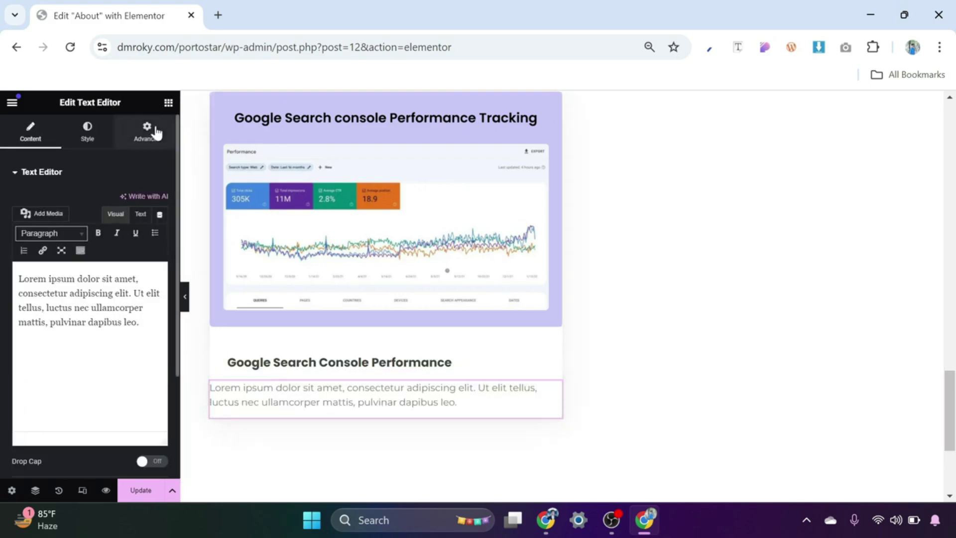
left_click(148, 139)
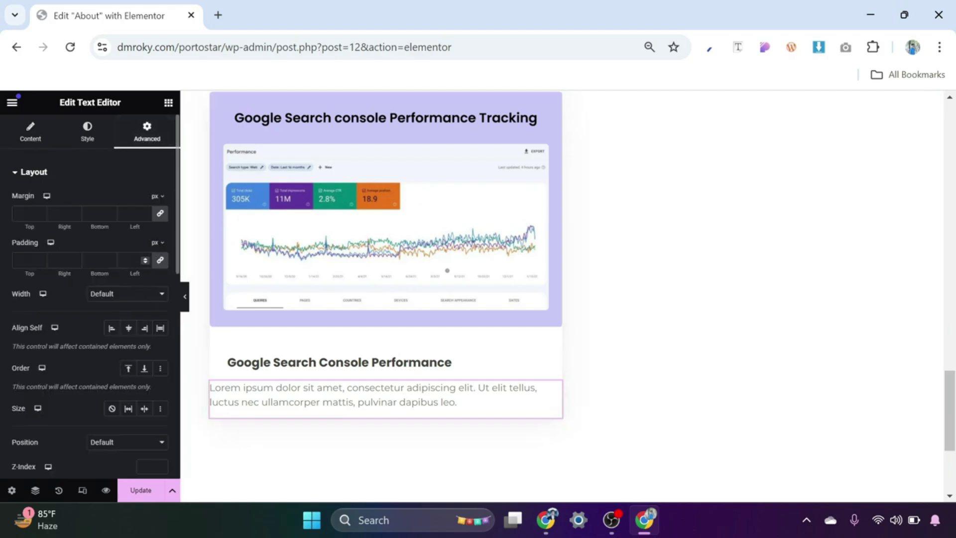
type("30")
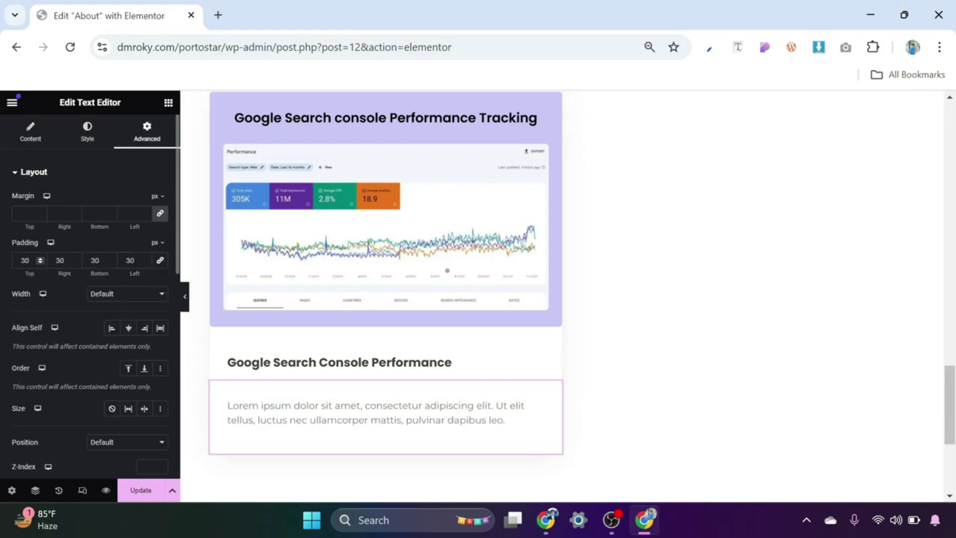
type("1")
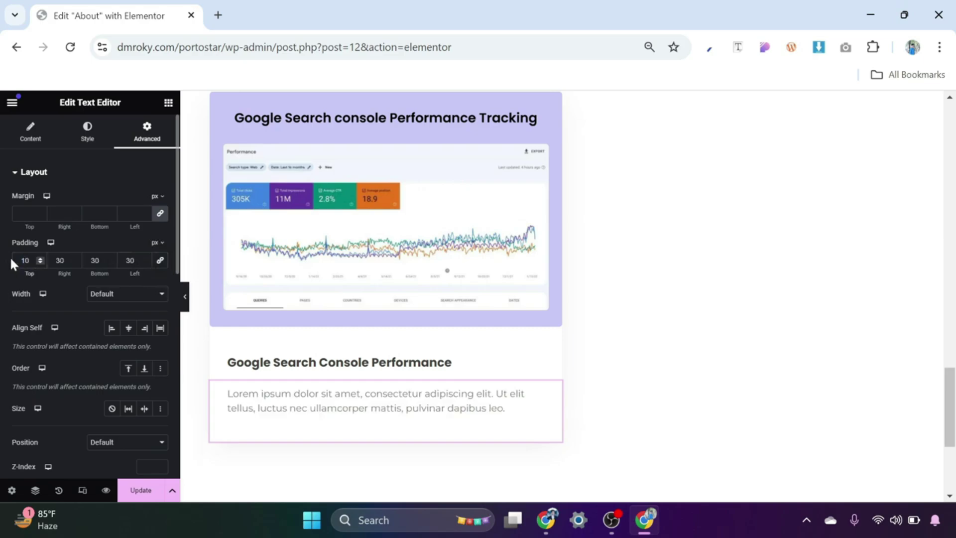
Step: Duplicate the finished Google Search Console project card container to create a second card beside it
scroll(268, 244, "up", 2)
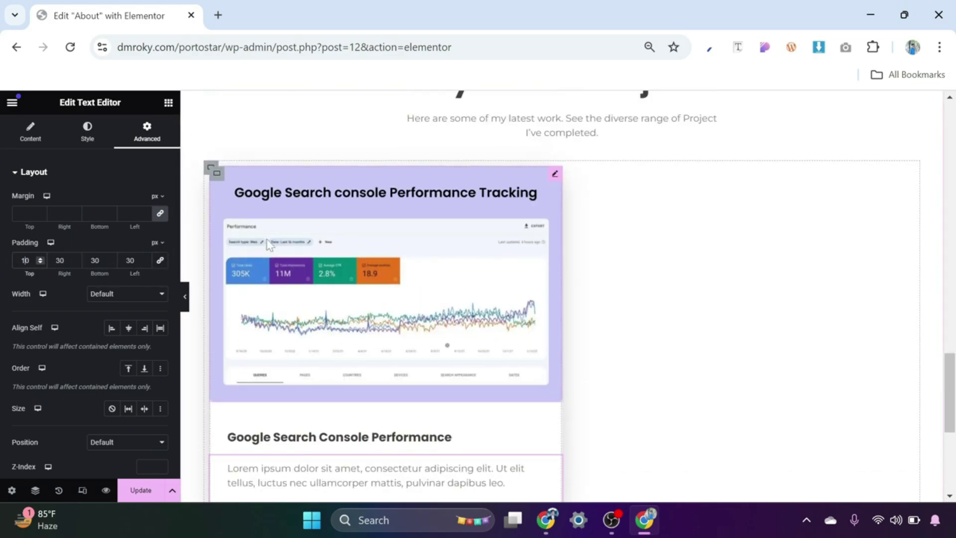
left_click(217, 175)
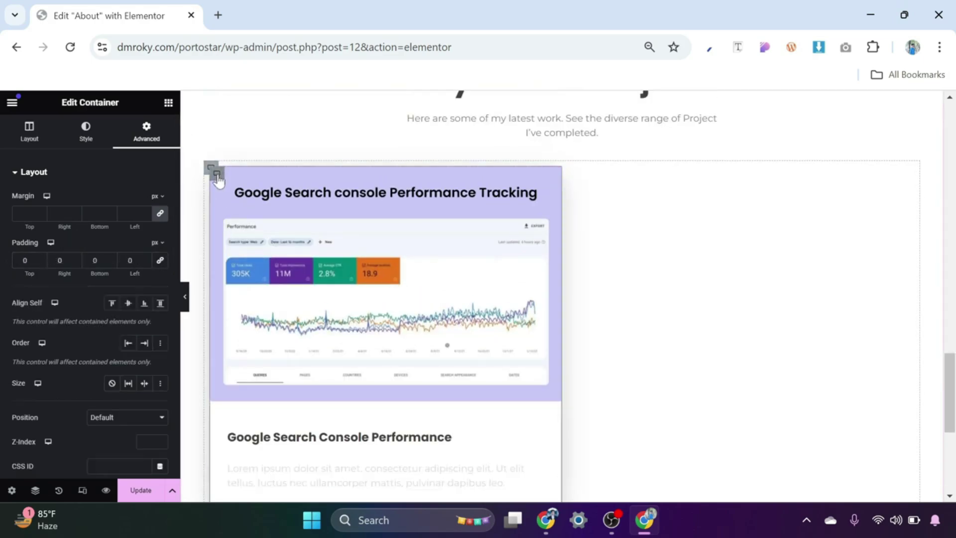
right_click(217, 176)
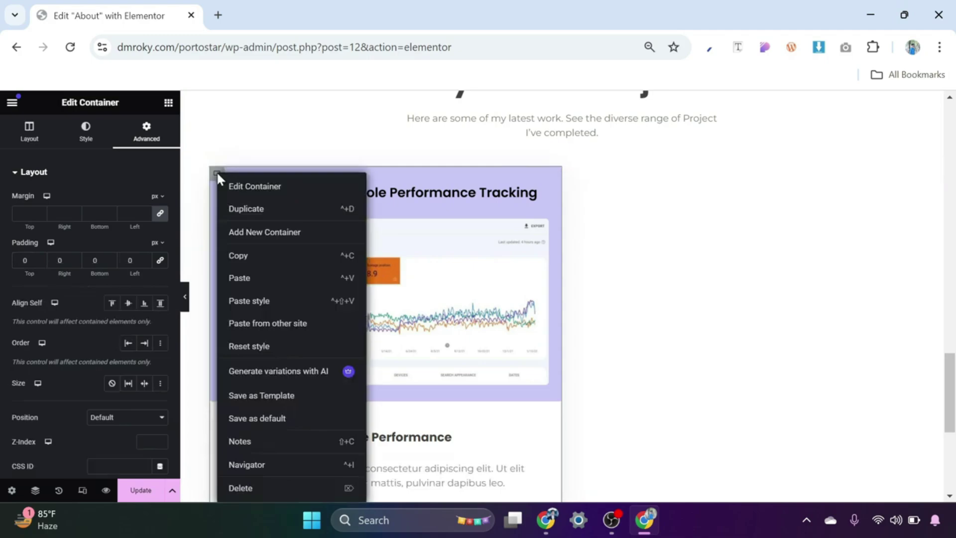
left_click(247, 209)
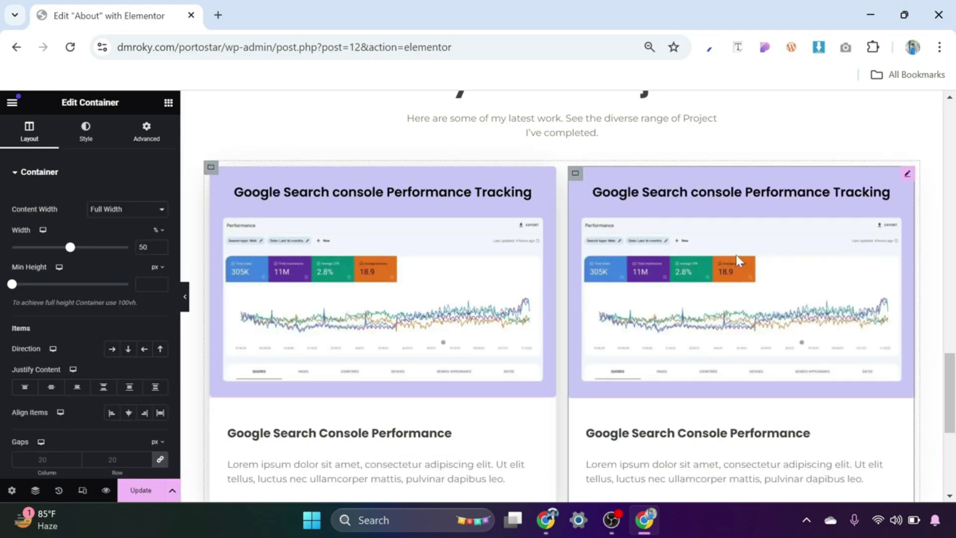
Step: Replace the duplicated card's image with Keyword-Research-for-a-Blog-Website.png from the media library
scroll(736, 257, "down", 3)
scroll(739, 259, "up", 2)
scroll(866, 185, "up", 2)
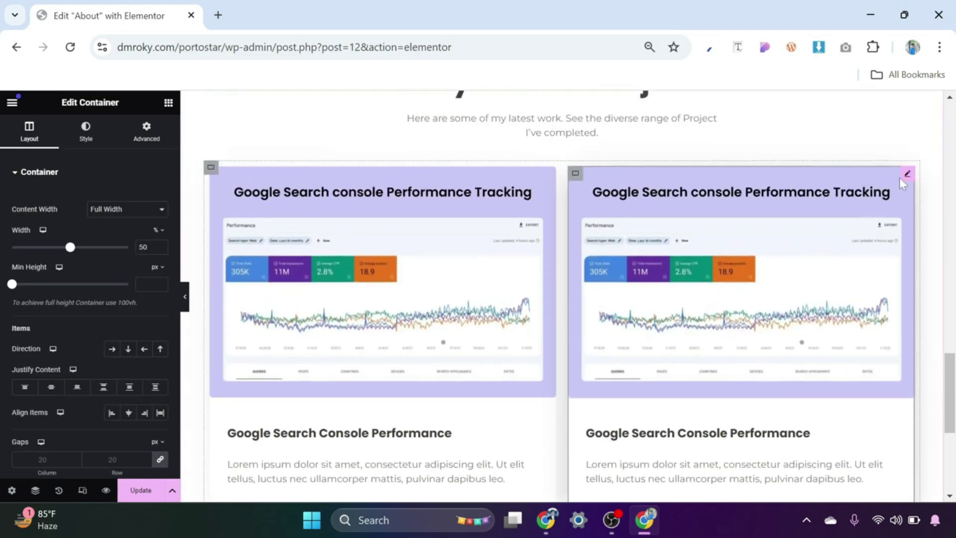
left_click(907, 175)
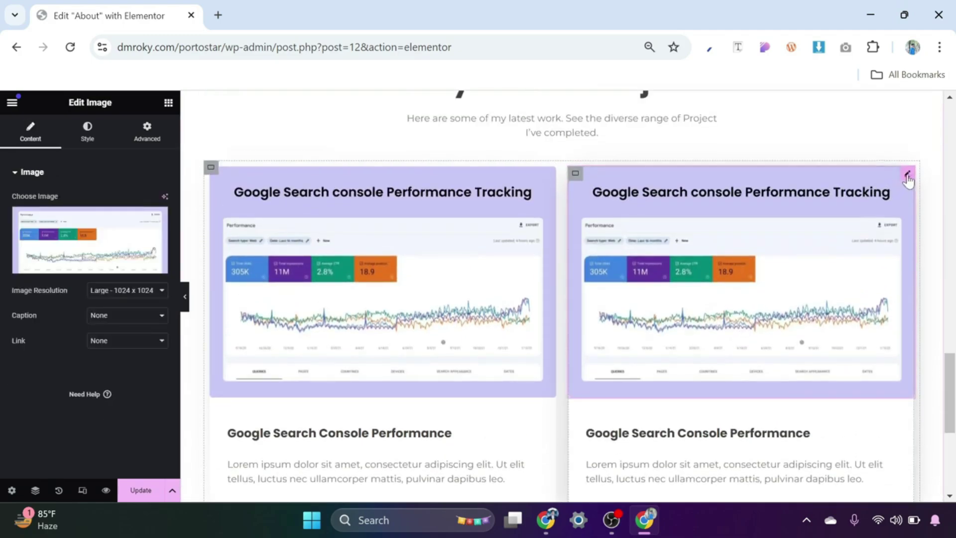
left_click(103, 239)
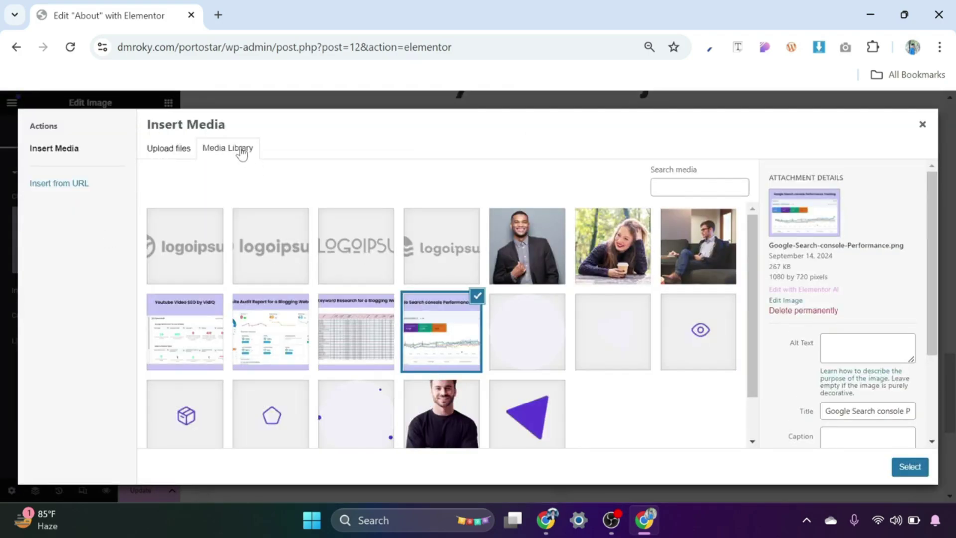
left_click(345, 329)
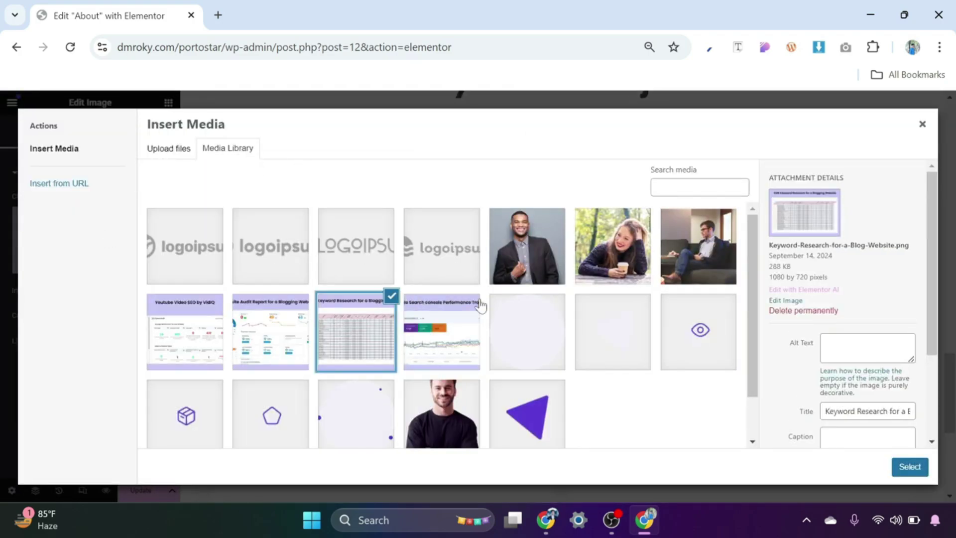
left_click(909, 467)
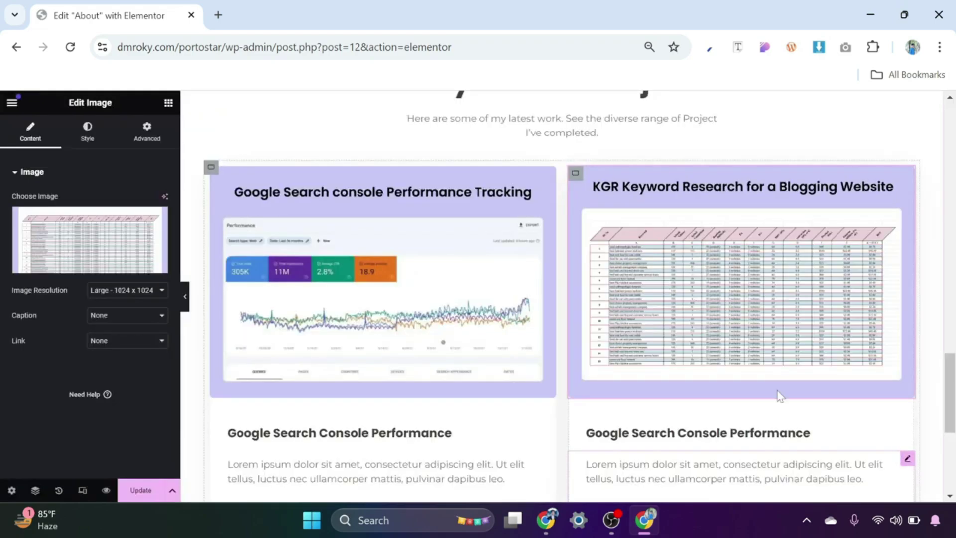
Step: Change the second card's heading to "Keyword Research for a Blog Website"
scroll(776, 392, "down", 2)
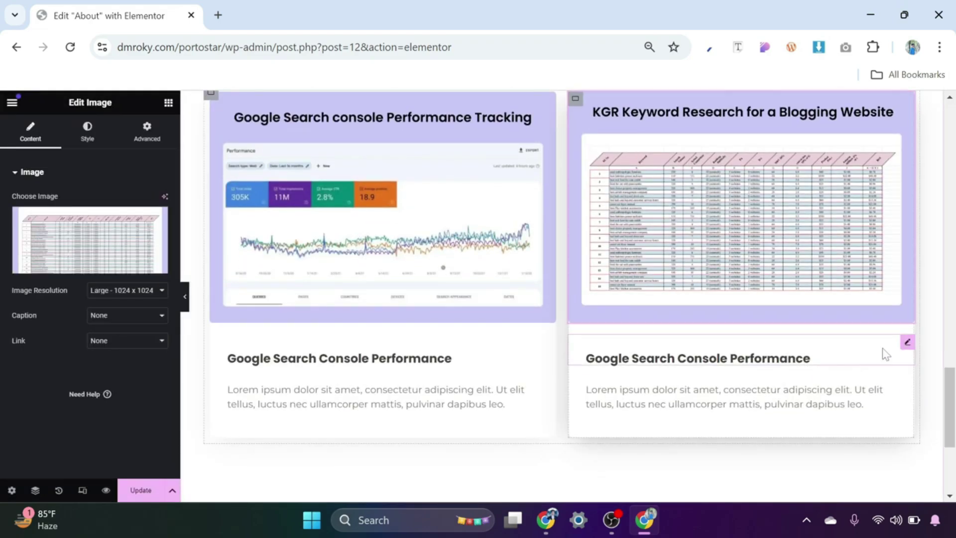
left_click(907, 344)
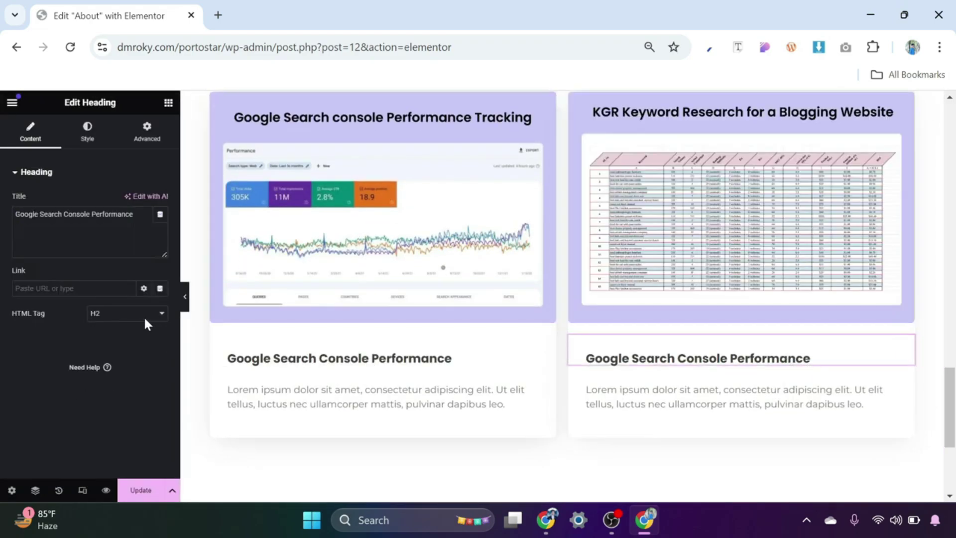
left_click_drag(119, 215, 3, 220)
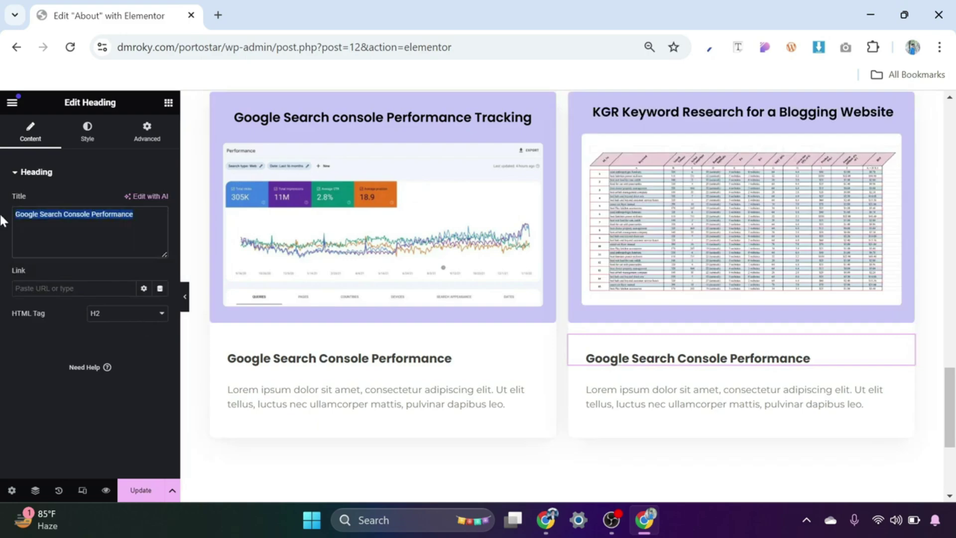
type("Keyword Research for a Blog Website")
Step: Duplicate the parent container holding both project cards to create a second row
scroll(199, 179, "up", 2)
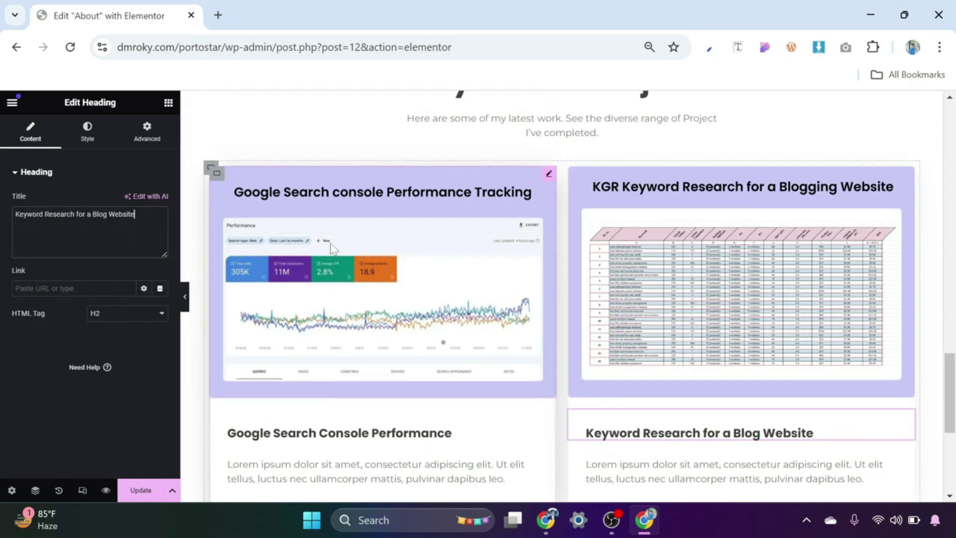
left_click(210, 172)
right_click(210, 172)
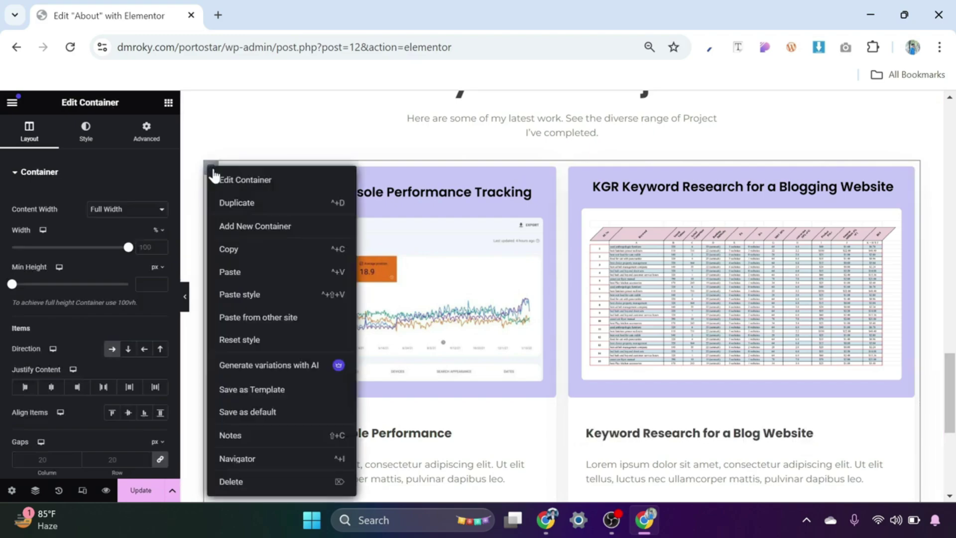
left_click(237, 202)
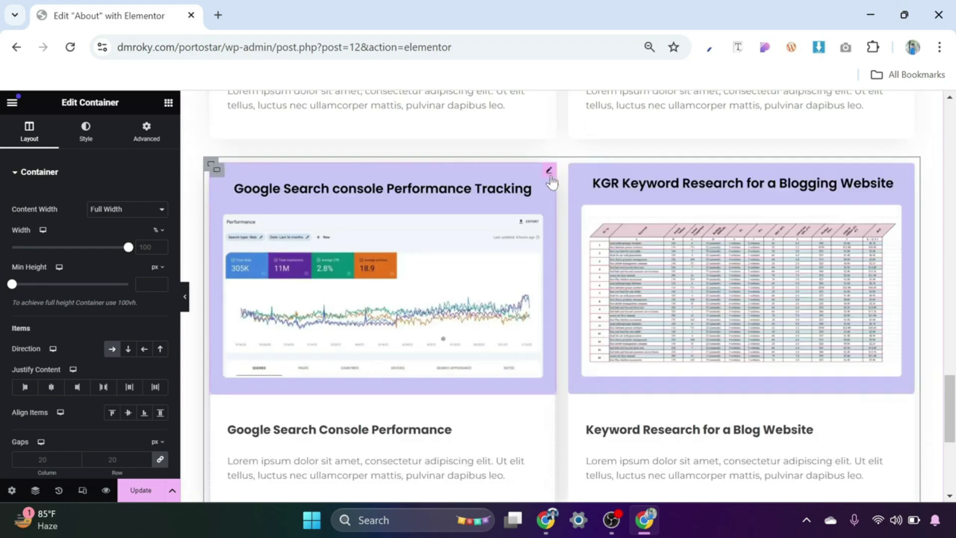
Step: Replace the Google Search Console image in the second row with the Website Audit Report image from the media library
left_click(549, 171)
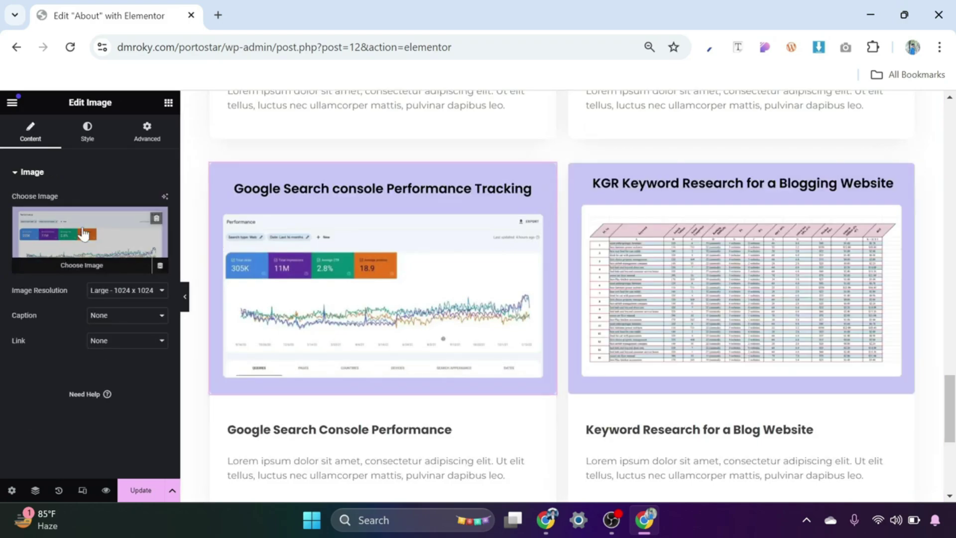
left_click(90, 235)
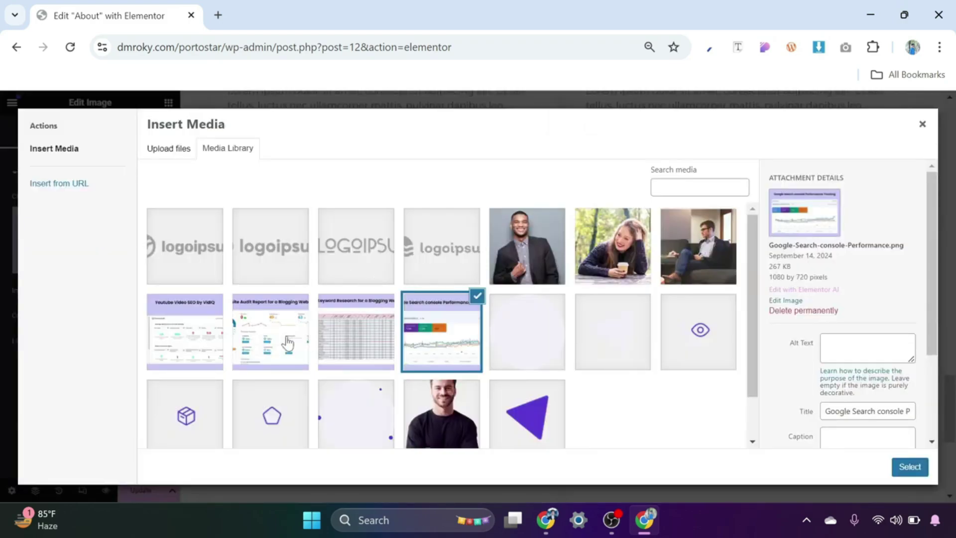
left_click(313, 343)
left_click(907, 466)
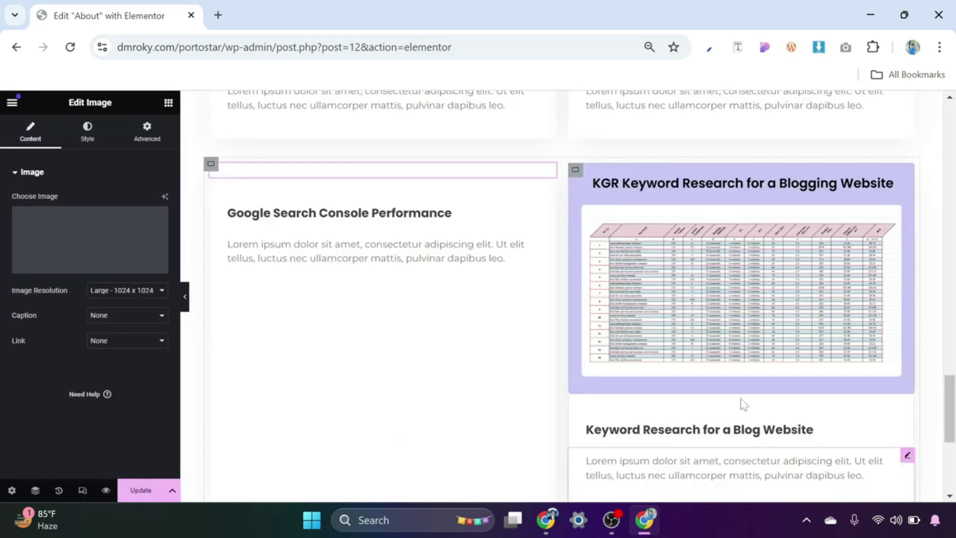
Step: Change the heading under the website audit image to "Website audit report for a website"
scroll(464, 323, "down", 2)
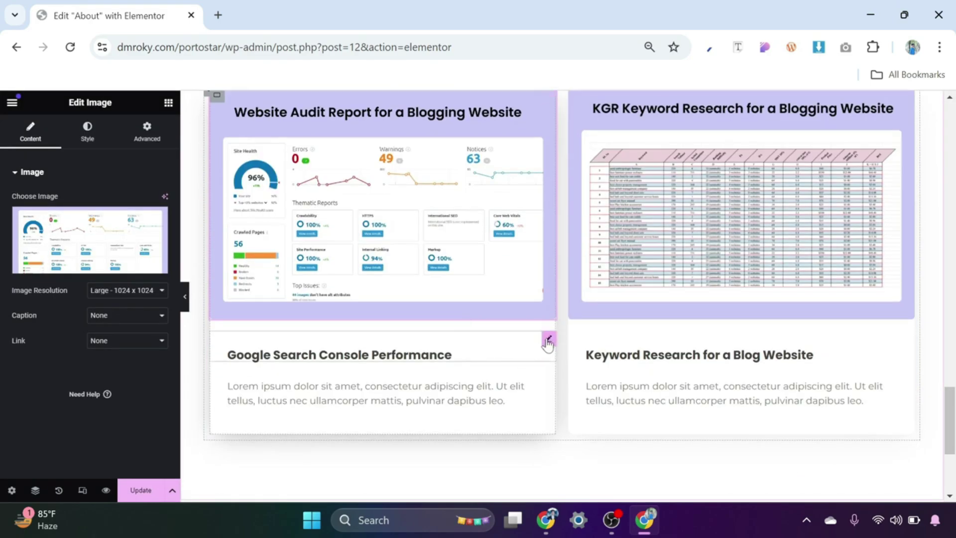
left_click(547, 341)
left_click_drag(133, 214, 15, 214)
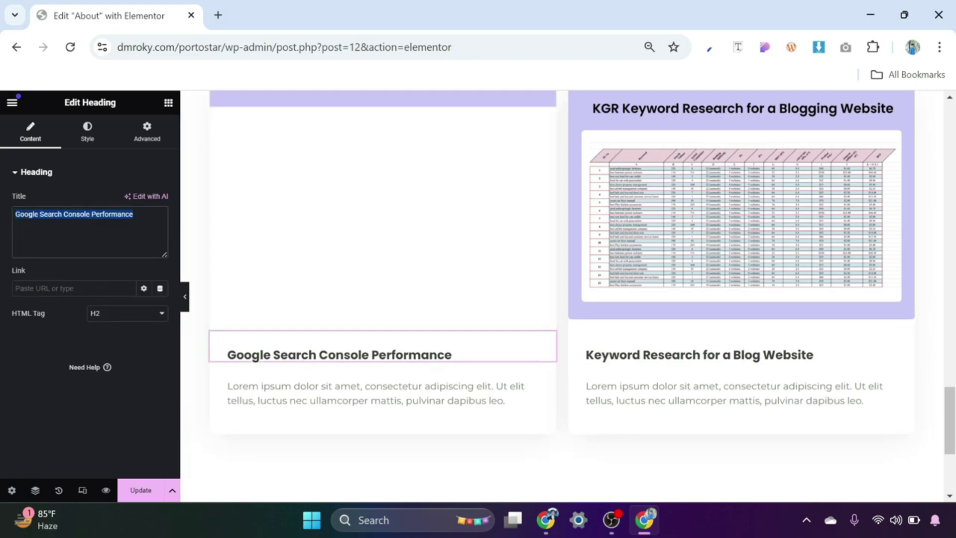
type("Website audit report for a website")
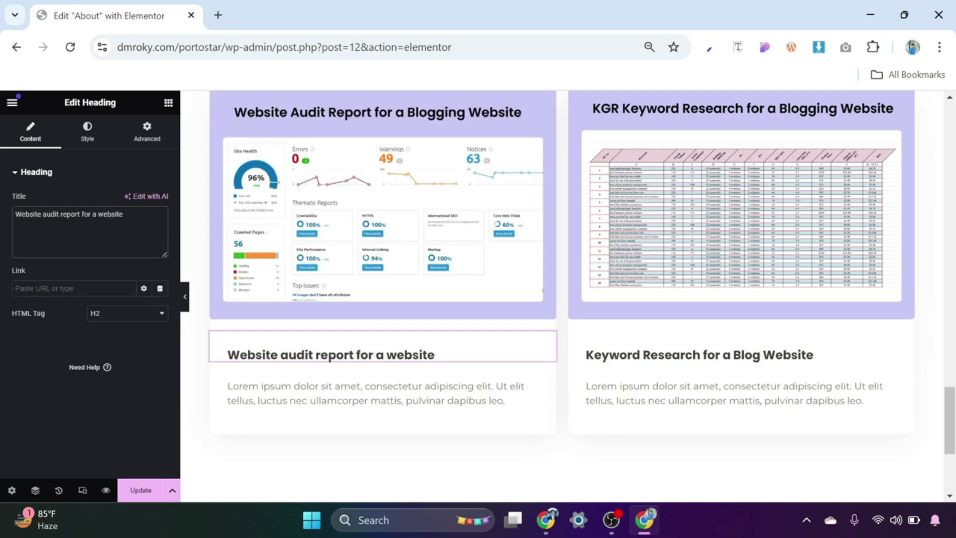
Step: Replace the keyword research image in the second row with Youtube-Video-SEO-tracking-by-VidIQ.png from the media library
scroll(384, 380, "up", 3)
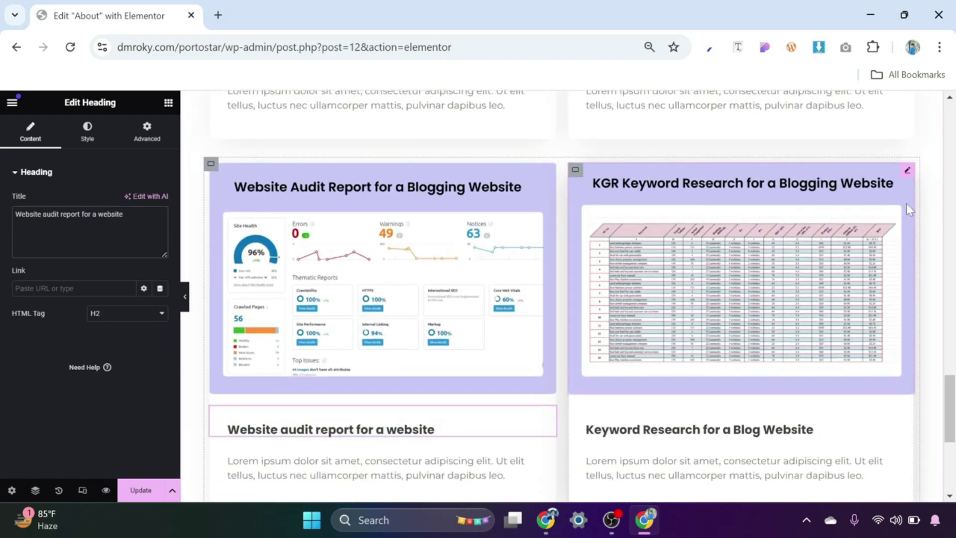
left_click(907, 175)
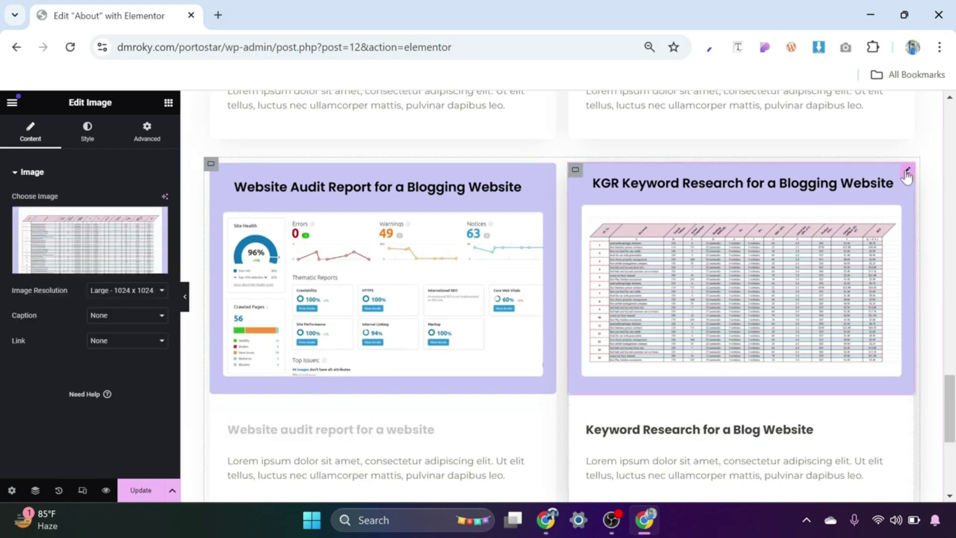
left_click(84, 239)
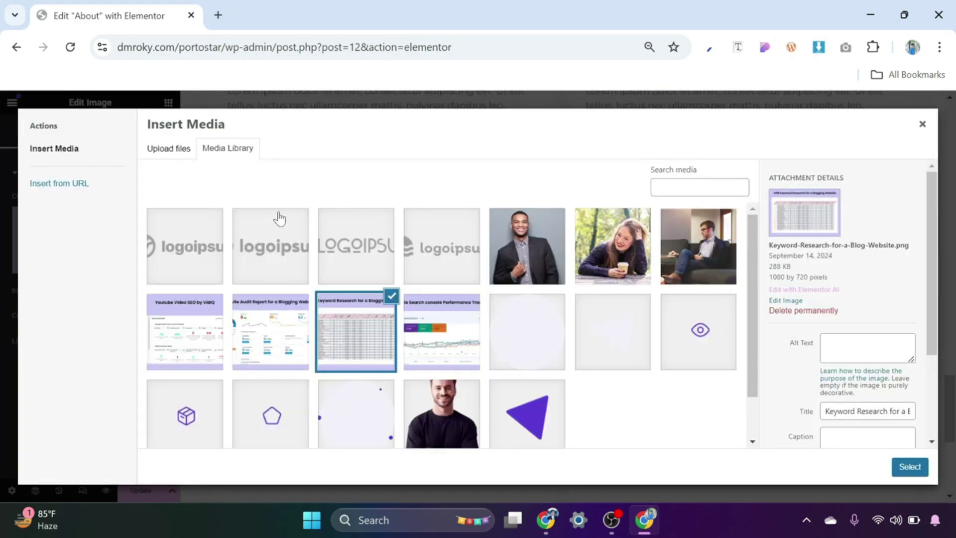
scroll(373, 266, "down", 2)
left_click(190, 283)
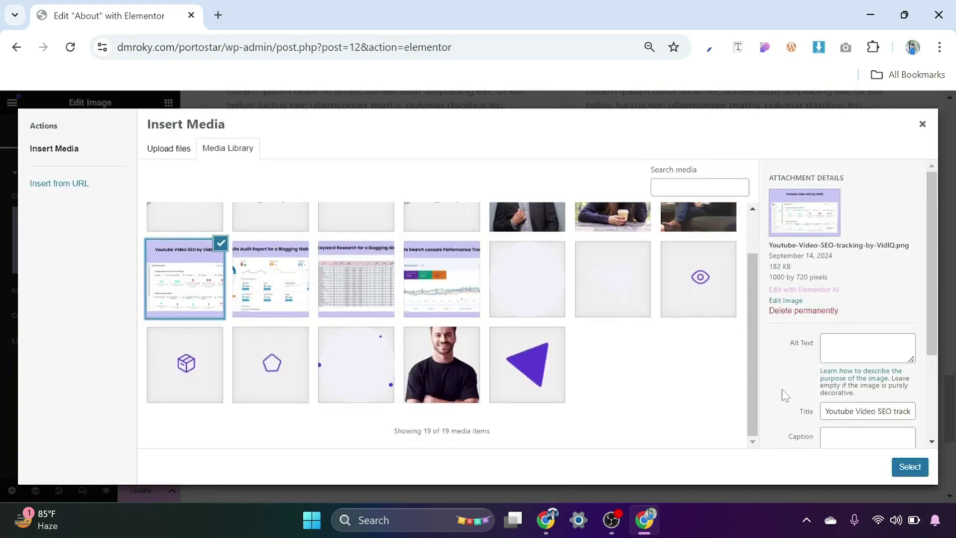
left_click(909, 467)
Step: Change the heading of the second row's last card to "Youtube Video SEO tracking by VidIQ"
scroll(687, 348, "down", 1)
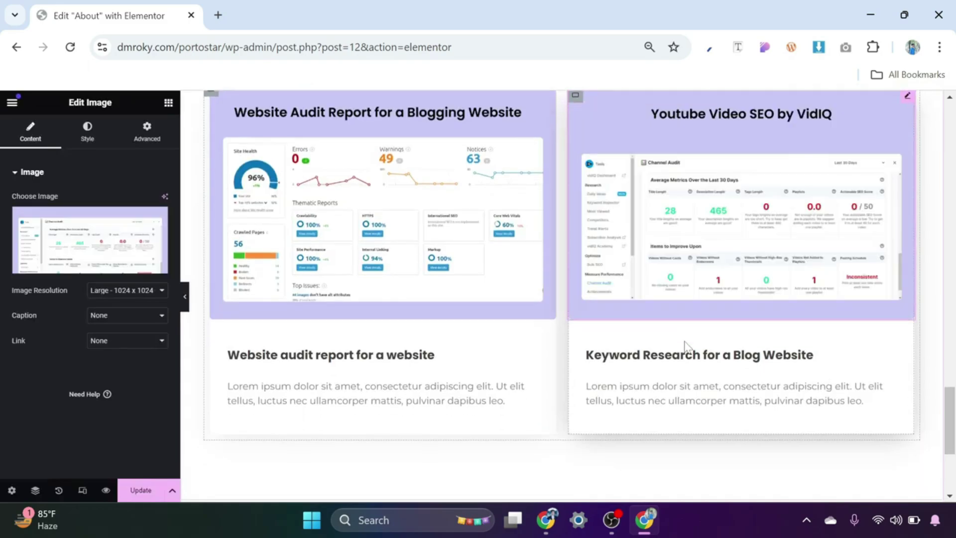
left_click(687, 351)
left_click_drag(135, 214, 2, 224)
type("Youtube Video SEO tracking by VidIQ")
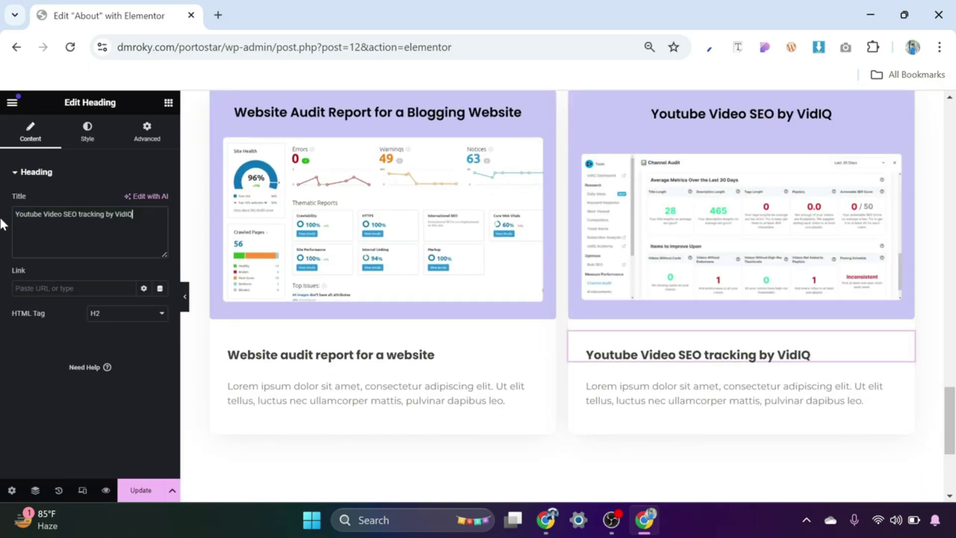
scroll(657, 338, "down", 3)
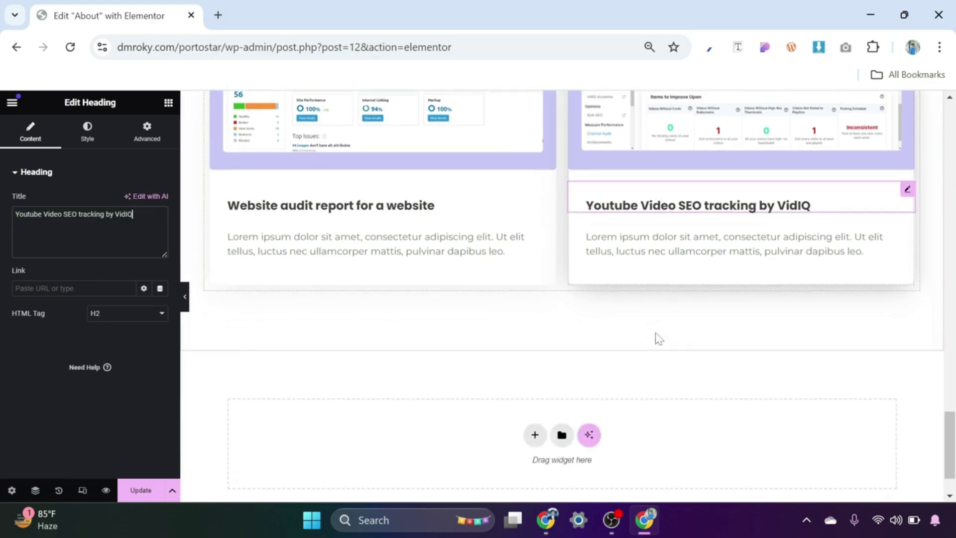
scroll(657, 338, "up", 6)
scroll(659, 339, "down", 3)
scroll(657, 338, "up", 4)
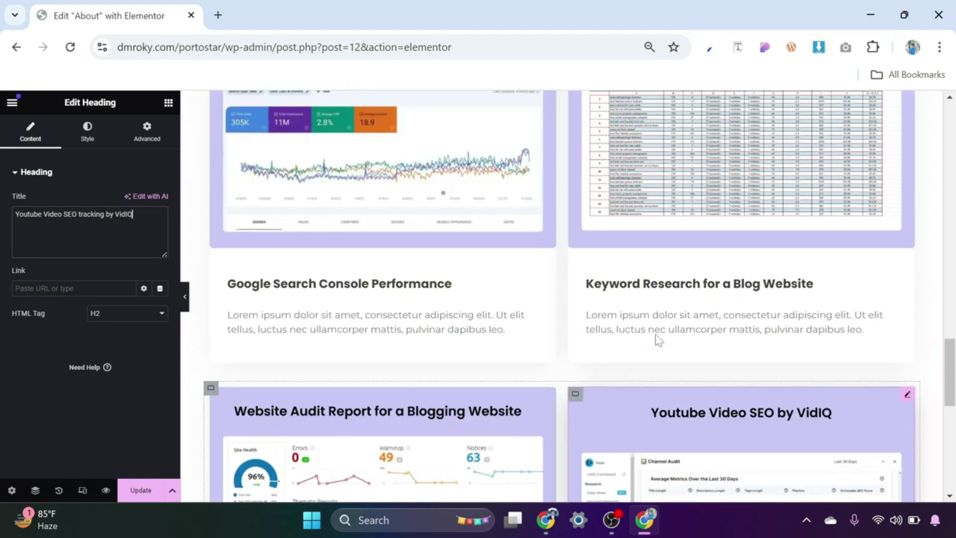
scroll(655, 340, "down", 4)
scroll(523, 365, "up", 15)
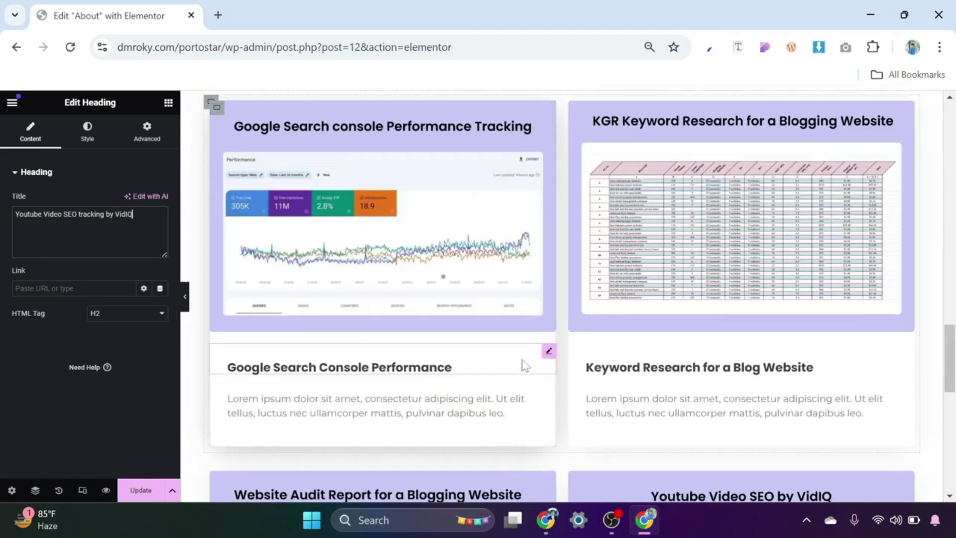
Step: Update the About page to save the portfolio card edits
scroll(524, 365, "up", 1)
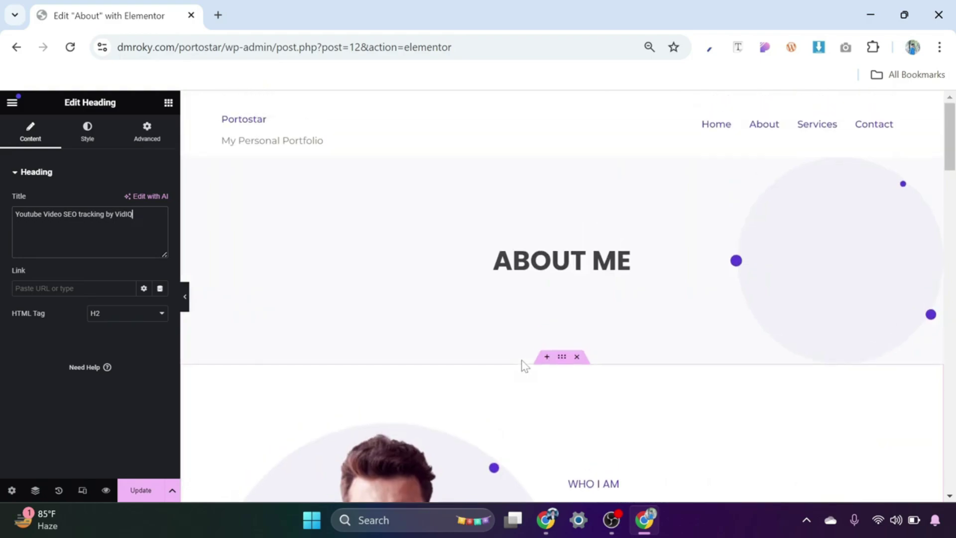
scroll(527, 350, "down", 5)
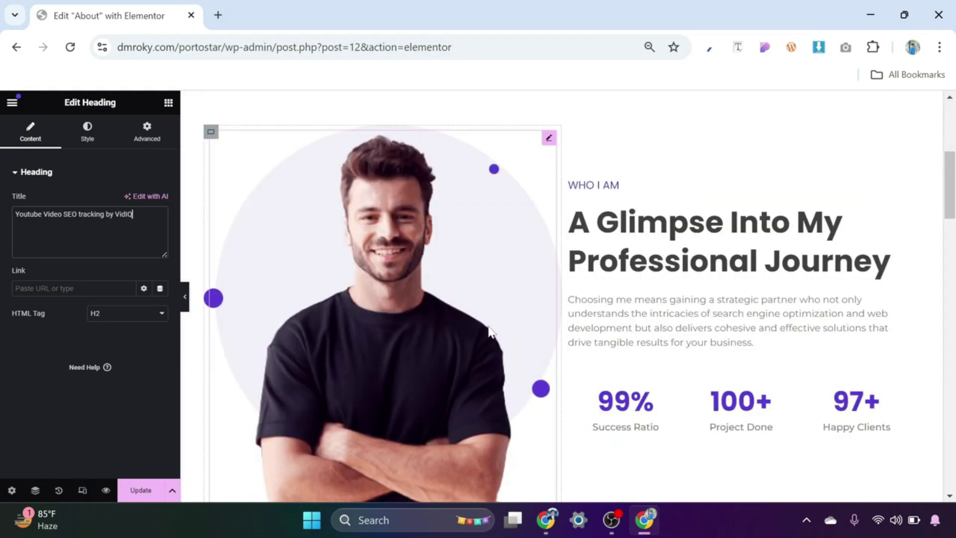
scroll(535, 317, "down", 5)
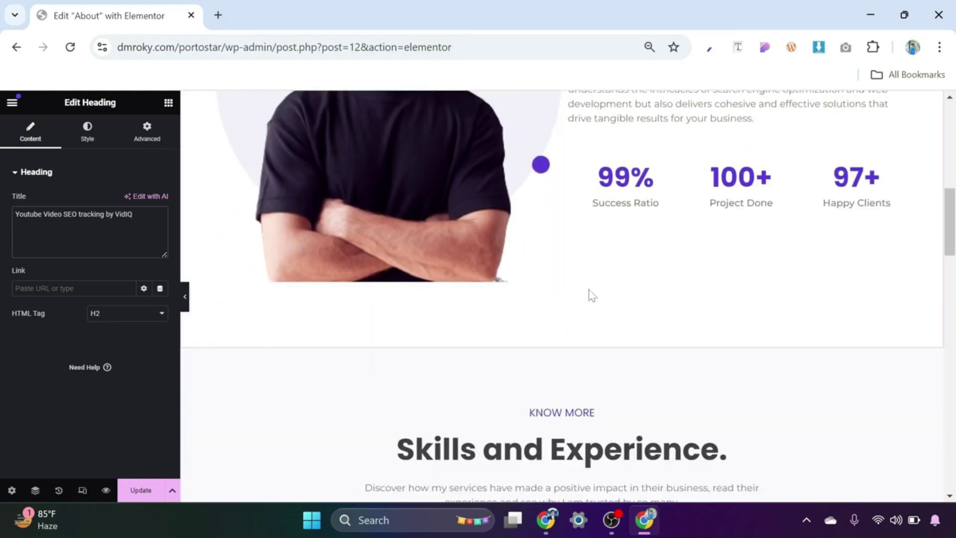
left_click(143, 493)
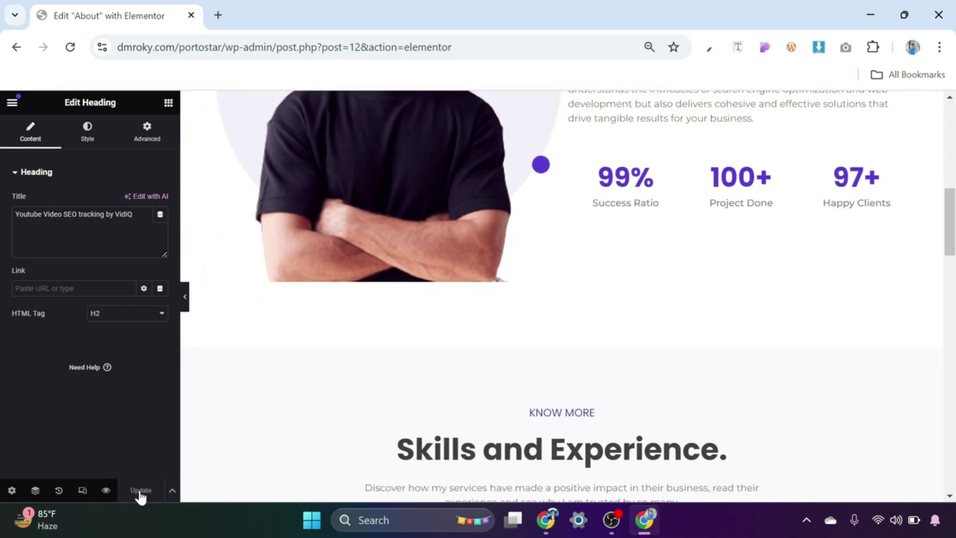
Step: In the tablet view, set the ABOUT ME banner container's top and bottom padding to 100 px, with 0 at the sides
left_click(82, 493)
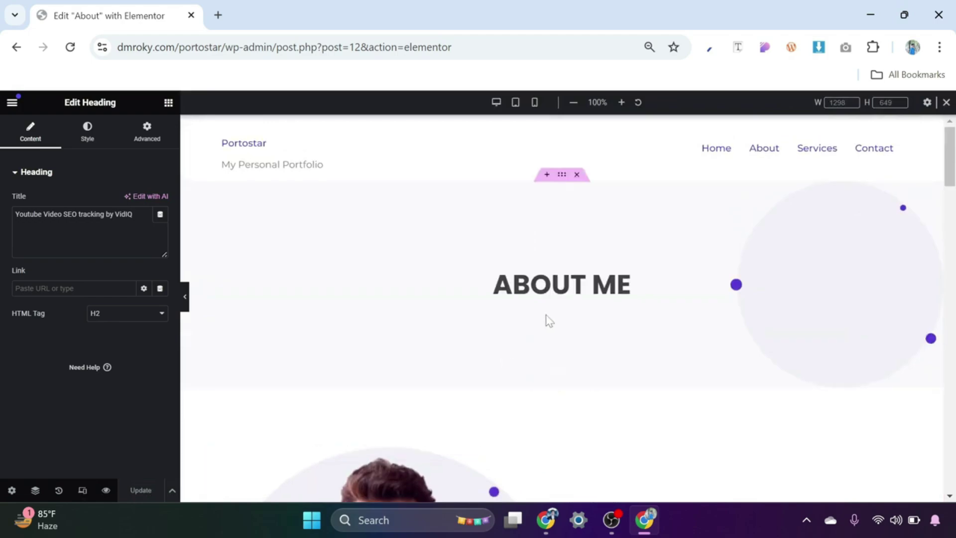
left_click(562, 177)
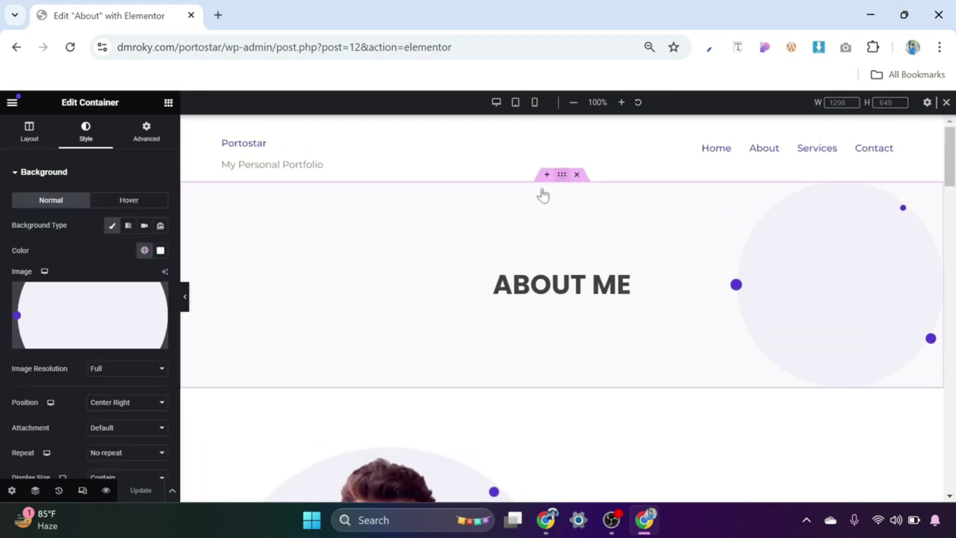
left_click(516, 104)
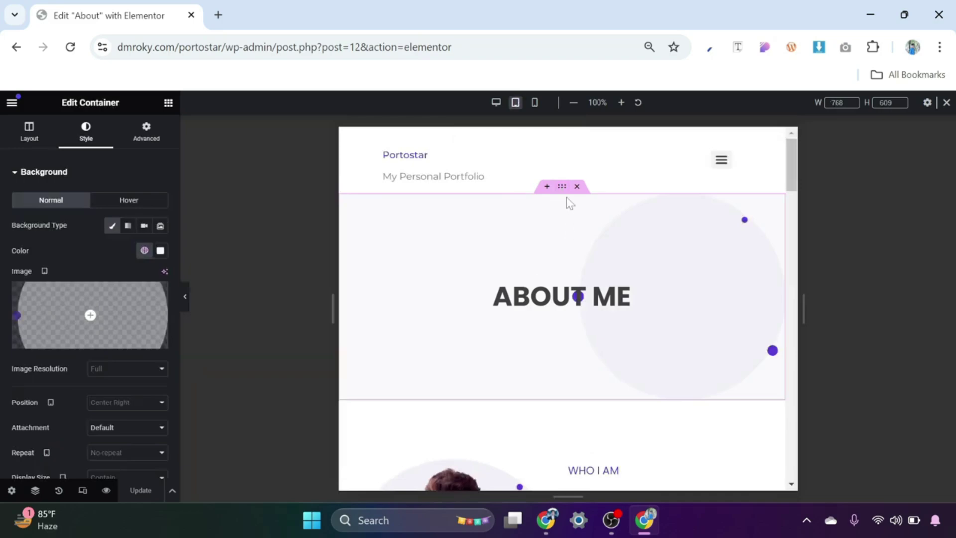
left_click(147, 133)
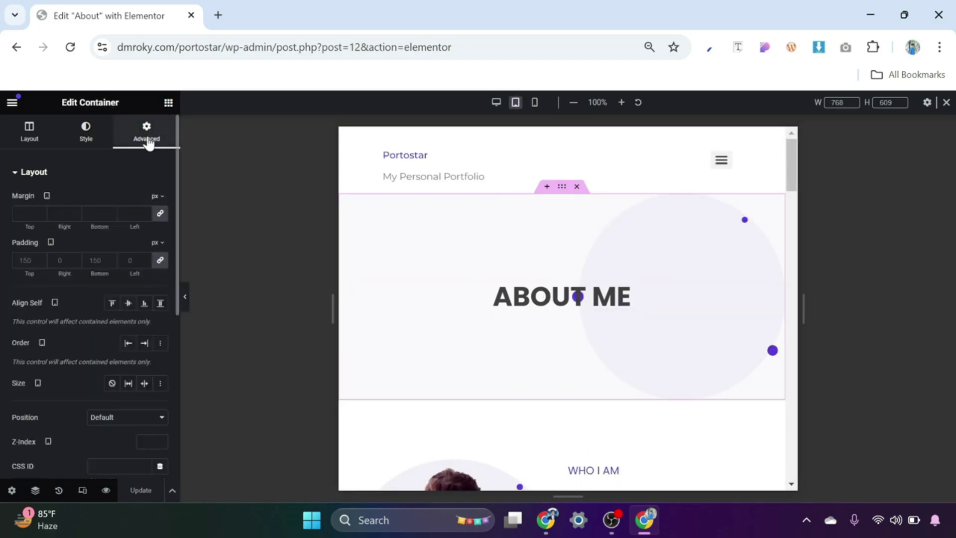
left_click(160, 261)
left_click(95, 260)
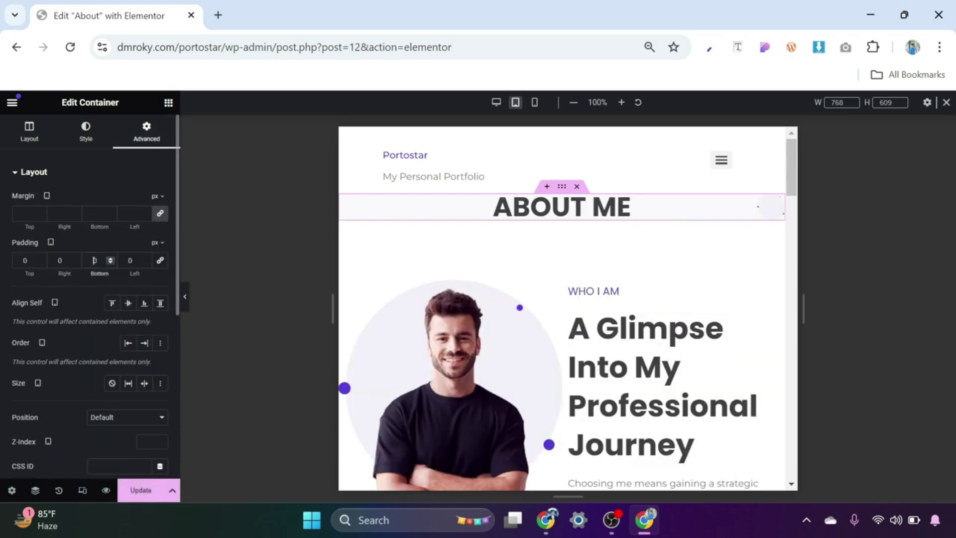
type("100")
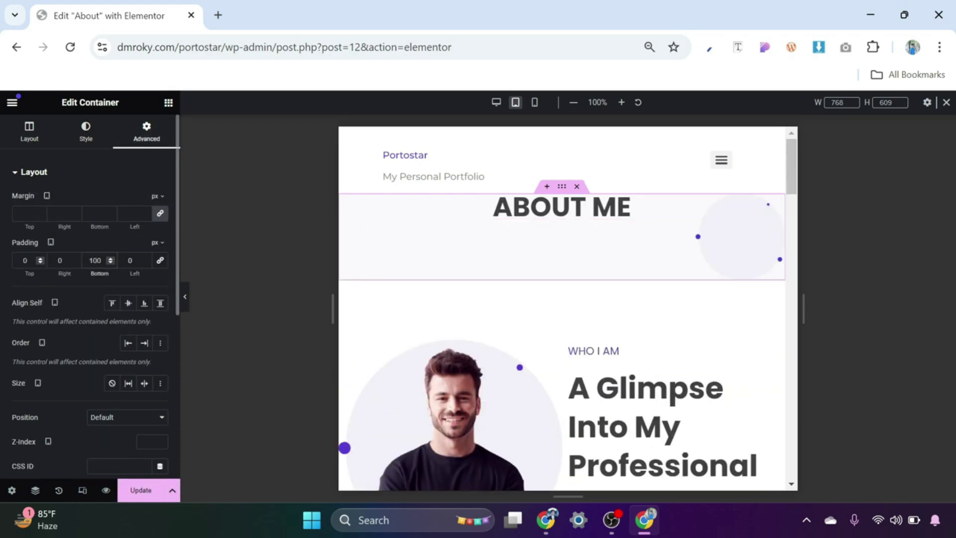
left_click(25, 260)
type("100")
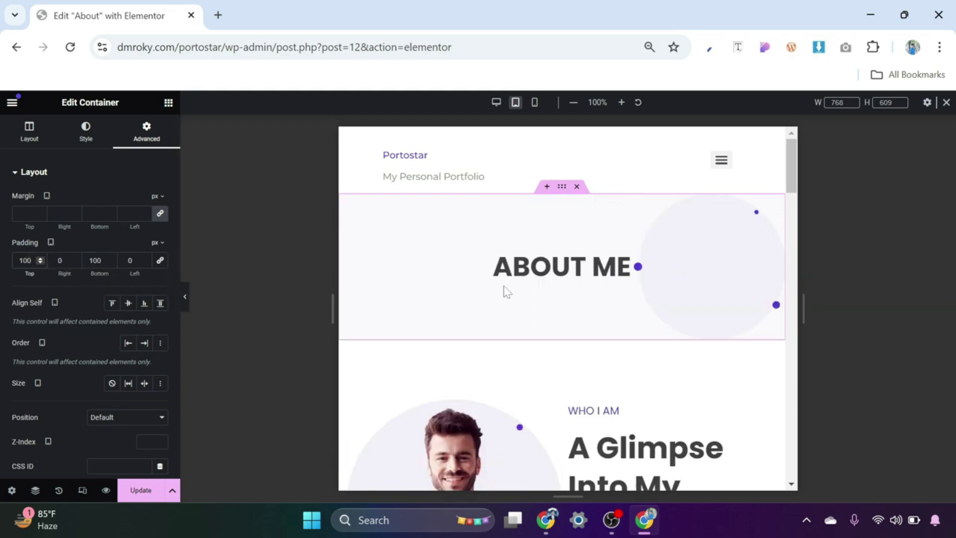
Step: Set the ABOUT ME heading's tablet font size to 40 px
left_click(574, 273)
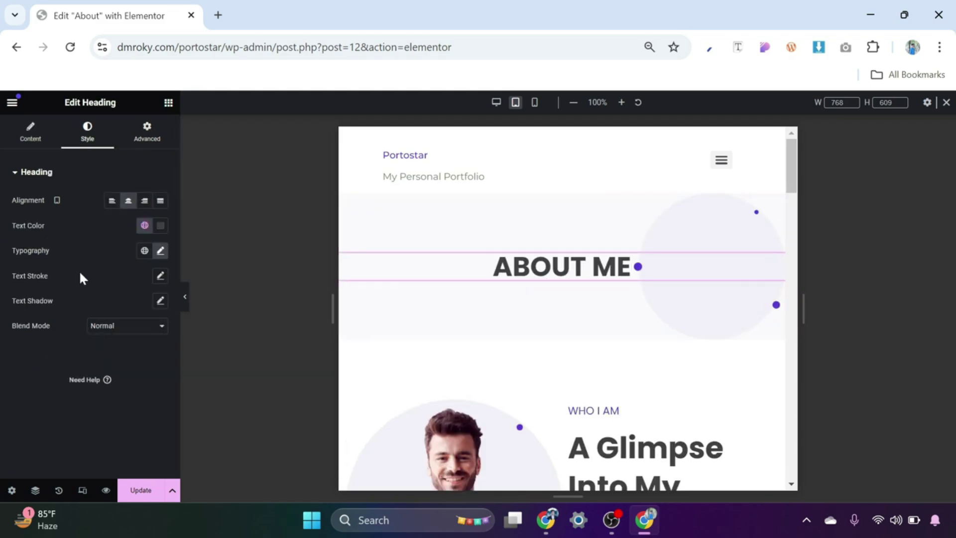
left_click(160, 251)
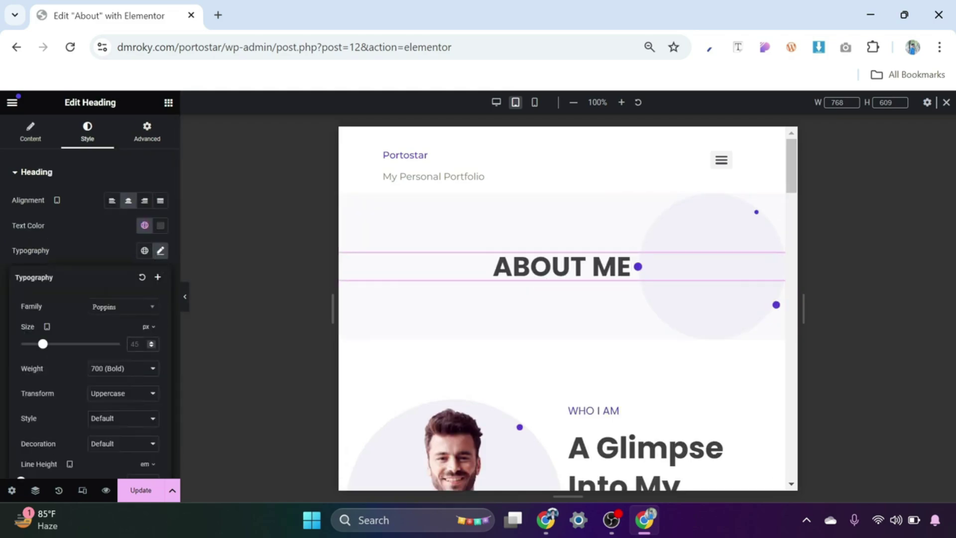
type("40")
Step: Set the "A Glimpse Into My Professional Journey" heading's tablet font size to 35 px and line height to 40 px
scroll(622, 286, "down", 1)
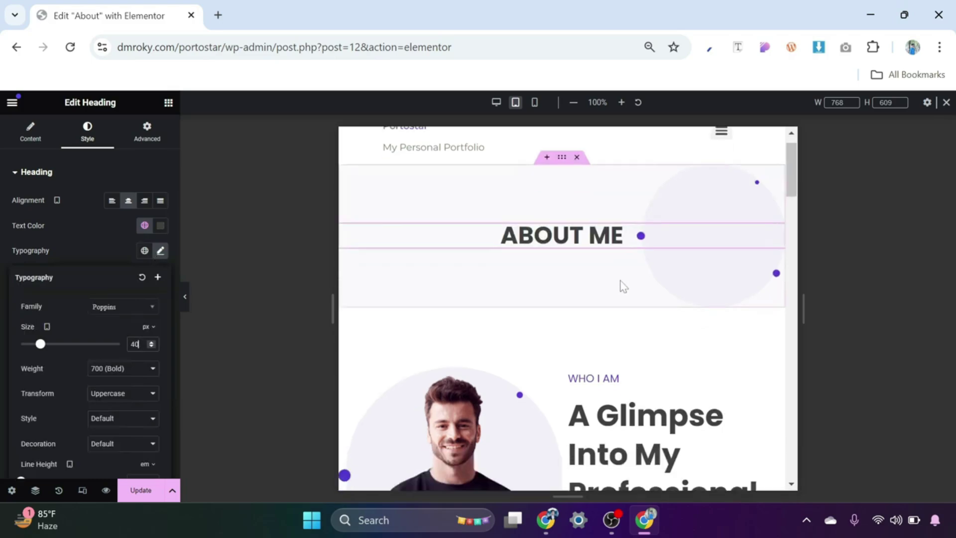
scroll(622, 286, "down", 4)
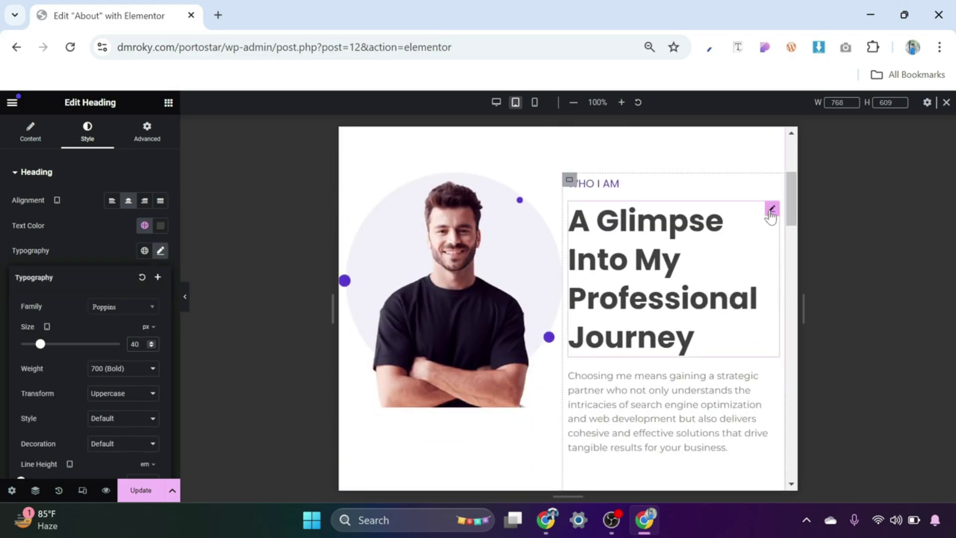
scroll(707, 313, "up", 3)
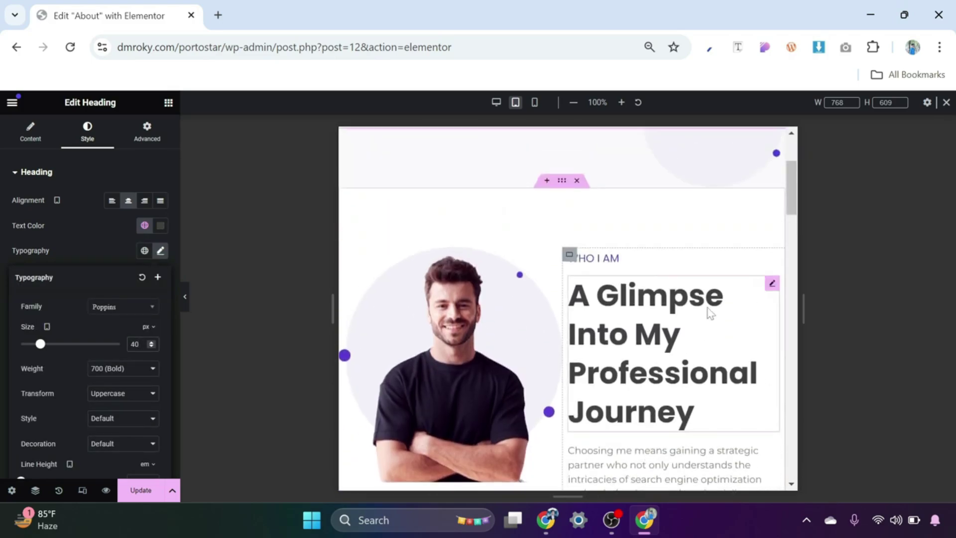
left_click(230, 311)
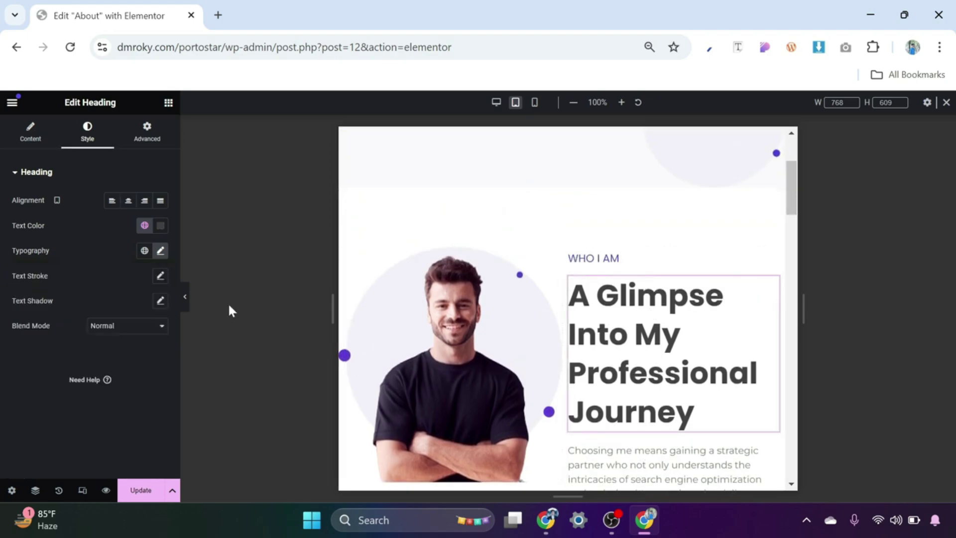
left_click(160, 251)
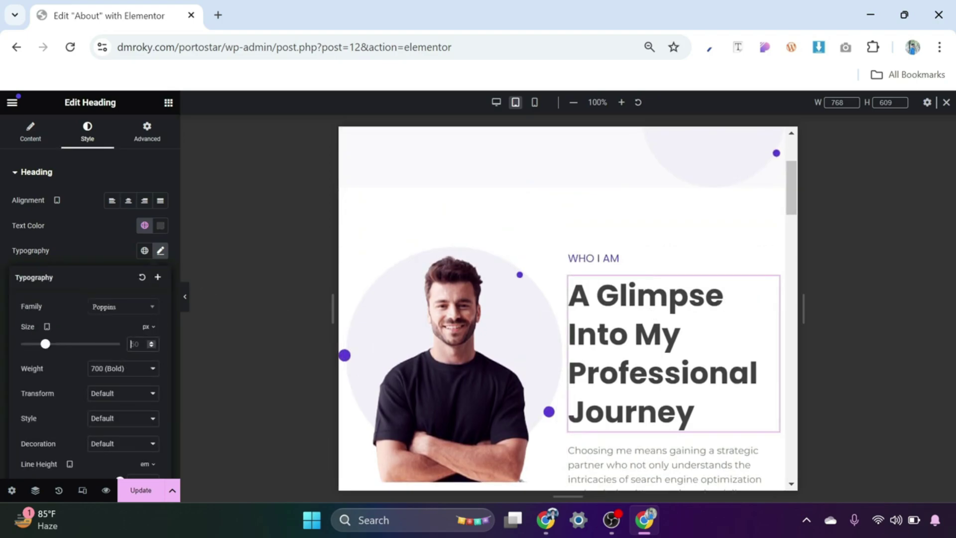
mouse_move(45, 344)
left_mouse_down()
mouse_move(21, 343)
mouse_move(37, 344)
left_mouse_up()
scroll(89, 348, "down", 2)
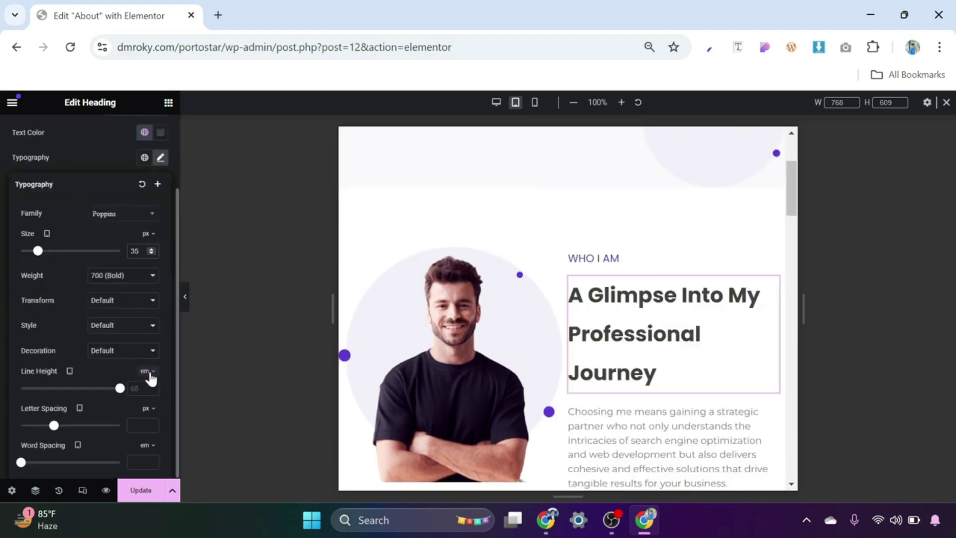
left_click(148, 371)
left_click(145, 377)
type("40")
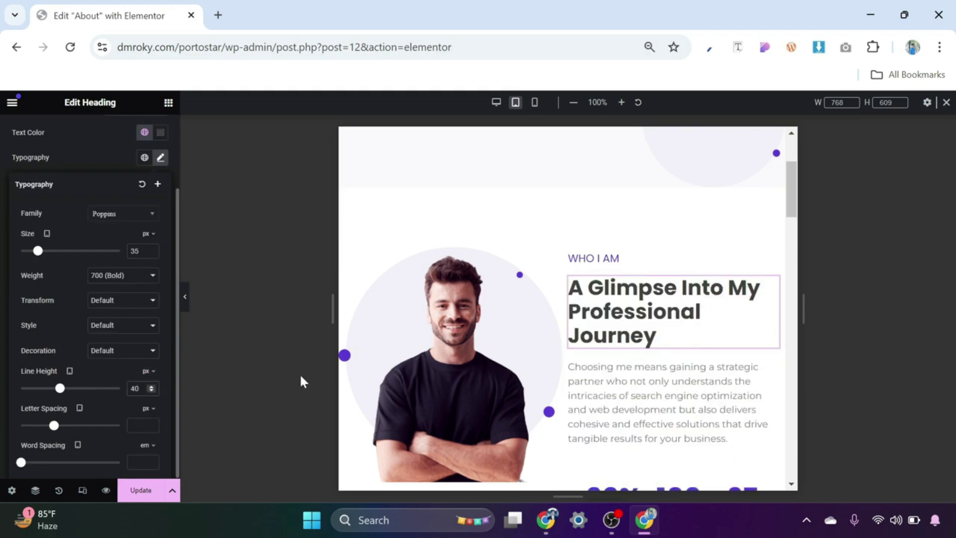
Step: Set the tablet font size of the paragraph under the Professional Journey heading to 14 px
scroll(624, 315, "down", 2)
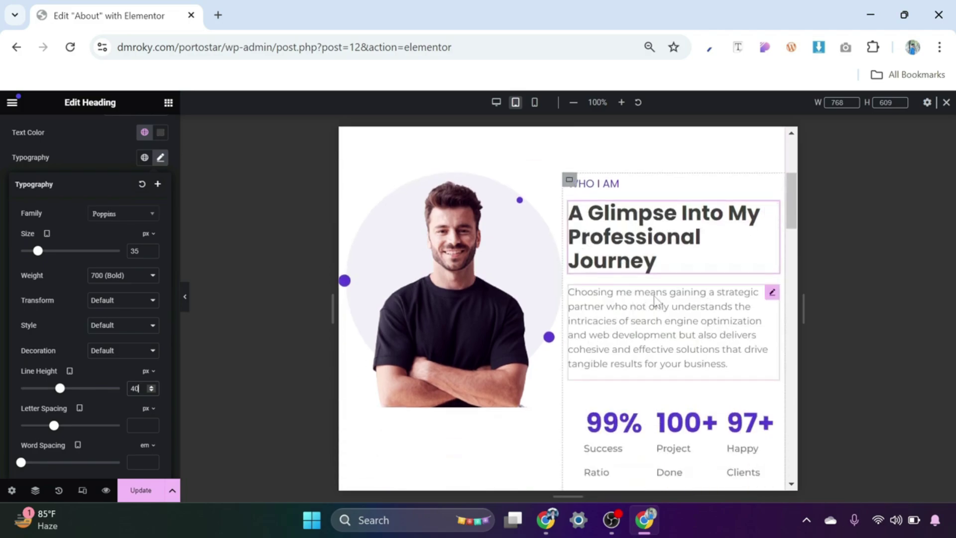
left_click(773, 294)
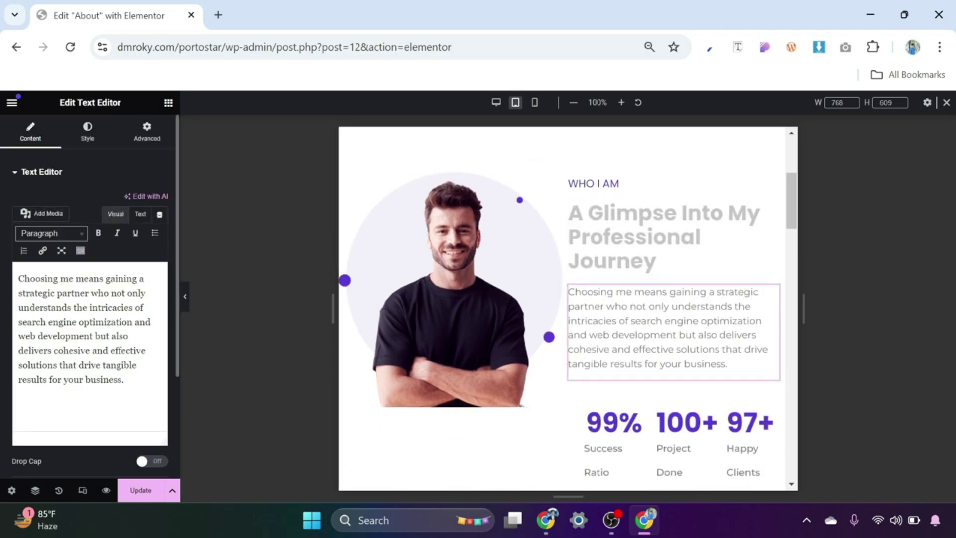
left_click(86, 144)
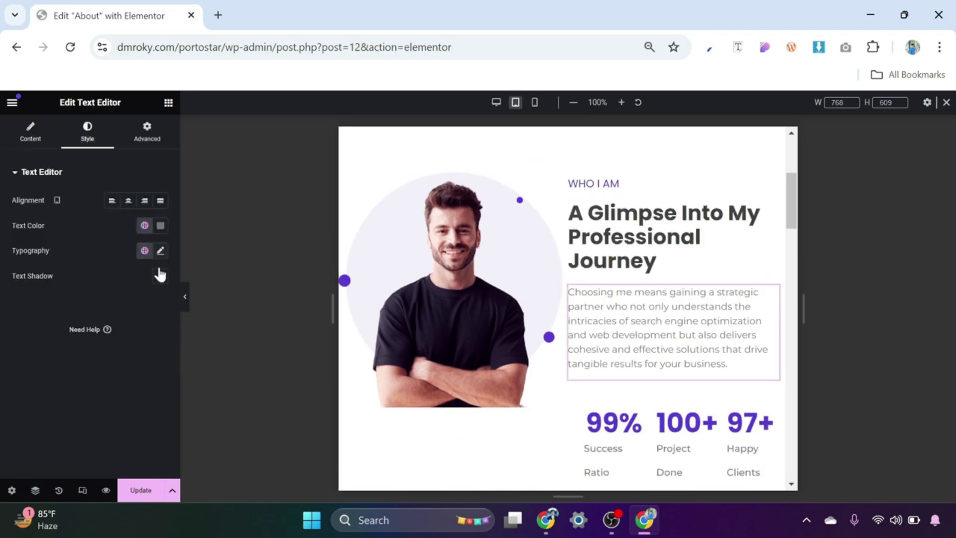
left_click(161, 250)
type("14")
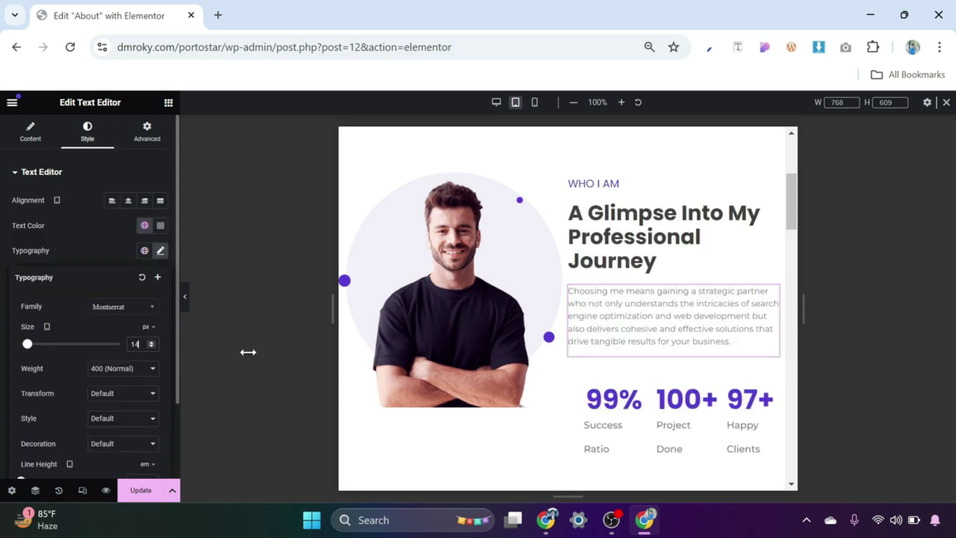
Step: Set the tablet padding of the Success Ratio counter's container to 10 px on all sides
scroll(726, 363, "down", 3)
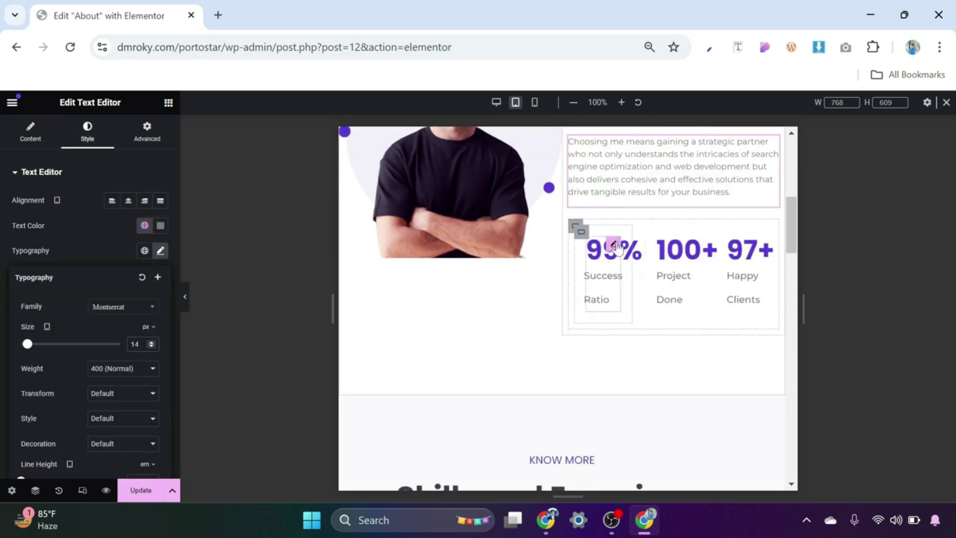
left_click(581, 232)
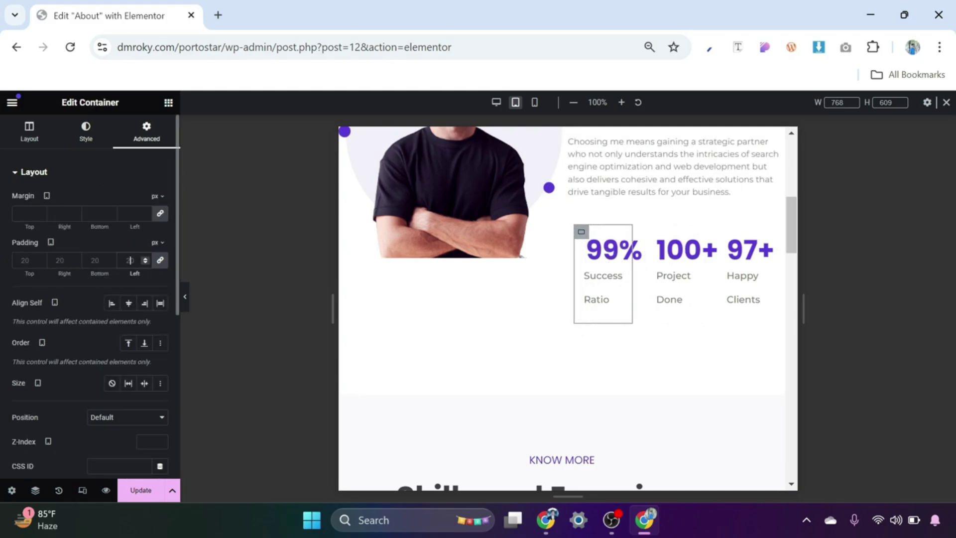
type("10")
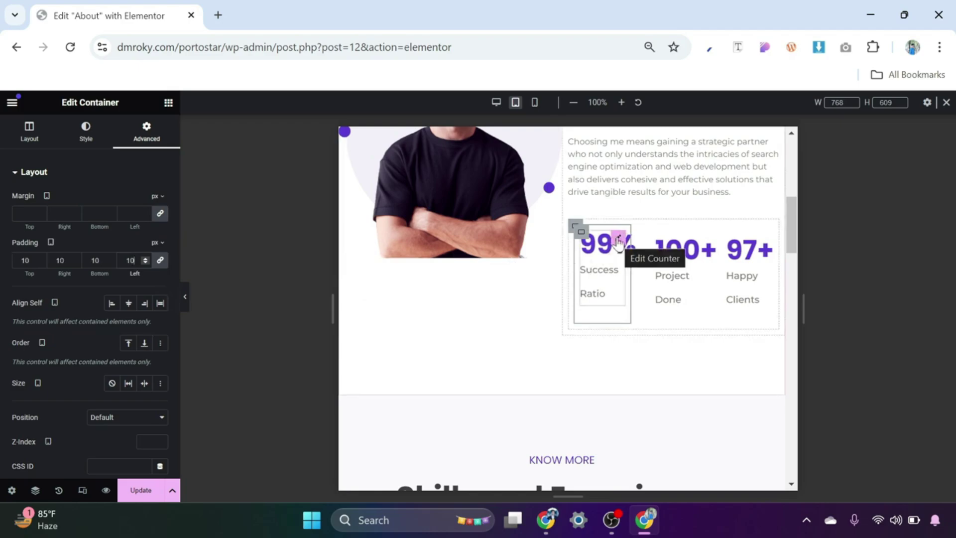
Step: Set the Success Ratio counter's number to a tablet font size of 30 px
left_click(618, 240)
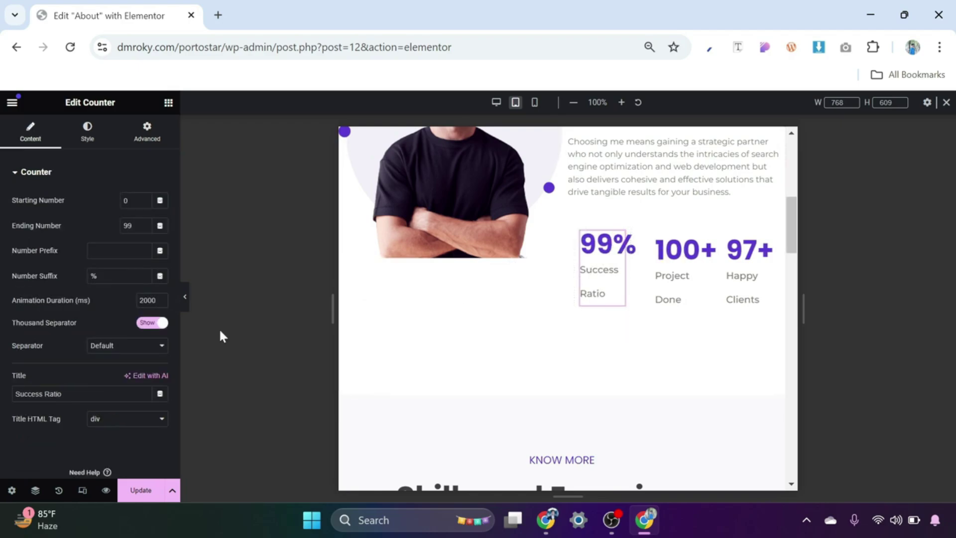
left_click(88, 133)
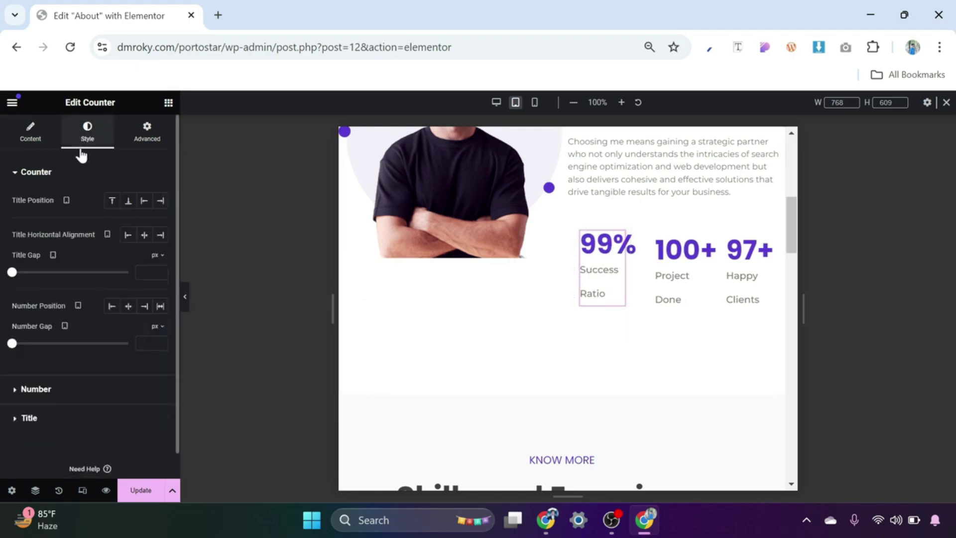
scroll(91, 276, "down", 1)
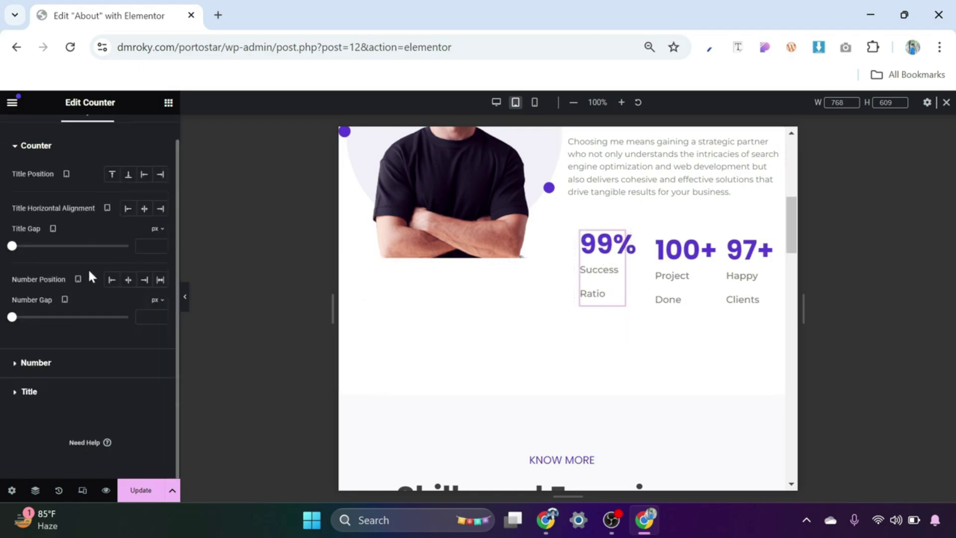
left_click(48, 364)
left_click(160, 254)
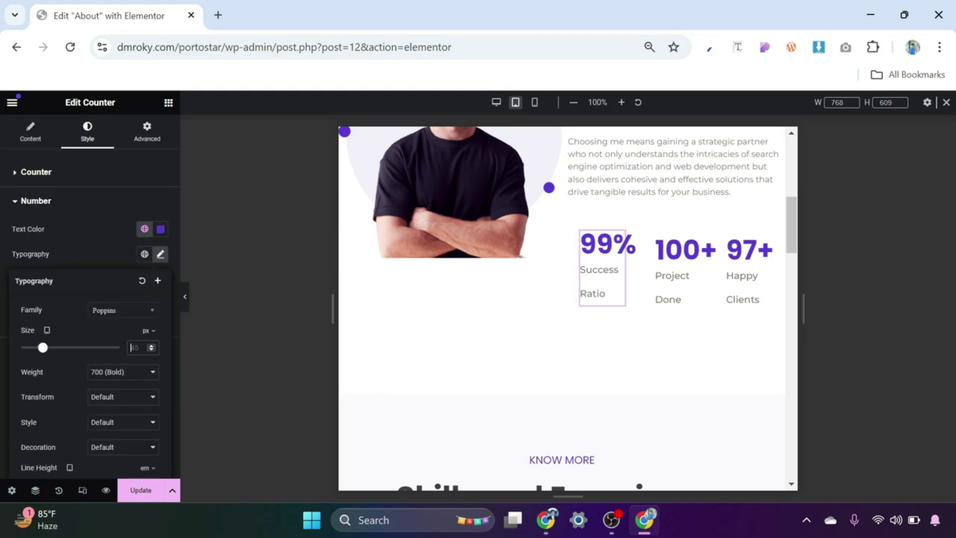
left_click(137, 347)
type("30")
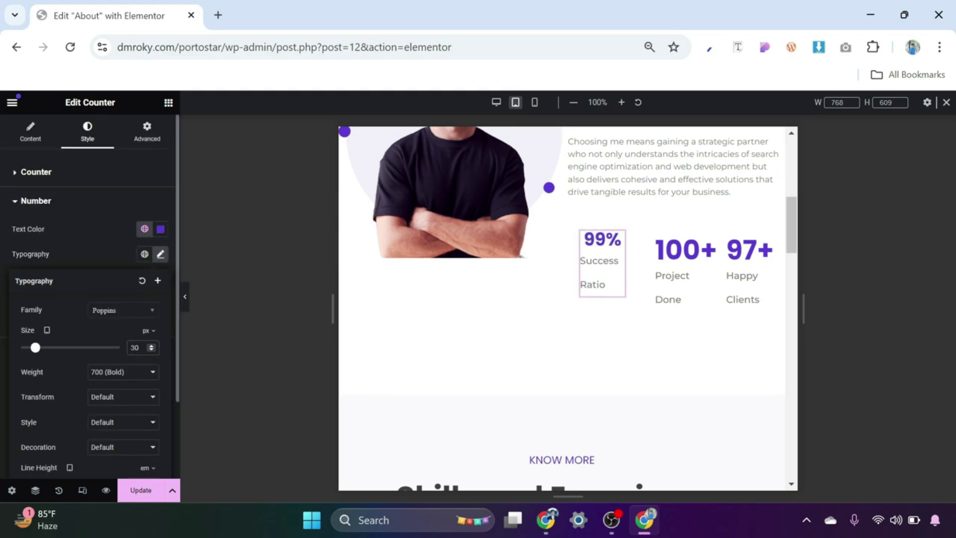
Step: Set the Success Ratio counter's title to a tablet font size of 12 px
left_click(110, 248)
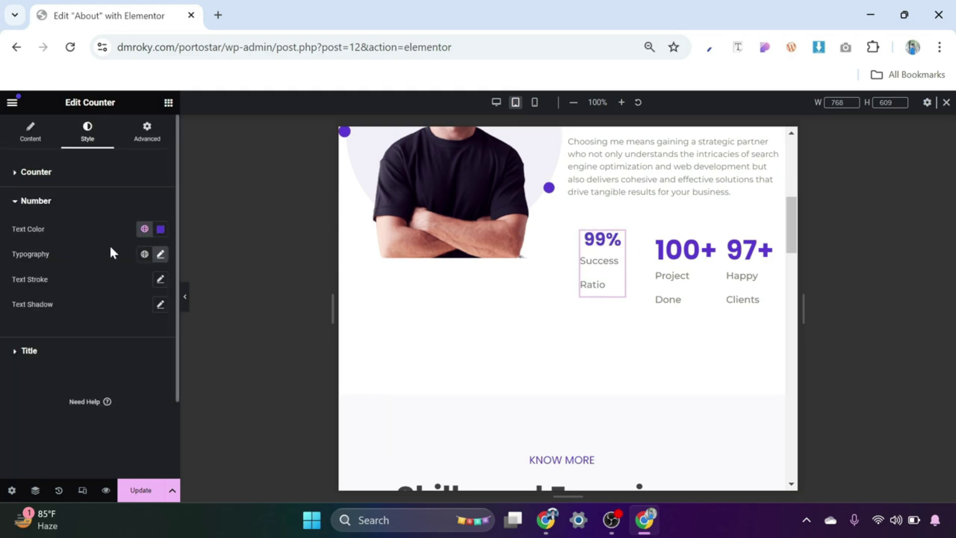
left_click(29, 351)
left_click(159, 282)
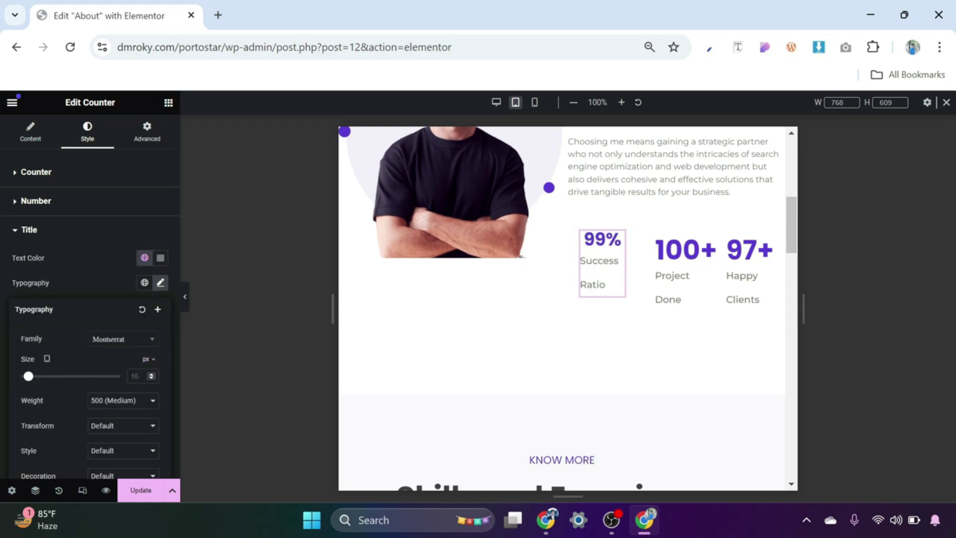
type("12")
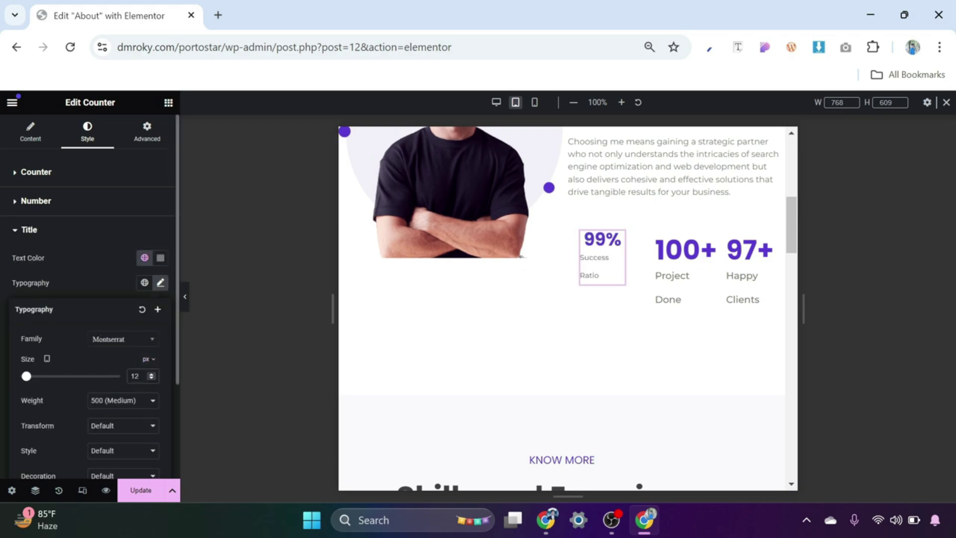
Step: Copy the Success Ratio counter container's style onto the containers of the Project Done and Happy Clients counters
left_click(581, 231)
right_click(581, 232)
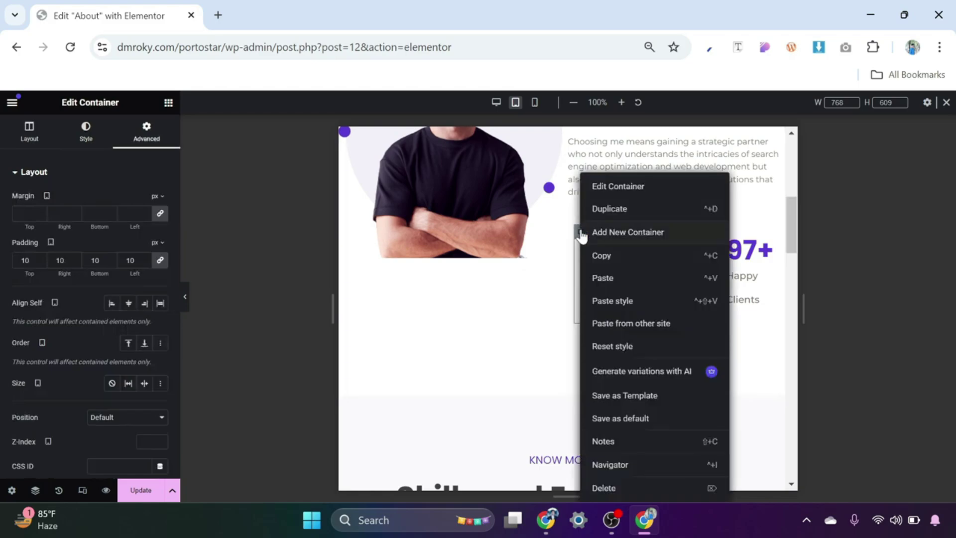
left_click(601, 255)
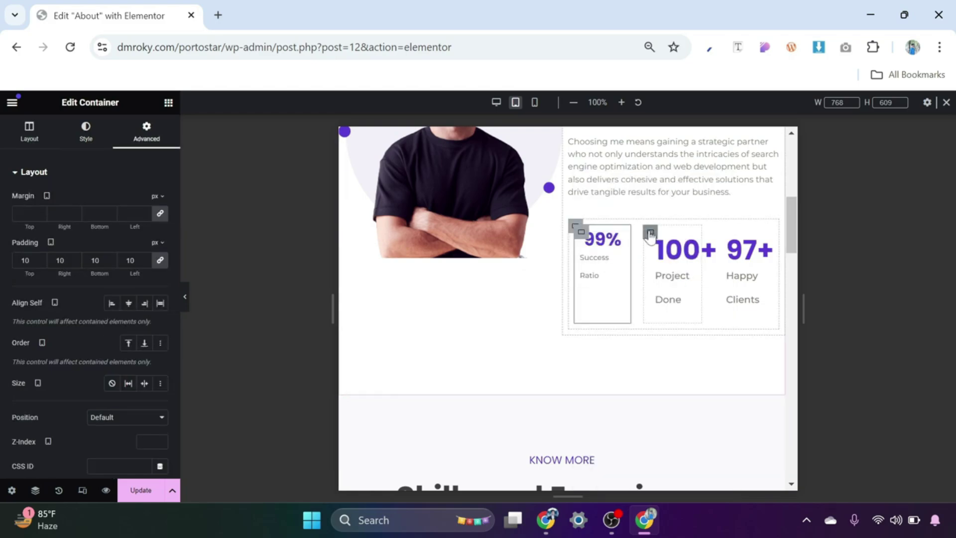
left_click(650, 233)
right_click(650, 233)
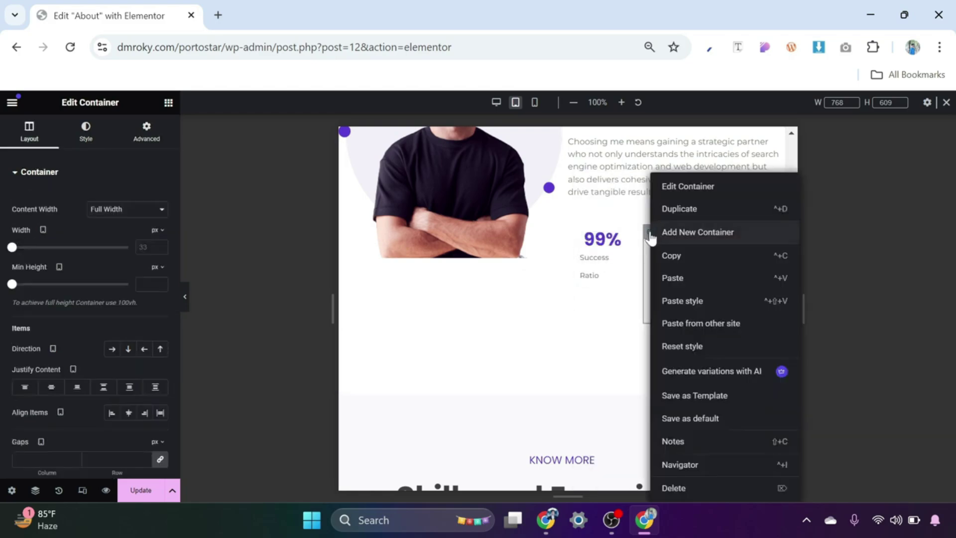
left_click(680, 302)
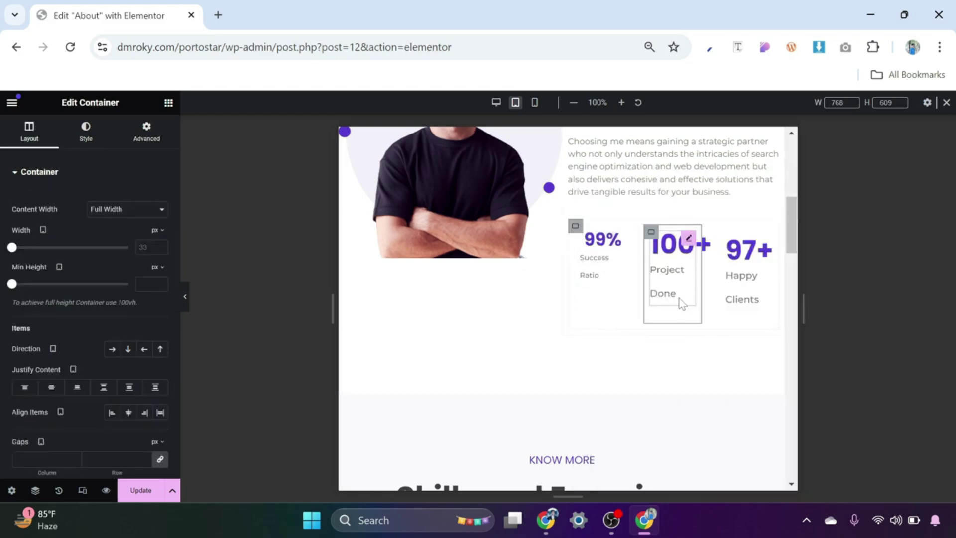
left_click(721, 233)
right_click(720, 244)
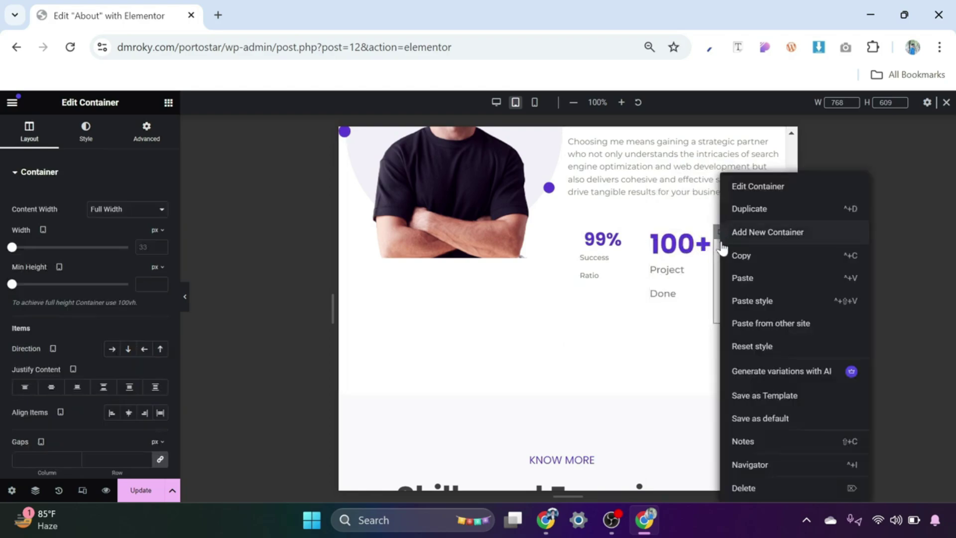
left_click(749, 300)
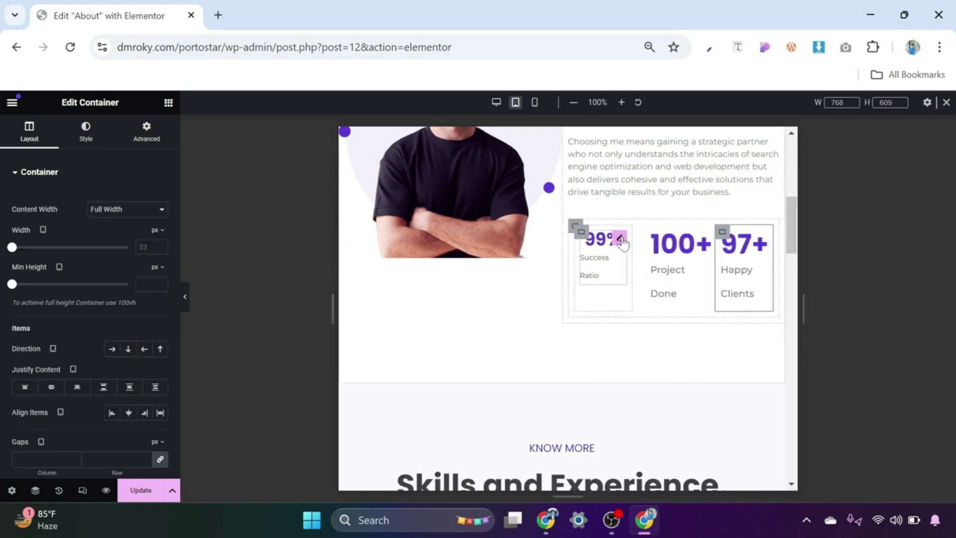
Step: Copy the Success Ratio counter widget's style onto the Project Done and Happy Clients counter widgets
left_click(620, 240)
right_click(624, 244)
left_click(647, 280)
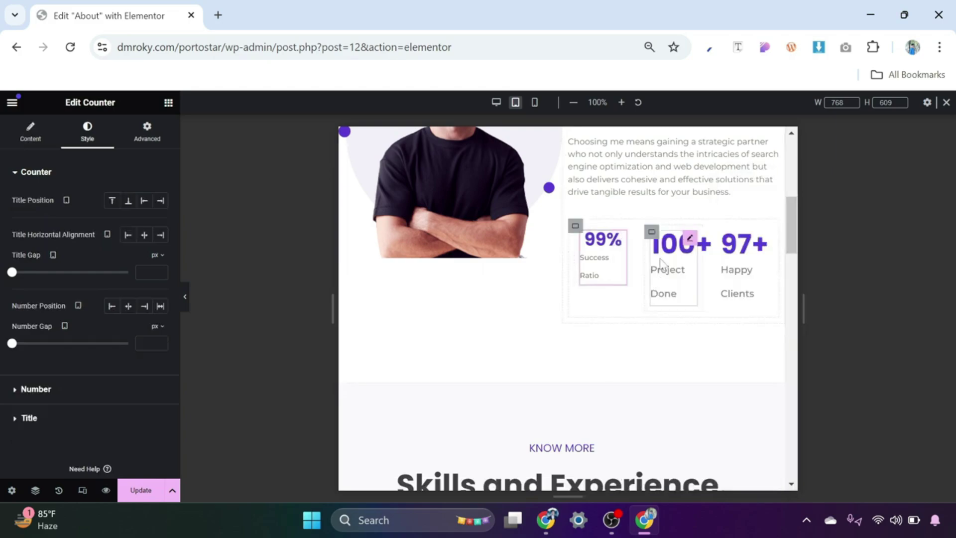
left_click(687, 244)
right_click(692, 262)
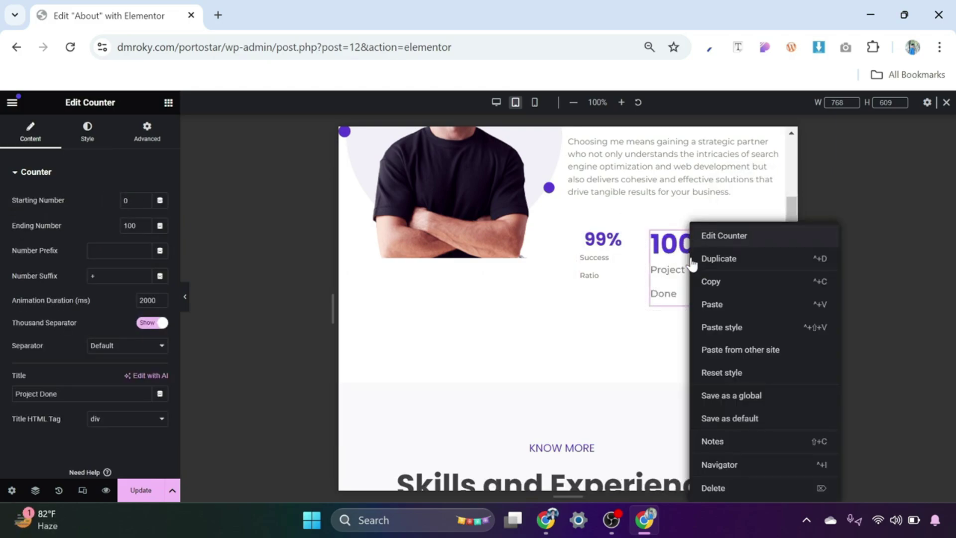
left_click(717, 328)
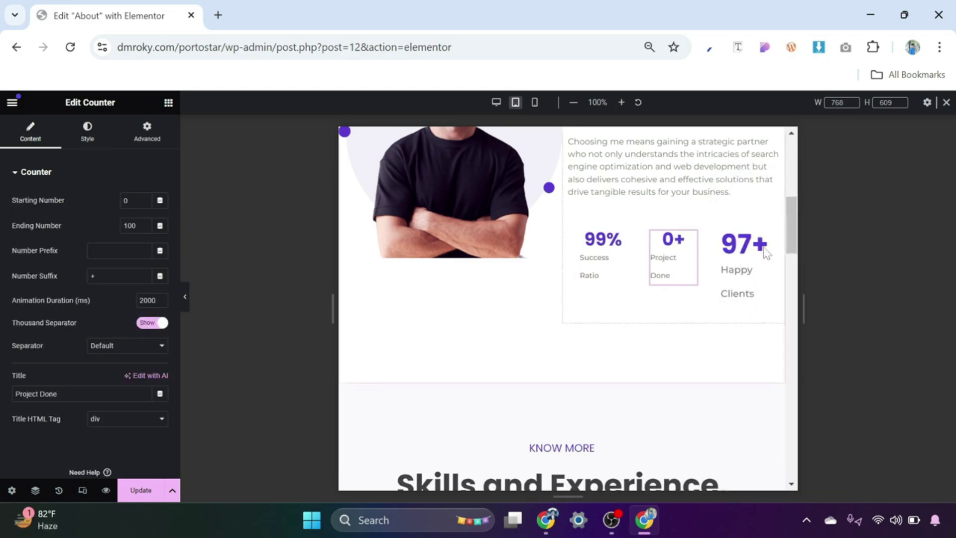
left_click(766, 243)
right_click(766, 243)
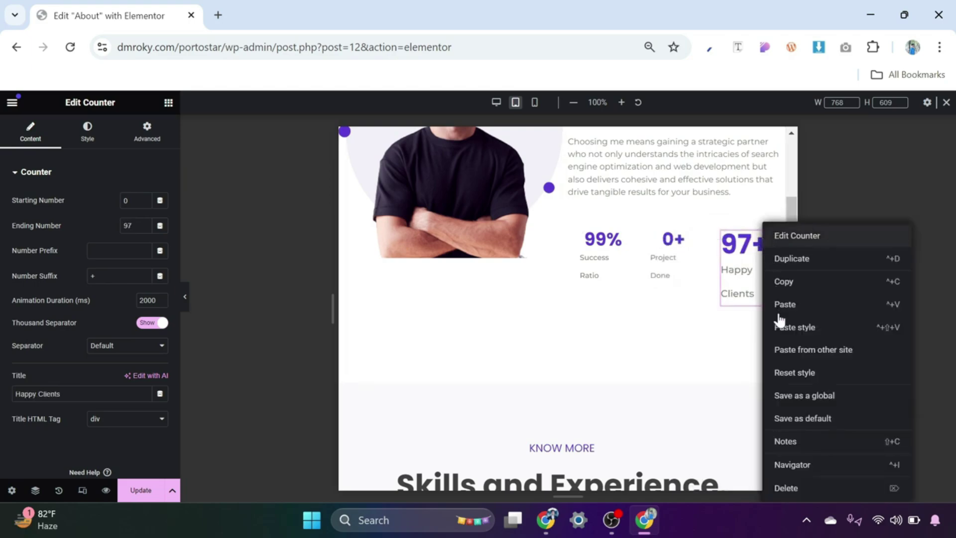
left_click(788, 329)
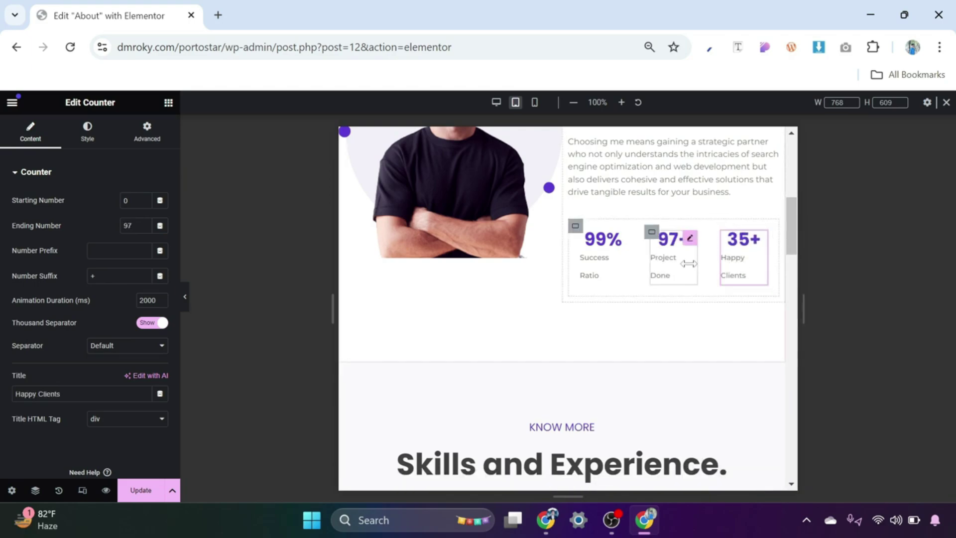
Step: Set the tablet padding and the column and row gaps of the container holding the three counters to 0 px
left_click(575, 228)
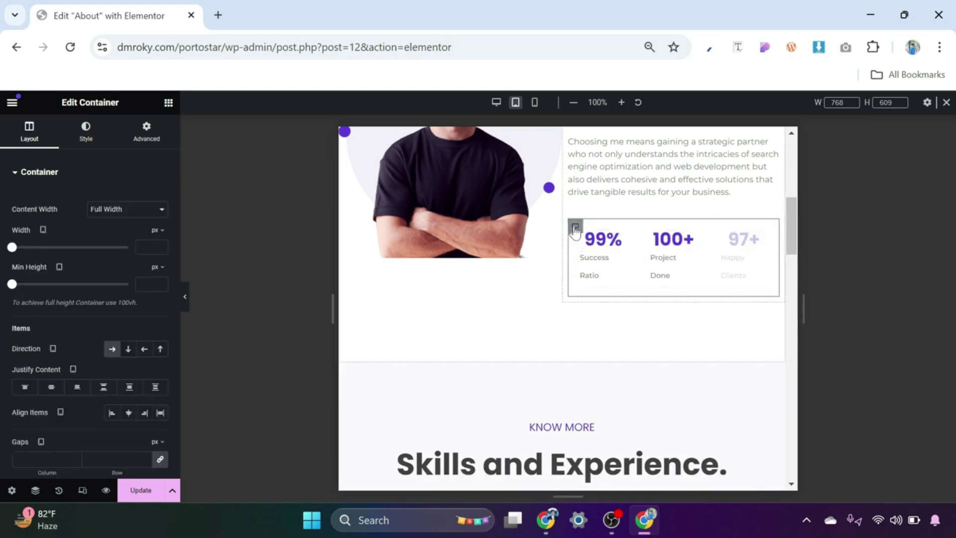
left_click(140, 141)
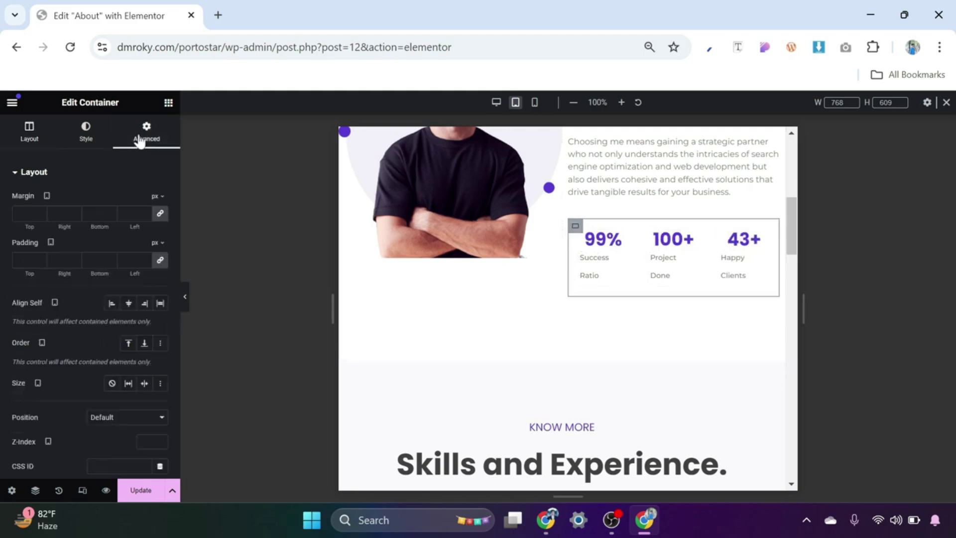
left_click(161, 261)
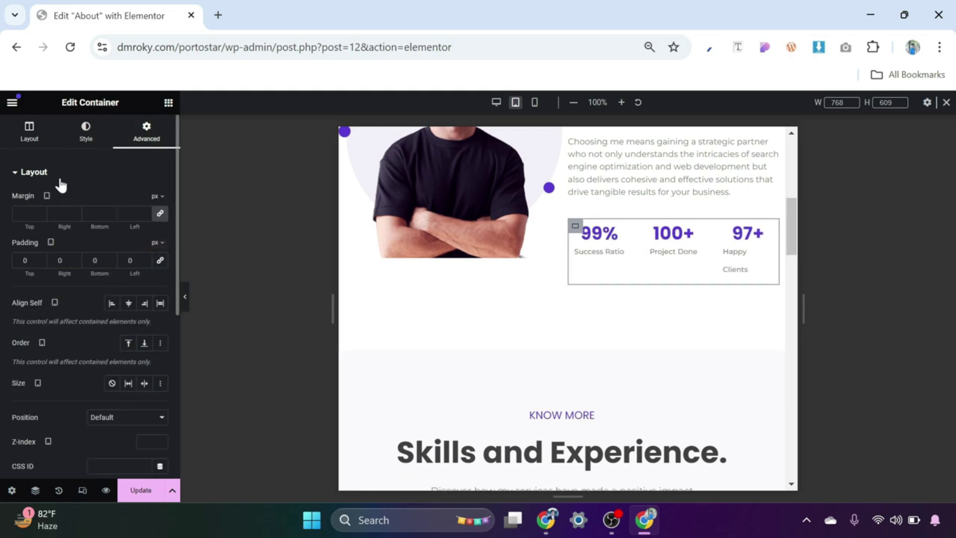
left_click(29, 133)
scroll(123, 381, "down", 2)
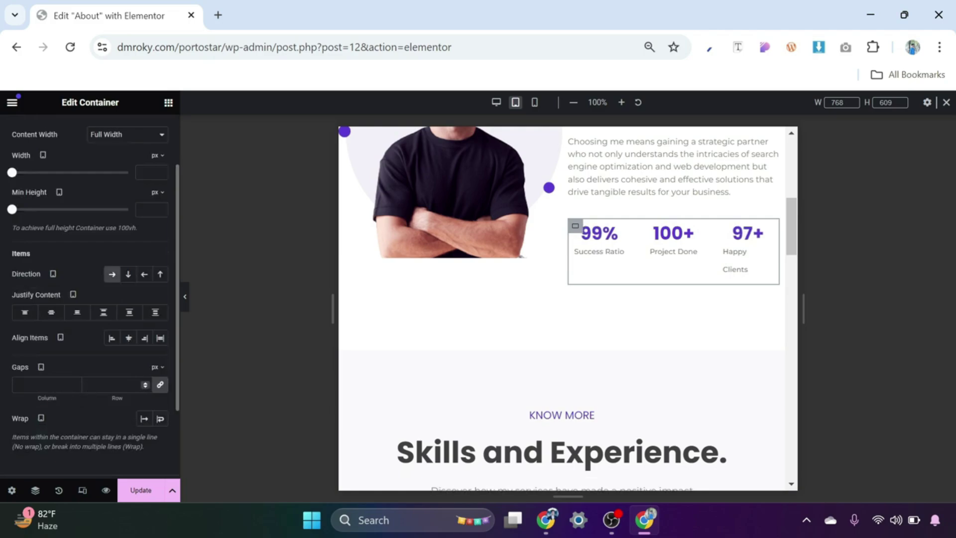
left_click(160, 385)
left_click(160, 386)
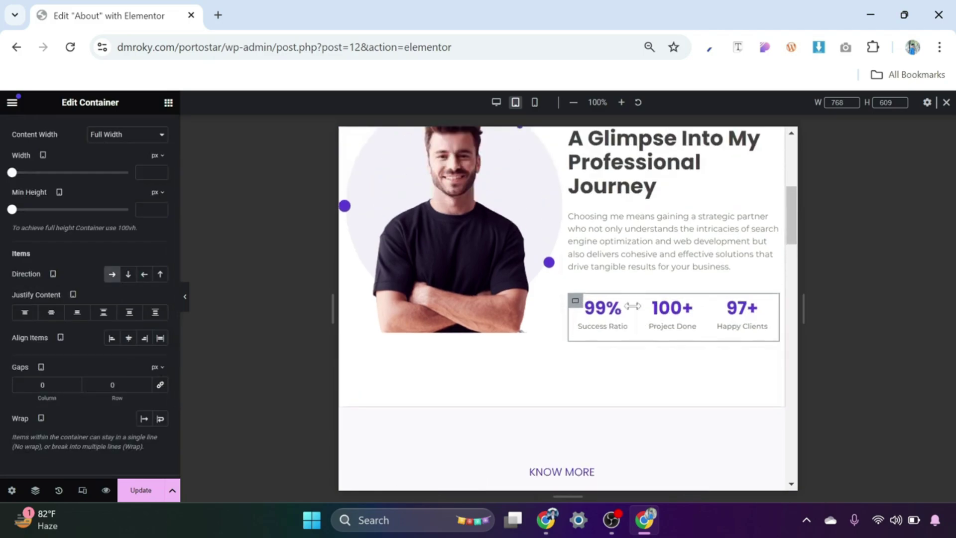
Step: Set the tablet font size of the Skills and Experience heading to 30 px
scroll(635, 299, "down", 4)
scroll(622, 244, "down", 2)
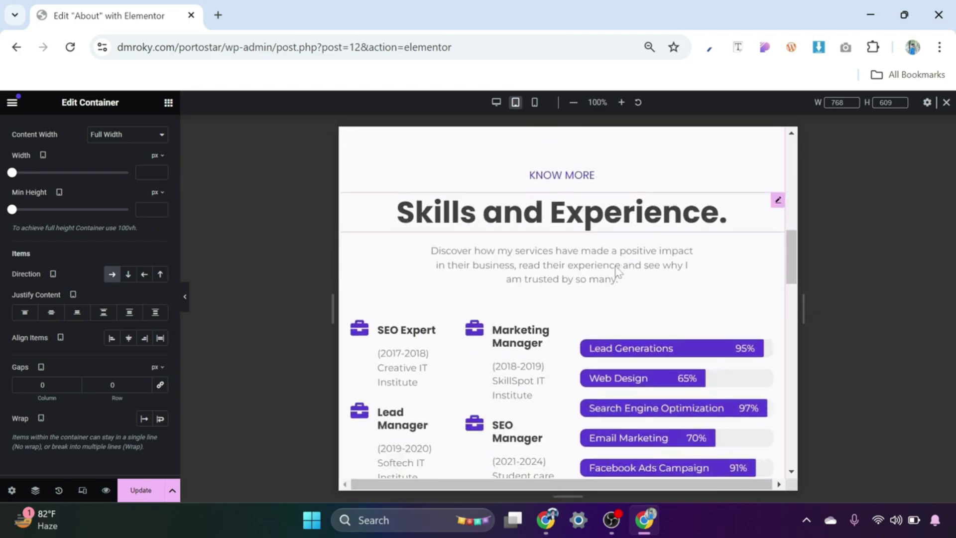
left_click(680, 227)
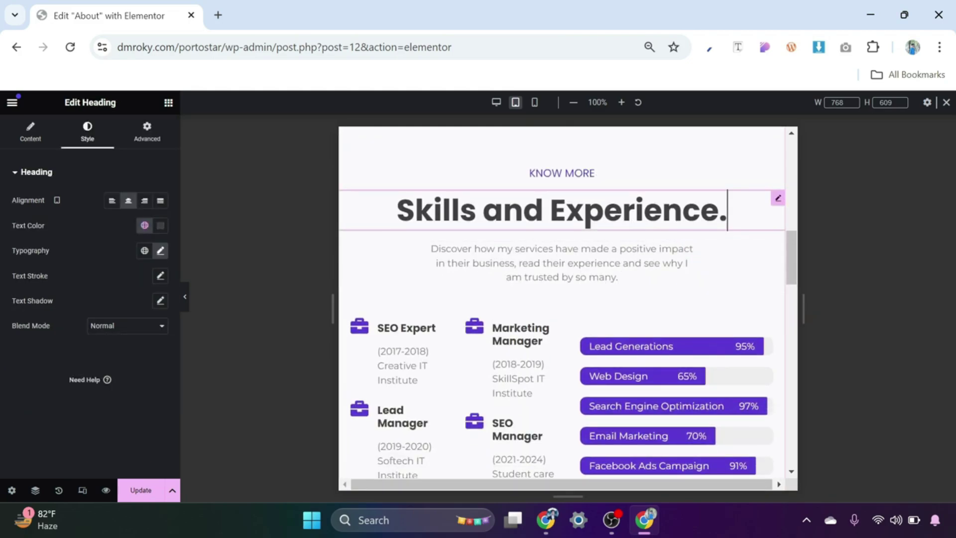
left_click(160, 251)
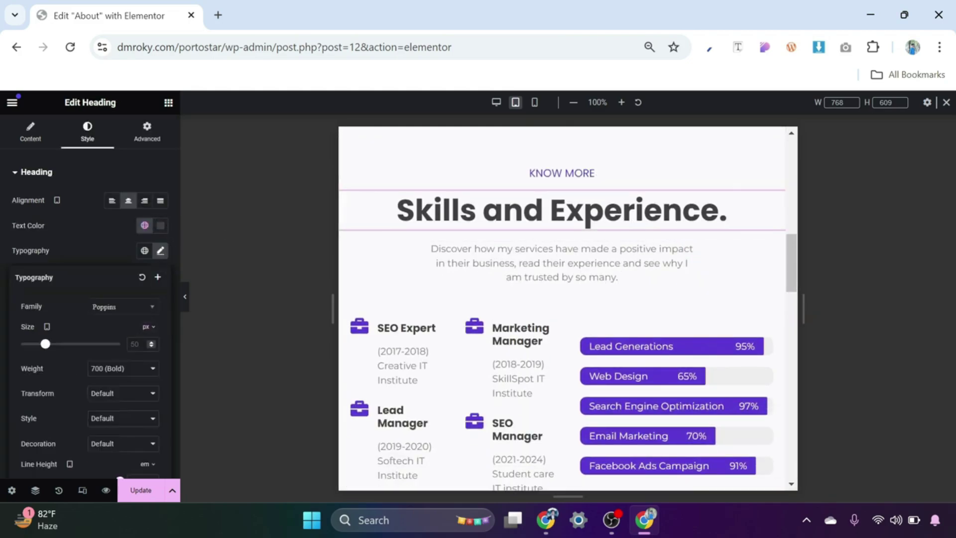
type("30")
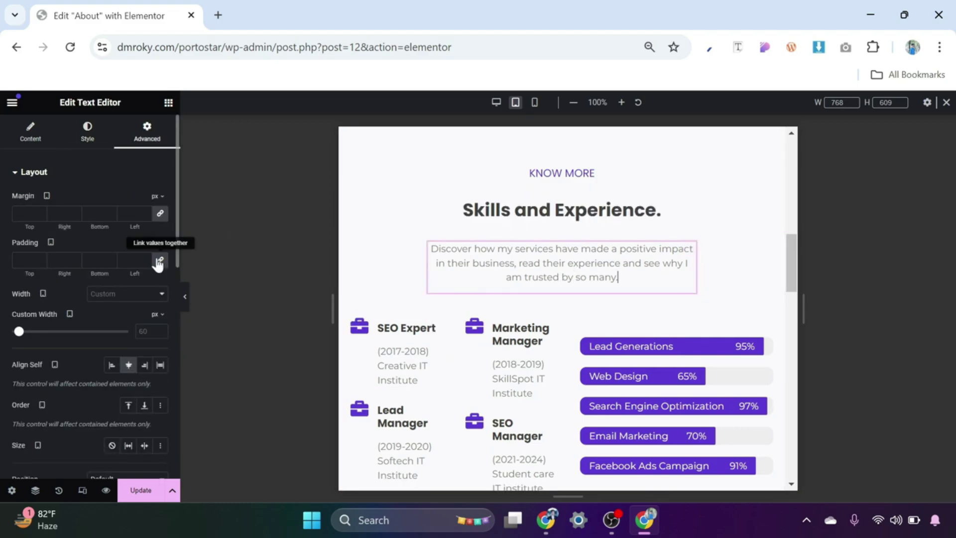
Step: Set the tablet font size of the paragraph under the Skills and Experience heading to 14 px
left_click(86, 137)
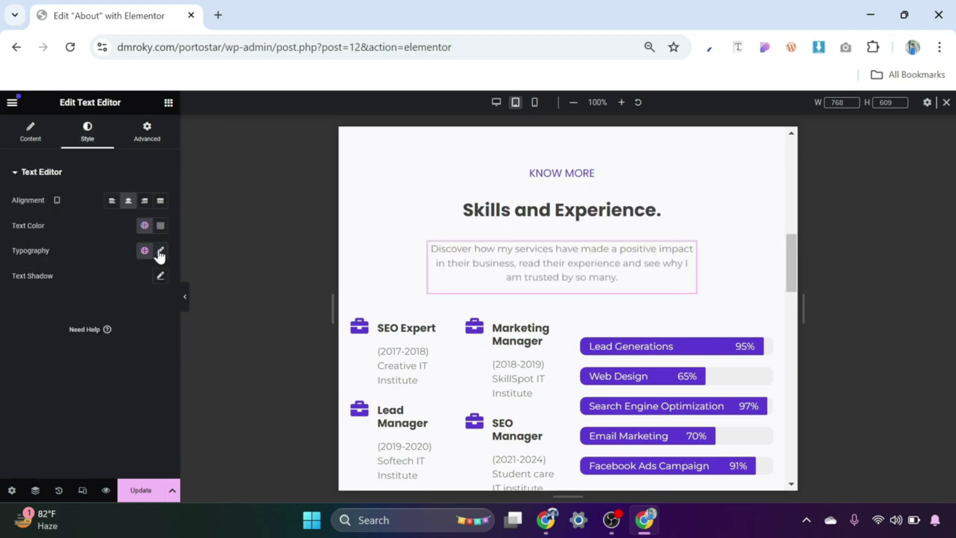
left_click(160, 252)
type("14")
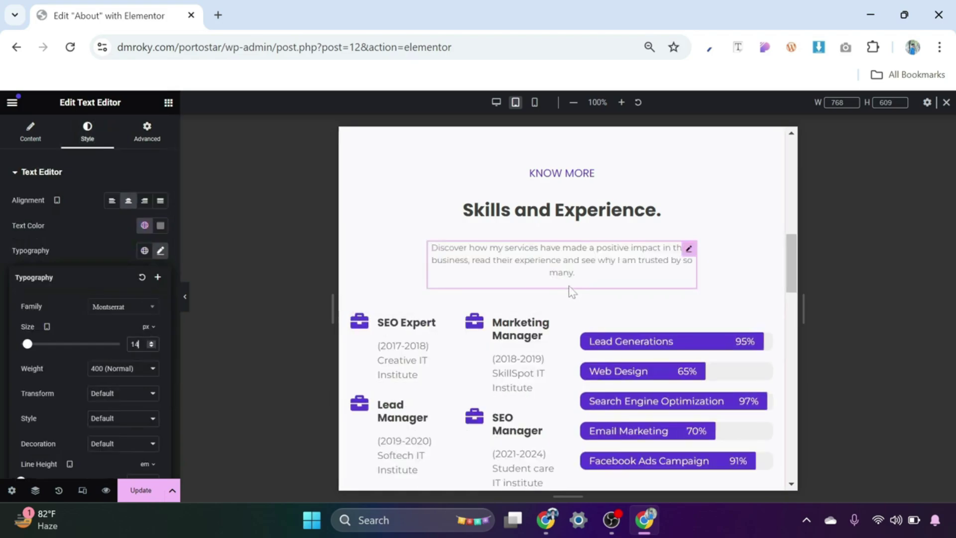
Step: Set the inner text of the Lead Generations progress bar to a tablet font size of 13 px
scroll(571, 293, "up", 2)
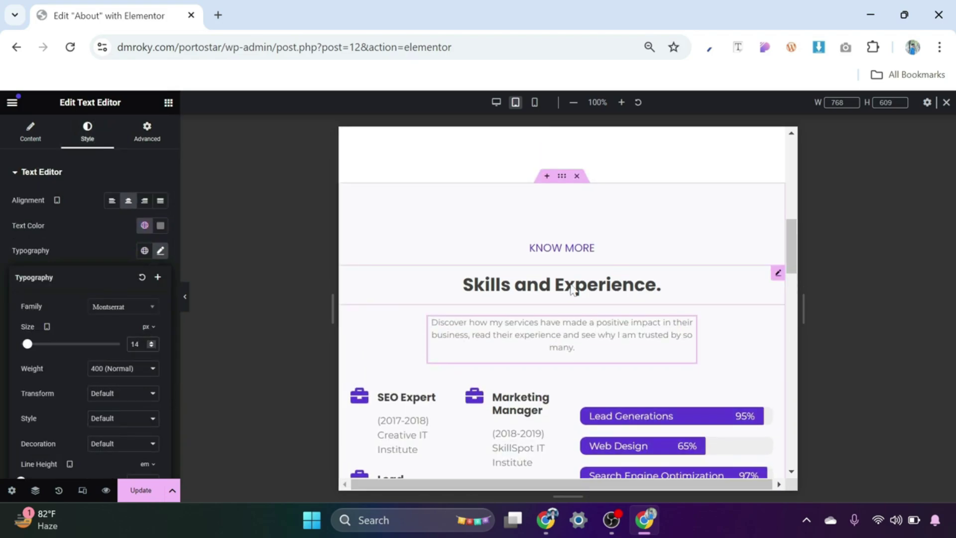
scroll(572, 290, "down", 3)
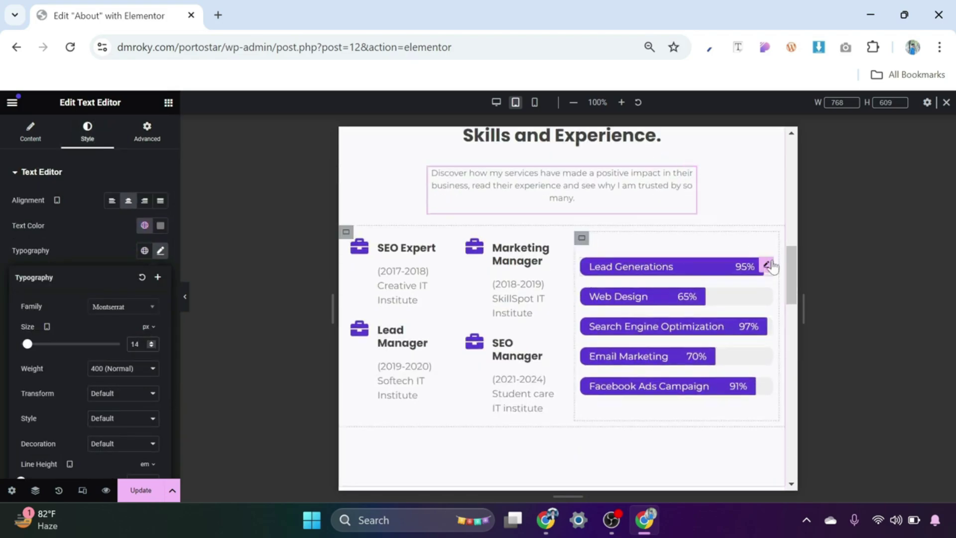
left_click(766, 267)
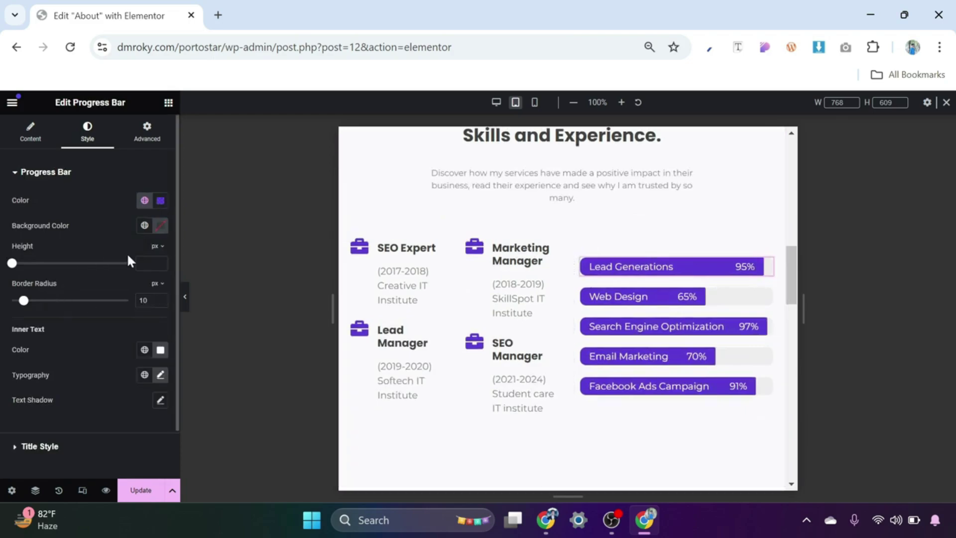
left_click(160, 376)
scroll(143, 448, "down", 2)
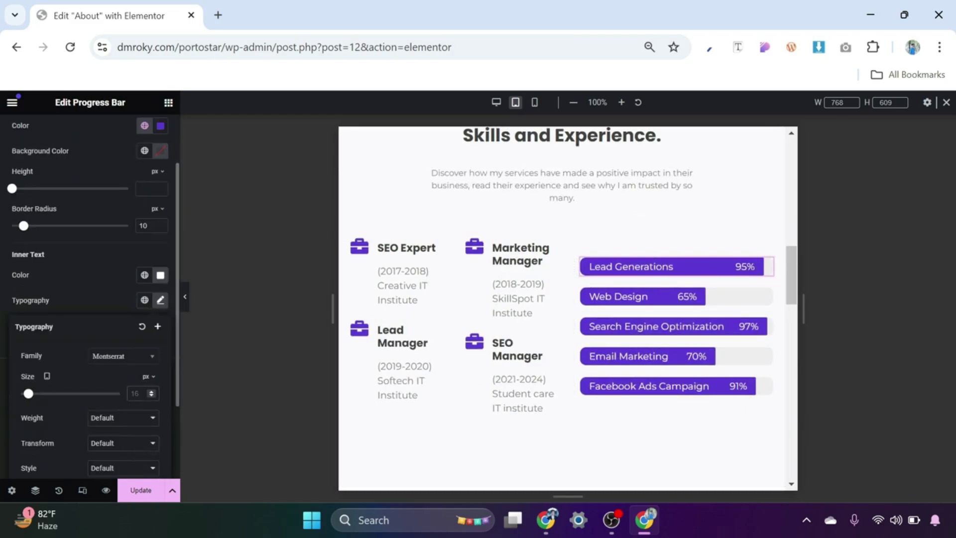
type("13")
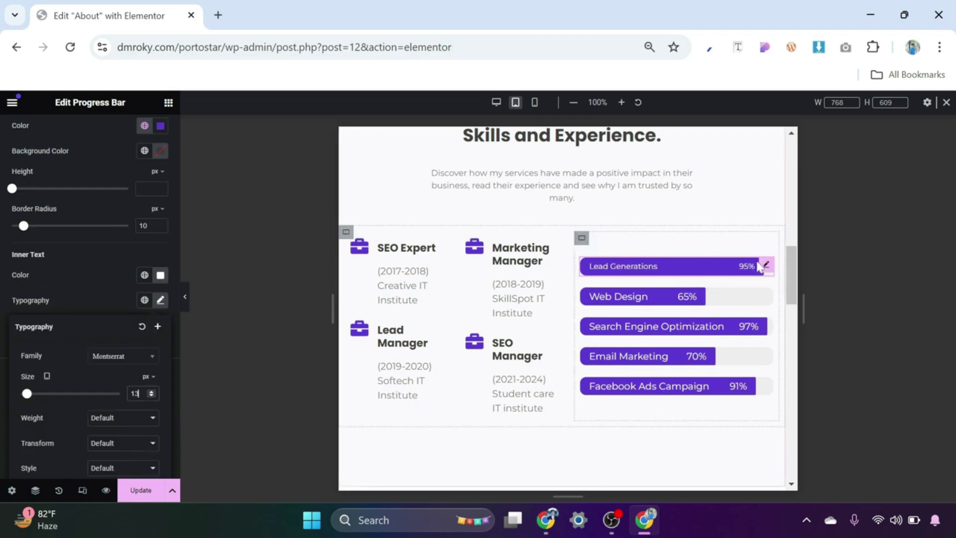
Step: Copy the Lead Generations bar's style onto the Web Design, Search Engine Optimization, Email Marketing and Facebook Ads Campaign progress bars
right_click(766, 267)
left_click(776, 279)
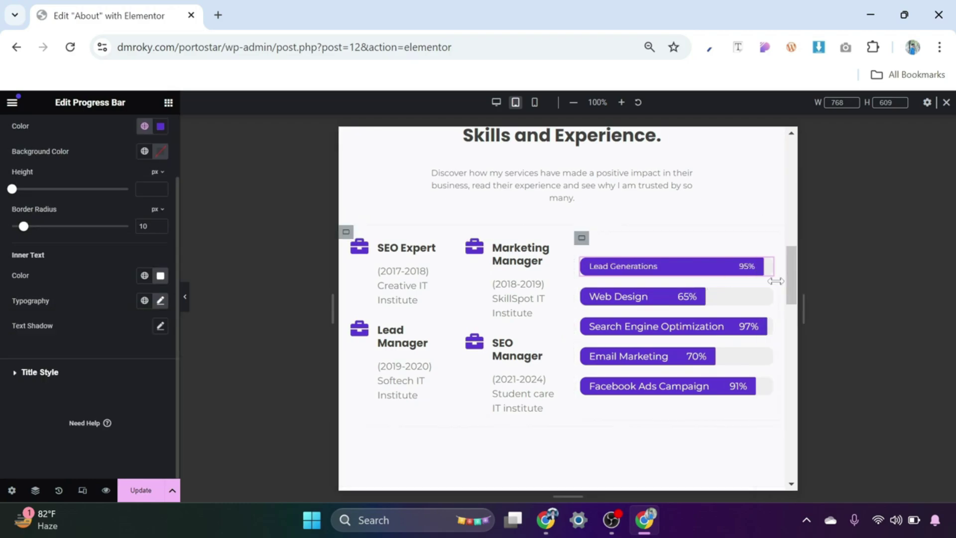
right_click(766, 298)
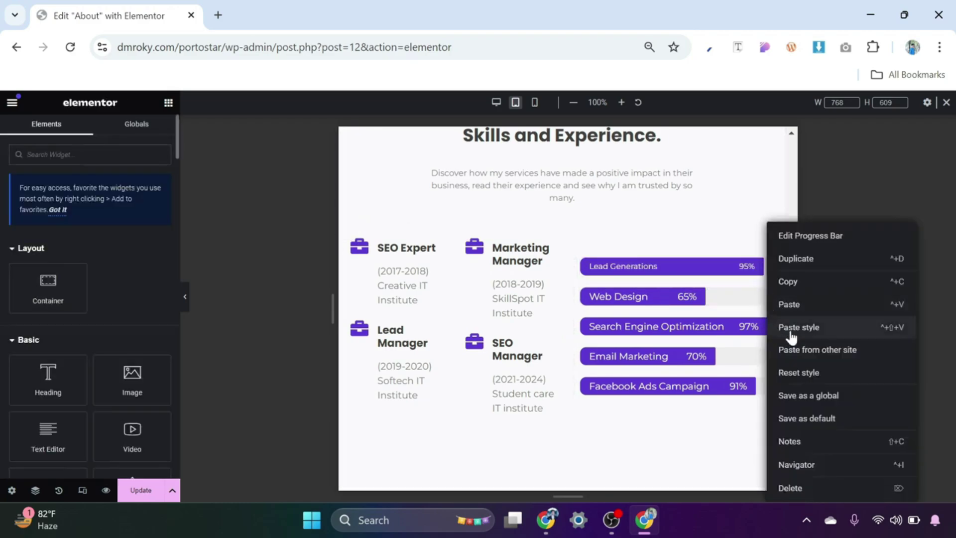
left_click(790, 330)
right_click(767, 327)
left_click(772, 327)
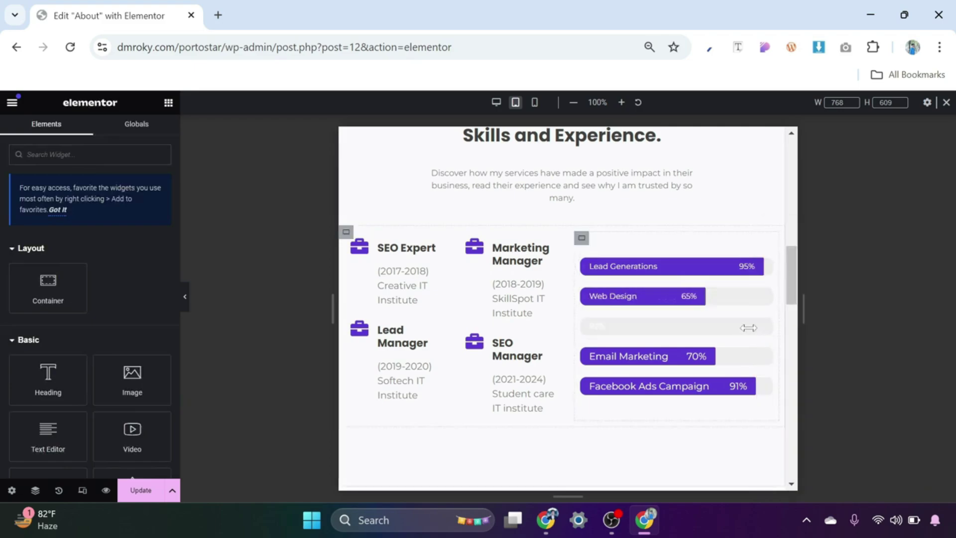
scroll(767, 285, "down", 1)
right_click(766, 284)
left_click(785, 328)
right_click(764, 312)
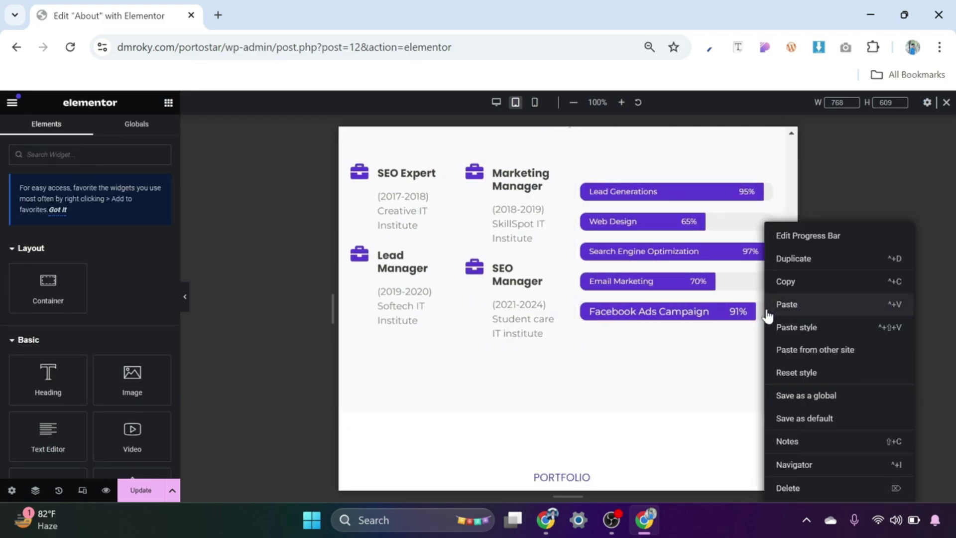
left_click(782, 327)
Step: Set the tablet icon size of the SEO Expert icon box to 20 px
scroll(569, 346, "up", 1)
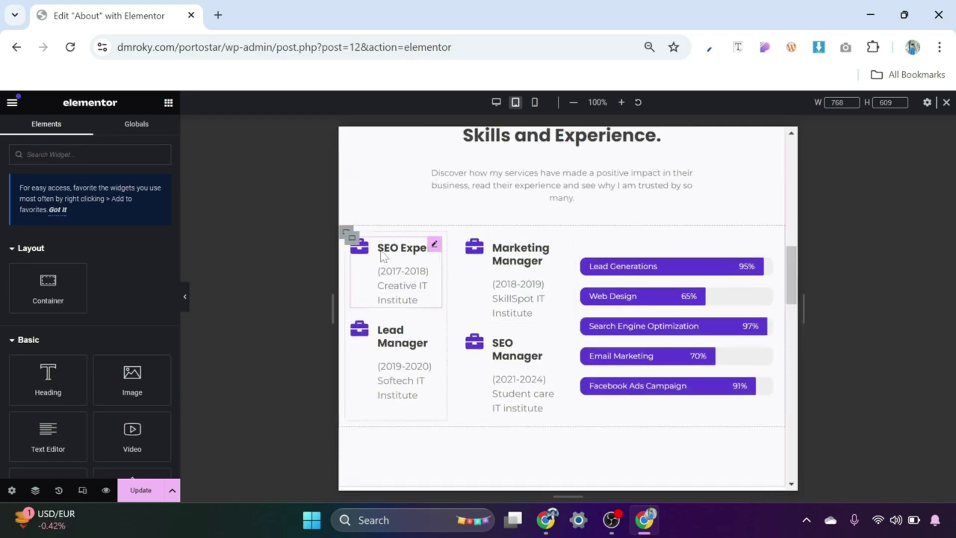
left_click(435, 246)
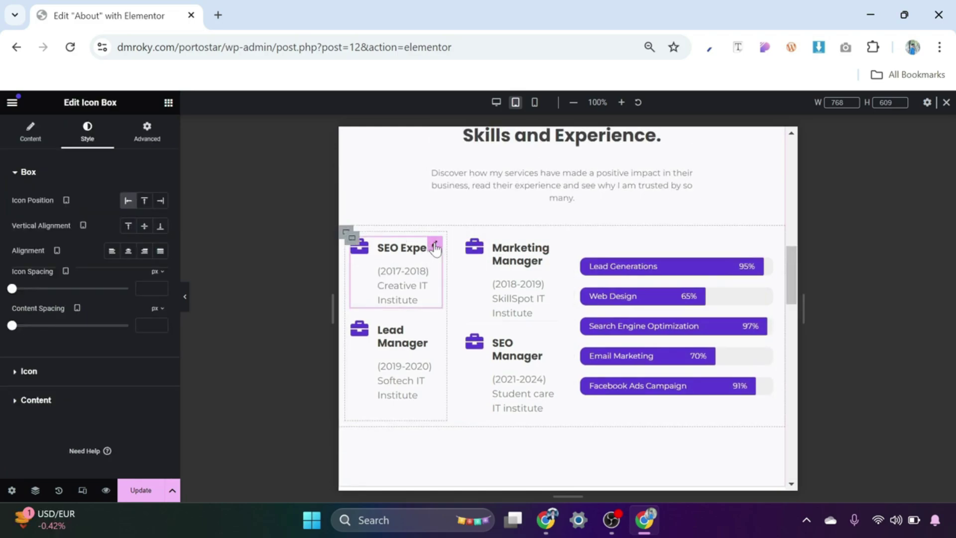
left_click(29, 372)
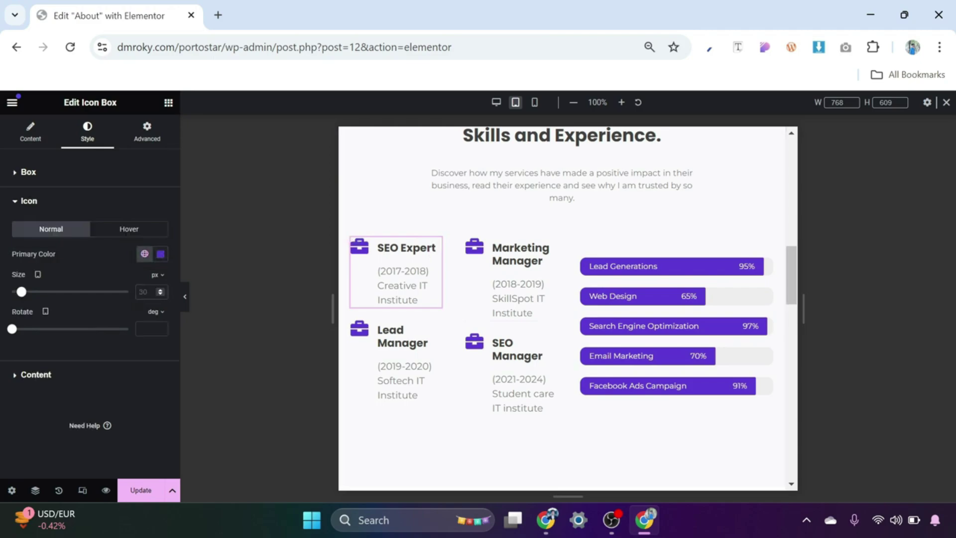
type("20")
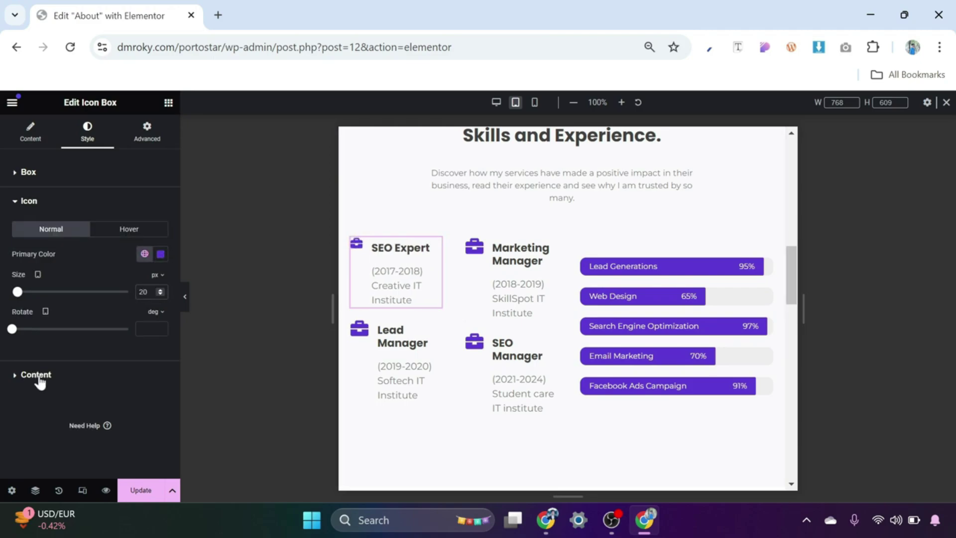
Step: Set the tablet font size of the SEO Expert icon box's title to 15 px and of its description to 12 px
left_click(35, 375)
left_click(160, 308)
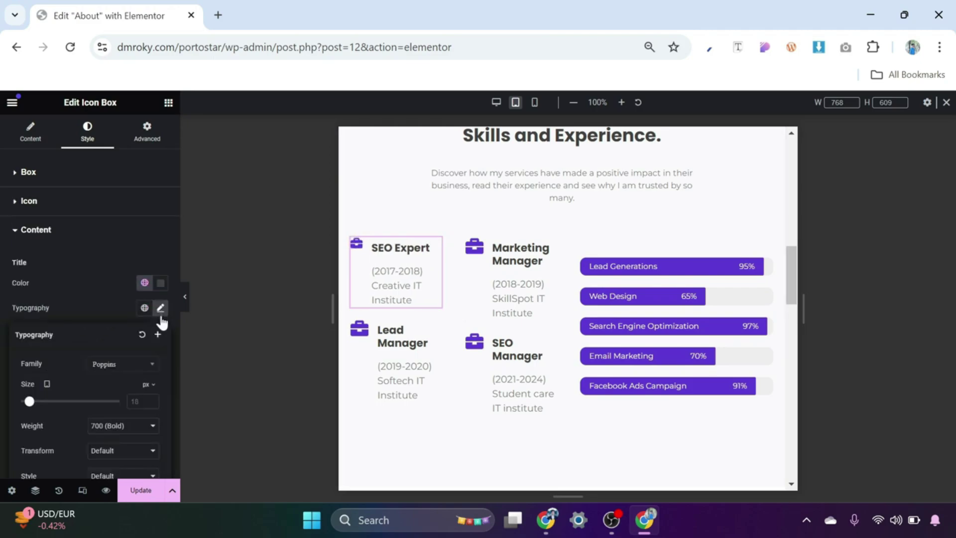
type("15")
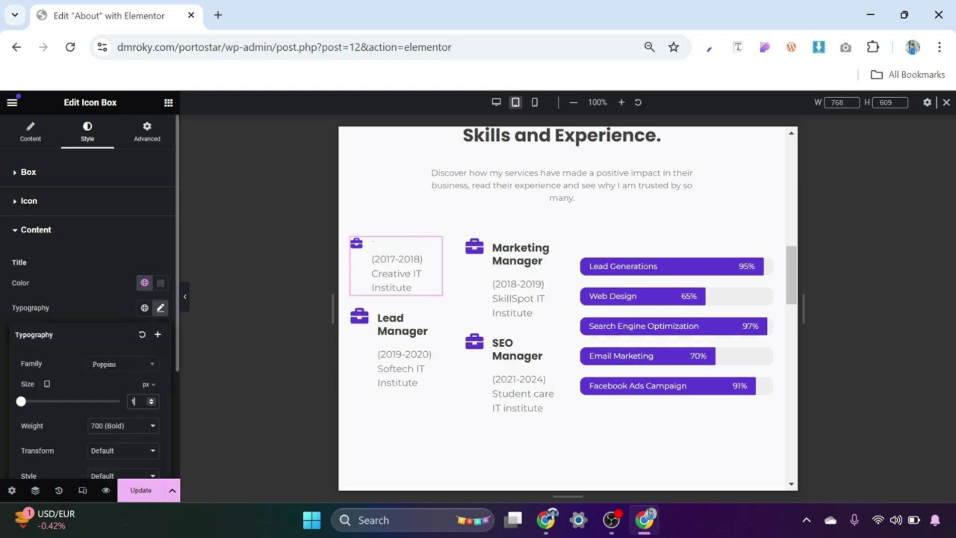
left_click(101, 298)
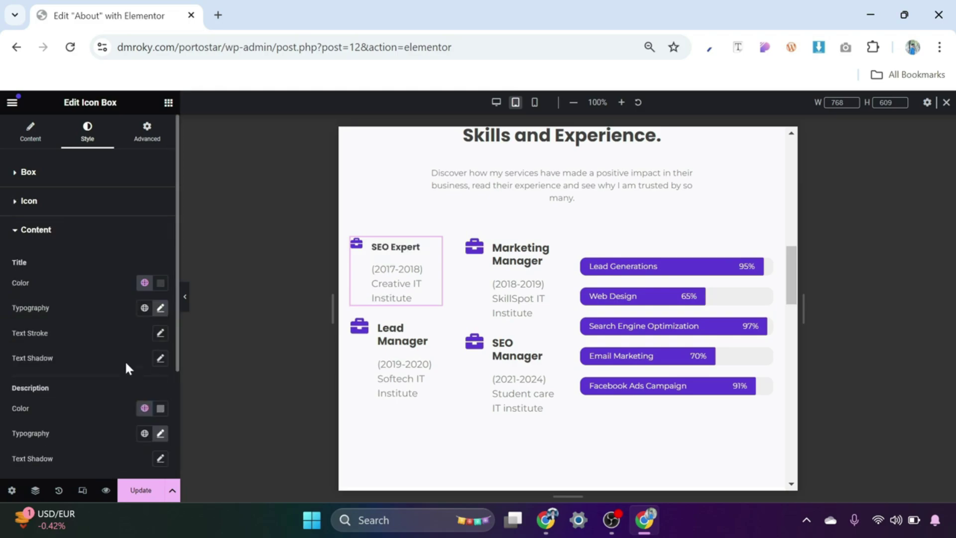
scroll(125, 363, "down", 2)
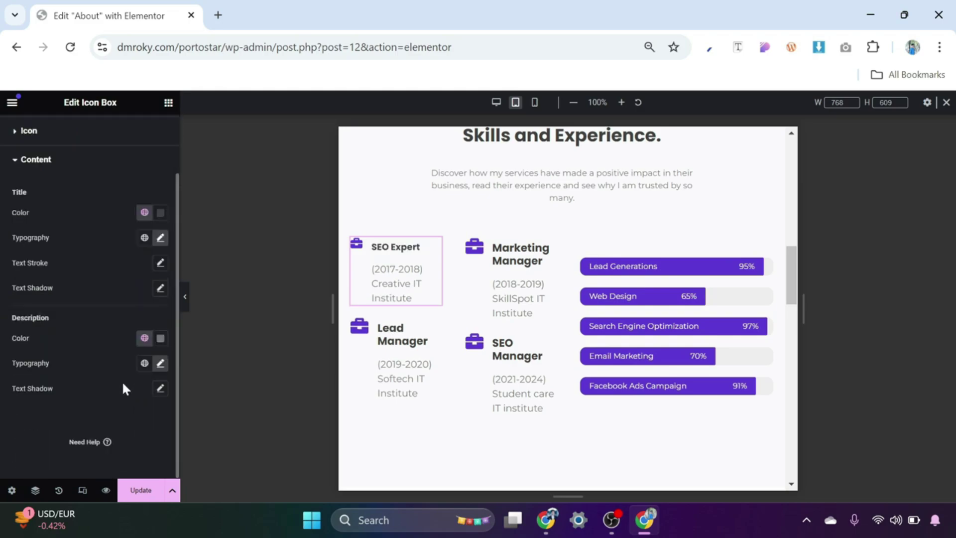
left_click(160, 364)
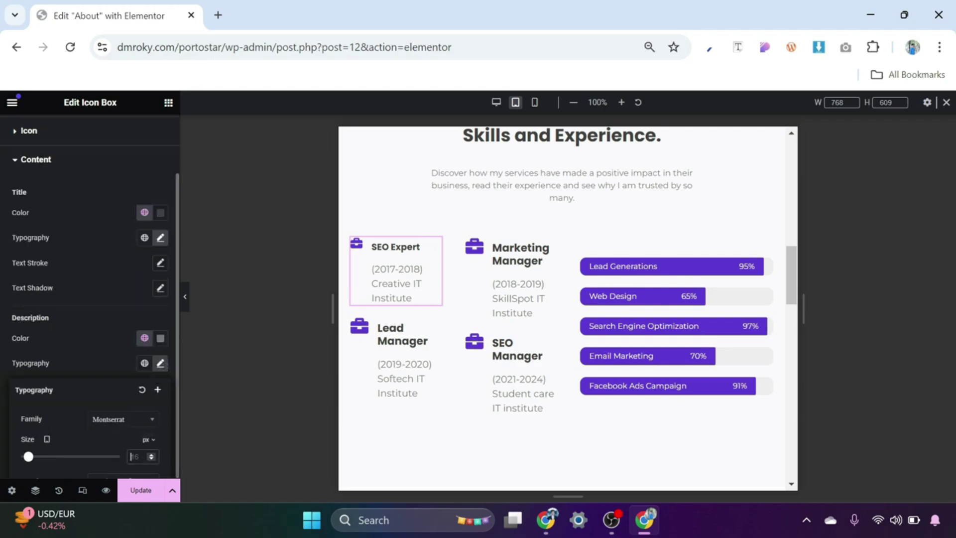
type("12")
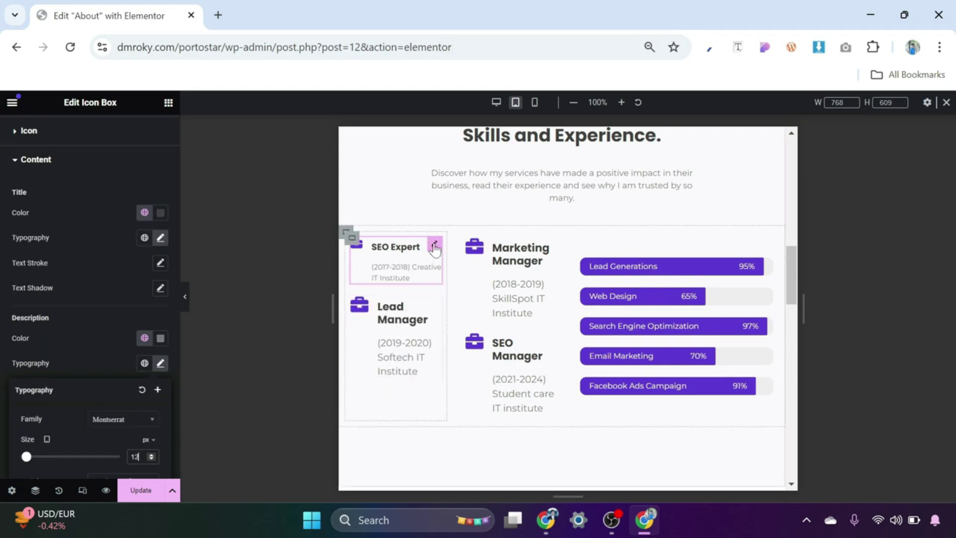
Step: Copy the SEO Expert icon box's style onto the Marketing Manager, Lead Manager and SEO Manager icon boxes
right_click(435, 248)
left_click(455, 282)
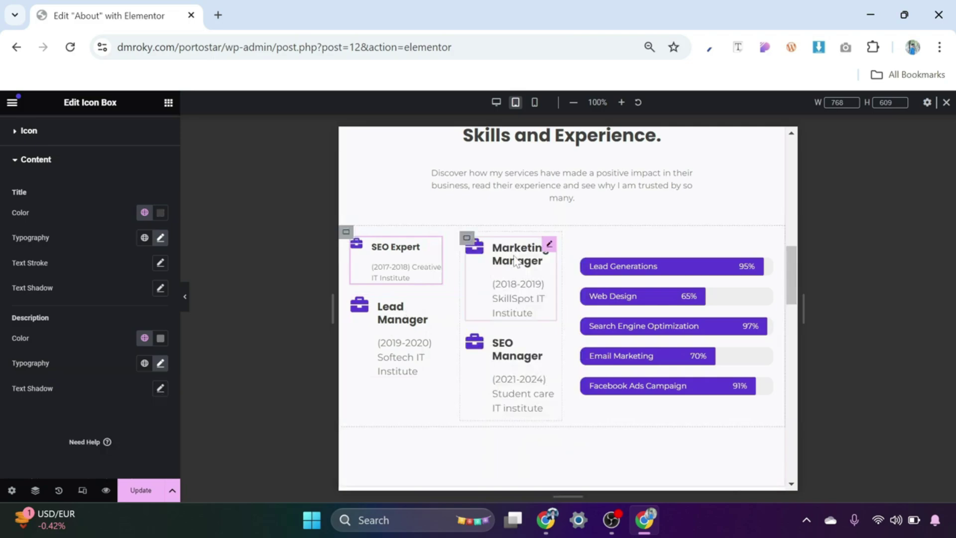
right_click(549, 246)
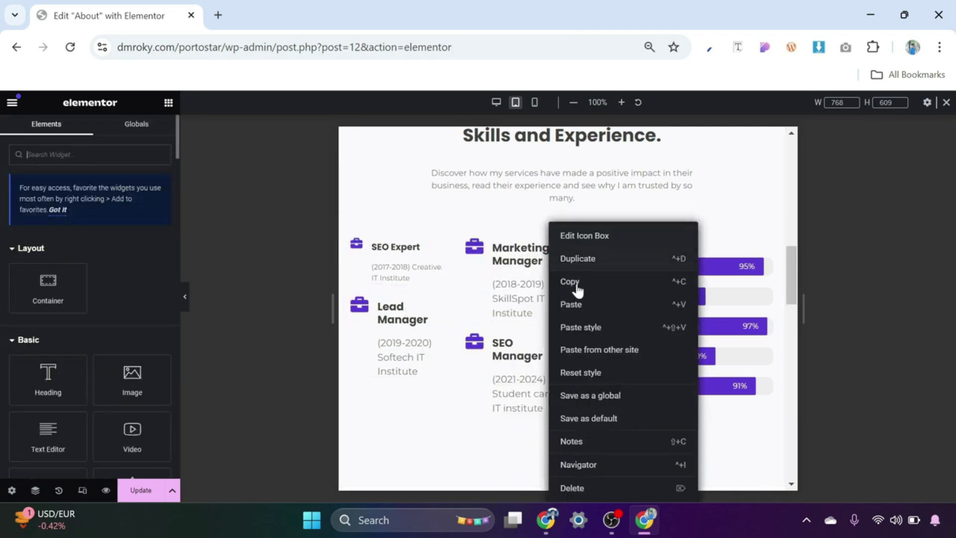
left_click(583, 325)
right_click(434, 306)
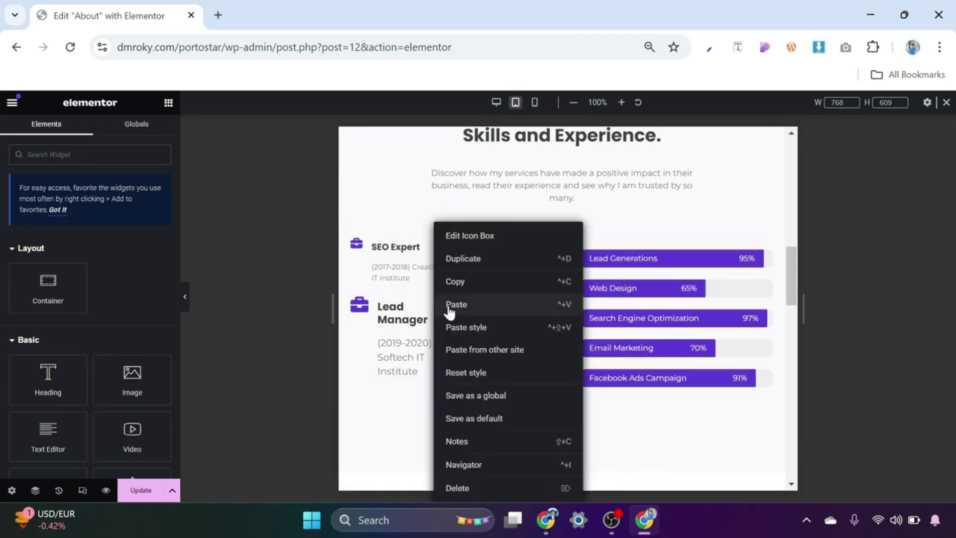
left_click(465, 326)
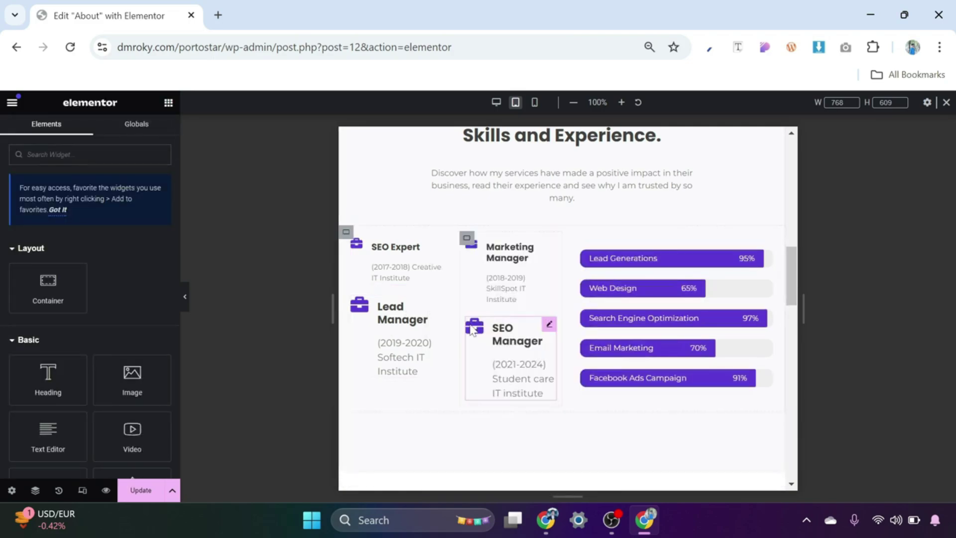
right_click(550, 328)
left_click(571, 329)
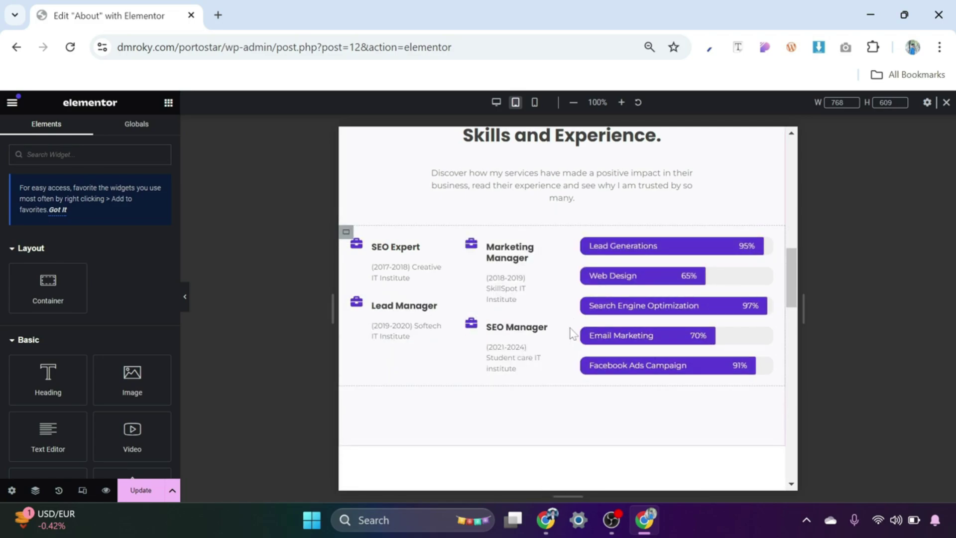
Step: Set the tablet font size of the My Recent Project heading in the portfolio section to 30 px
scroll(507, 319, "down", 2)
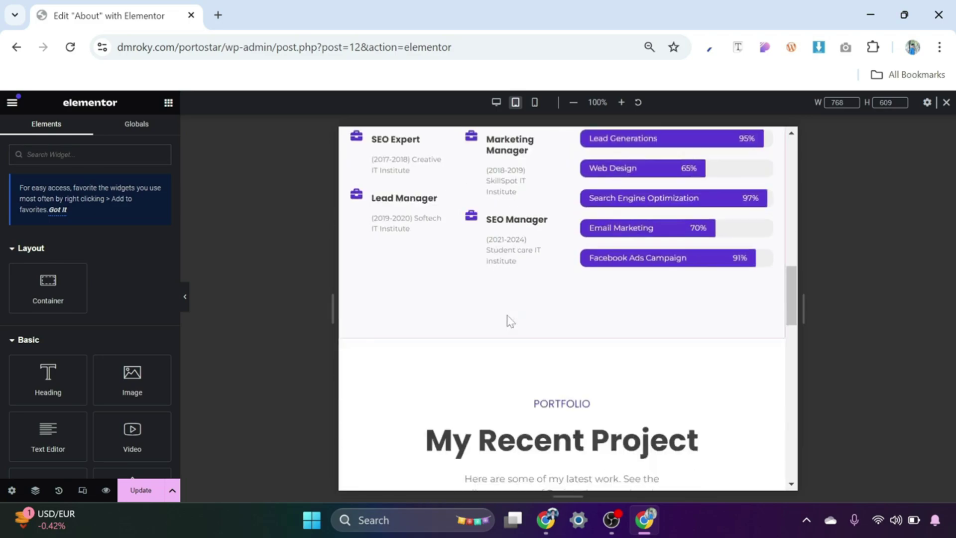
scroll(508, 321, "down", 4)
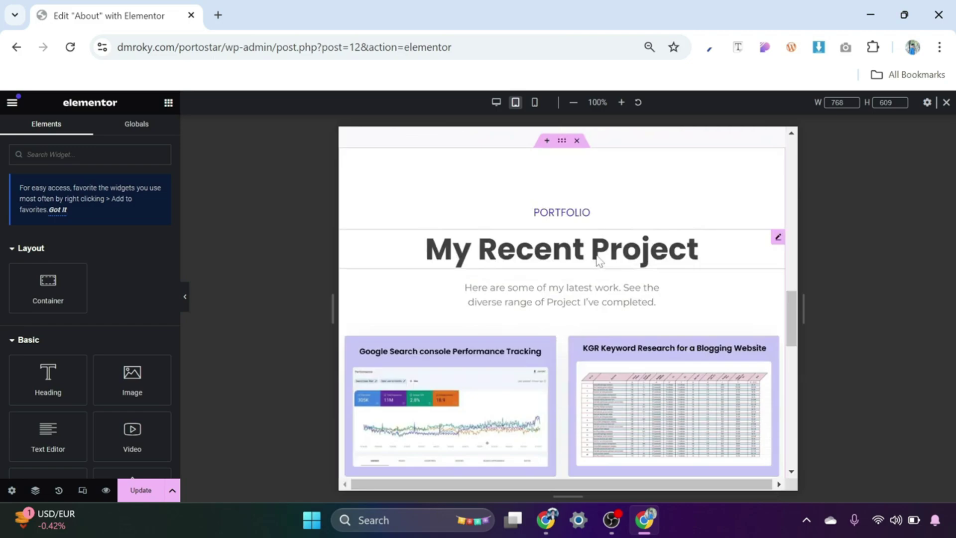
left_click(599, 261)
left_click(87, 132)
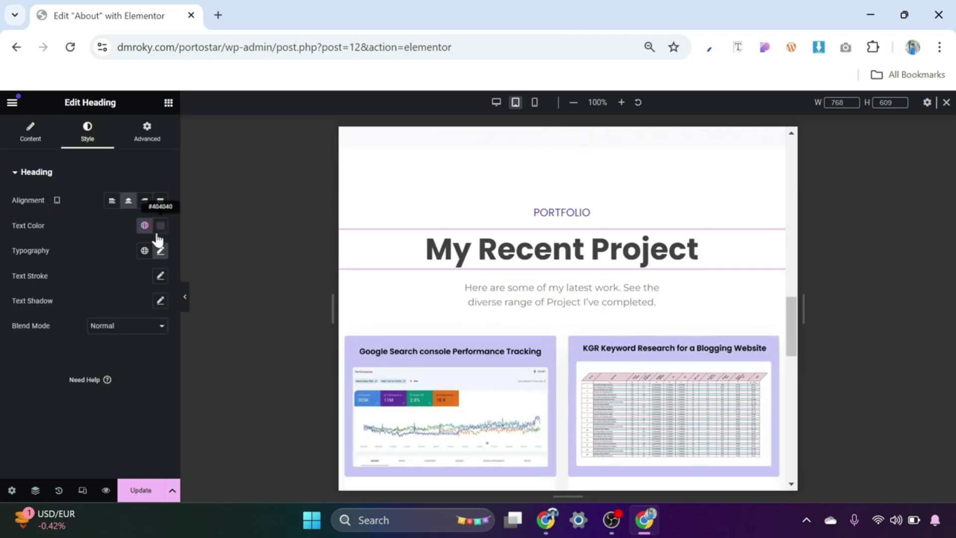
left_click(160, 250)
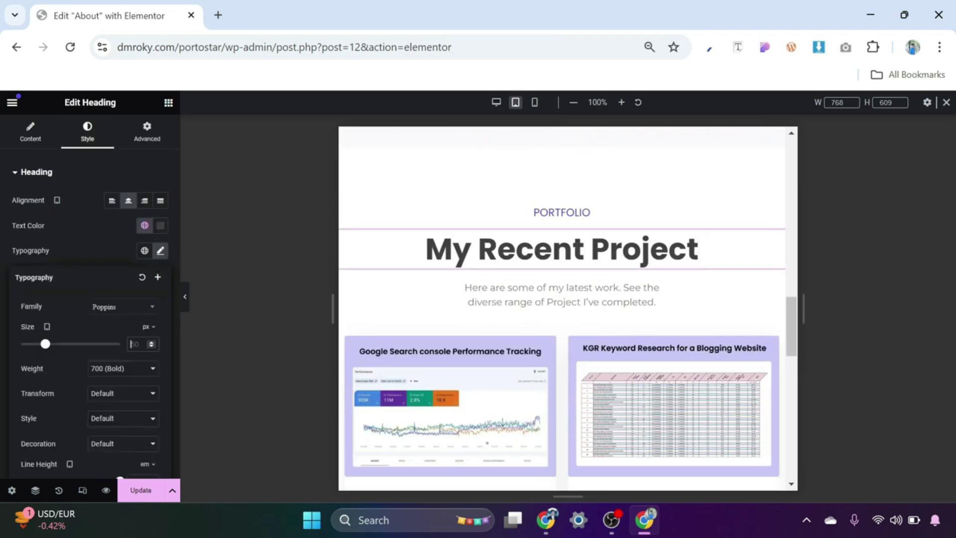
type("30")
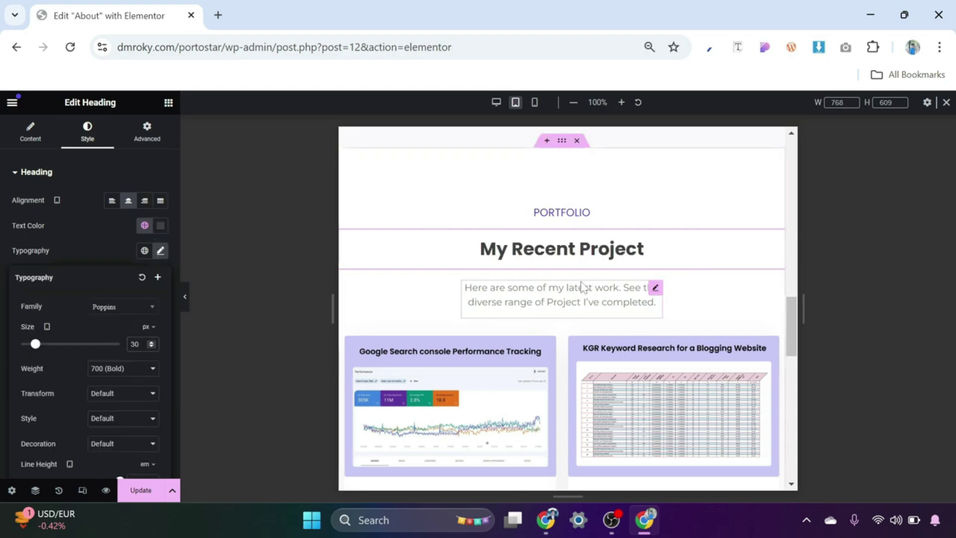
Step: Set the tablet font size of the paragraph under the My Recent Project heading to 14 px
scroll(583, 288, "down", 2)
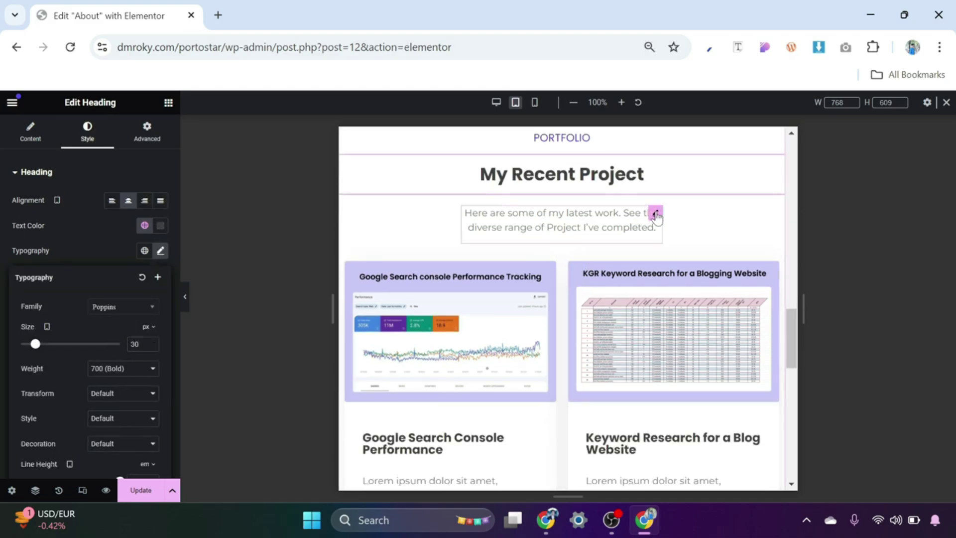
left_click(87, 132)
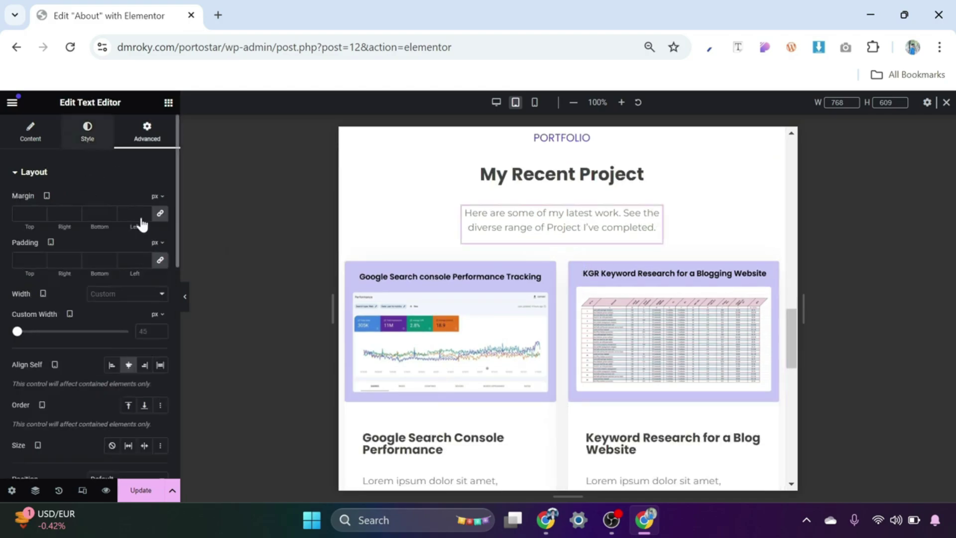
left_click(160, 251)
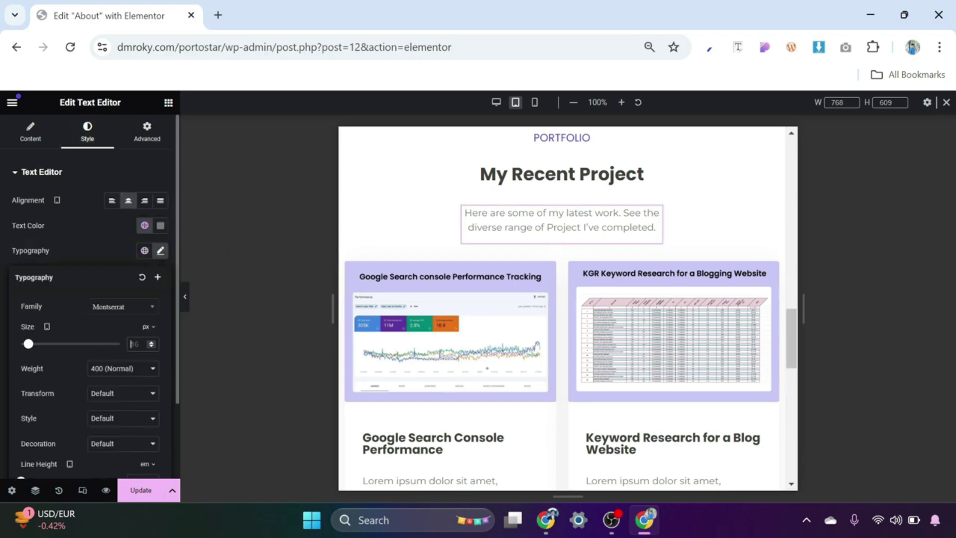
key("BackSpace")
type("4")
Step: Set the tablet font size of the Google Search Console Performance card heading to 16 px
scroll(483, 273, "down", 4)
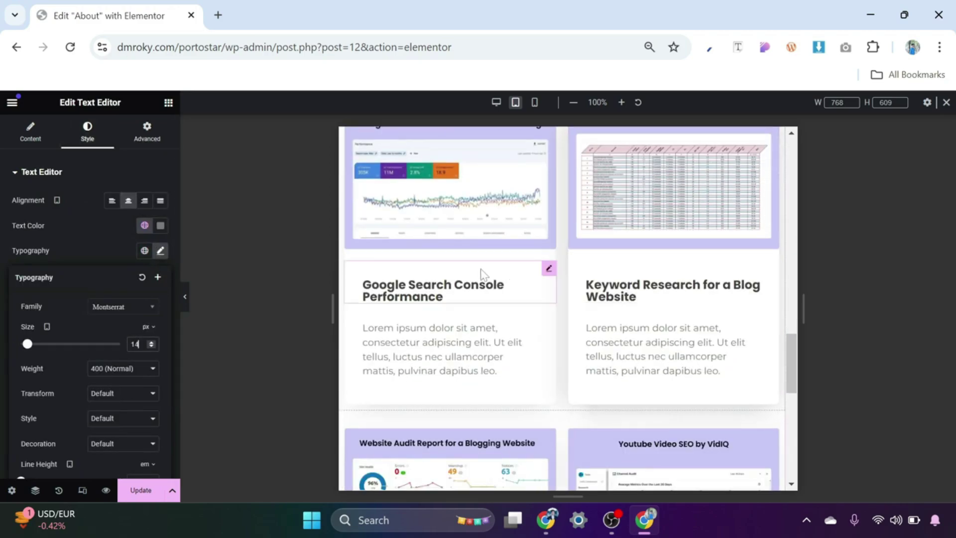
left_click(547, 270)
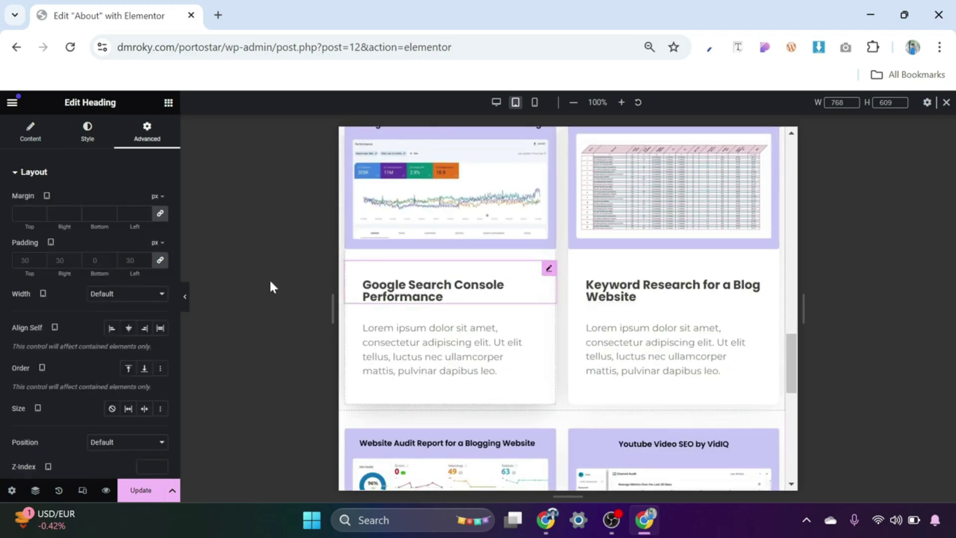
left_click(88, 144)
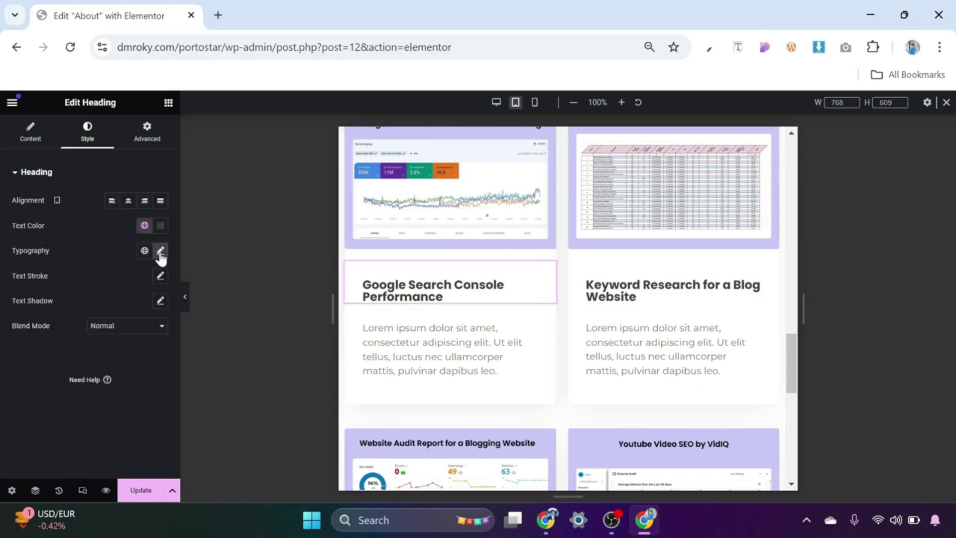
left_click(159, 250)
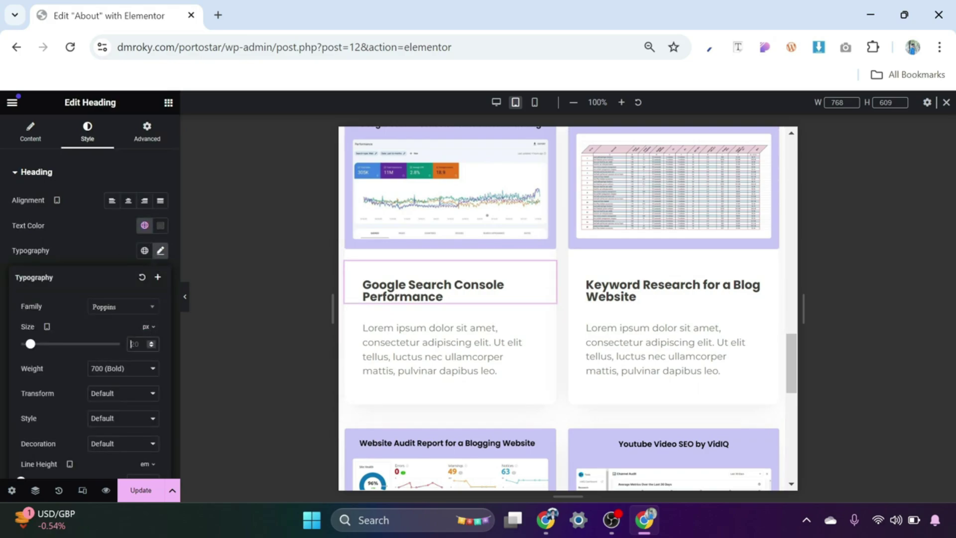
double_click(133, 344)
type("16")
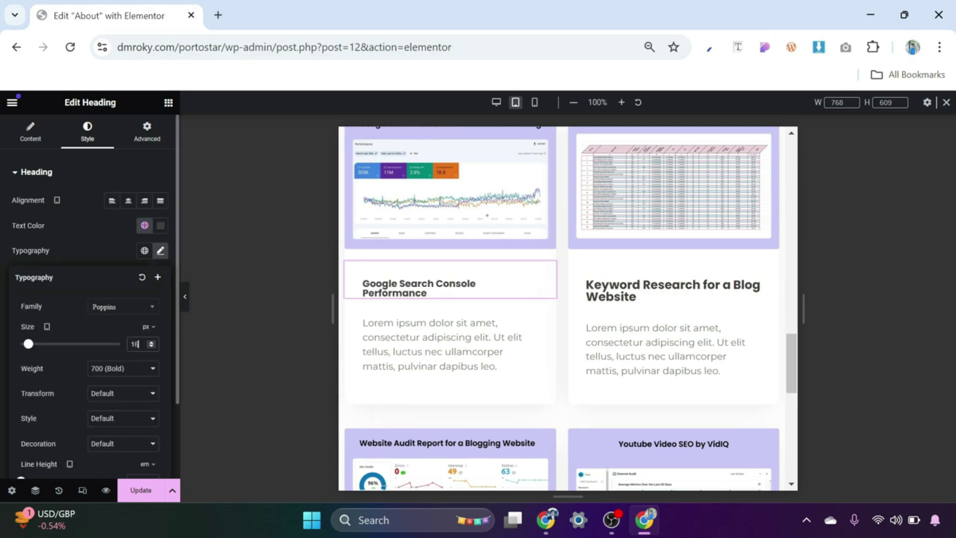
Step: Set the tablet font size of the description text in the Google Search Console Performance card to 13 px
left_click(547, 318)
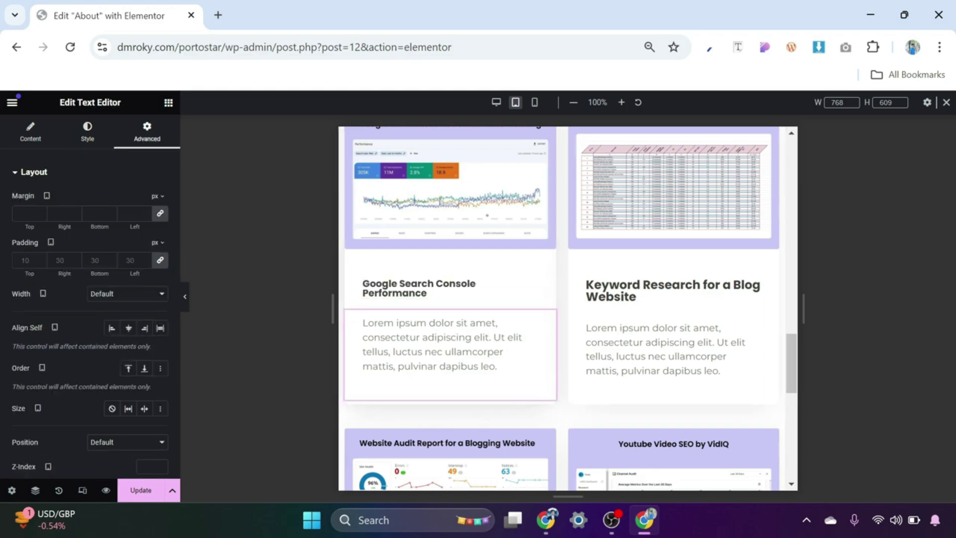
left_click(88, 142)
left_click(160, 252)
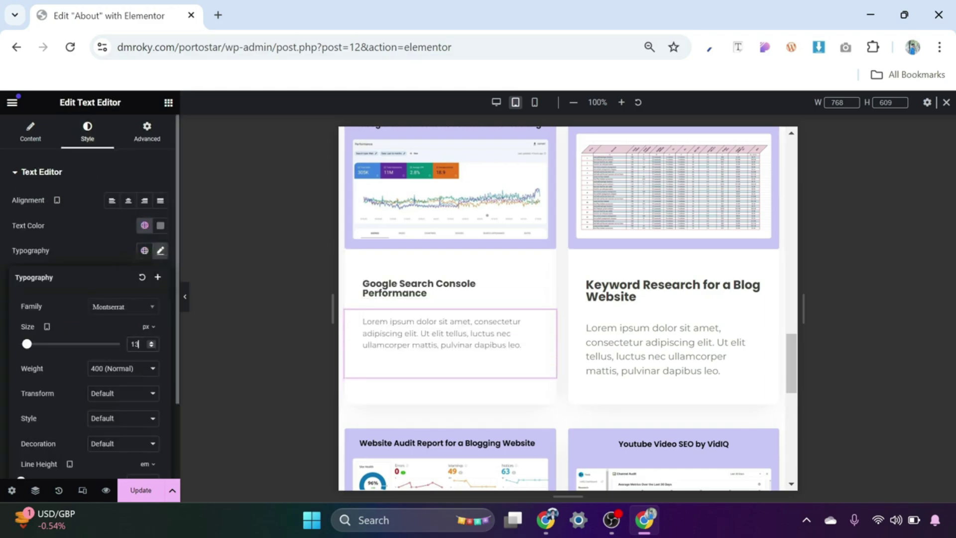
Step: Copy the Google Search Console Performance heading's style onto the keyword research, website audit report and Youtube Video SEO tracking card headings
left_click(547, 267)
right_click(548, 269)
left_click(570, 282)
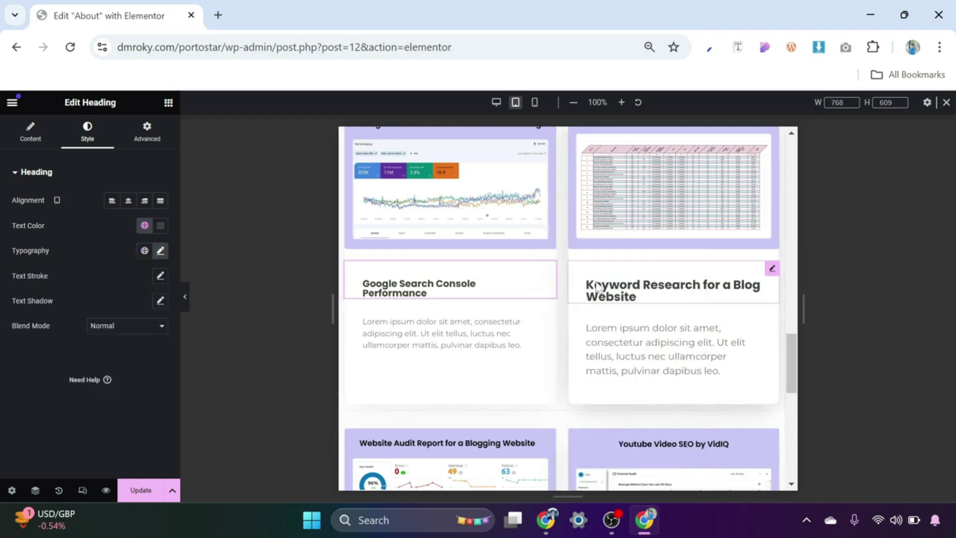
right_click(770, 284)
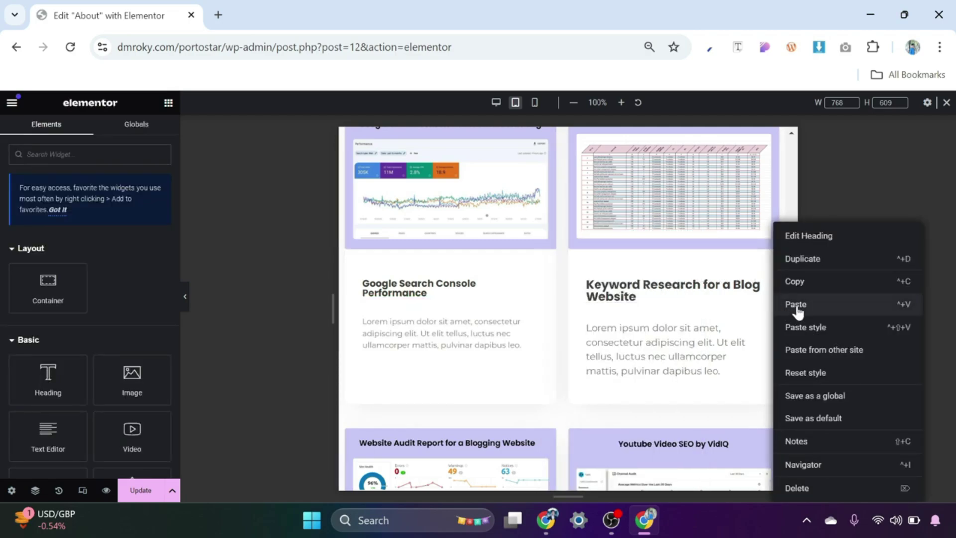
left_click(801, 326)
scroll(682, 311, "down", 1)
scroll(682, 311, "down", 3)
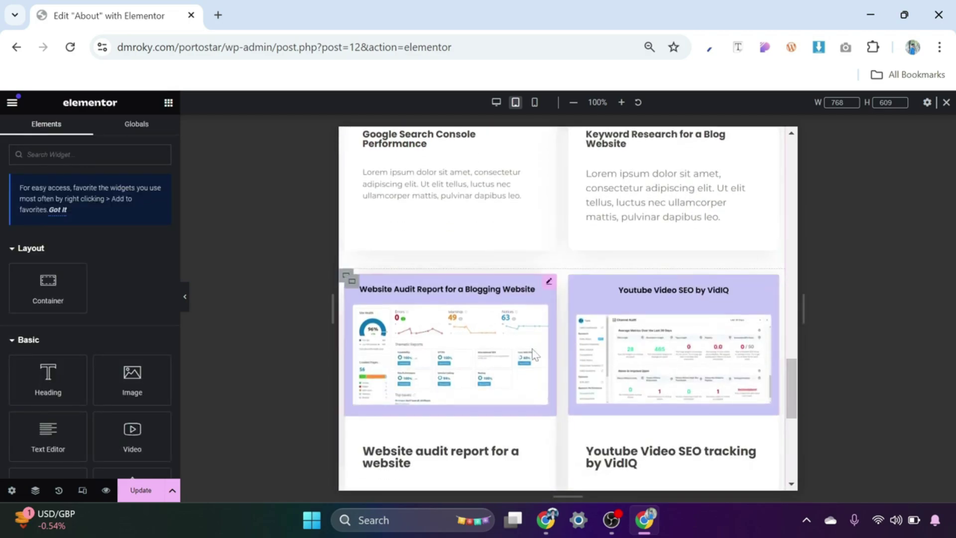
right_click(547, 364)
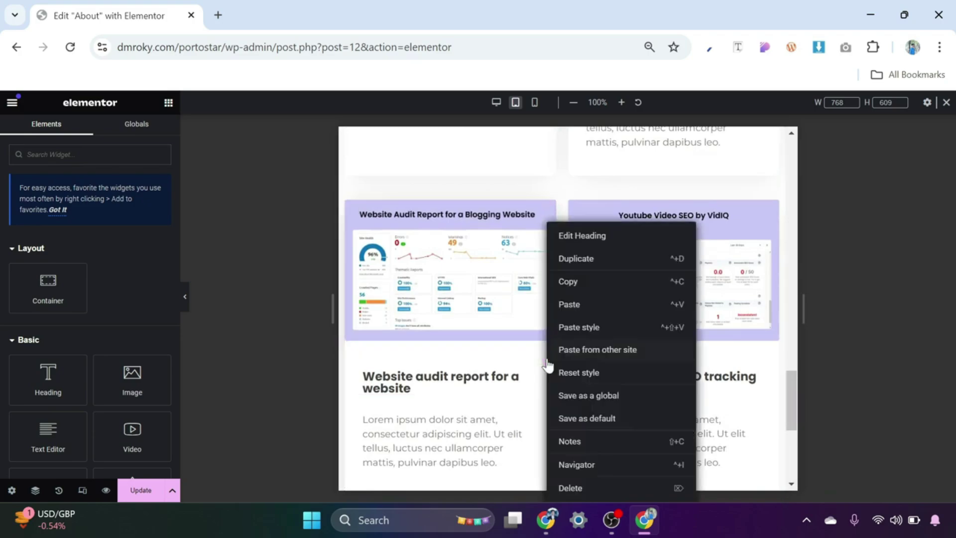
left_click(584, 335)
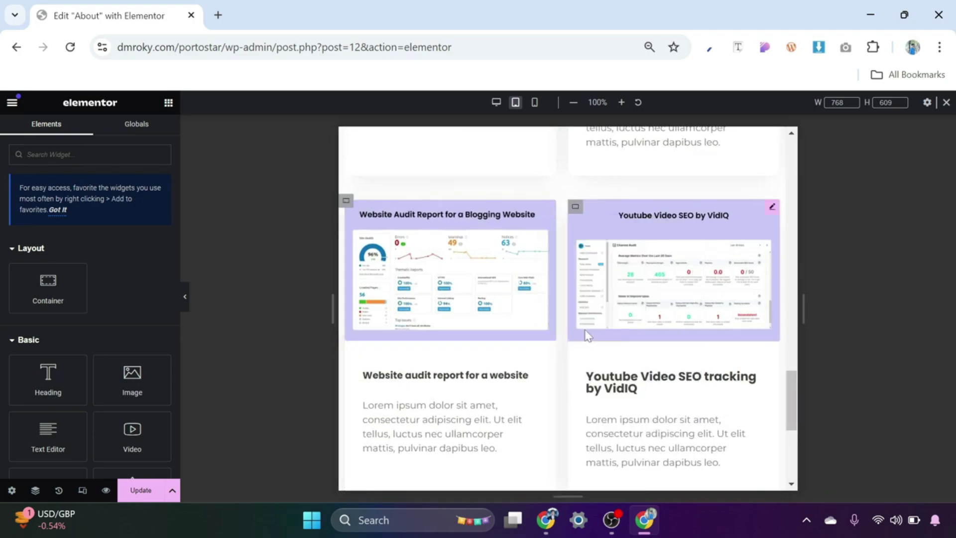
right_click(770, 365)
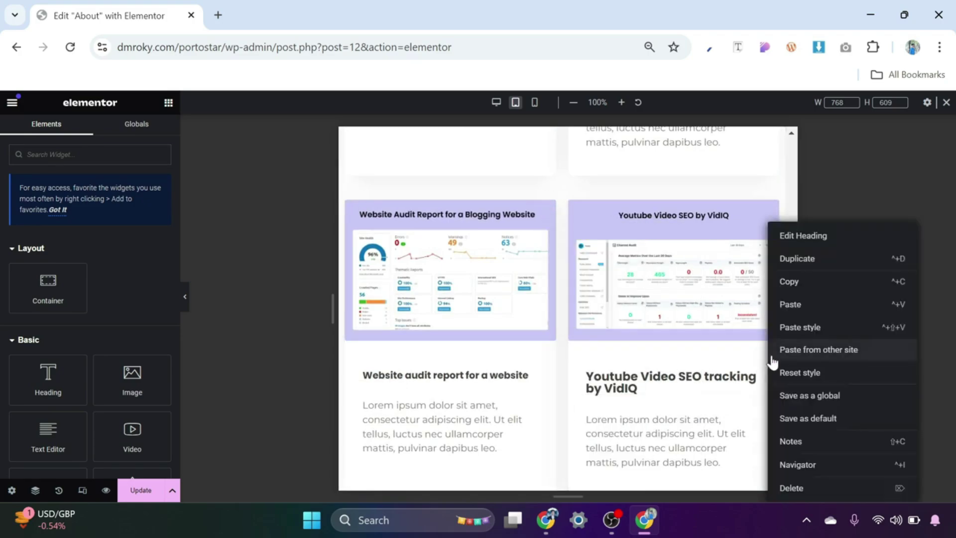
left_click(801, 328)
Step: Copy the Google Search Console Performance card's description style onto the description texts of the keyword research, website audit and Youtube SEO cards
scroll(492, 398, "up", 3)
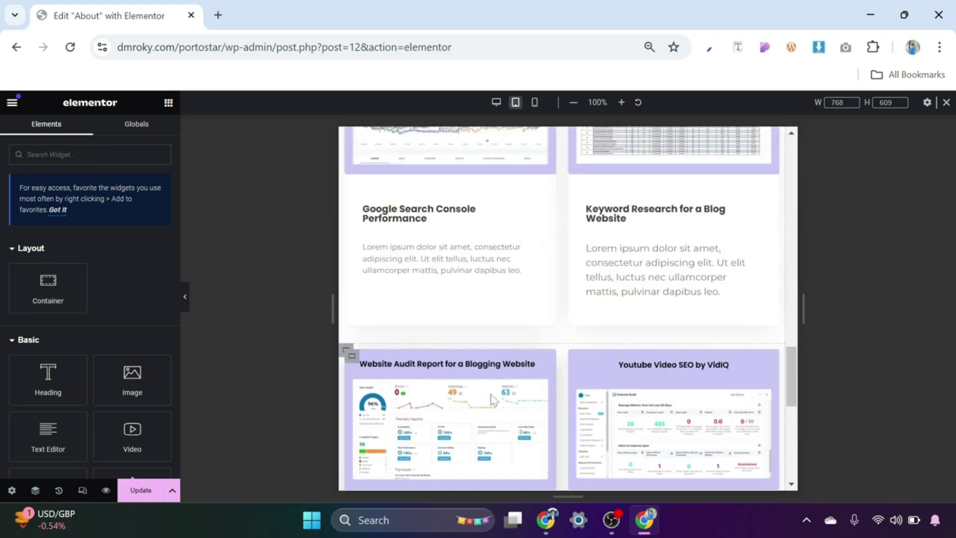
left_click(548, 244)
right_click(549, 245)
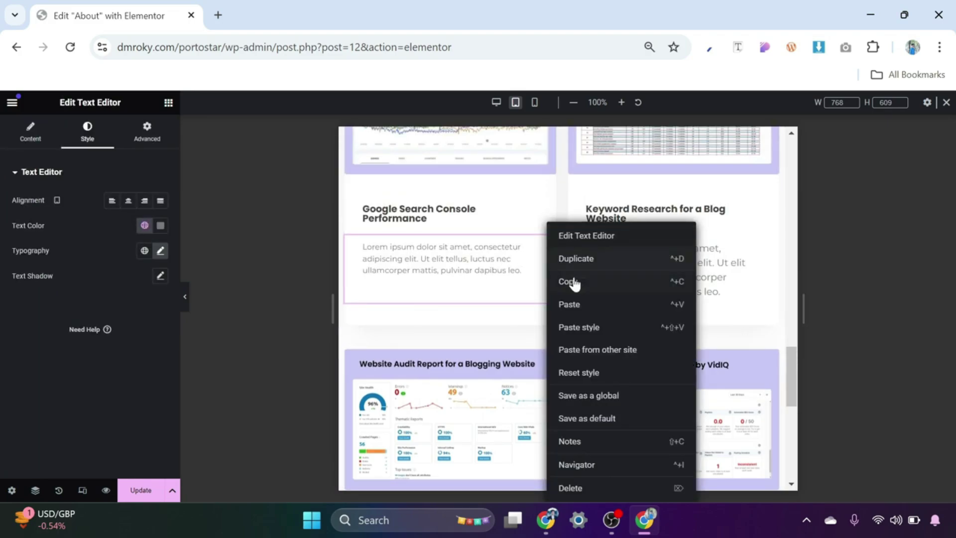
left_click(572, 282)
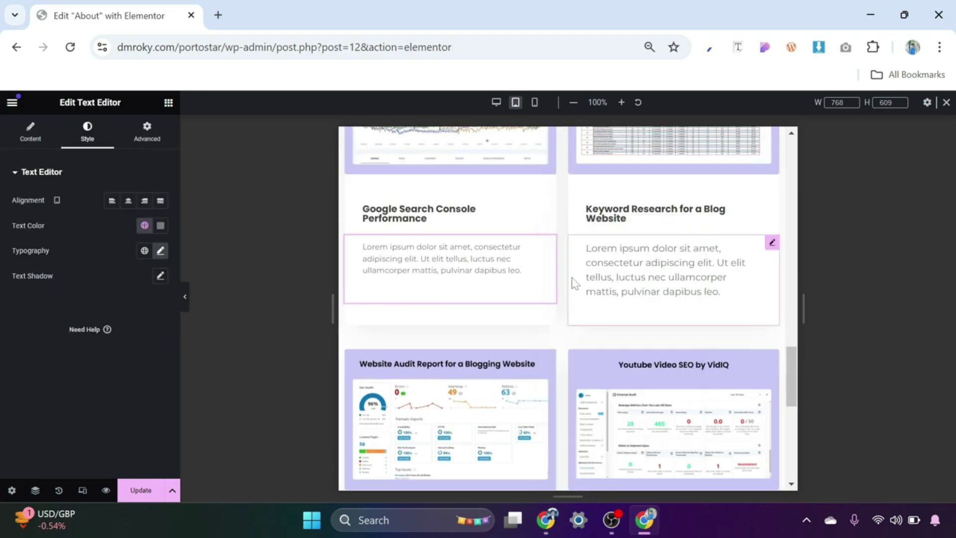
right_click(771, 247)
left_click(800, 330)
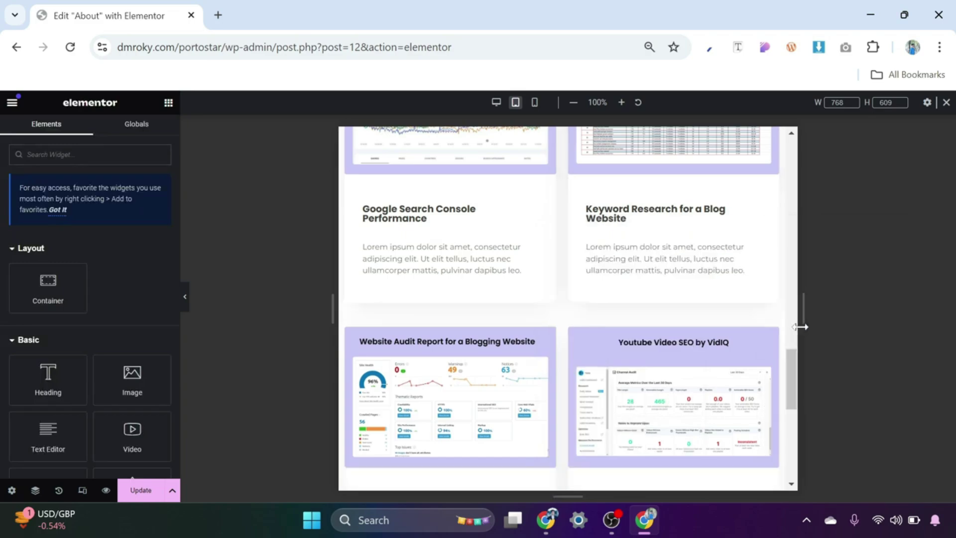
scroll(615, 287, "down", 5)
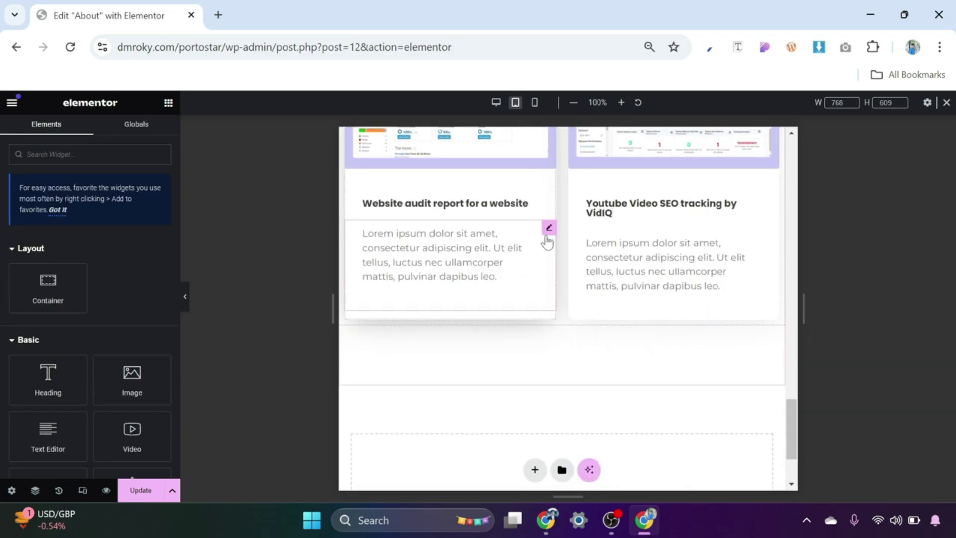
right_click(550, 232)
left_click(576, 327)
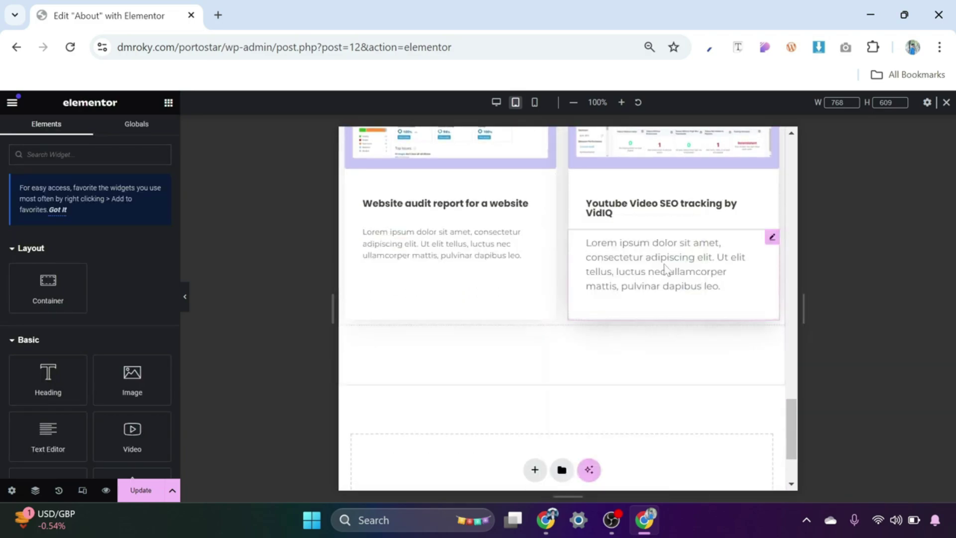
right_click(773, 241)
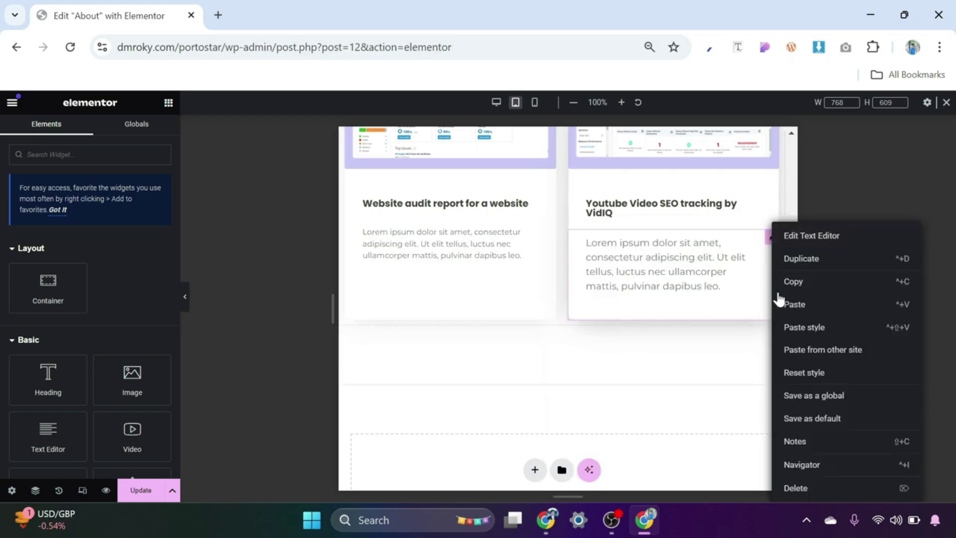
left_click(793, 326)
Step: Switch to the mobile preview and set the ABOUT ME heading's font size to 30 px
scroll(641, 314, "up", 20)
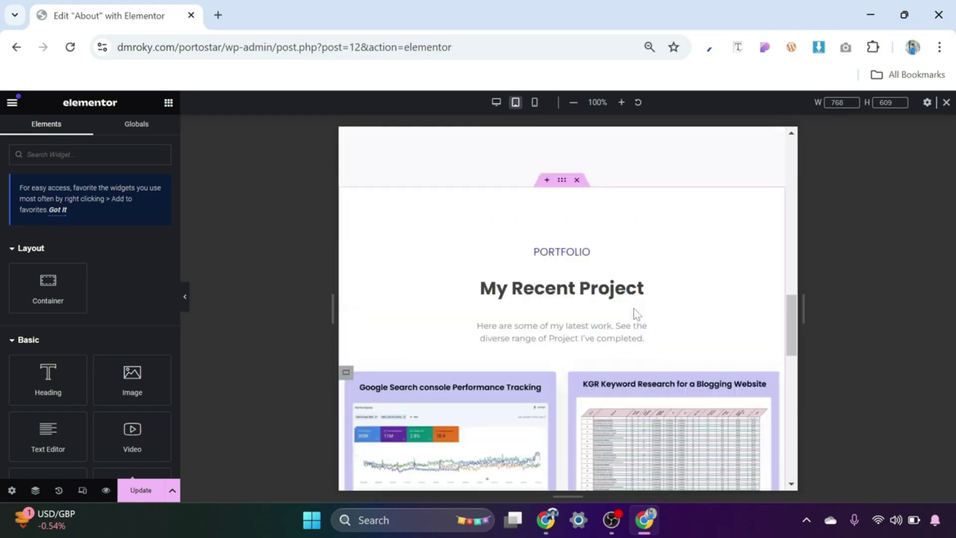
scroll(625, 313, "up", 3)
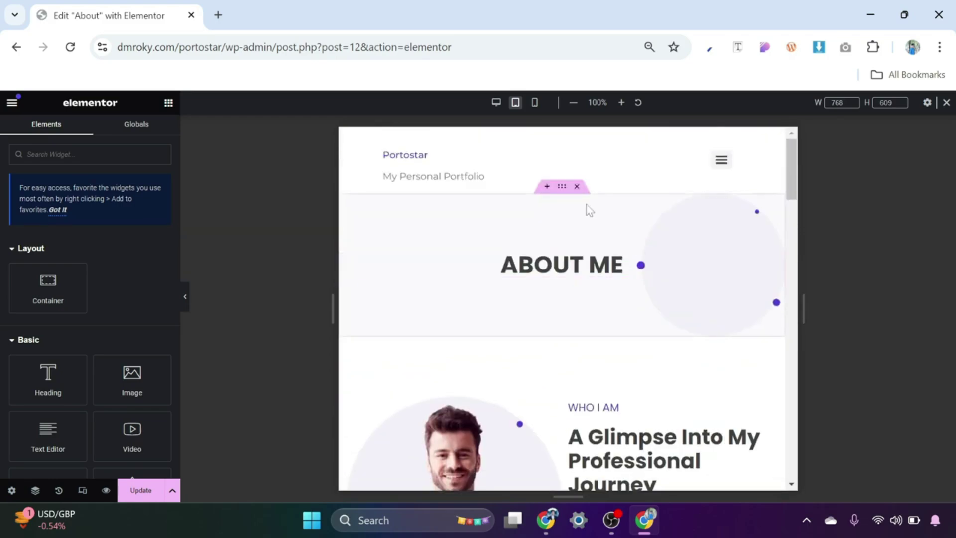
left_click(562, 188)
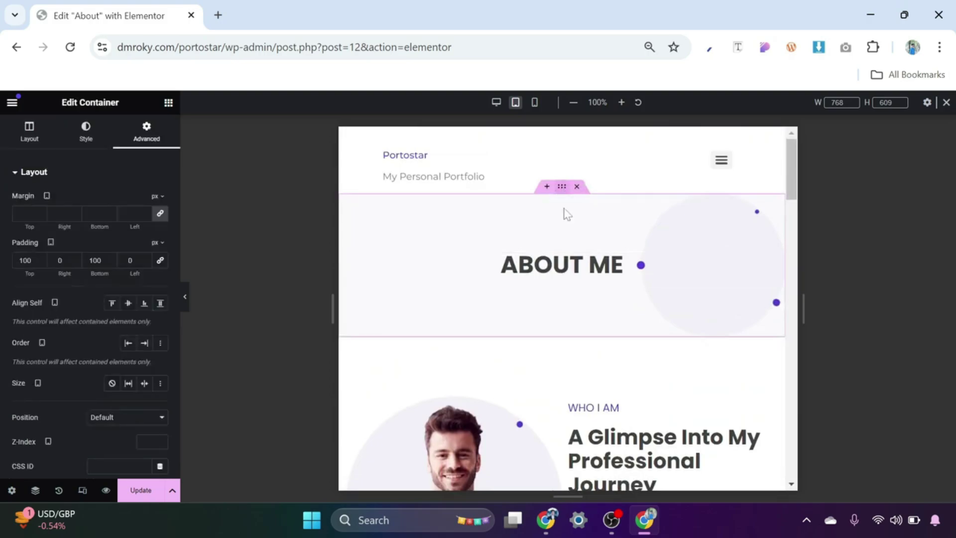
left_click(535, 104)
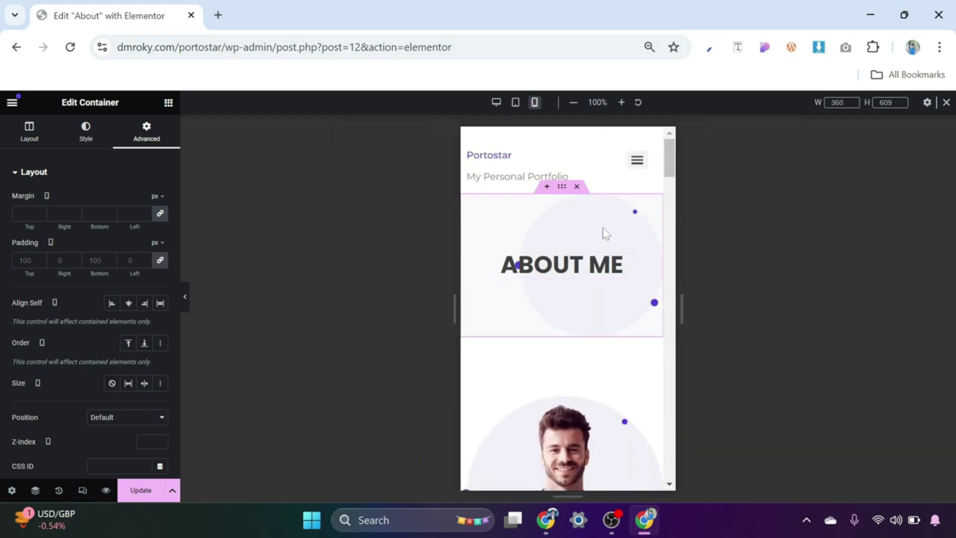
scroll(623, 214, "down", 2)
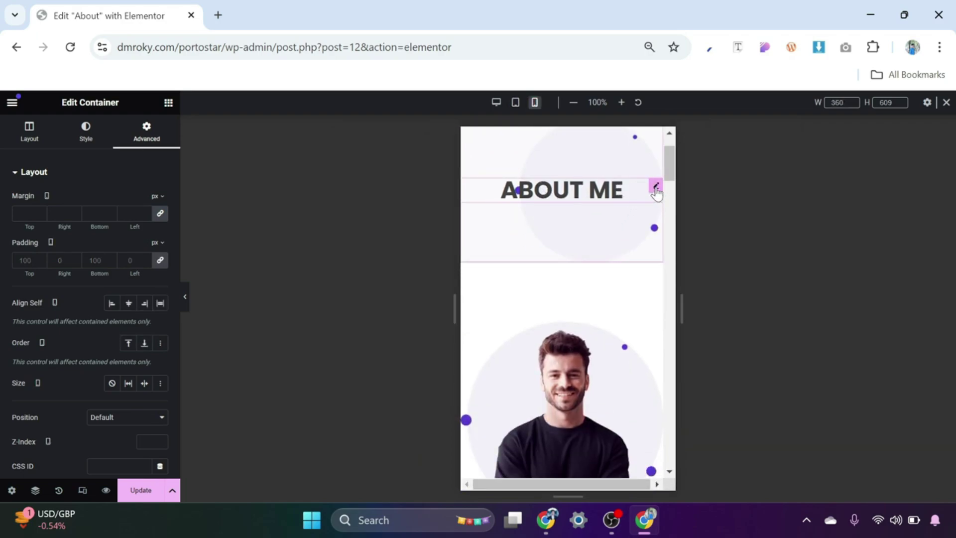
left_click(656, 187)
left_click(160, 251)
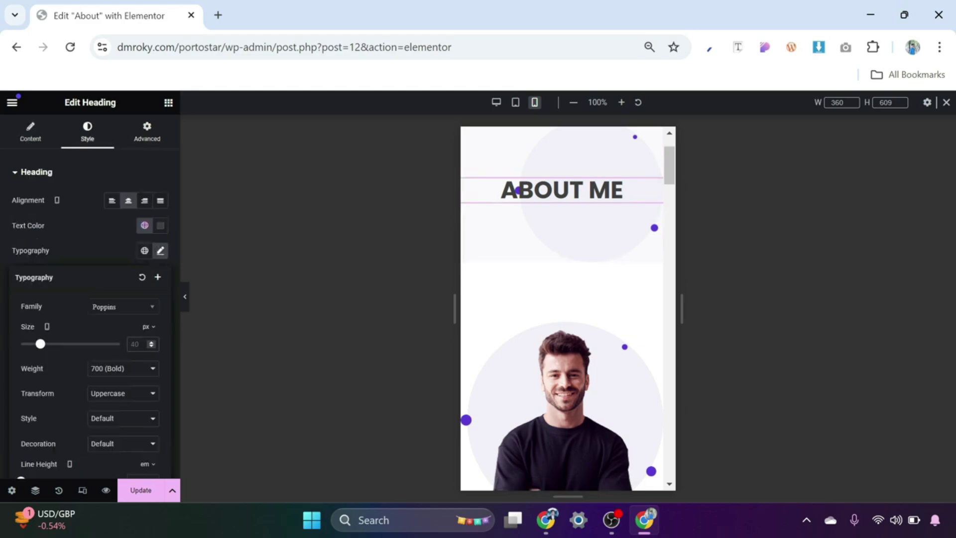
type("30")
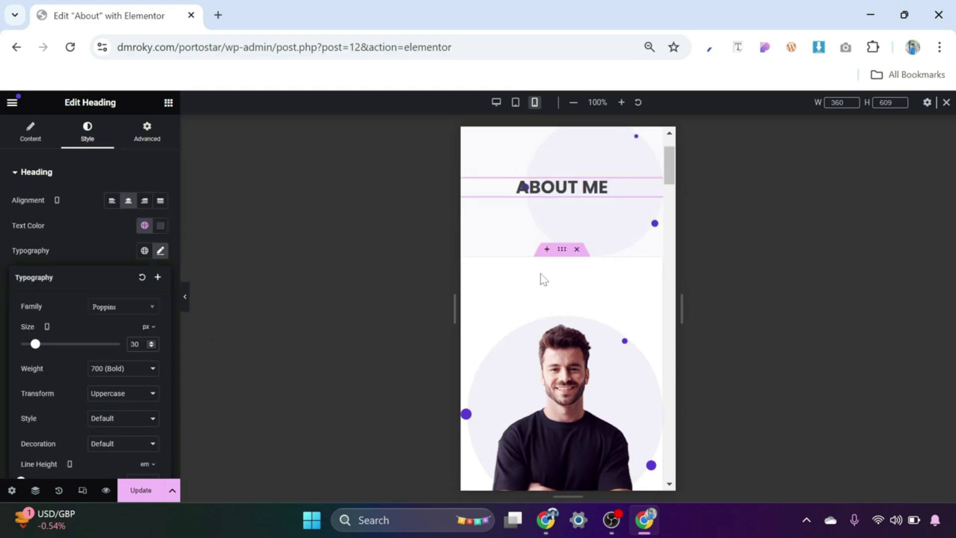
Step: Set the mobile font size of the A Glimpse Into My Professional Journey heading to 30 px
scroll(539, 274, "down", 3)
scroll(540, 273, "down", 2)
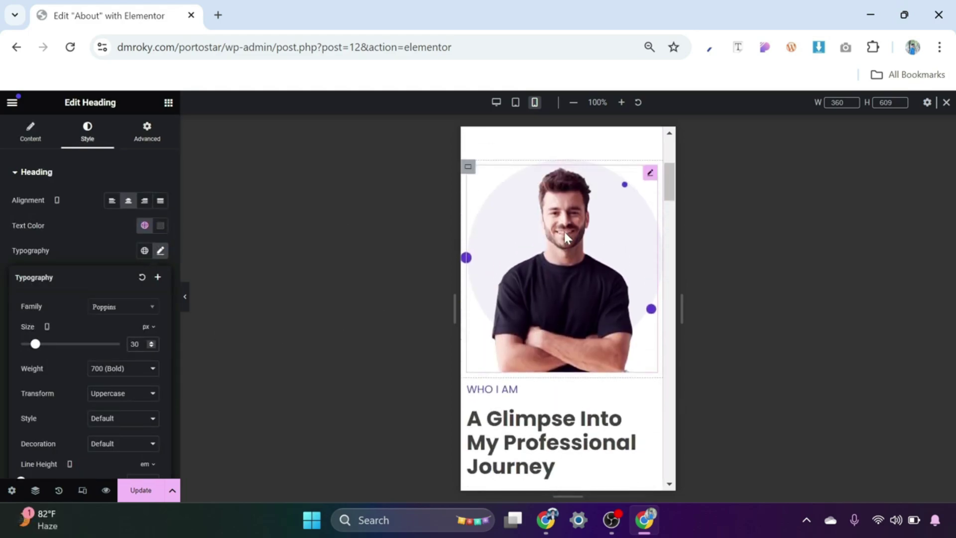
scroll(563, 229, "up", 1)
scroll(540, 249, "down", 3)
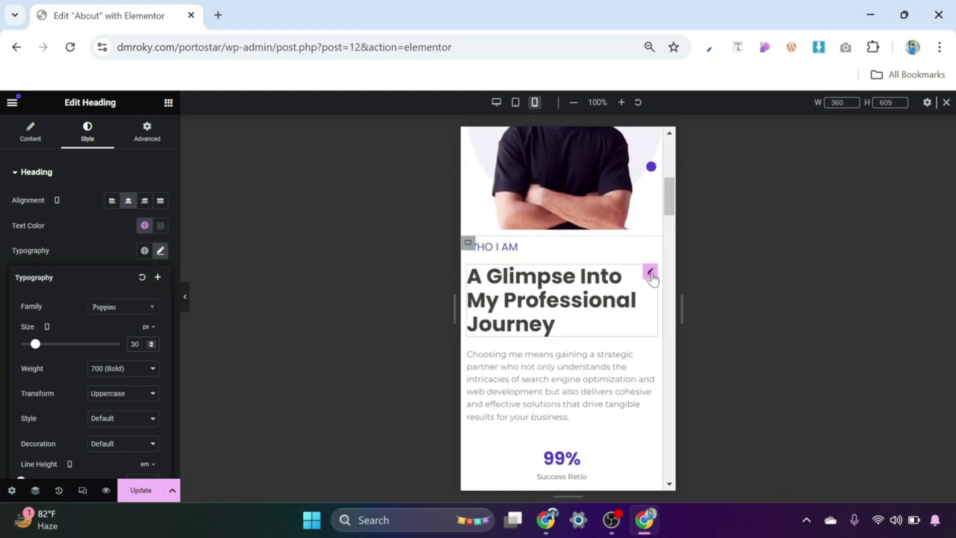
left_click(650, 273)
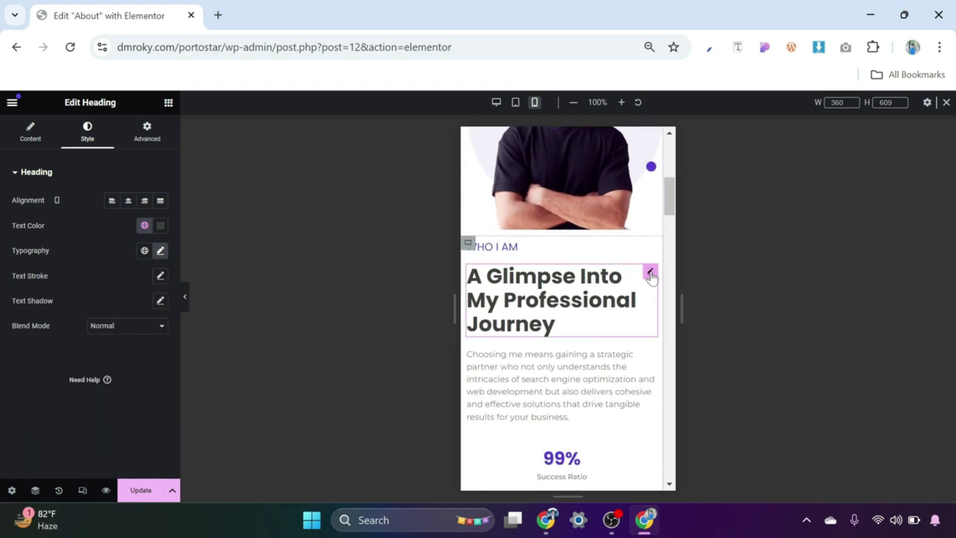
left_click(160, 251)
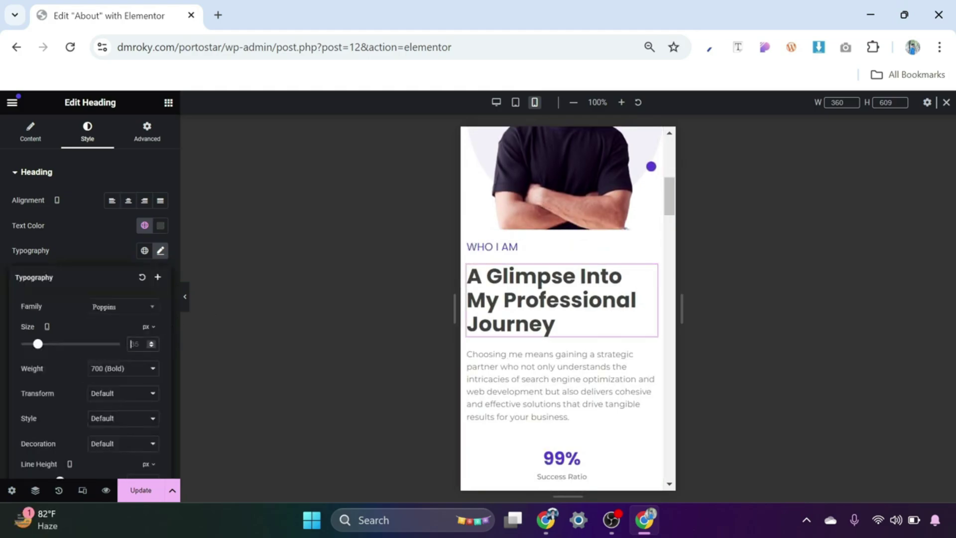
left_click_drag(37, 343, 34, 344)
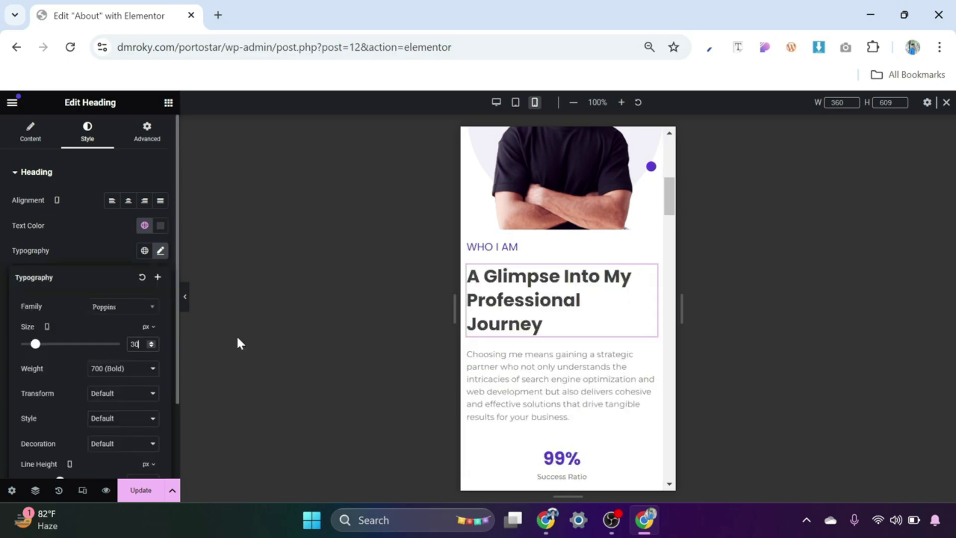
Step: Set the mobile width of the Success Ratio counter's container to 45%
scroll(552, 322, "down", 3)
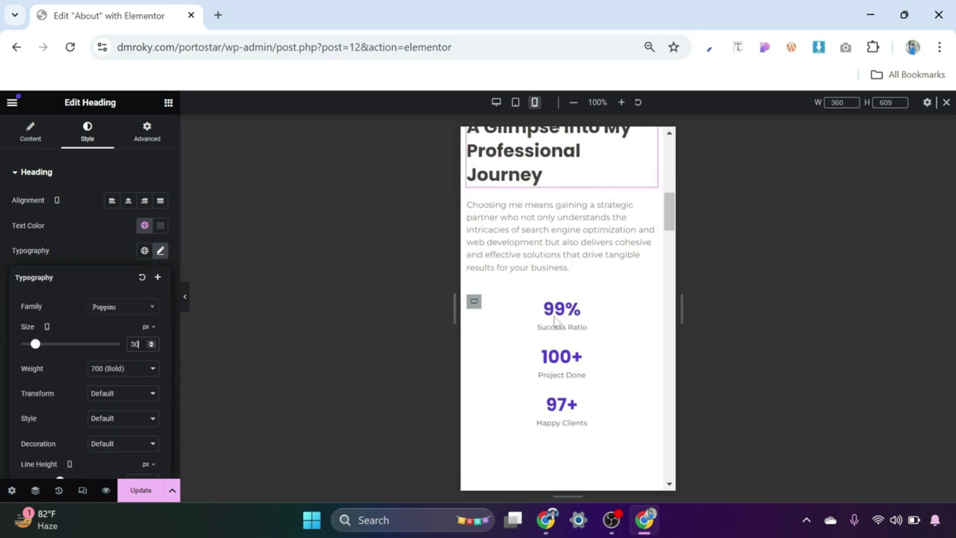
left_click(474, 302)
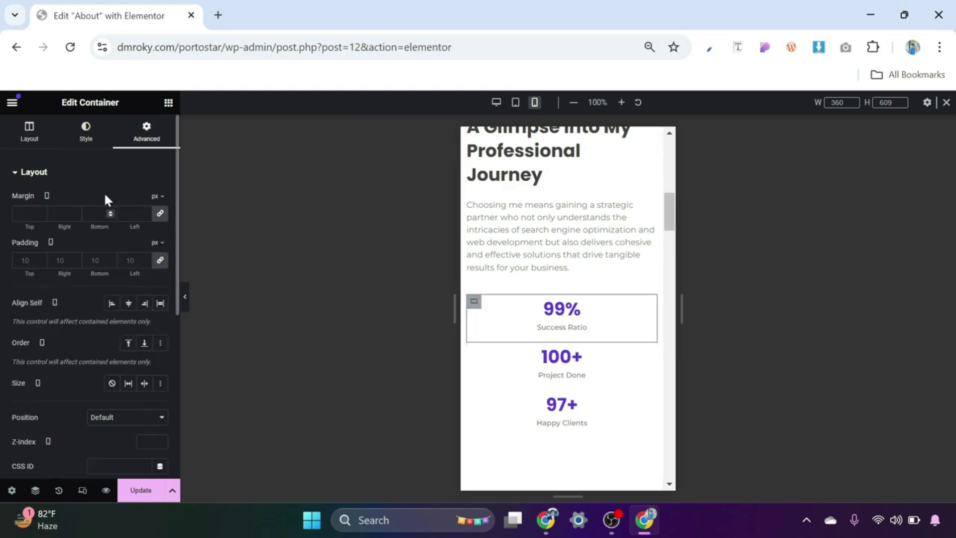
left_click(35, 138)
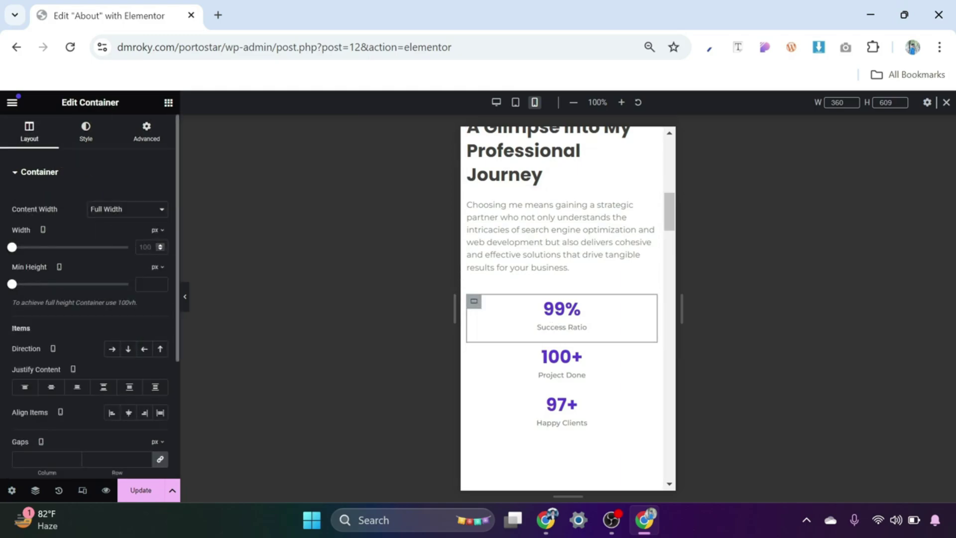
left_click(156, 248)
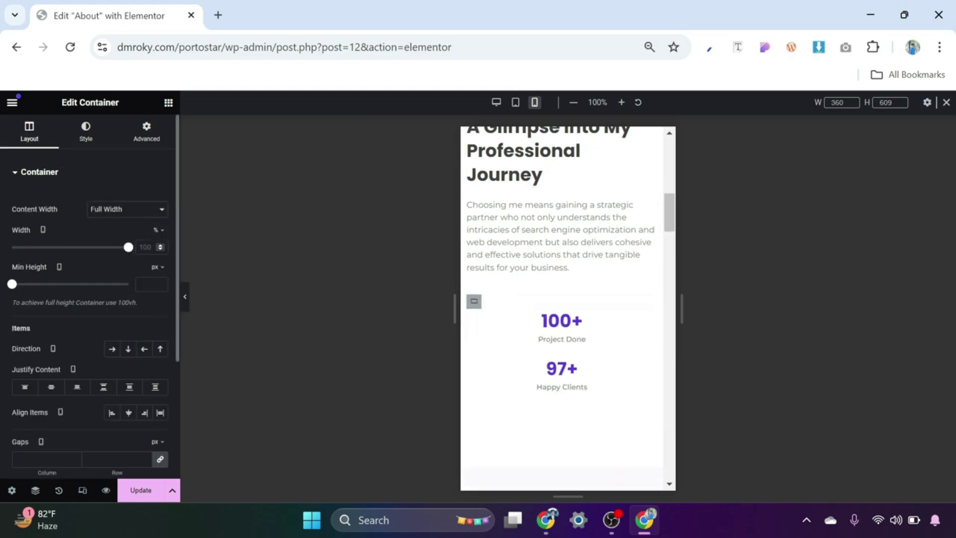
double_click(142, 247)
type("45")
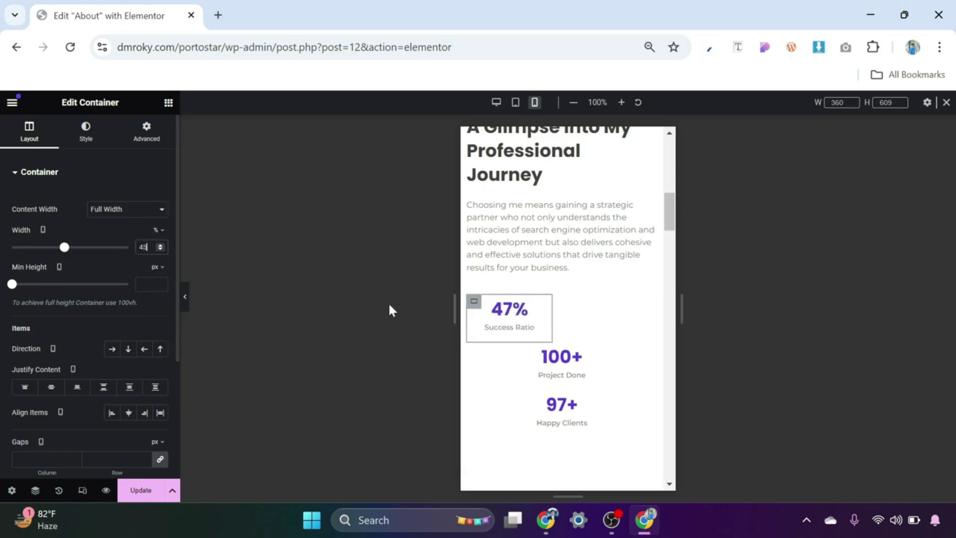
Step: Copy the Success Ratio container's style onto the Project Done counter's container
right_click(474, 306)
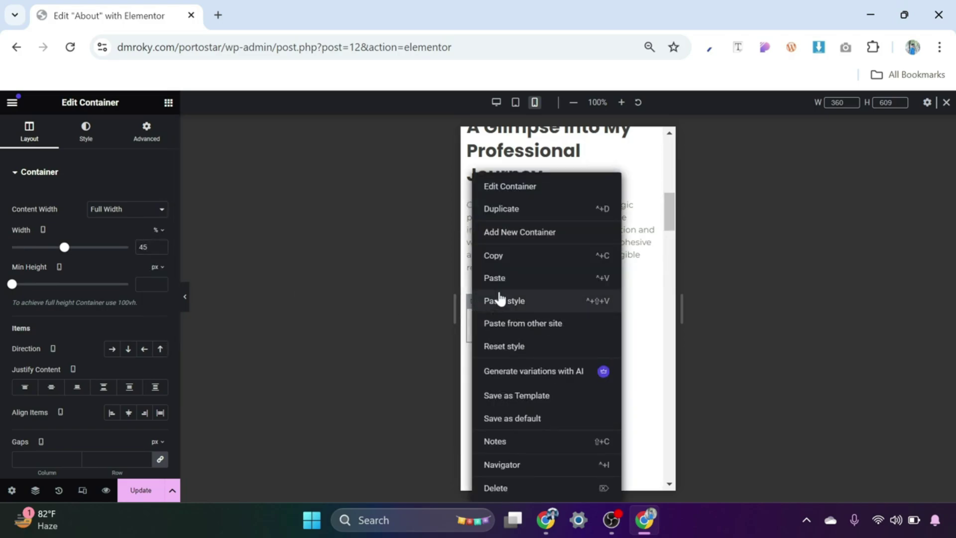
left_click(503, 261)
scroll(498, 289, "down", 2)
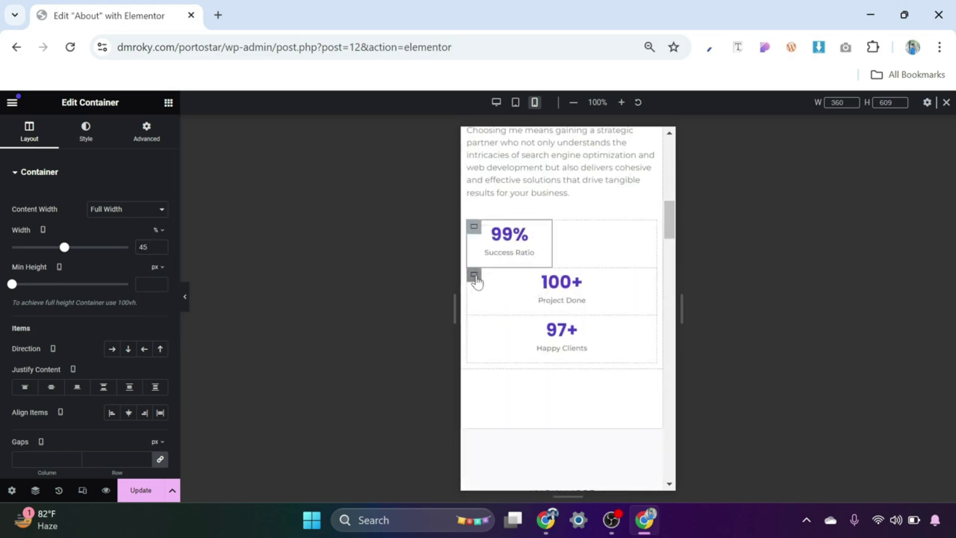
left_click(474, 275)
right_click(474, 280)
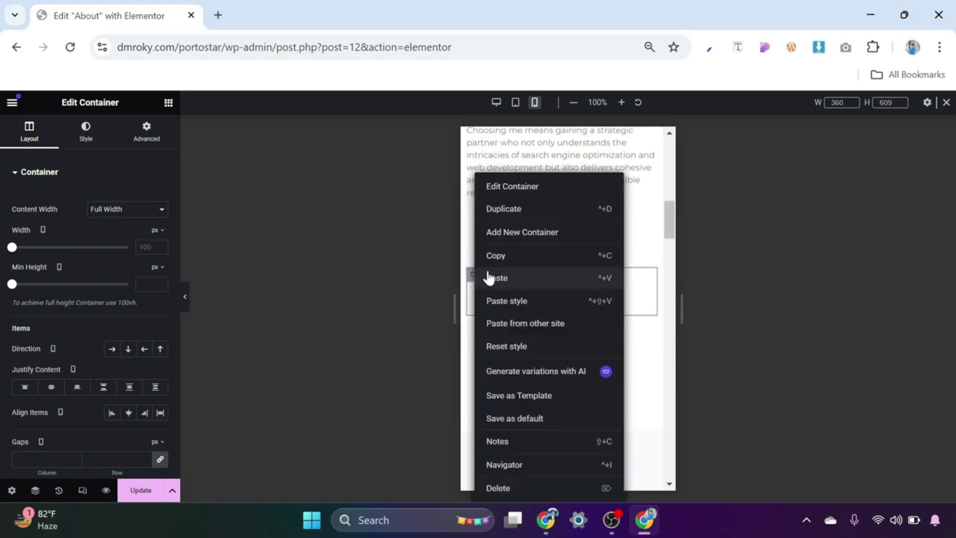
left_click(504, 300)
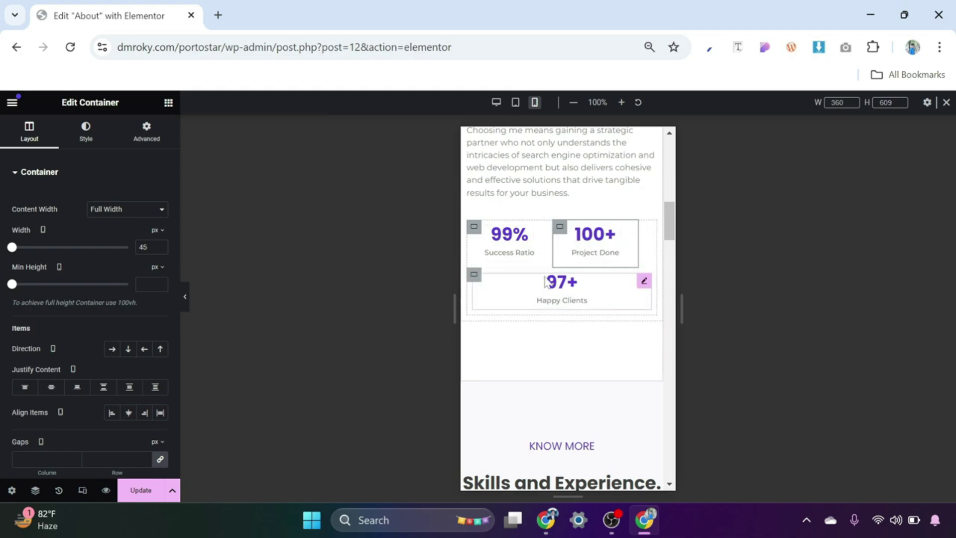
Step: Check the mobile typography settings of the Skills and Experience heading
scroll(551, 284, "down", 2)
scroll(552, 284, "down", 1)
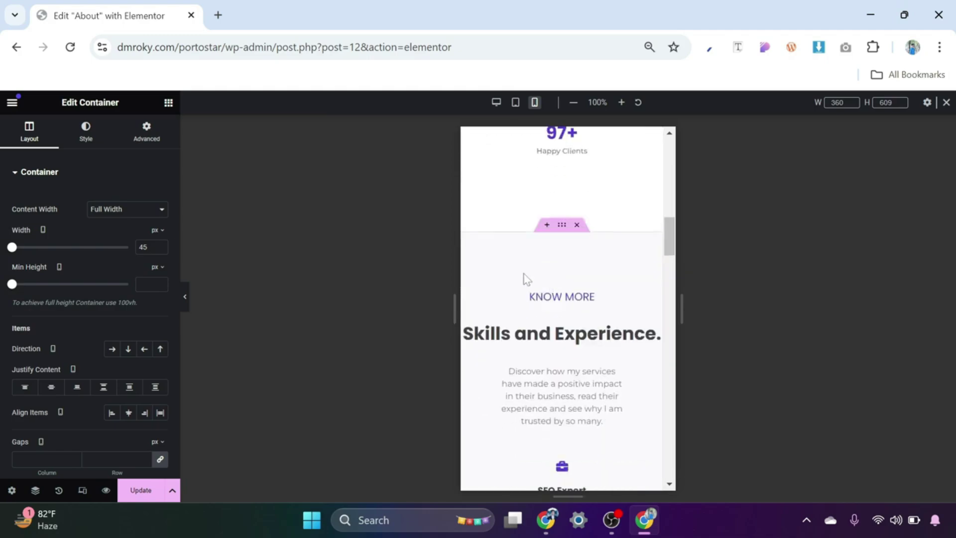
left_click(590, 337)
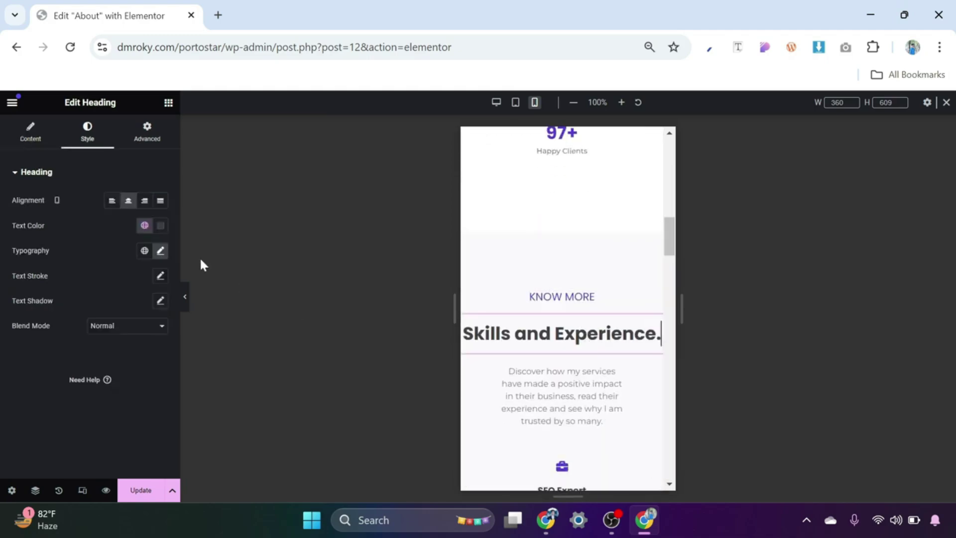
left_click(160, 251)
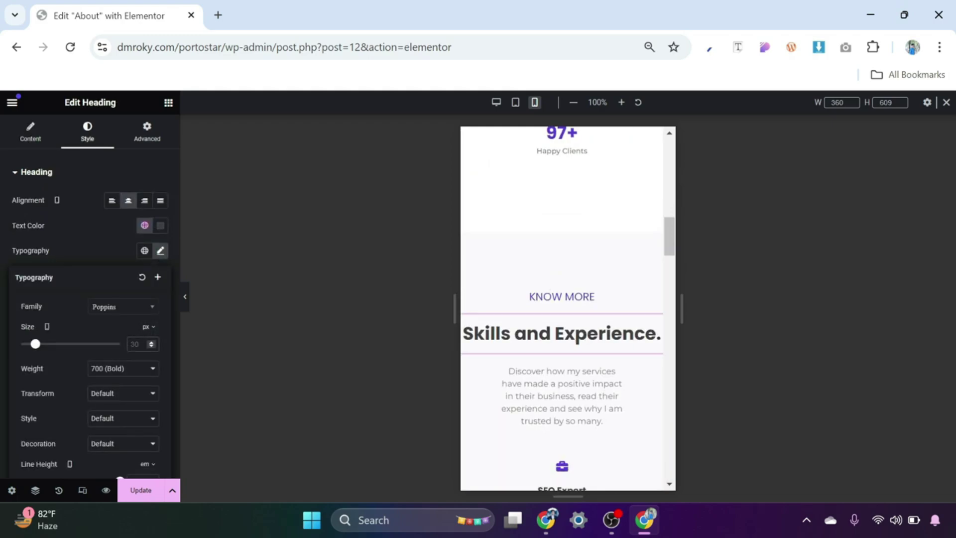
left_click(551, 340)
Step: Set the mobile width of the paragraph under the Skills and Experience heading to Full Width (100%)
scroll(585, 334, "down", 2)
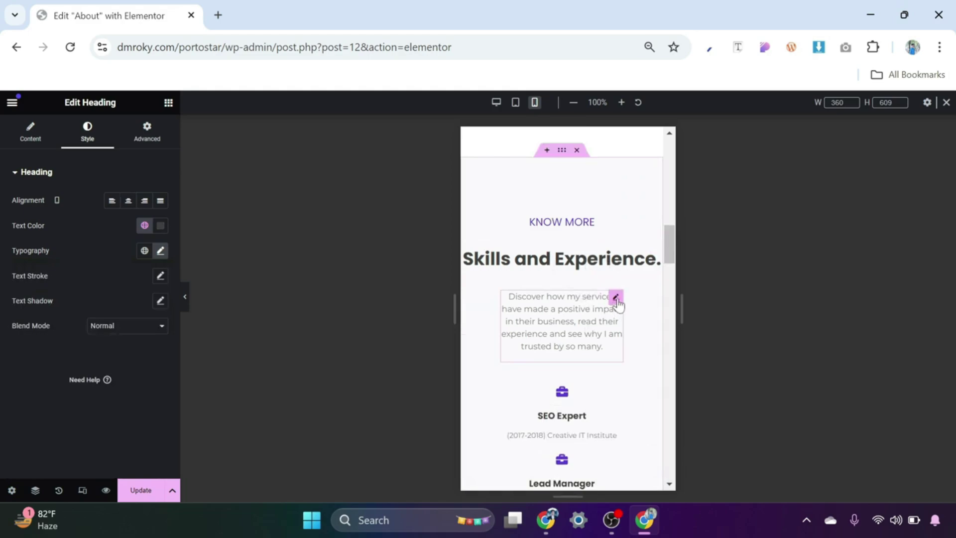
left_click(616, 298)
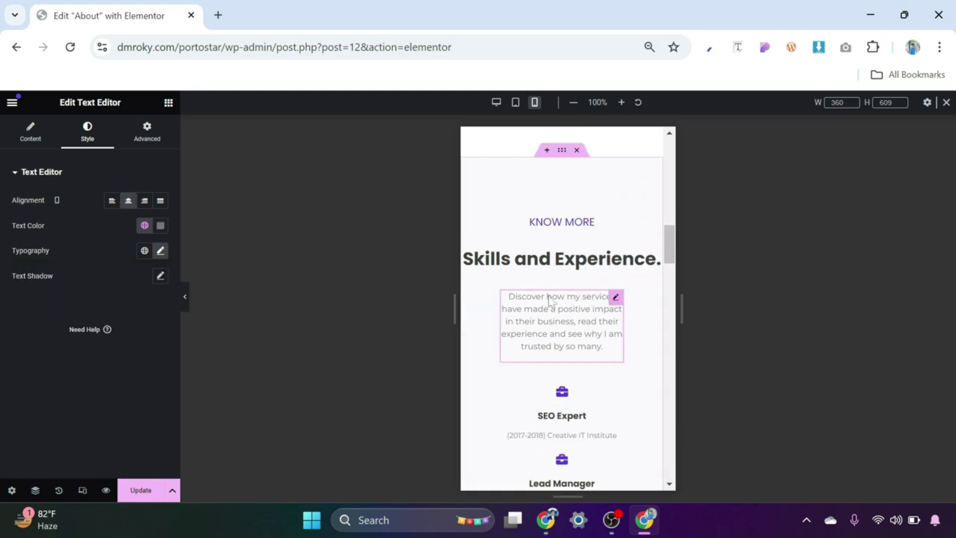
left_click(155, 140)
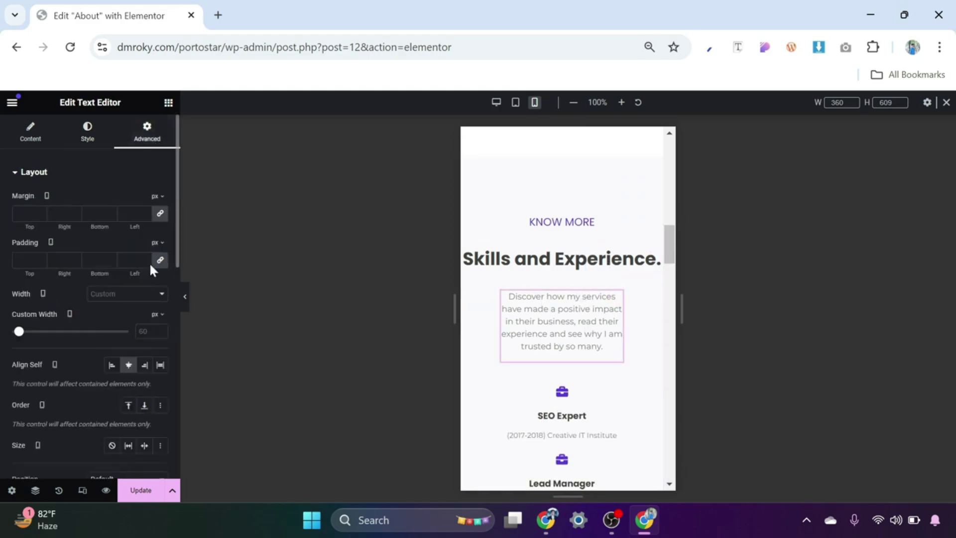
left_click(118, 297)
left_click(122, 329)
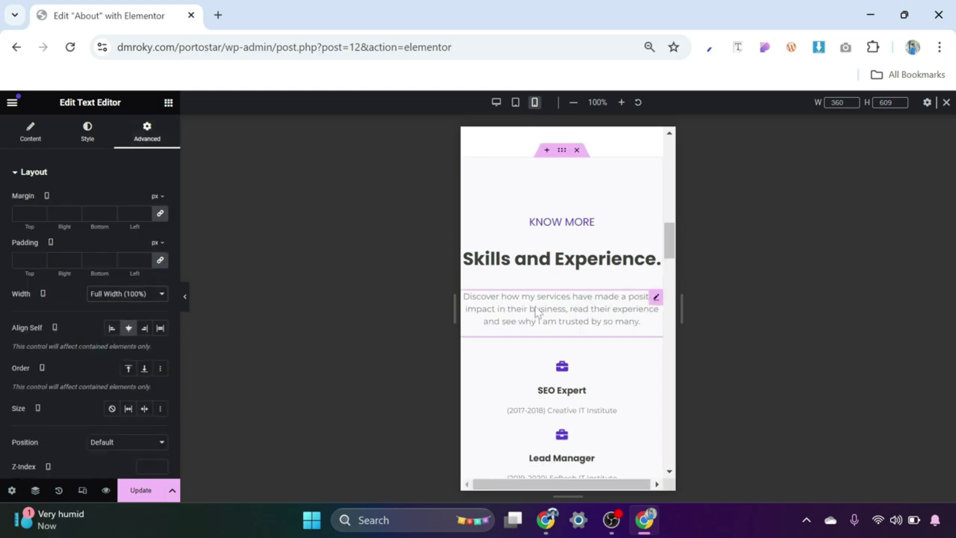
Step: Set the mobile width of the paragraph under the My Recent Project heading to Full Width (100%)
scroll(542, 304, "down", 2)
scroll(543, 304, "down", 4)
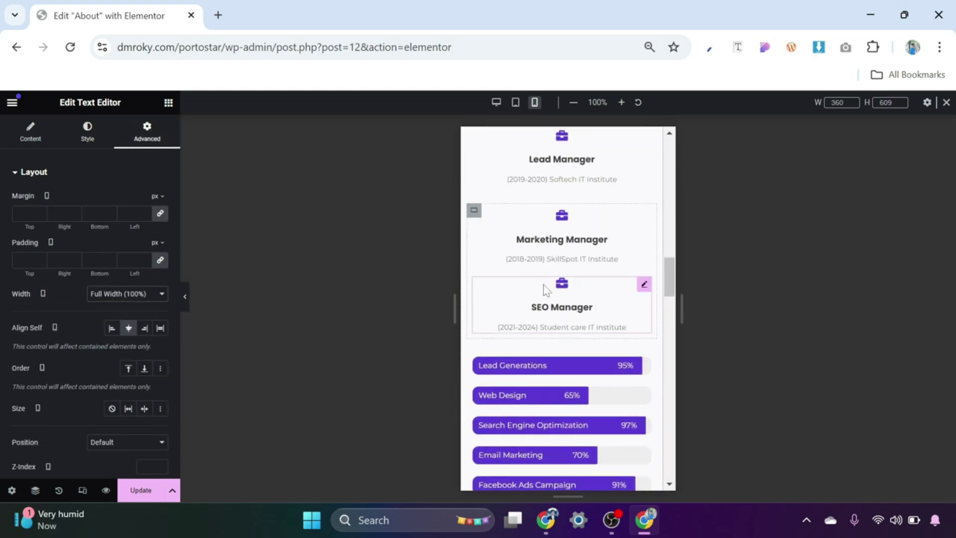
scroll(547, 290, "up", 2)
scroll(571, 207, "down", 5)
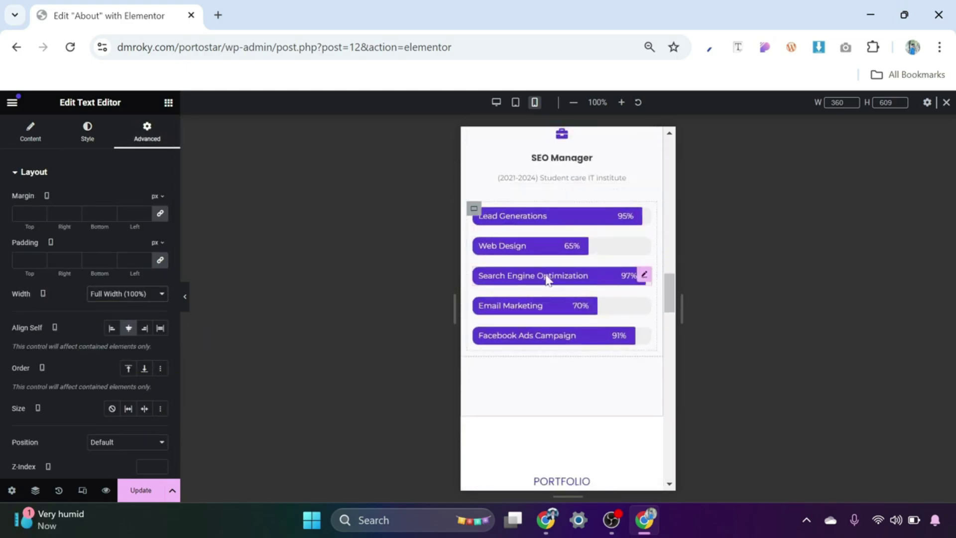
scroll(548, 279, "down", 3)
scroll(550, 284, "down", 2)
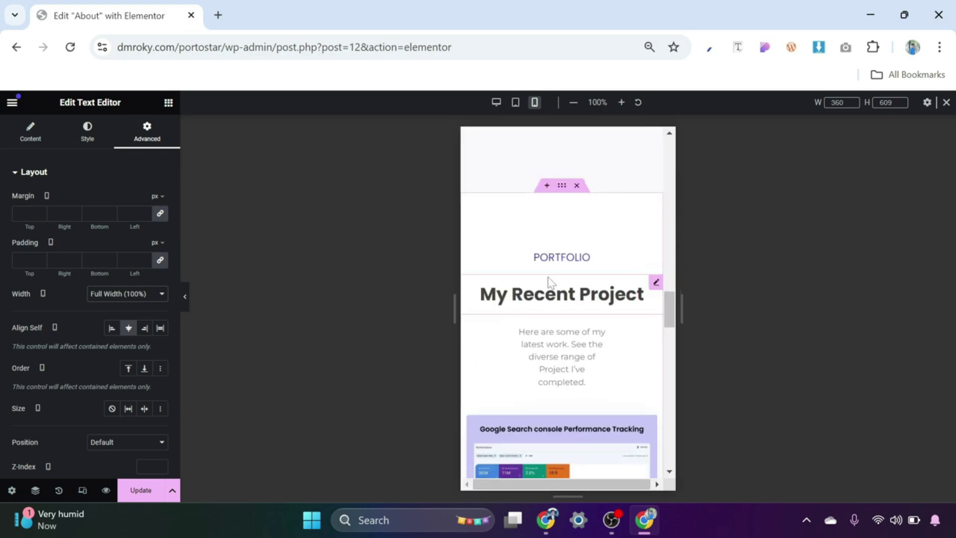
scroll(587, 233, "down", 3)
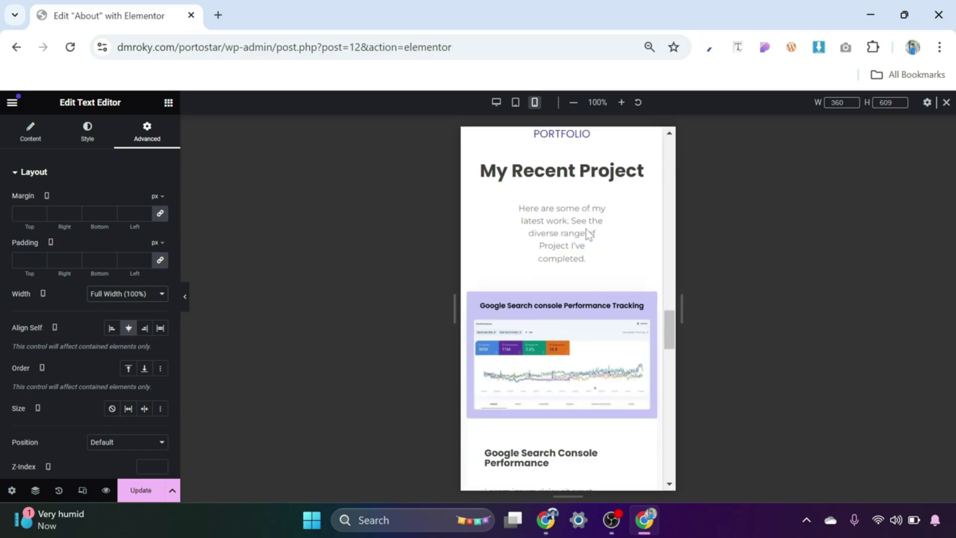
scroll(590, 232, "down", 1)
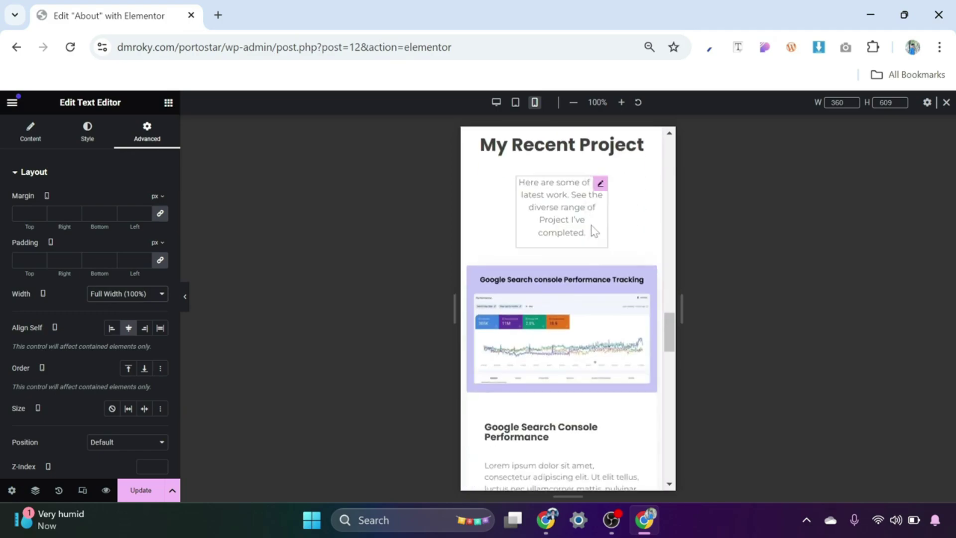
left_click(600, 185)
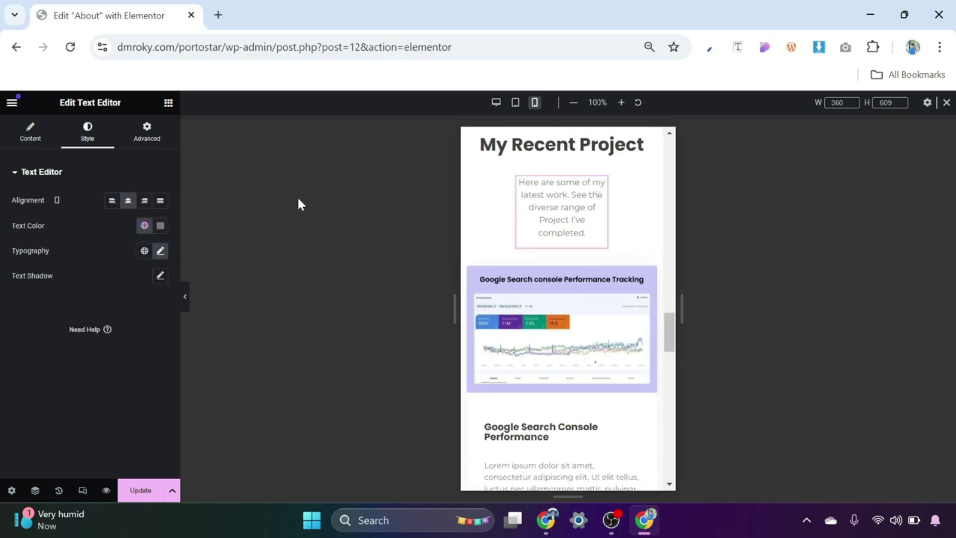
left_click(146, 139)
left_click(135, 296)
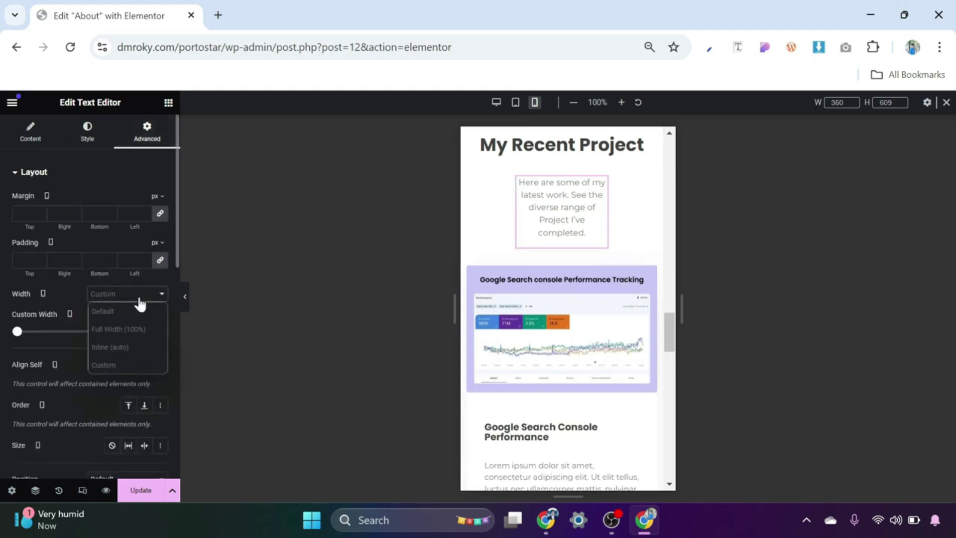
left_click(127, 329)
left_click(128, 327)
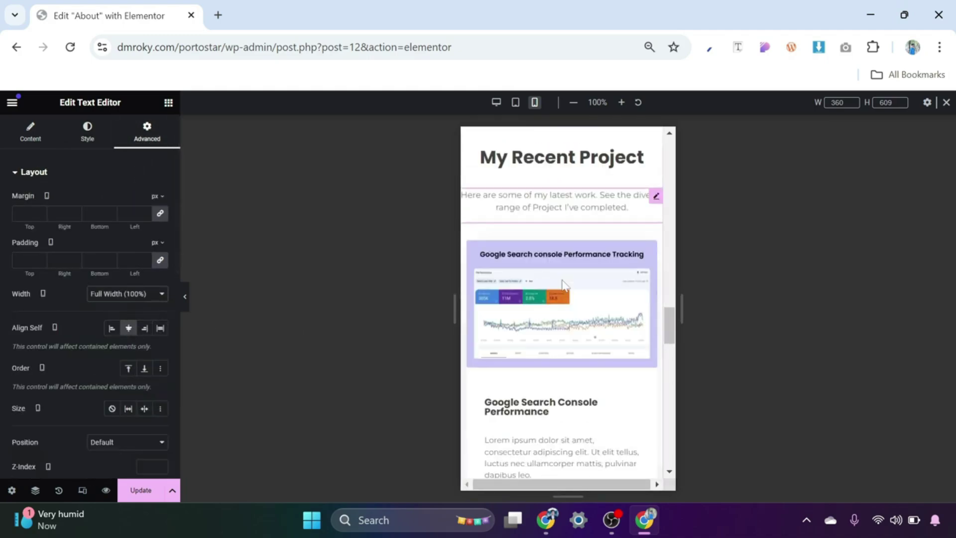
Step: Review the rest of the mobile layout, save the page changes and leave responsive mode
scroll(563, 284, "down", 10)
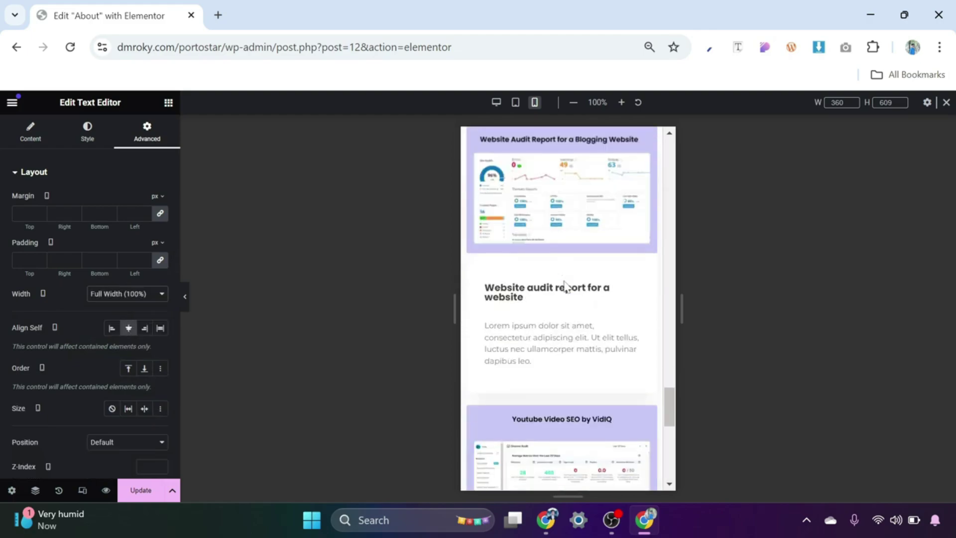
scroll(566, 286, "down", 10)
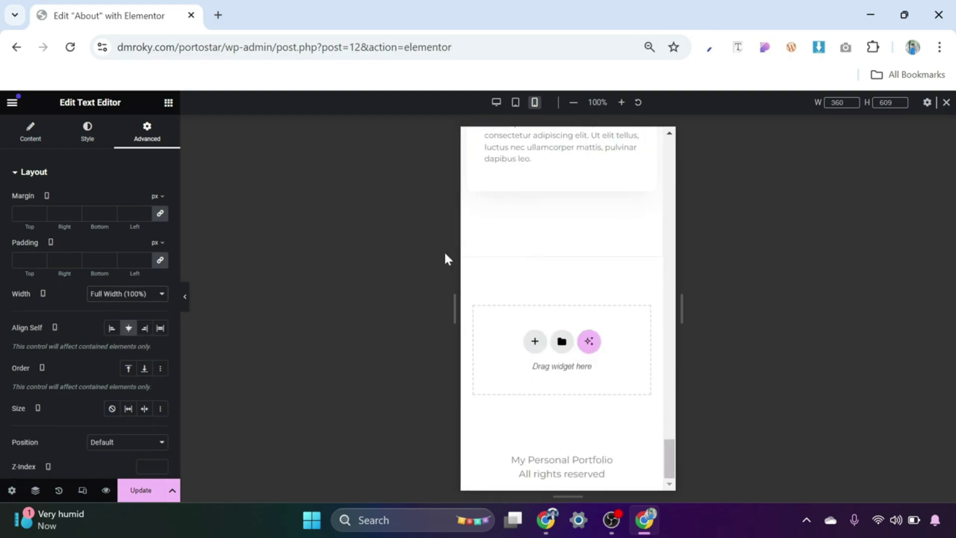
left_click(141, 490)
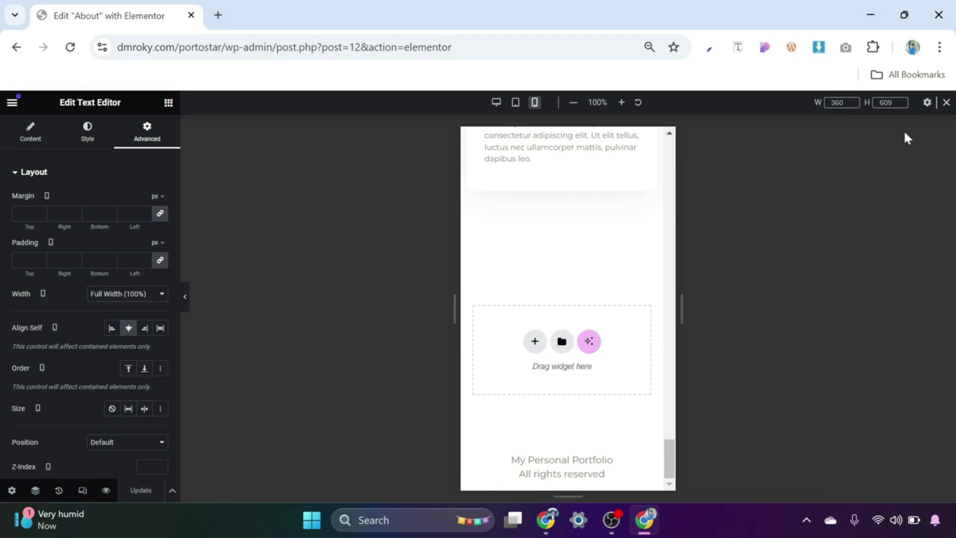
left_click(946, 103)
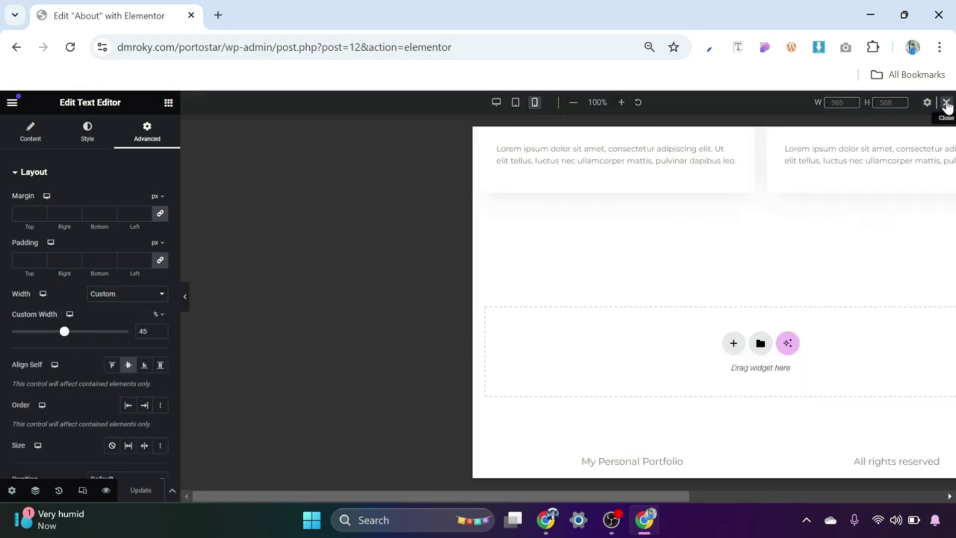
Step: Apply the Fade In Left entrance animation to the portrait image beside the Who I Am text
scroll(560, 248, "up", 15)
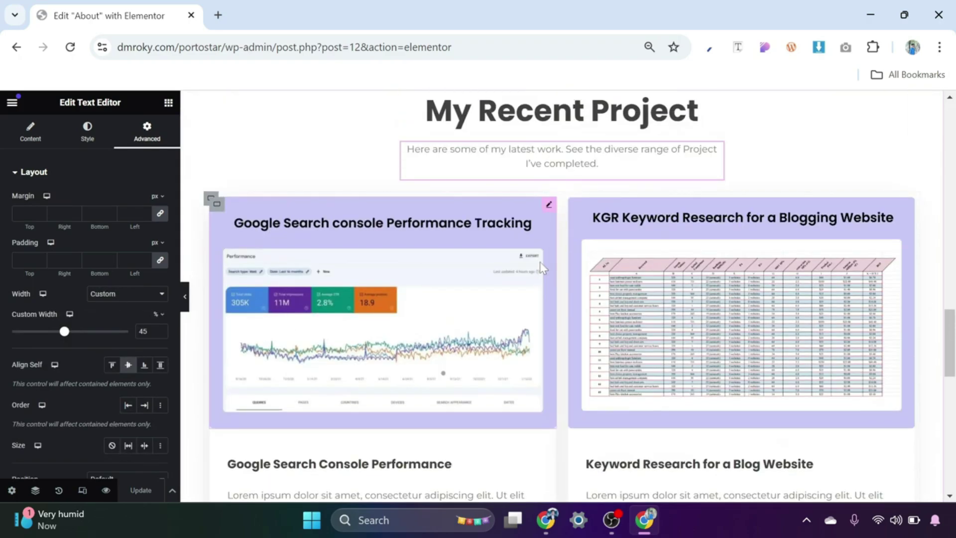
scroll(536, 279, "down", 7)
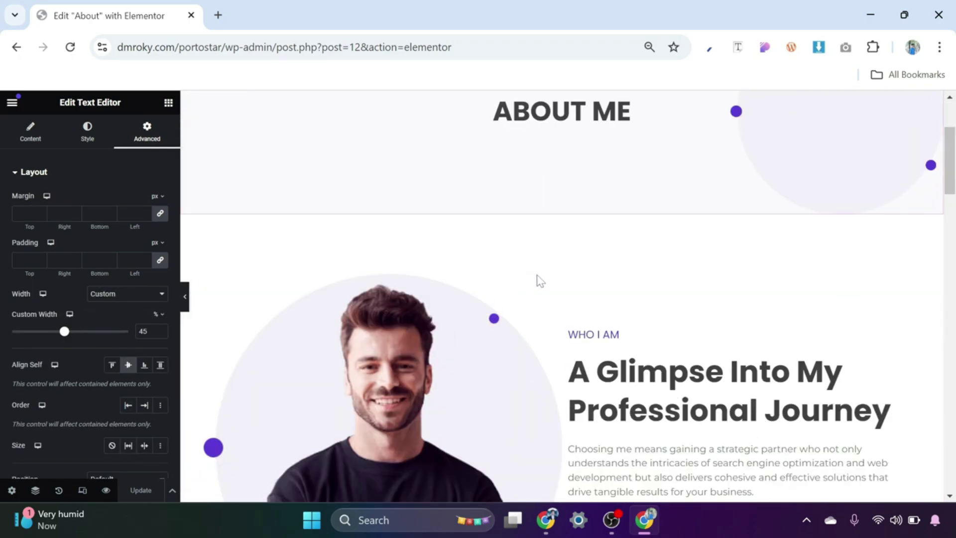
scroll(545, 220, "up", 1)
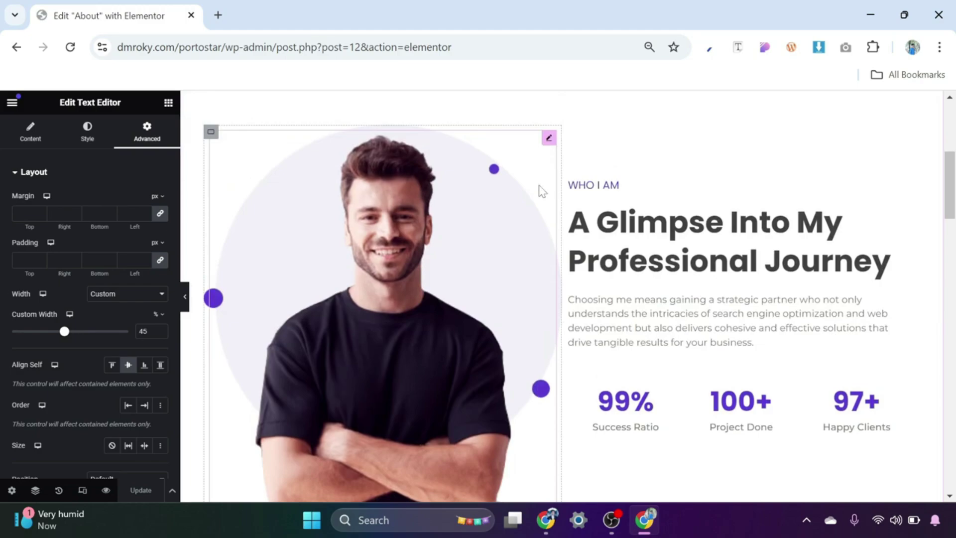
left_click(550, 140)
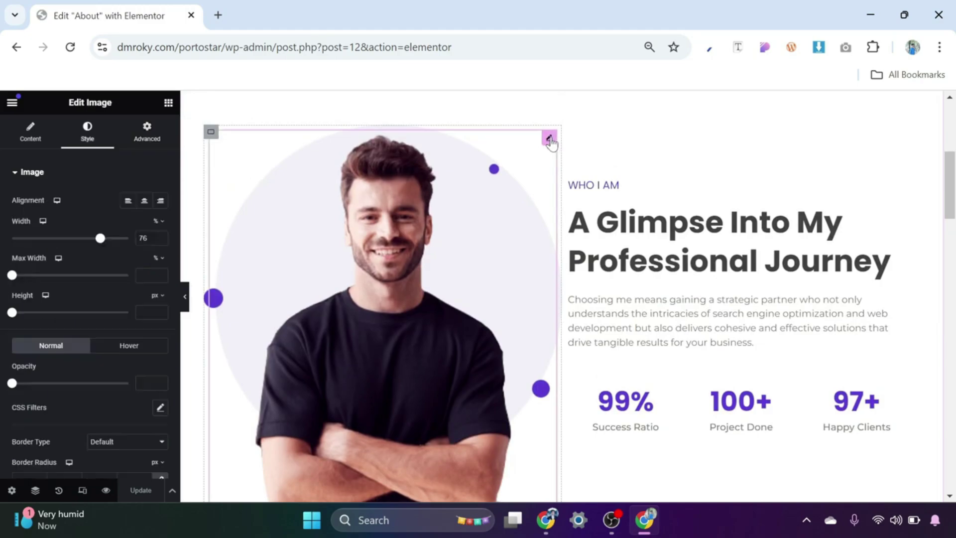
left_click(147, 132)
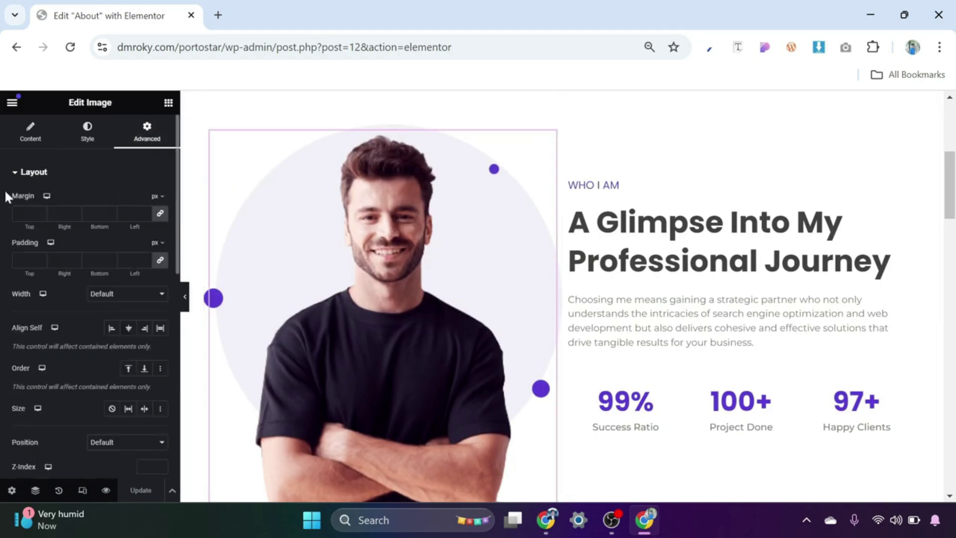
left_click(34, 173)
left_click(53, 202)
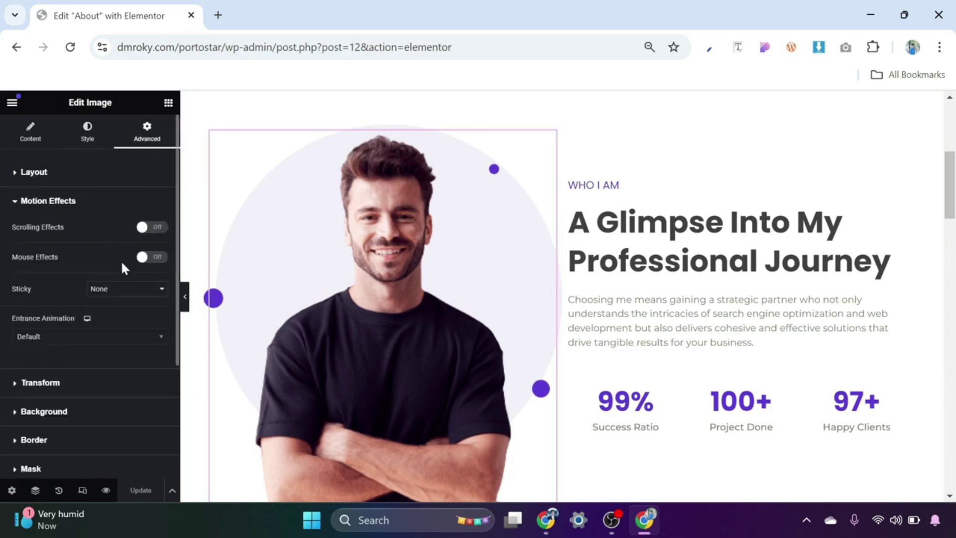
left_click(71, 337)
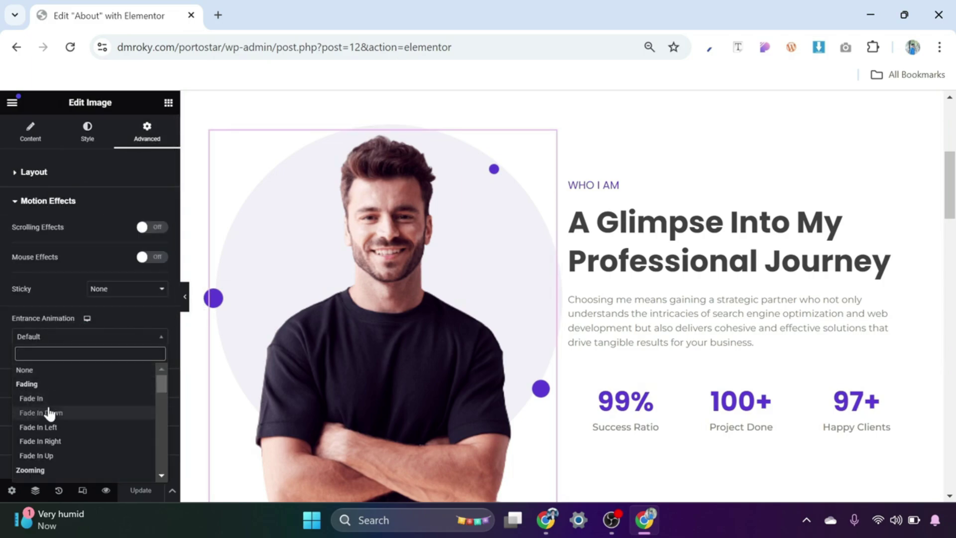
left_click(54, 429)
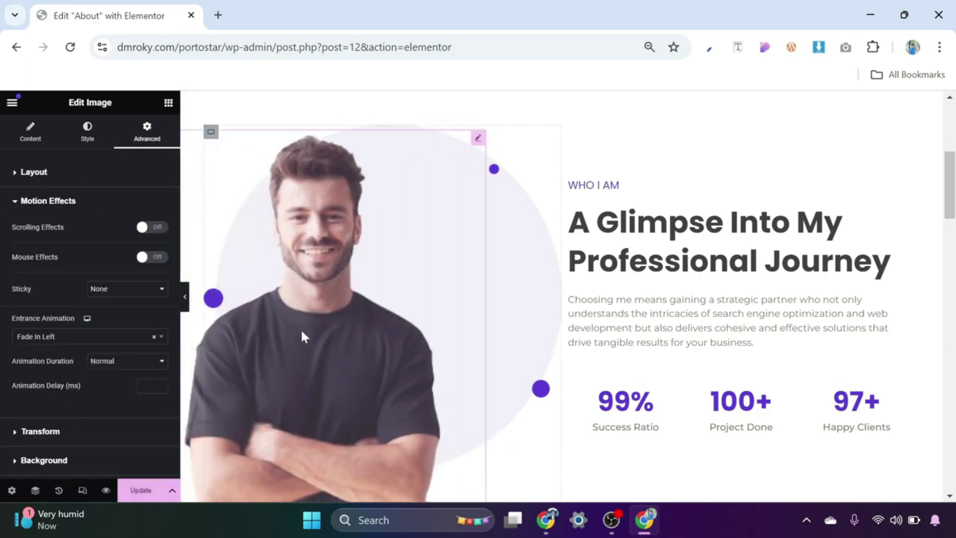
Step: Apply the Fade In Right entrance animation to the heading "A Glimpse Into My Professional Journey"
left_click(854, 230)
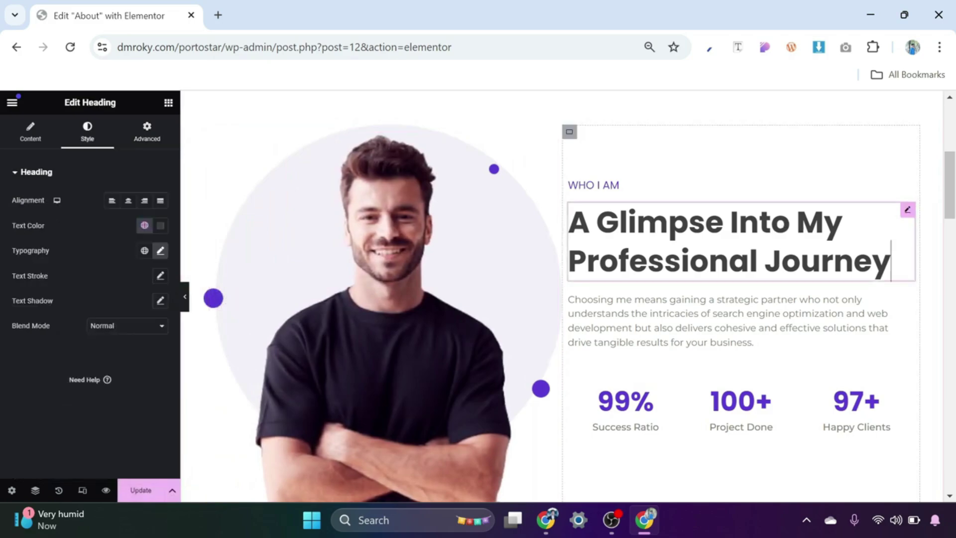
left_click(131, 156)
scroll(62, 292, "down", 5)
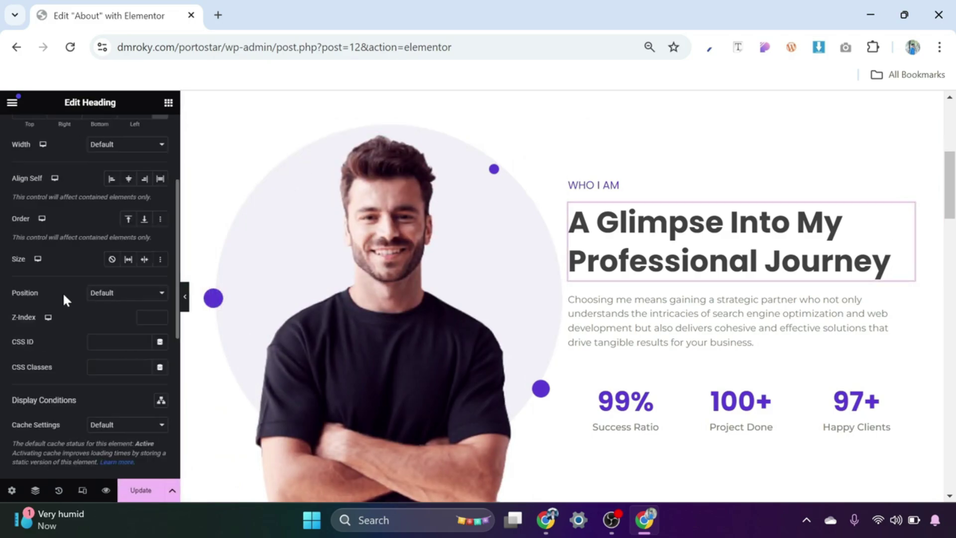
left_click(48, 356)
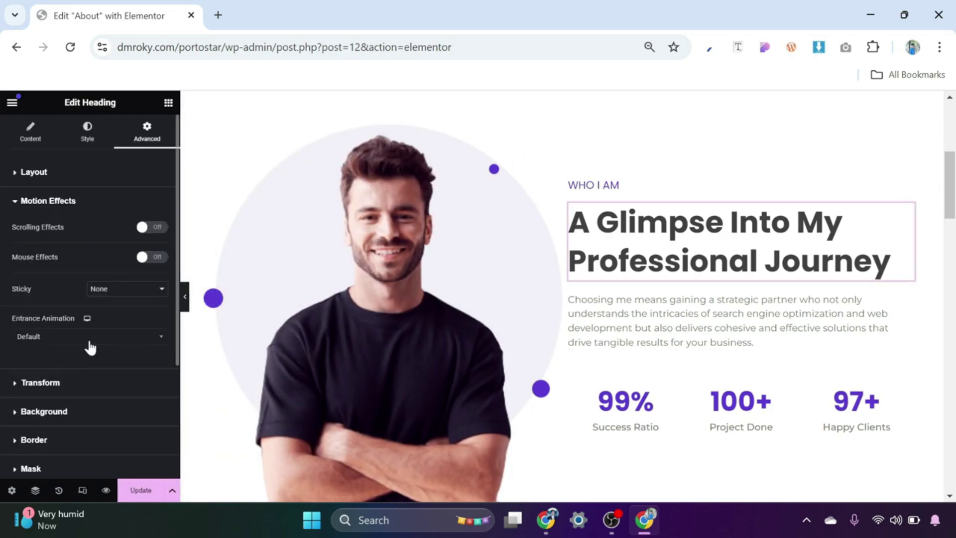
left_click(92, 336)
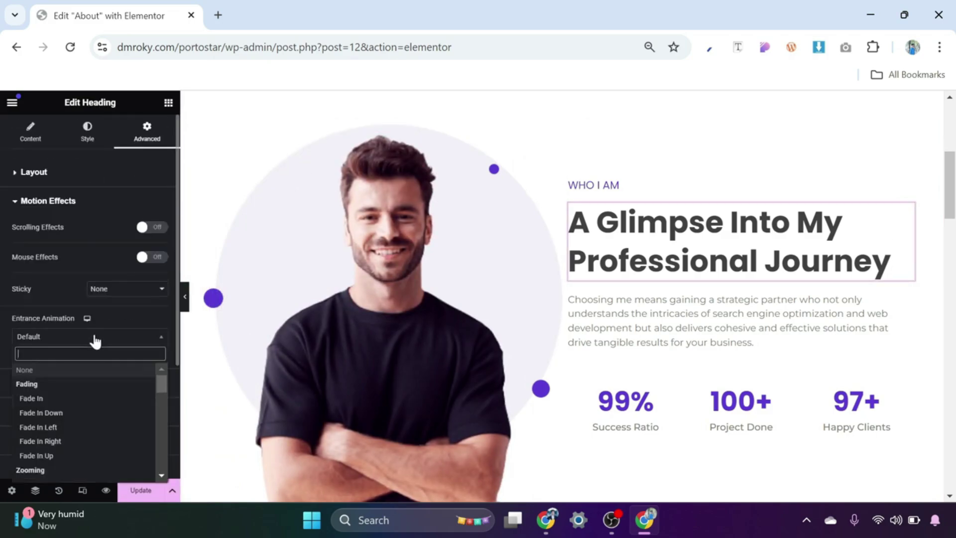
left_click(69, 441)
Step: Apply the Zoom In entrance animation to the Skills and Experience heading
scroll(689, 240, "down", 5)
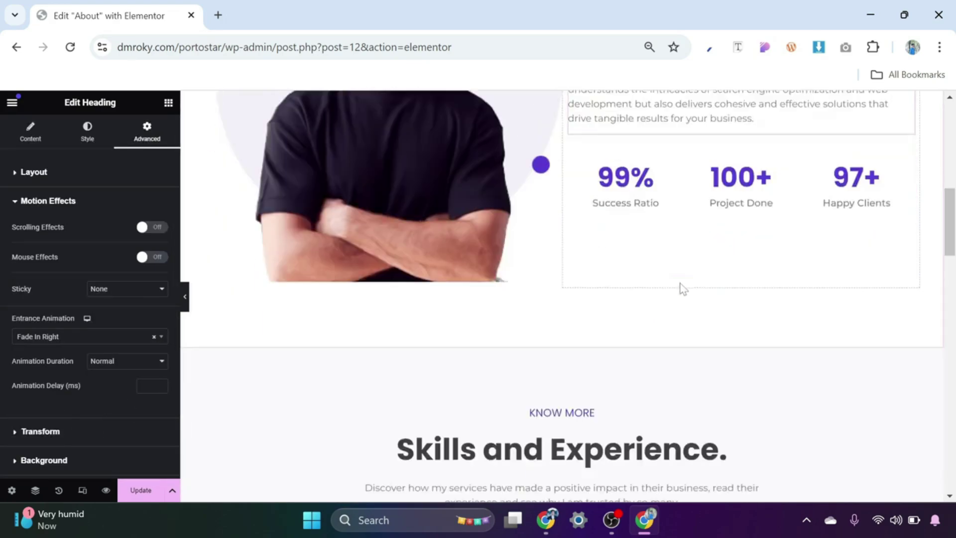
scroll(573, 211, "up", 2)
scroll(598, 238, "up", 4)
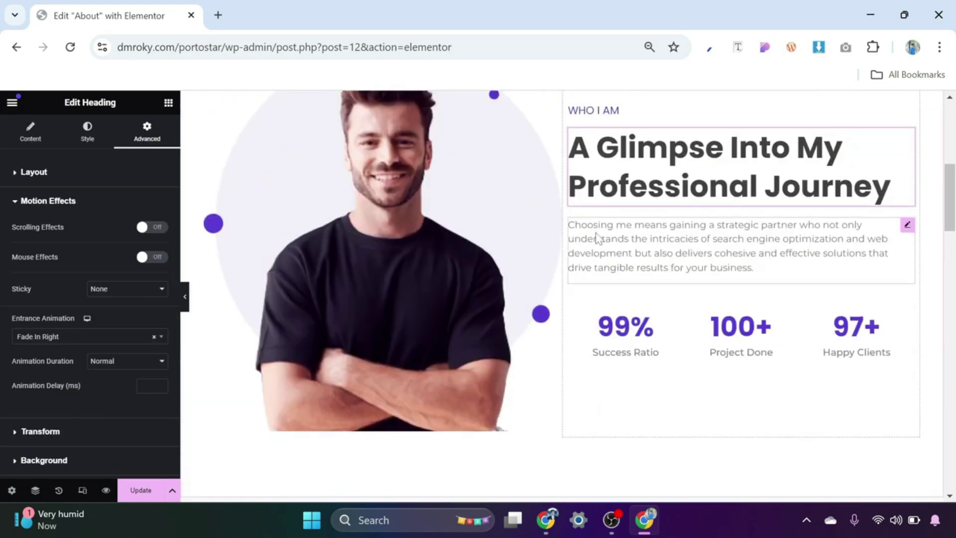
scroll(599, 240, "down", 7)
scroll(602, 241, "down", 4)
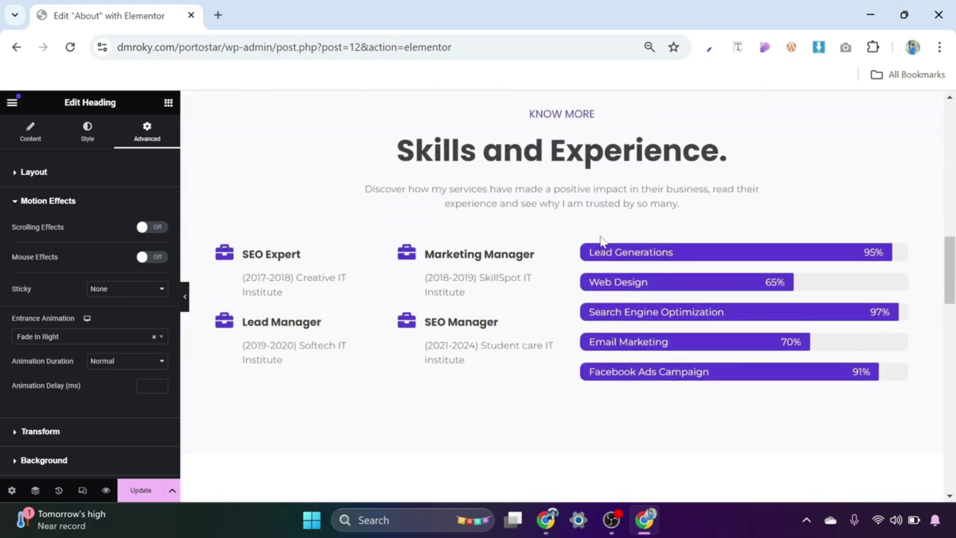
scroll(600, 238, "up", 2)
left_click(598, 234)
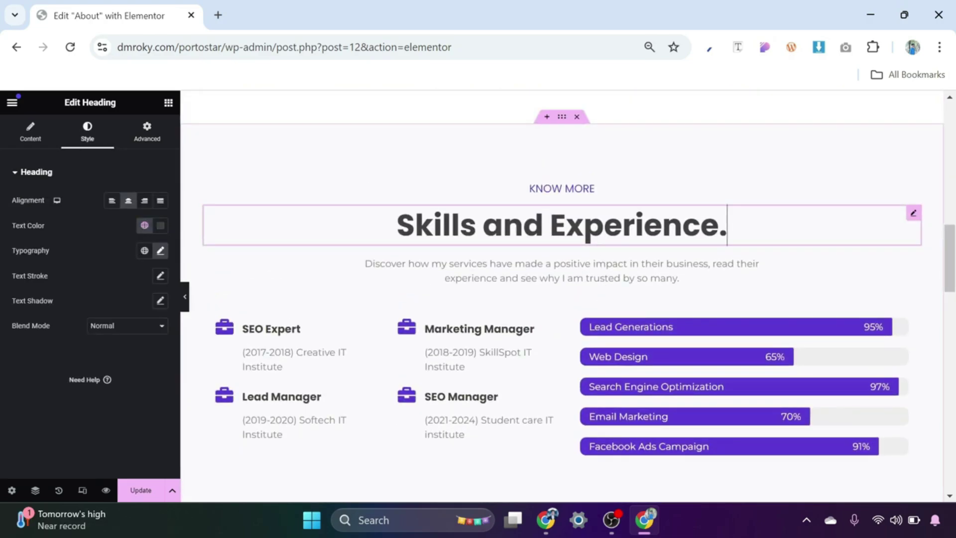
left_click(147, 132)
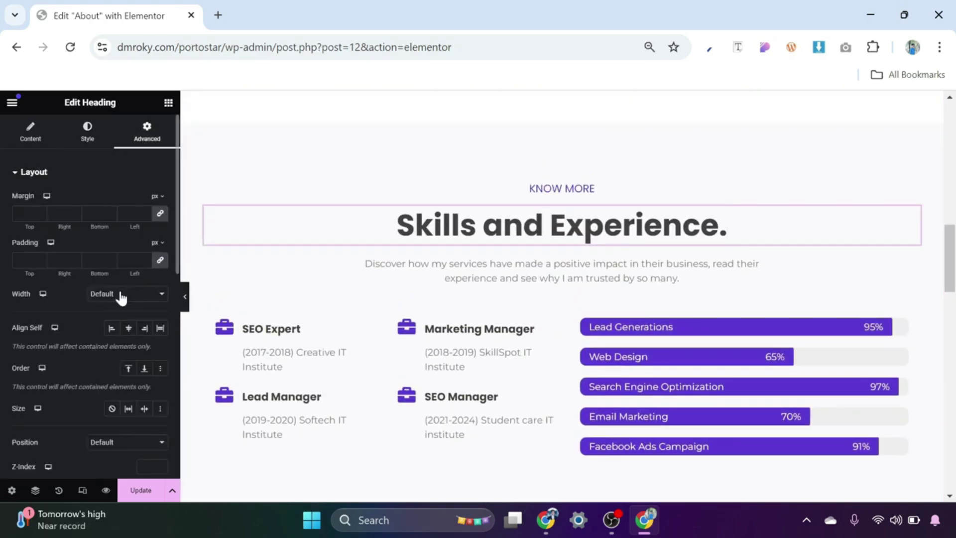
scroll(121, 319, "down", 6)
left_click(60, 356)
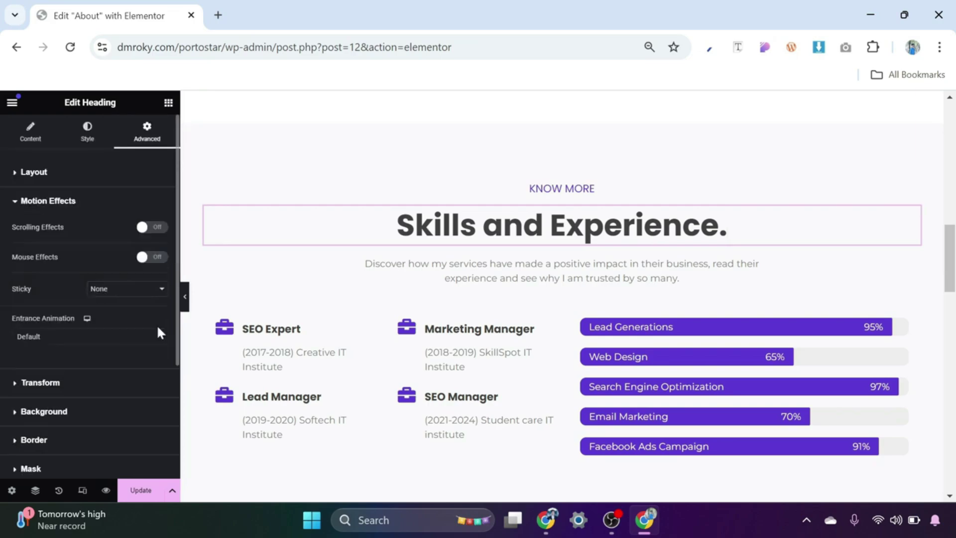
left_click(110, 263)
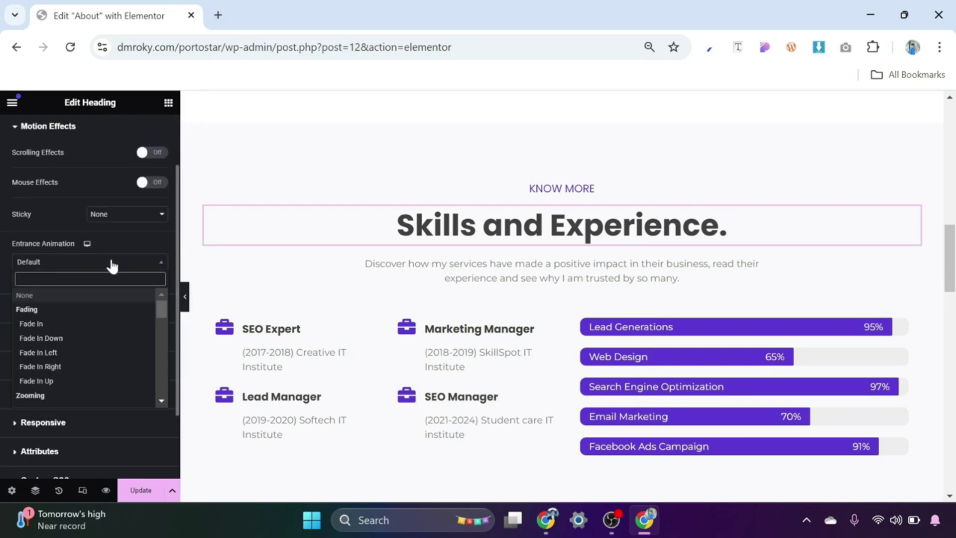
scroll(60, 372, "down", 2)
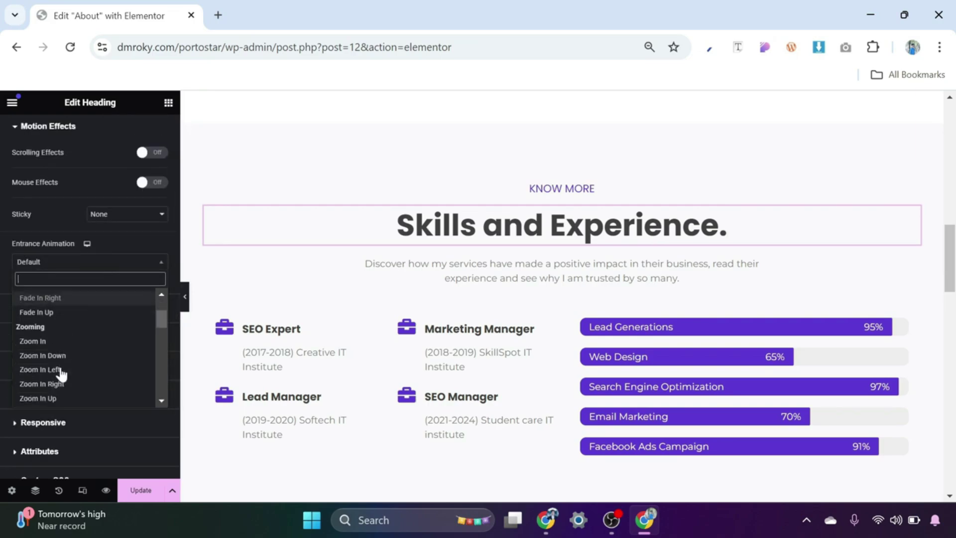
left_click(57, 337)
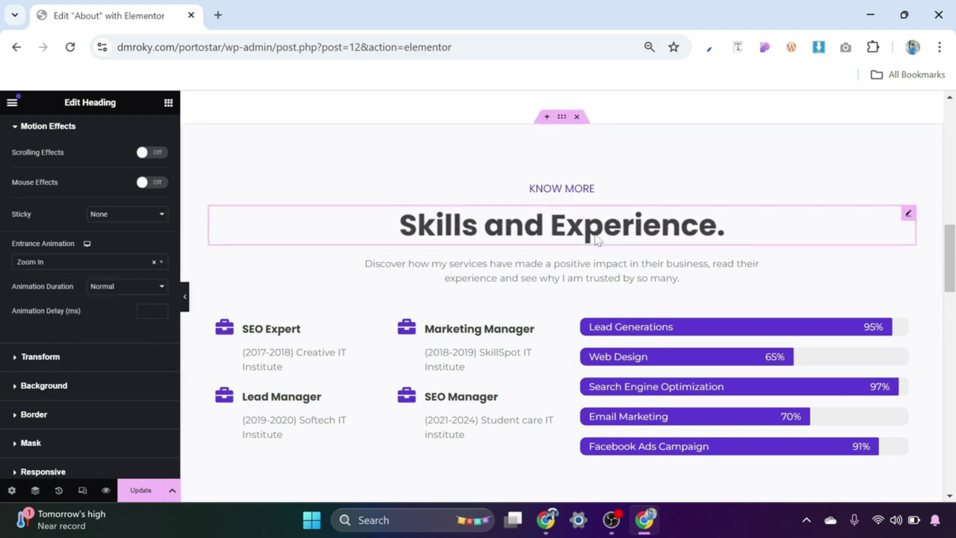
Step: Apply the Zoom In Up entrance animation to the "My Recent Project" heading in the portfolio section
scroll(512, 248, "down", 3)
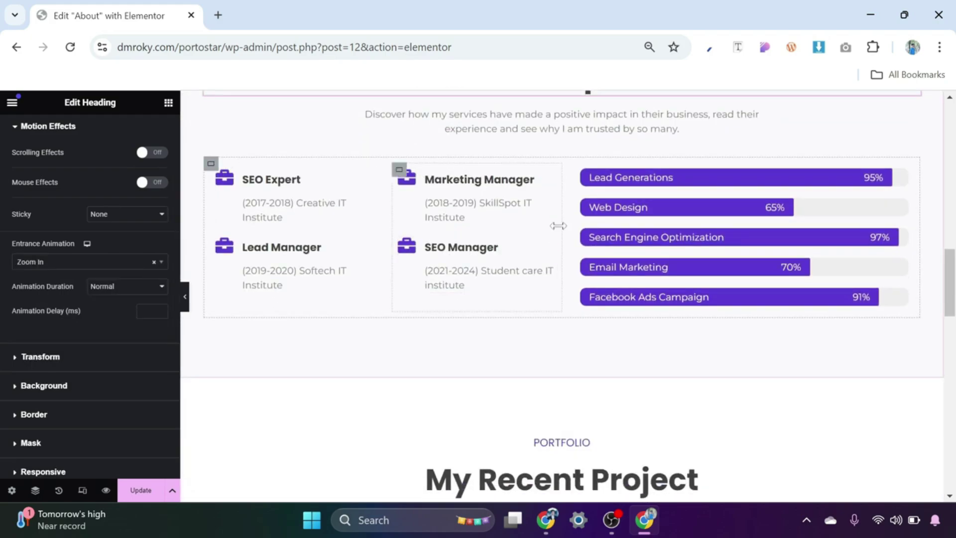
scroll(572, 230, "down", 1)
scroll(574, 231, "down", 3)
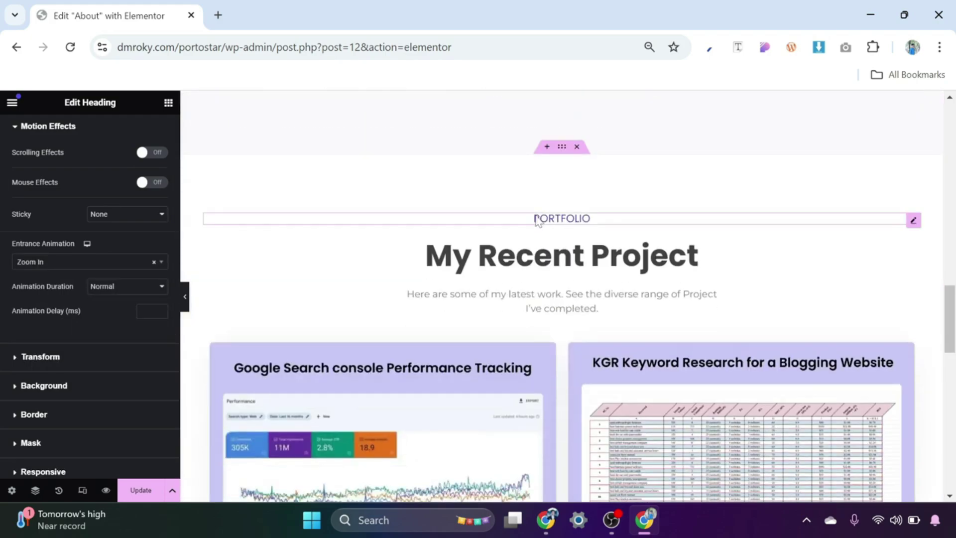
left_click(571, 256)
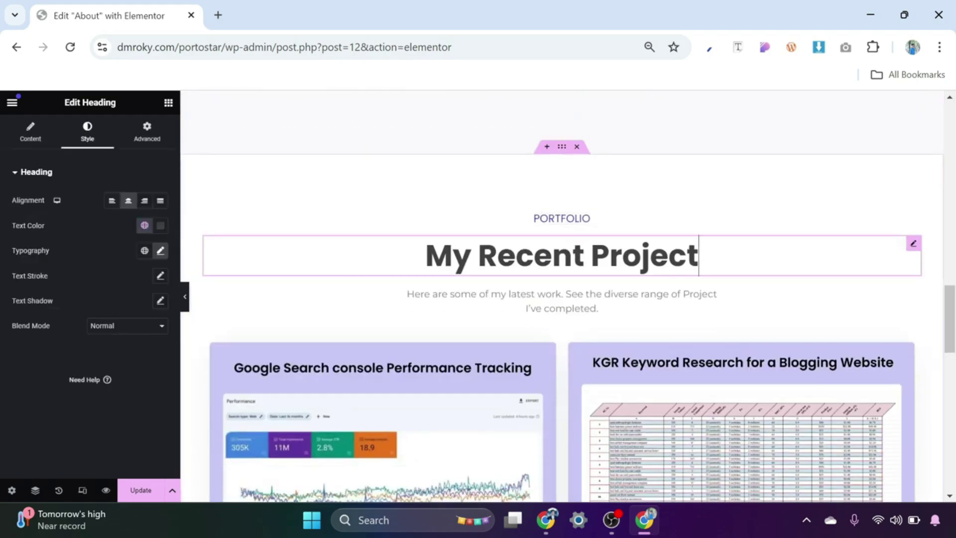
left_click(146, 130)
scroll(106, 273, "down", 7)
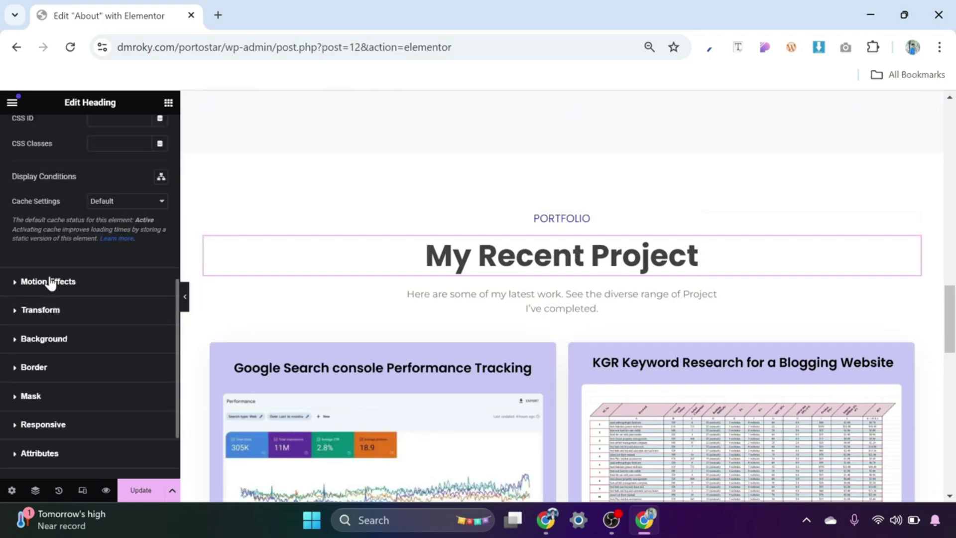
left_click(49, 282)
scroll(131, 280, "down", 3)
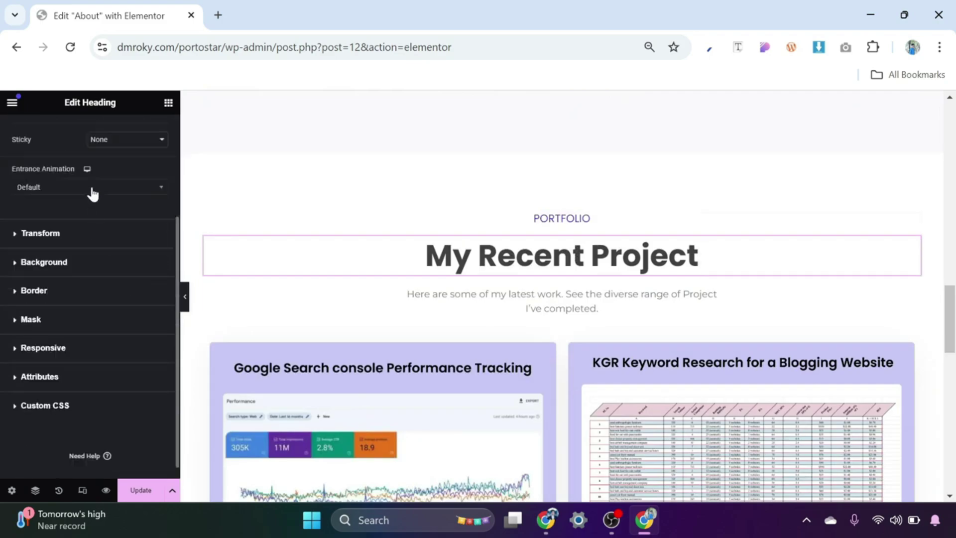
left_click(93, 194)
scroll(69, 301, "down", 2)
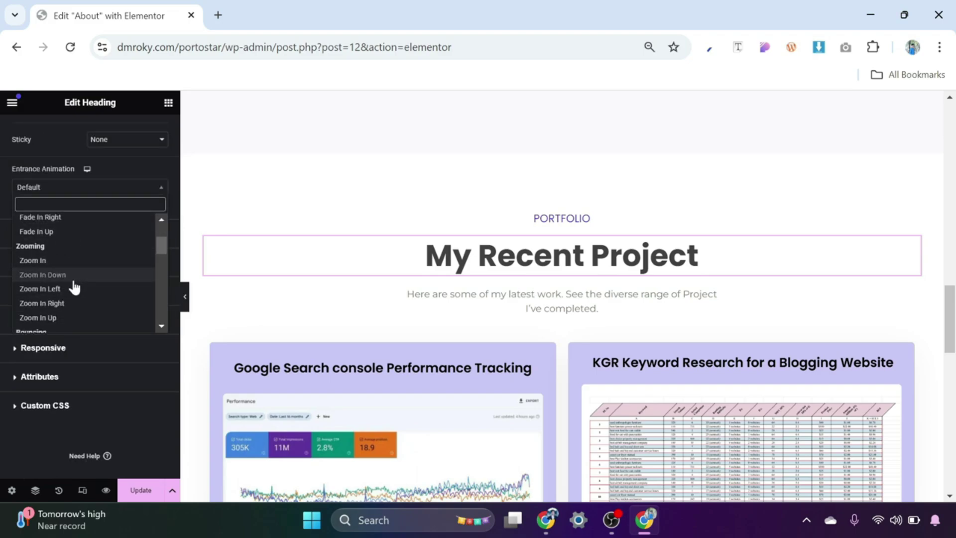
scroll(74, 287, "down", 2)
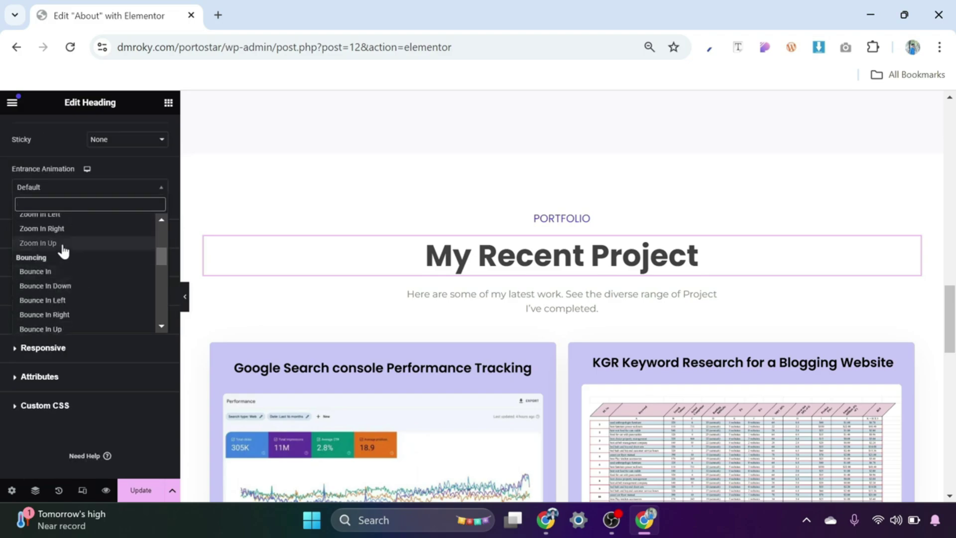
left_click(38, 243)
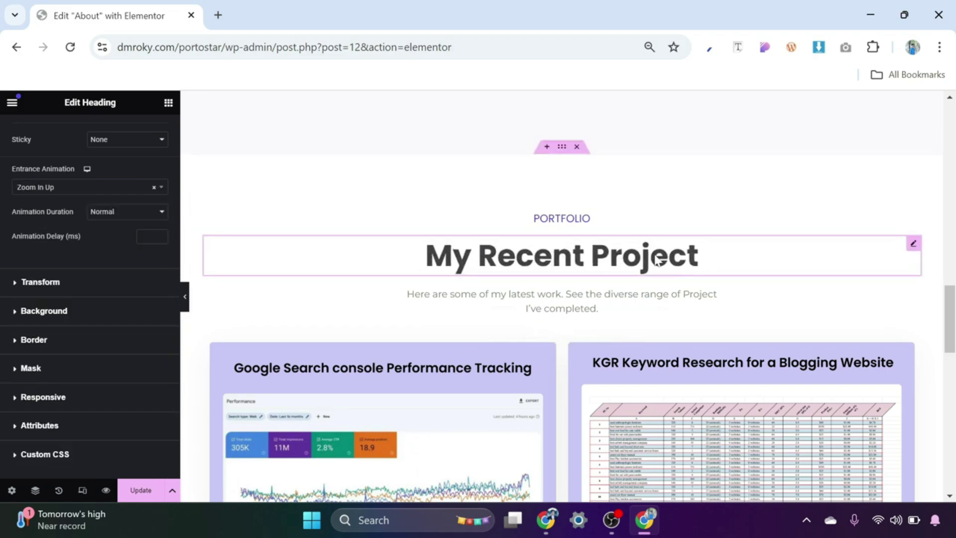
Step: Apply the Fade In Left entrance animation to the container of the Google Search console Performance Tracking project card
scroll(545, 271, "down", 5)
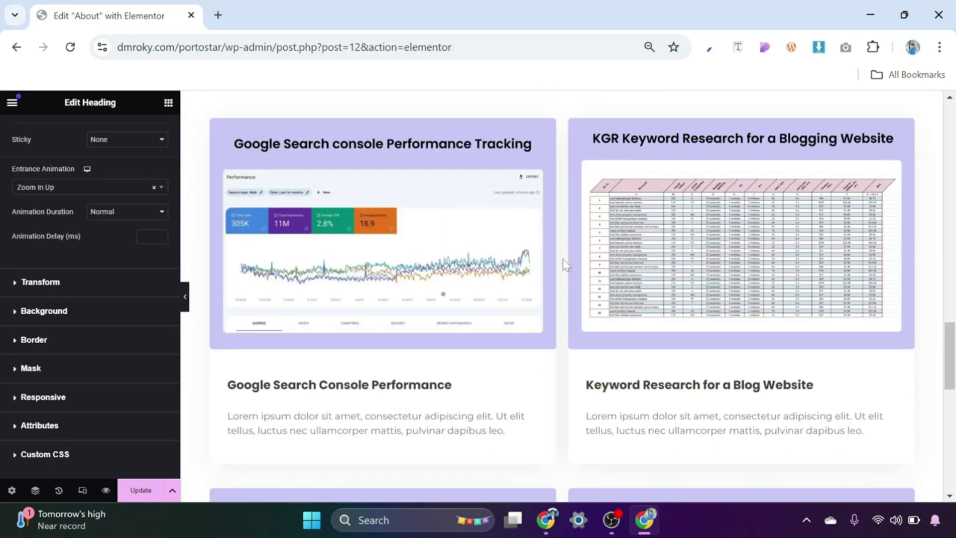
scroll(563, 259, "up", 2)
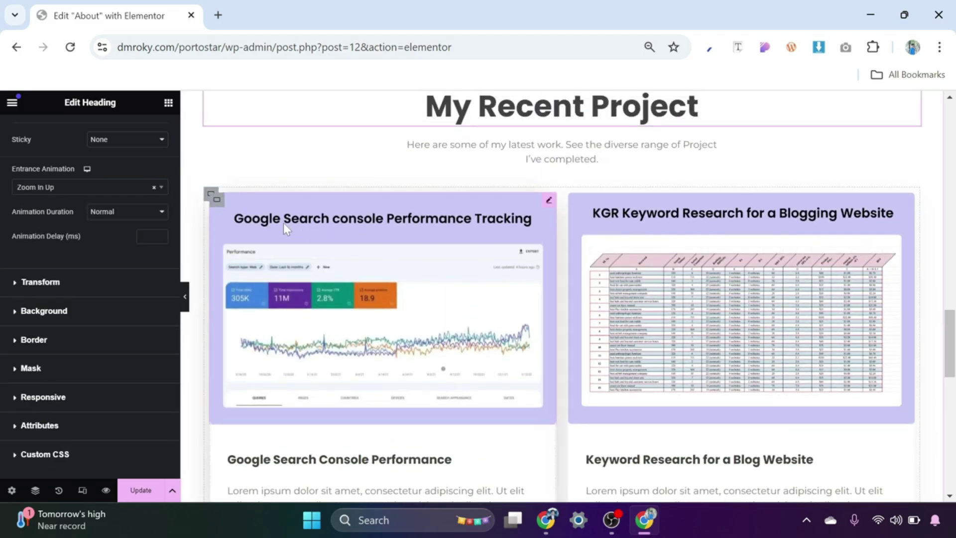
left_click(217, 201)
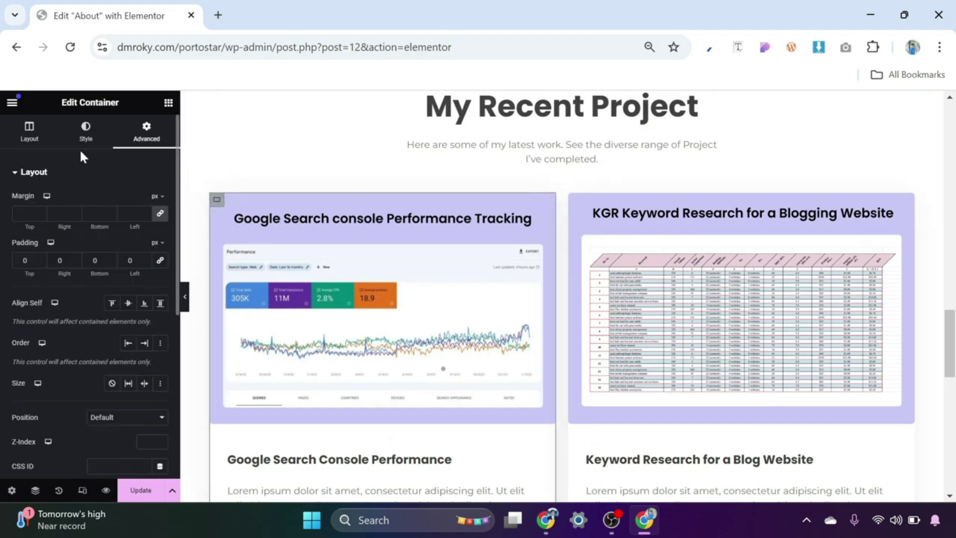
scroll(61, 354, "down", 5)
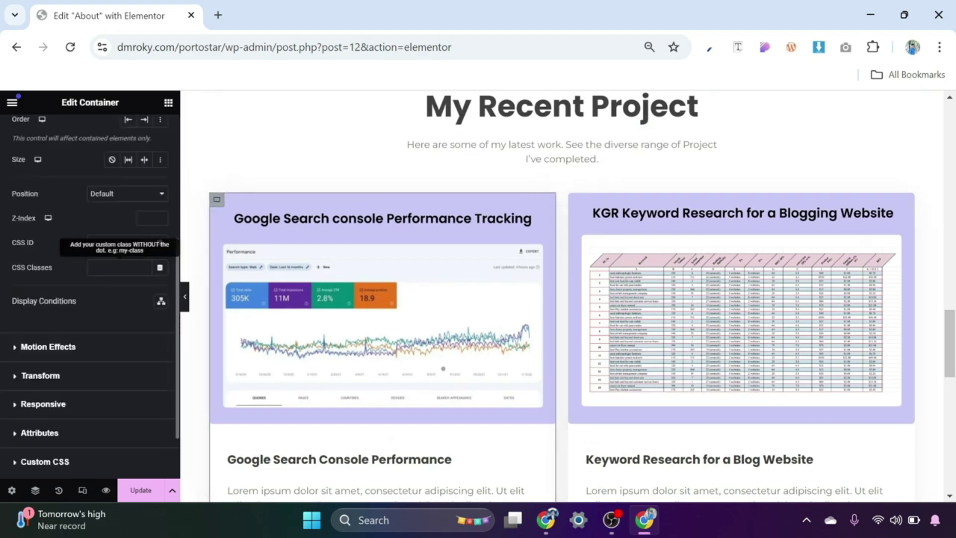
left_click(62, 354)
left_click(74, 340)
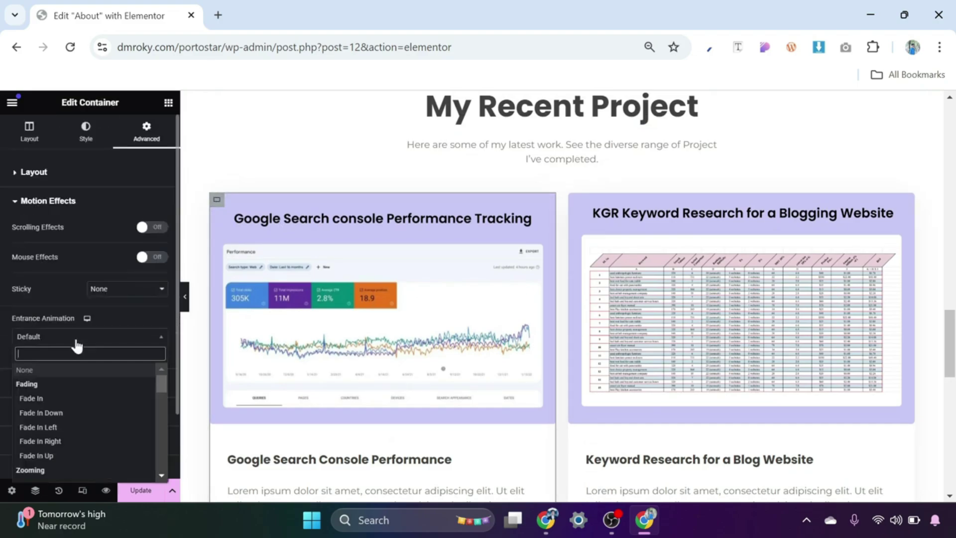
left_click(67, 431)
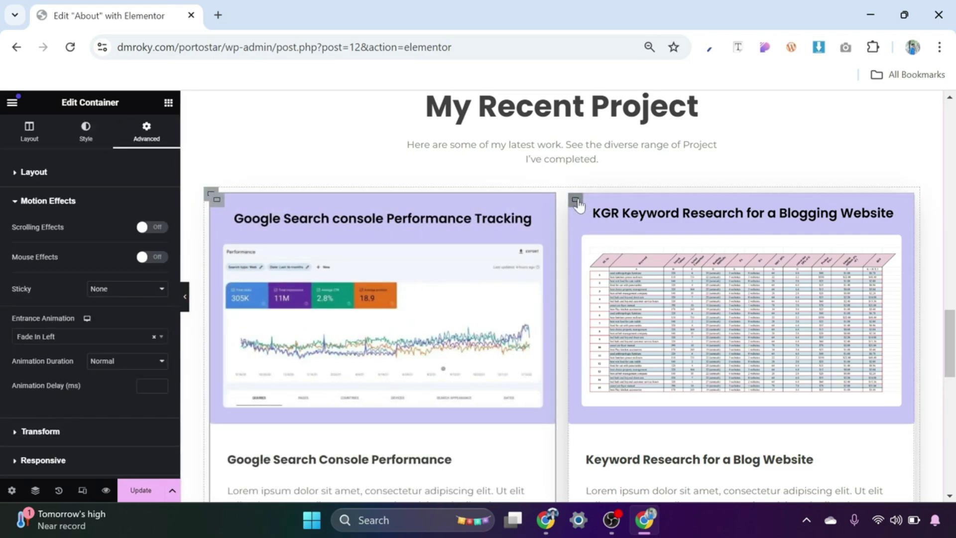
Step: Apply the Fade In Right entrance animation to the container of the KGR Keyword Research project card
left_click(576, 200)
left_click(149, 135)
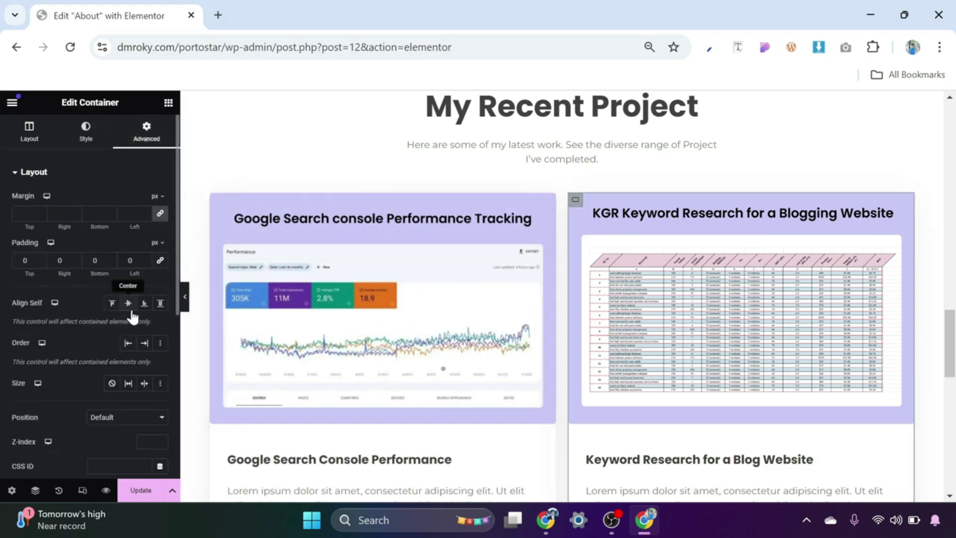
scroll(132, 316, "down", 5)
left_click(42, 278)
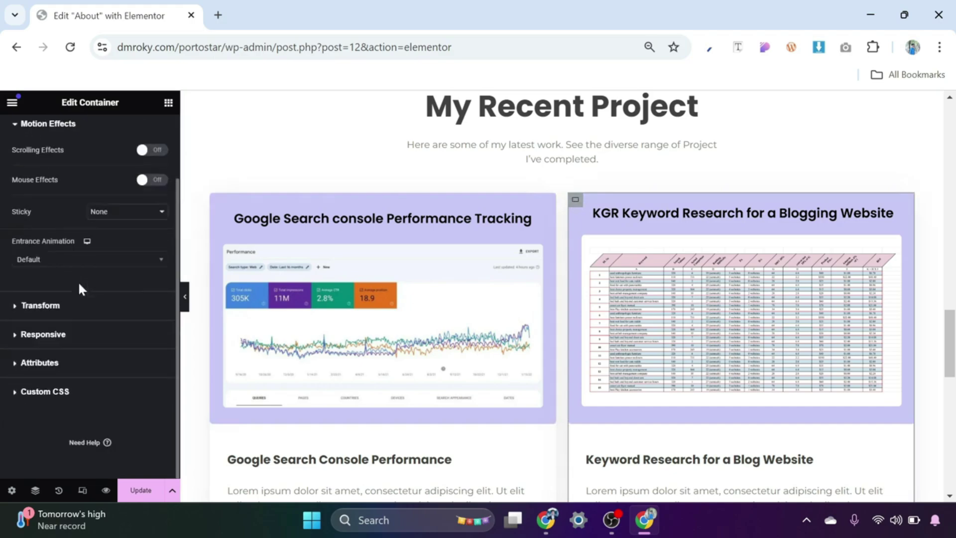
left_click(78, 261)
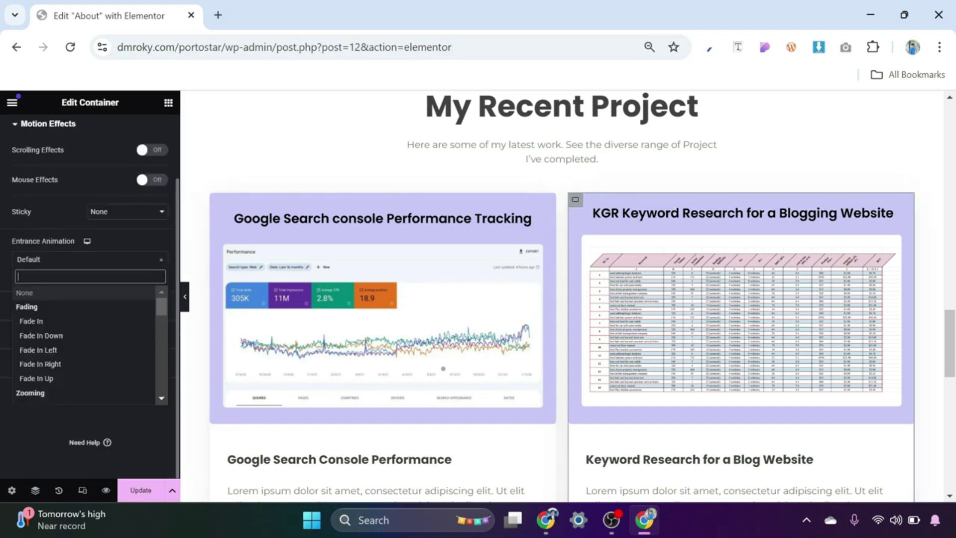
left_click(65, 364)
Step: Apply the Fade In Up entrance animation to the container of the Website Audit Report project card
scroll(627, 254, "down", 5)
scroll(363, 304, "down", 3)
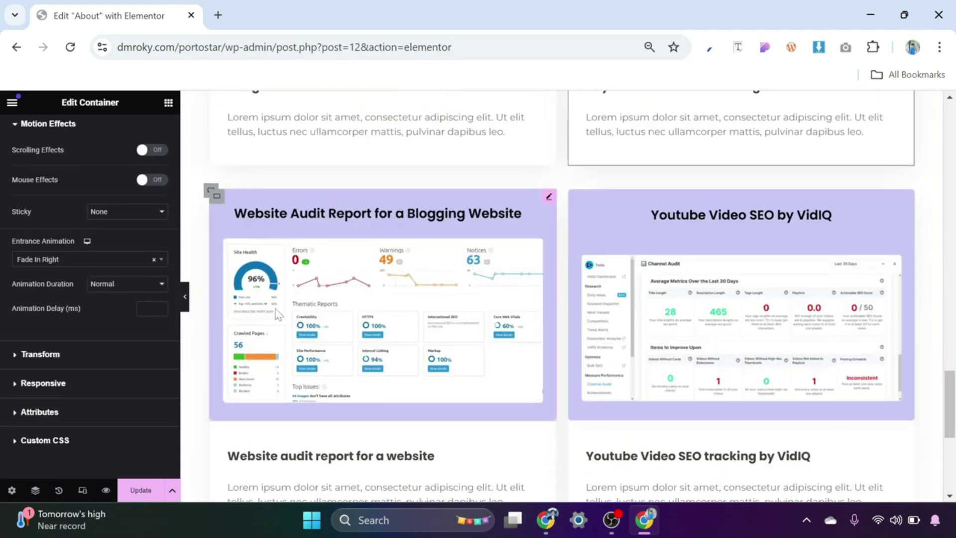
left_click(217, 197)
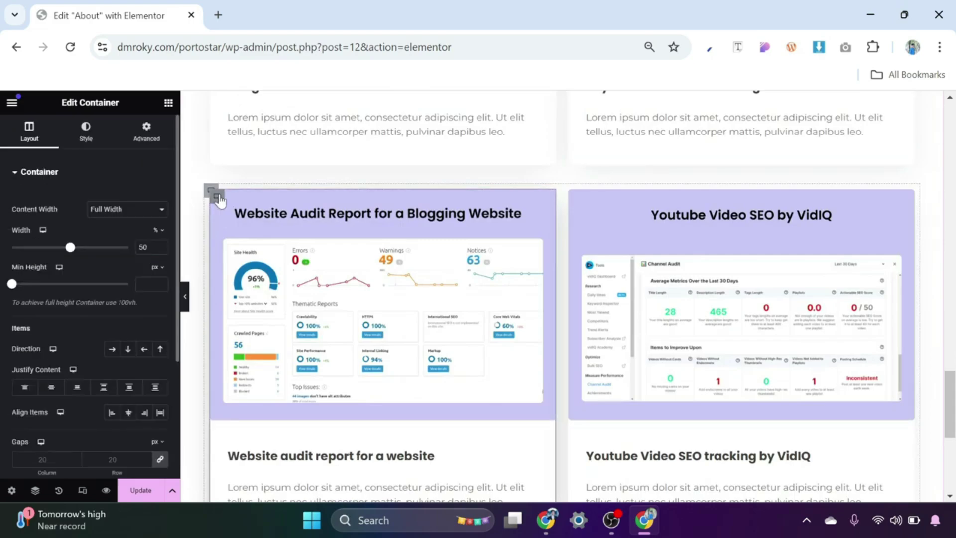
scroll(127, 289, "down", 5)
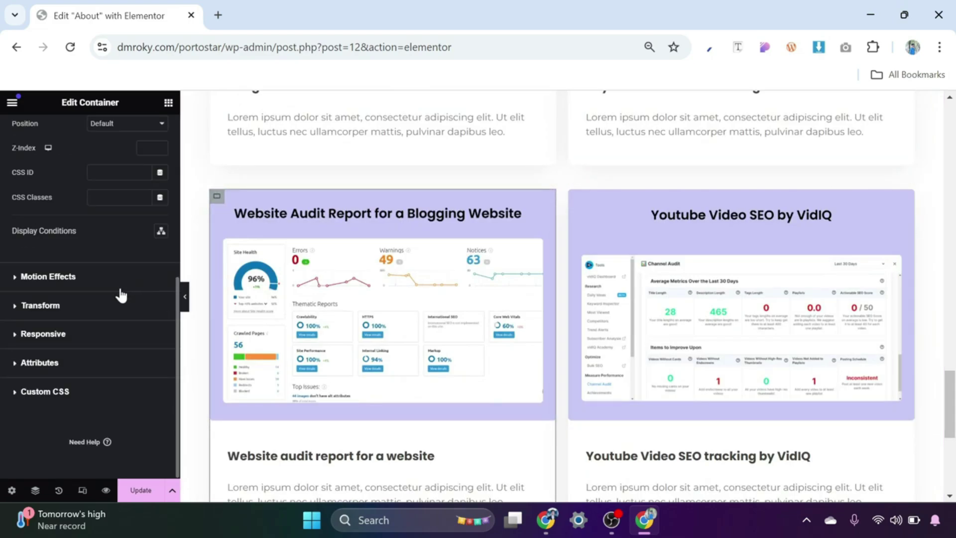
left_click(49, 277)
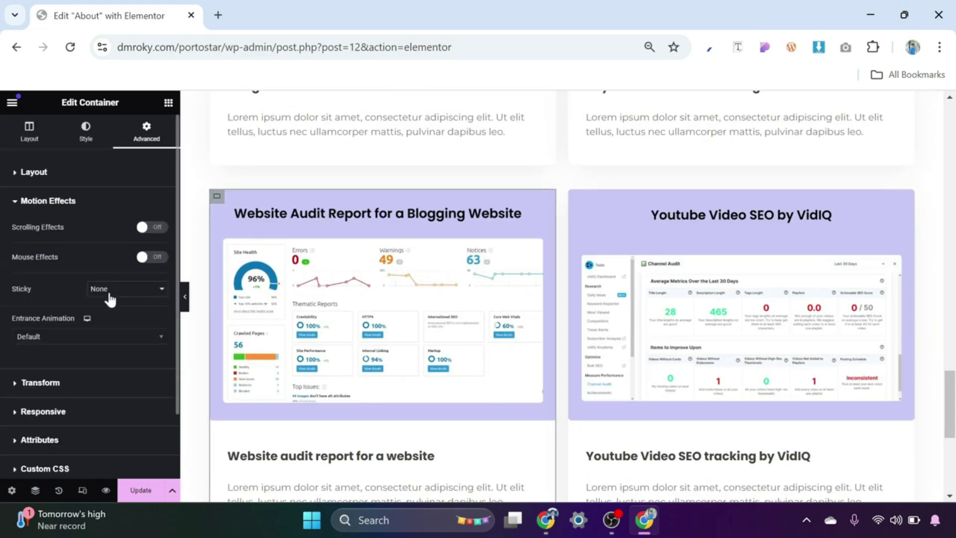
left_click(76, 337)
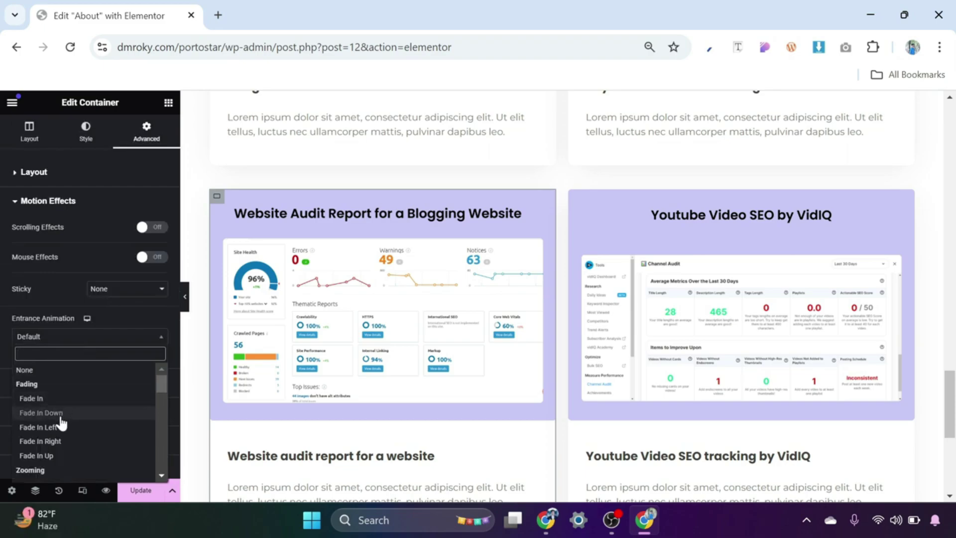
left_click(56, 456)
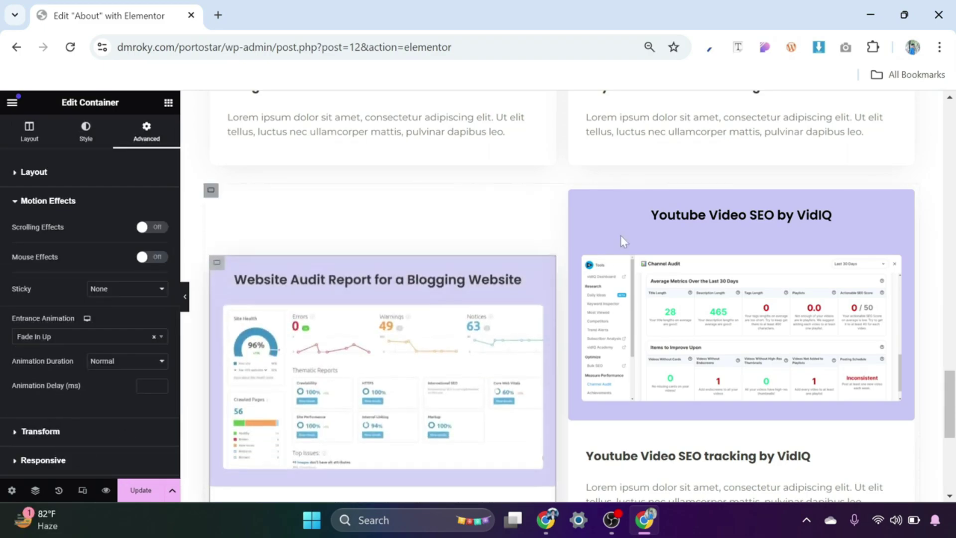
Step: Apply the Fade In Down entrance animation to the container of the Youtube Video SEO by VidIQ project card
left_click(575, 198)
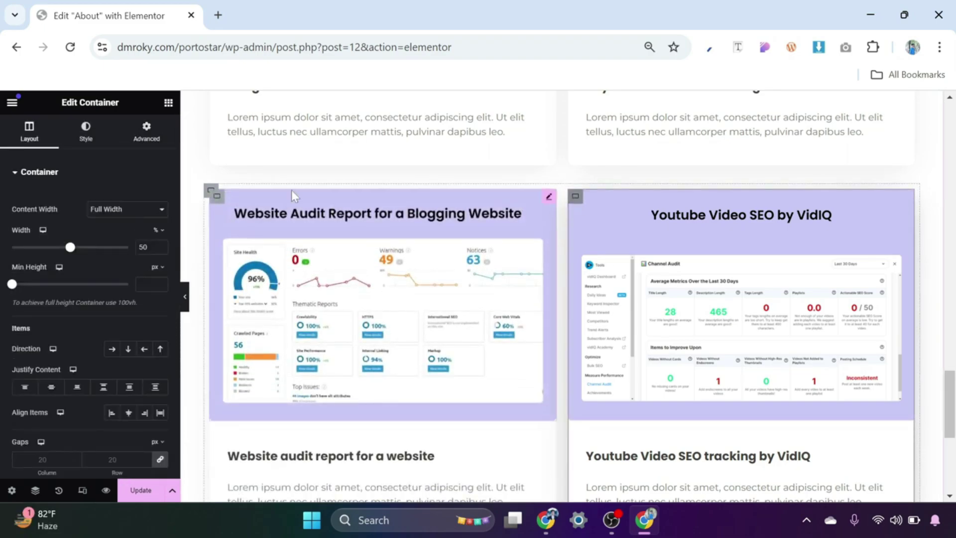
left_click(146, 130)
scroll(89, 299, "down", 4)
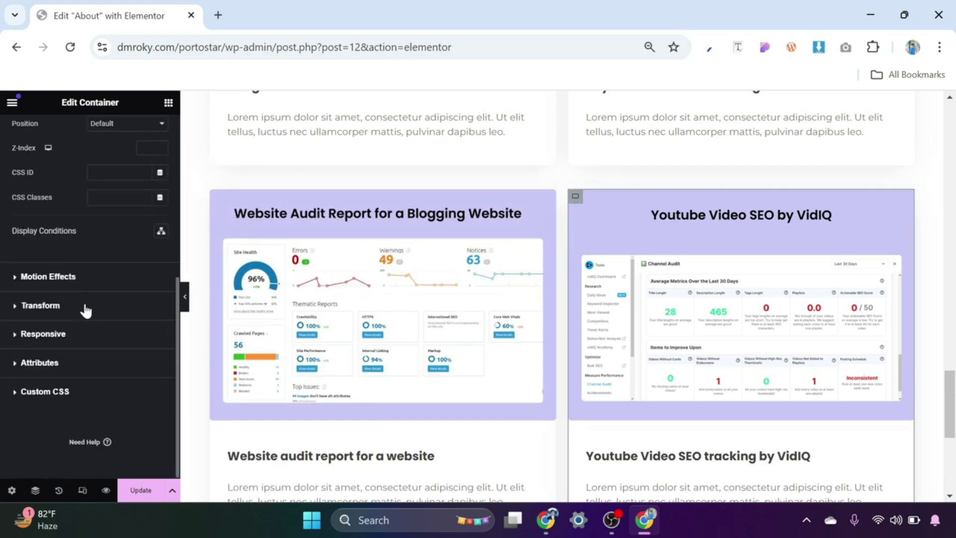
left_click(61, 277)
scroll(101, 273, "down", 2)
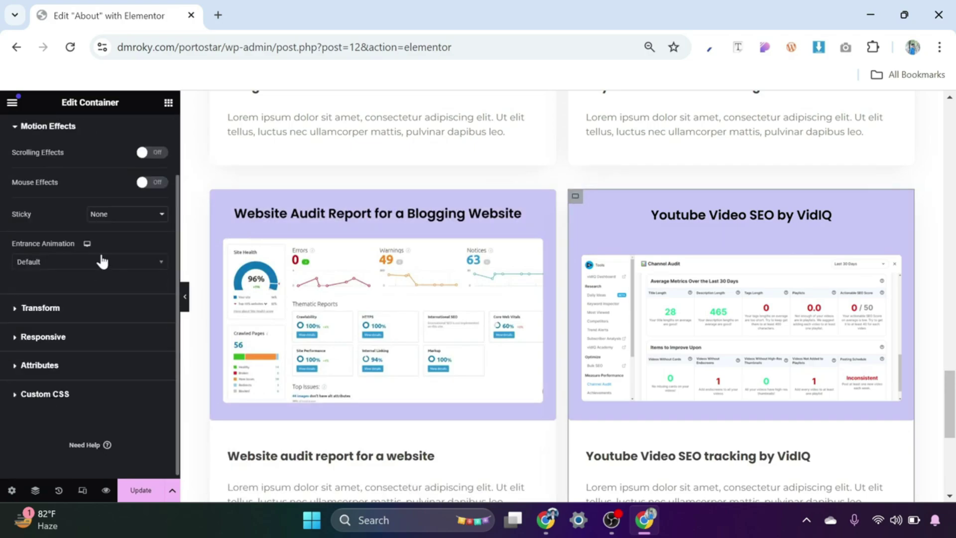
left_click(102, 260)
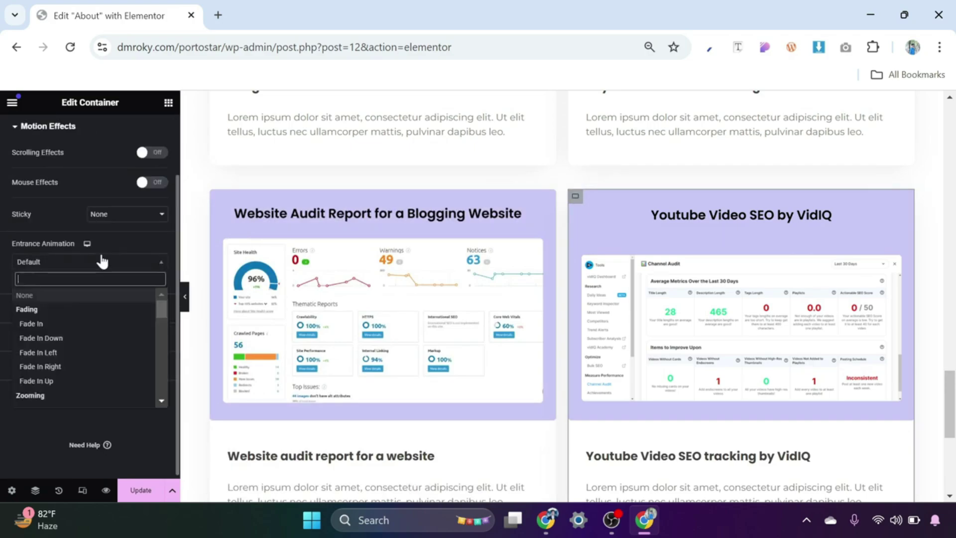
left_click(79, 338)
Step: Save the About page changes and preview the page in a new tab to check its entrance animations from start to end
scroll(618, 305, "down", 4)
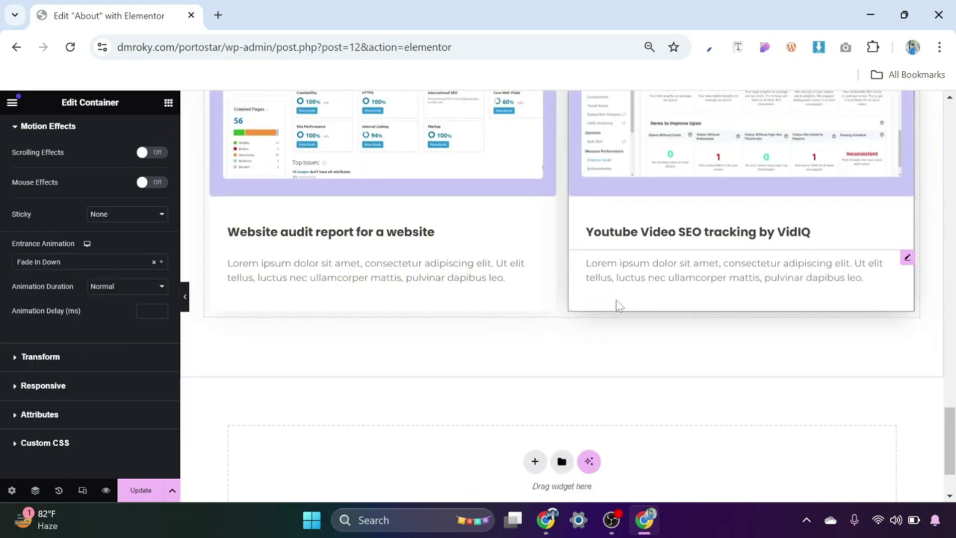
scroll(578, 304, "up", 4)
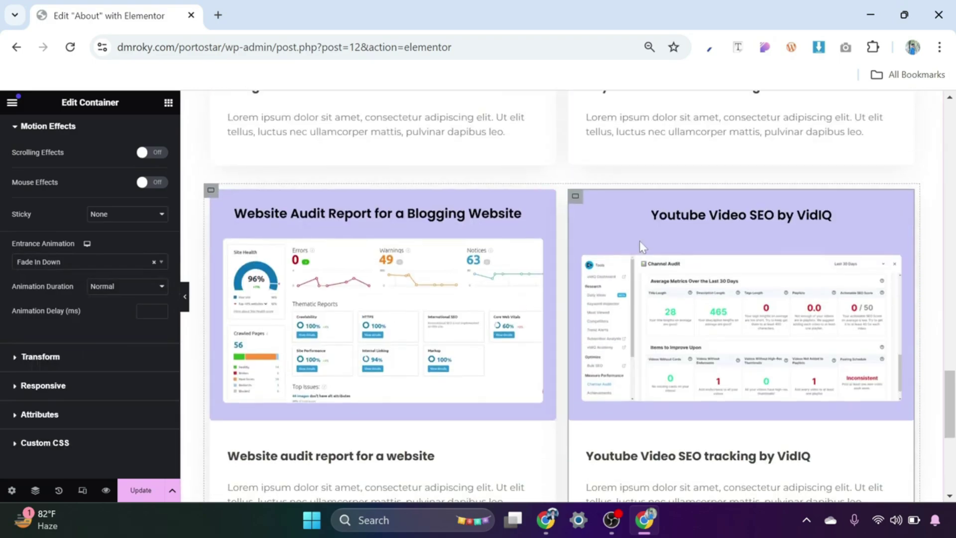
left_click(141, 491)
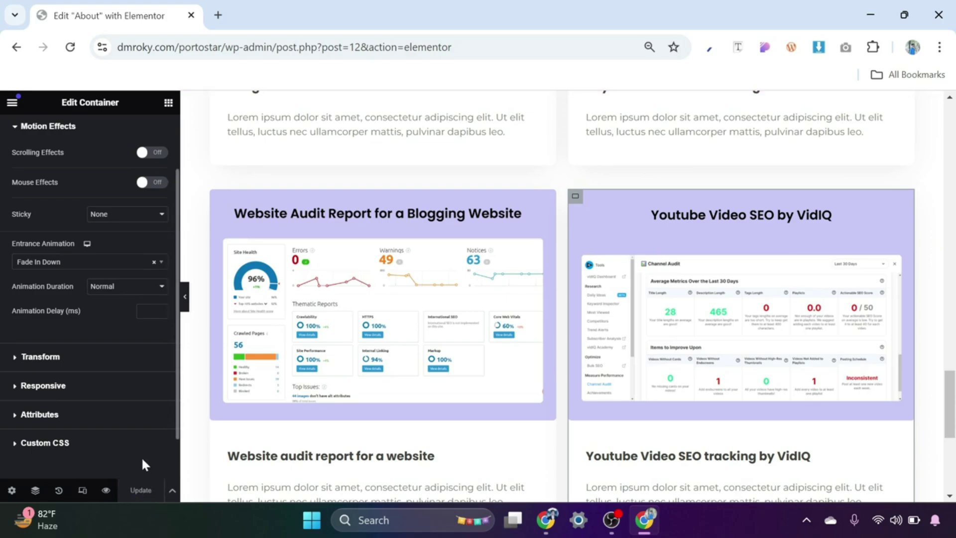
left_click(106, 491)
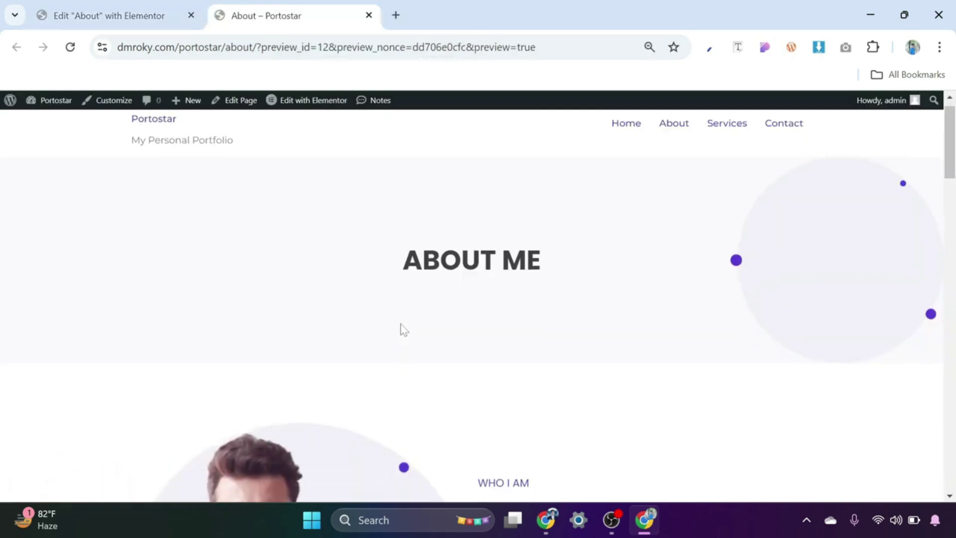
scroll(400, 323, "down", 12)
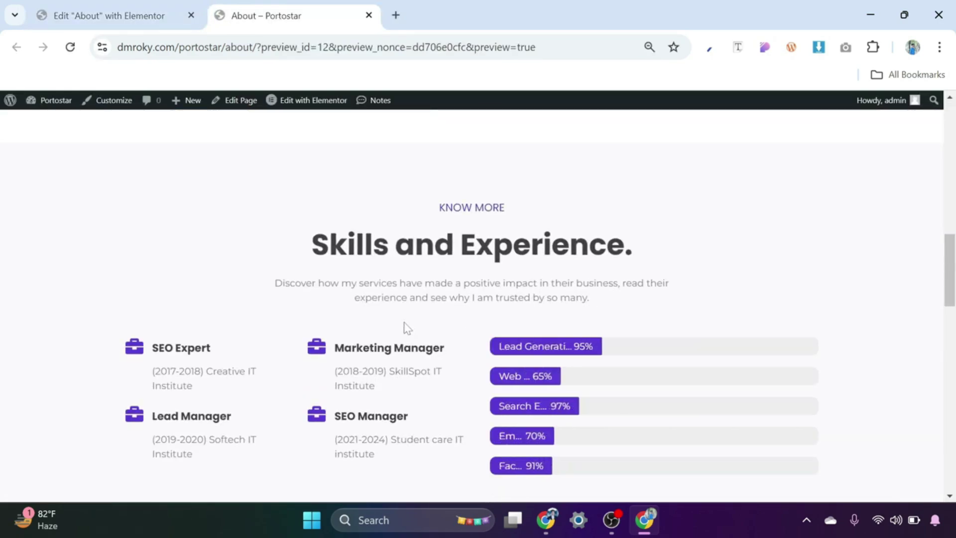
scroll(405, 324, "down", 8)
scroll(408, 331, "up", 20)
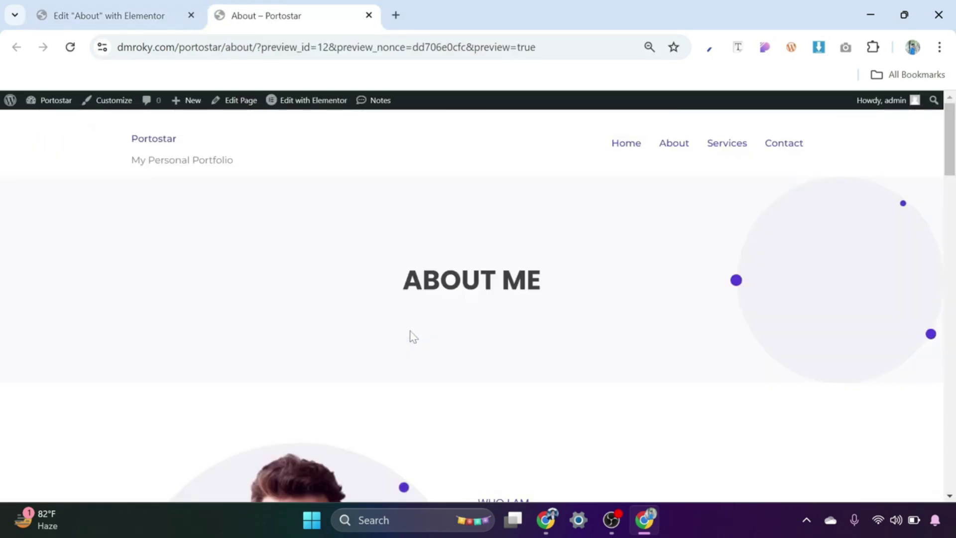